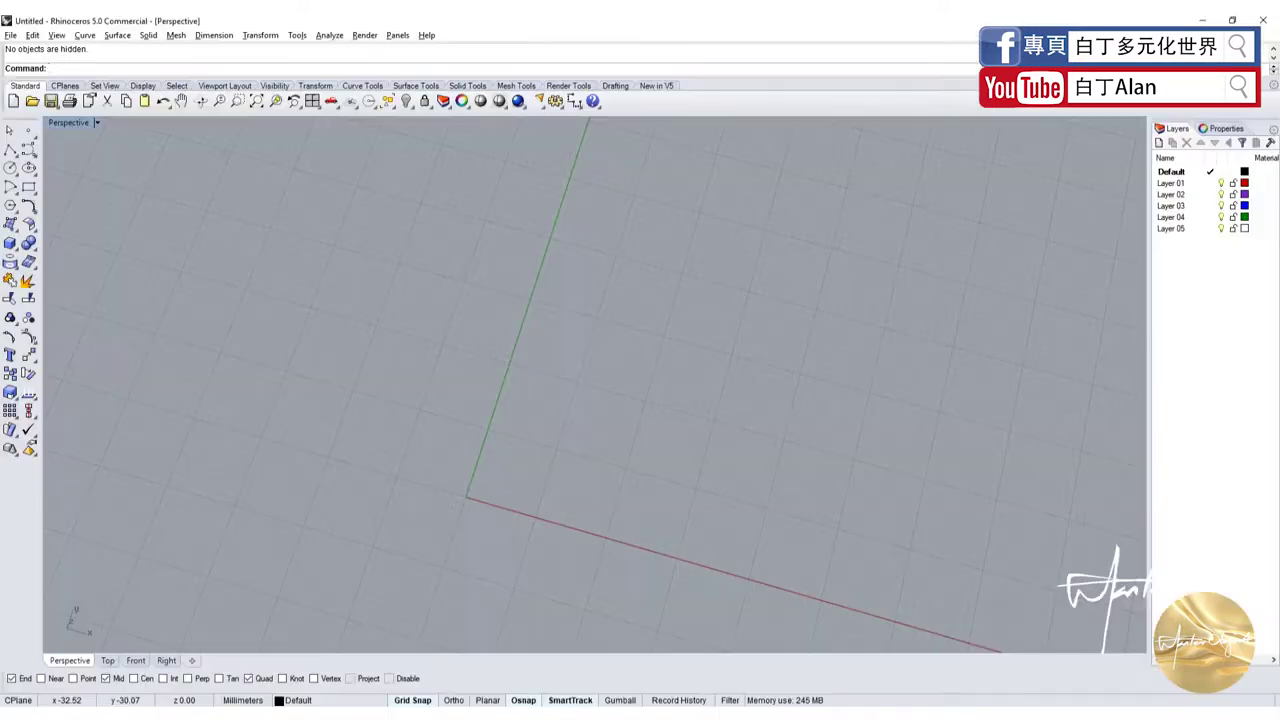
# Restore the four-viewport layout from the maximized Perspective view.
pyautogui.scroll(-2, 80, 192)
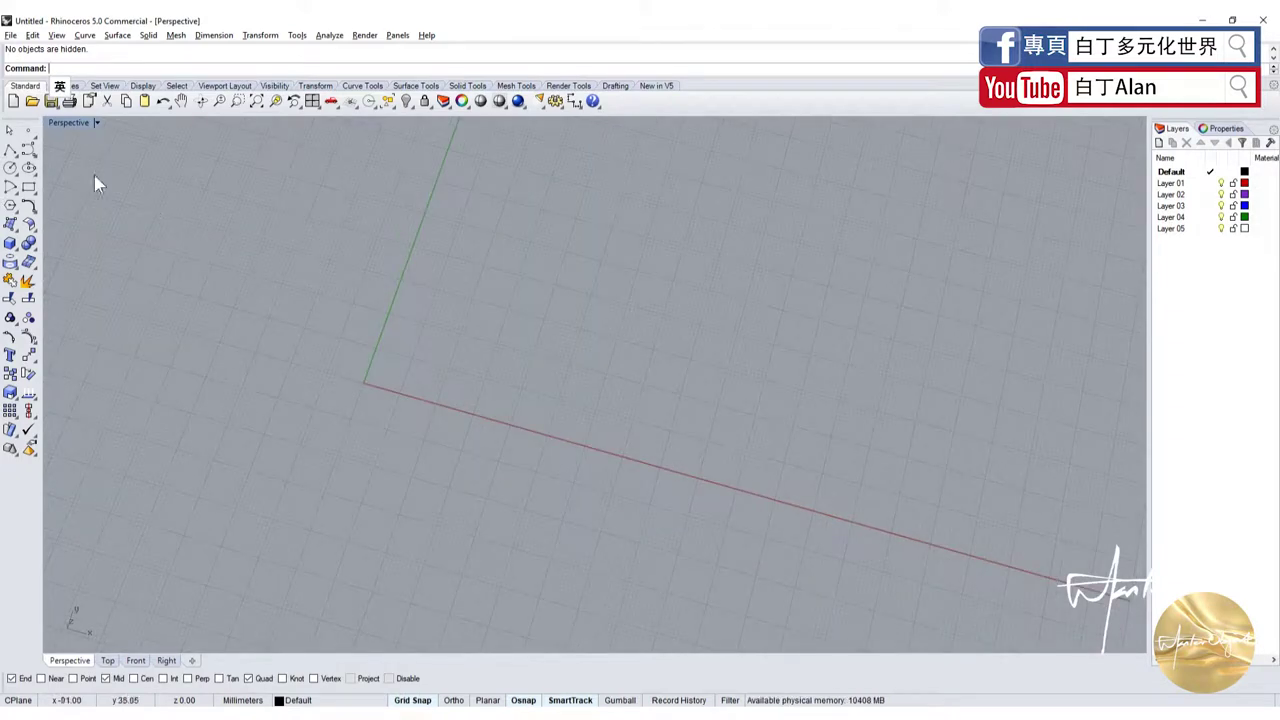
pyautogui.doubleClick(57, 122)
pyautogui.click(10, 167)
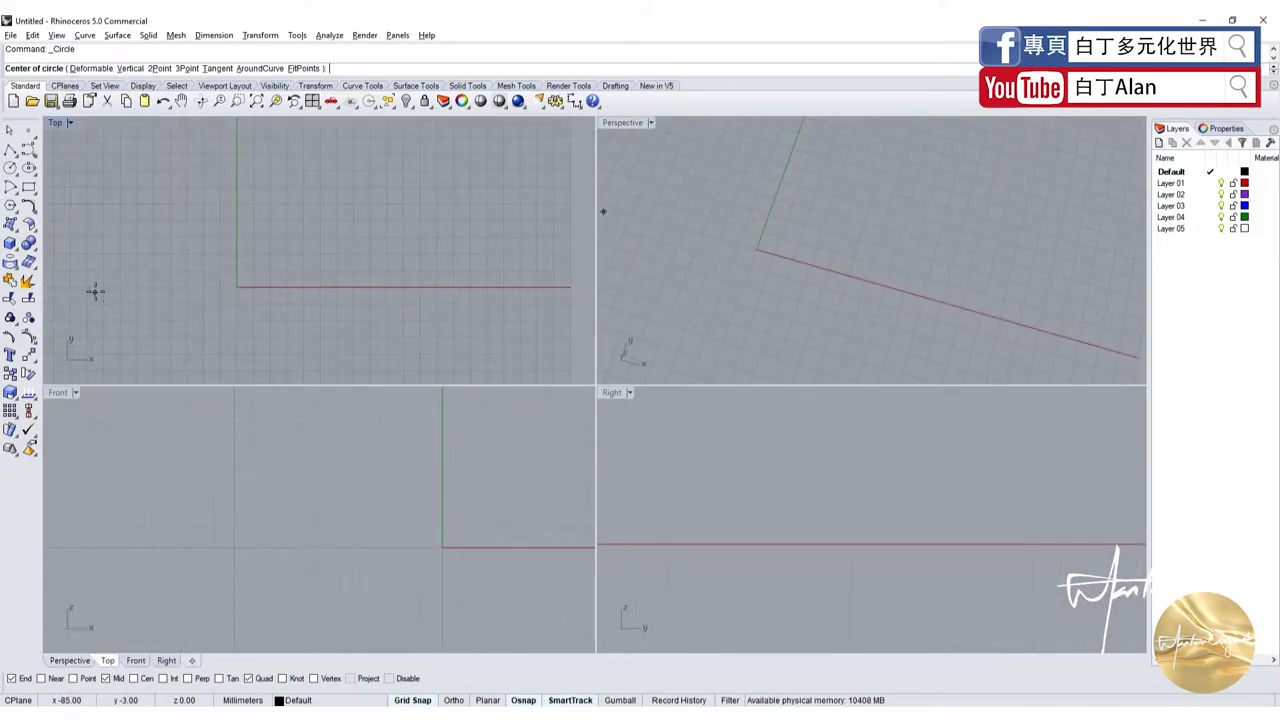
pyautogui.scroll(2, 100, 292)
pyautogui.scroll(1, 333, 297)
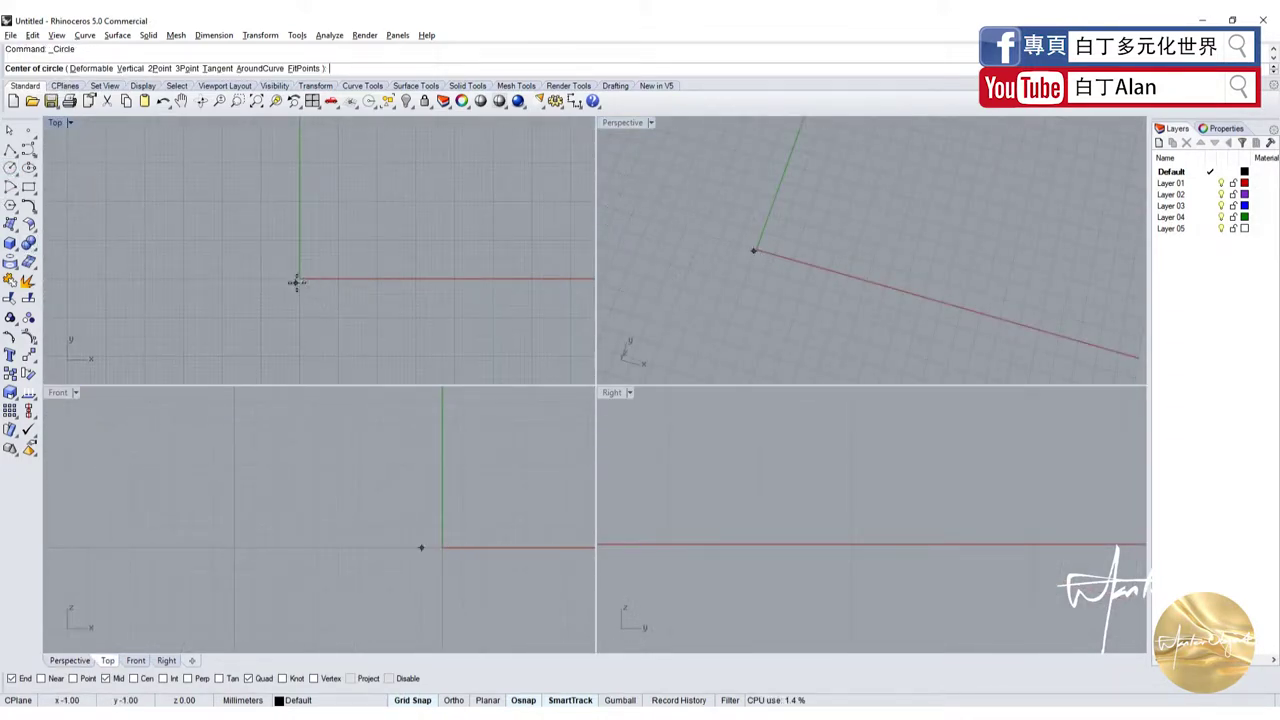
# Begin a freeform curve in the Front view with two points along the x-axis.
pyautogui.click(29, 150)
pyautogui.scroll(-1, 440, 554)
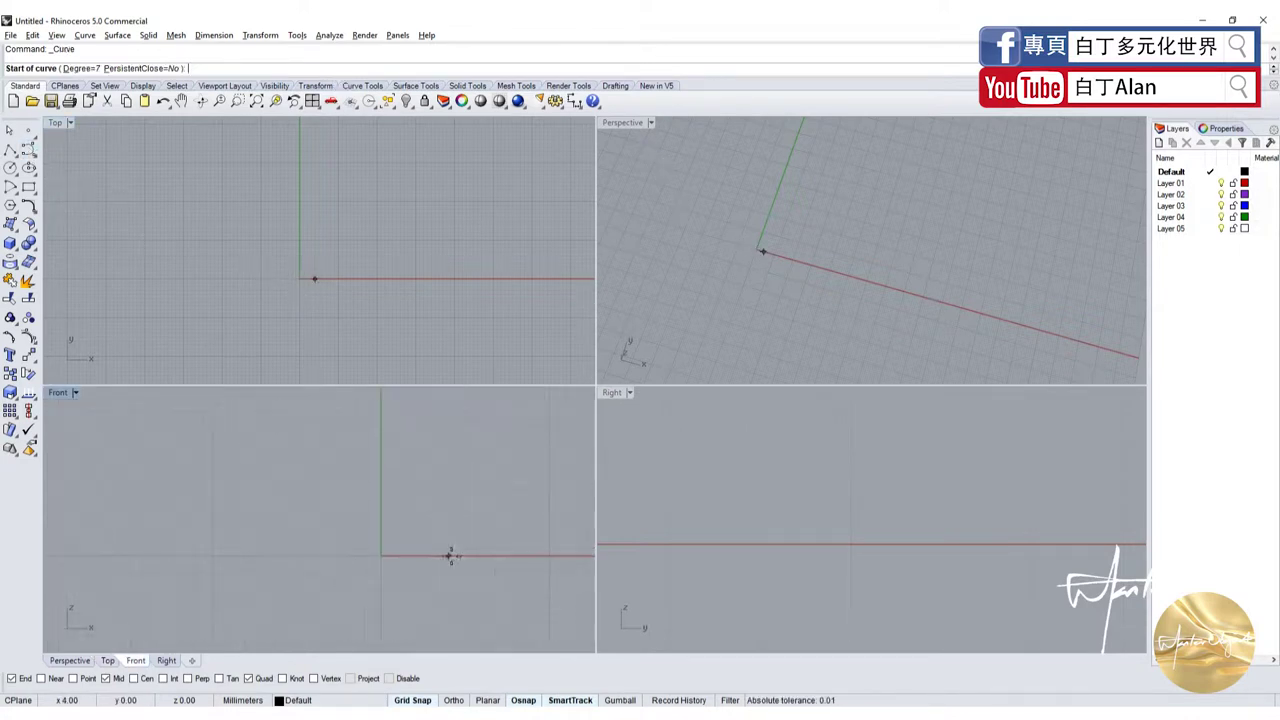
pyautogui.click(392, 556)
pyautogui.scroll(-1, 450, 557)
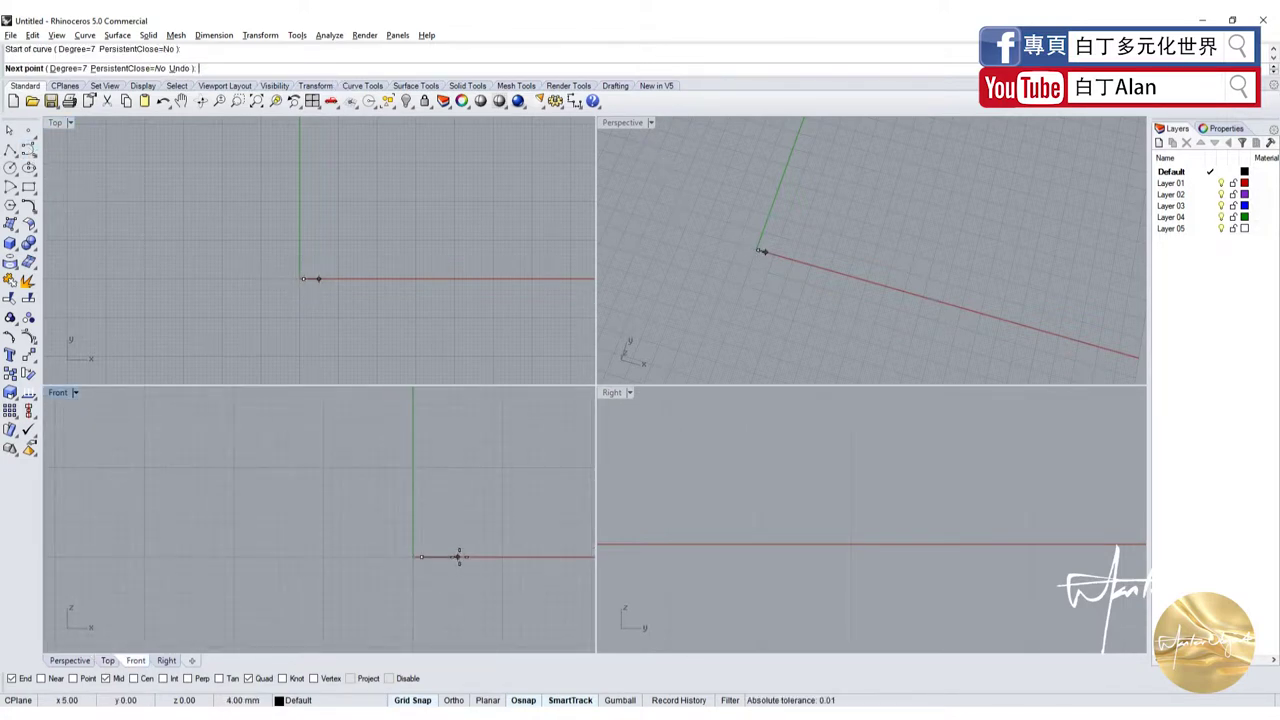
pyautogui.scroll(5, 459, 556)
pyautogui.click(456, 556)
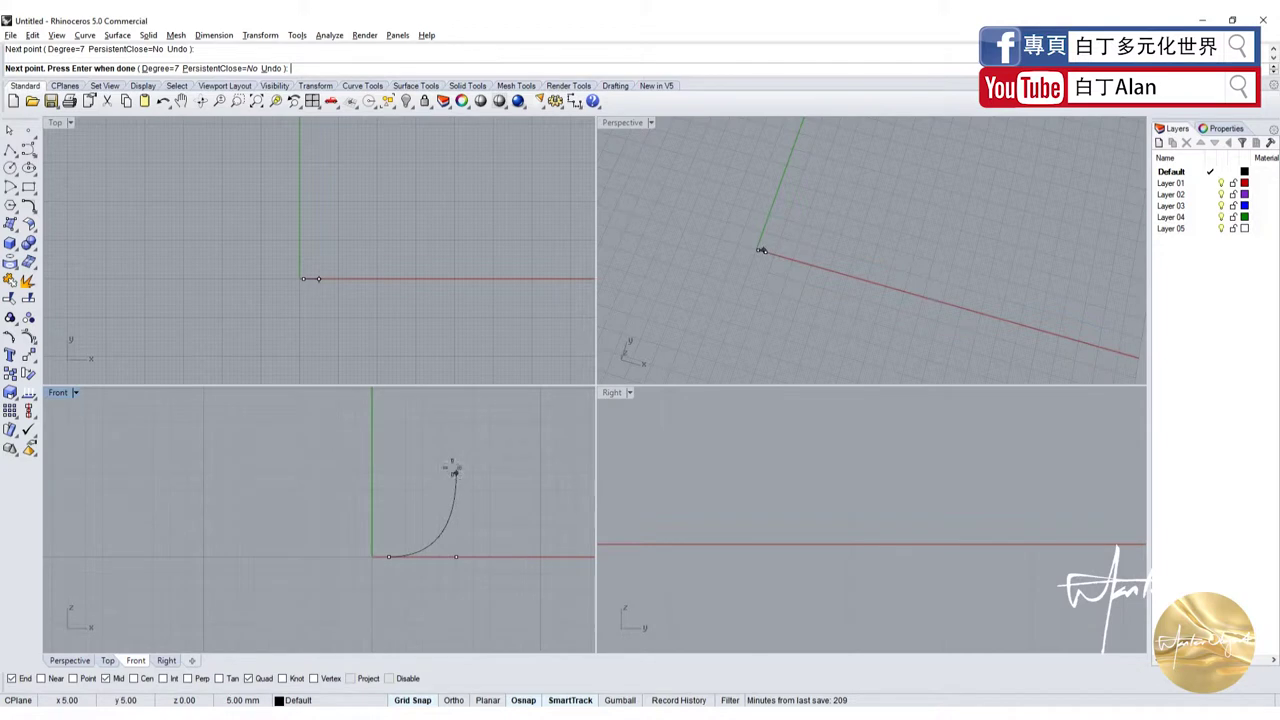
# Draw the stepped hub half-profile as a polyline starting at the origin in Front view.
pyautogui.click(10, 150)
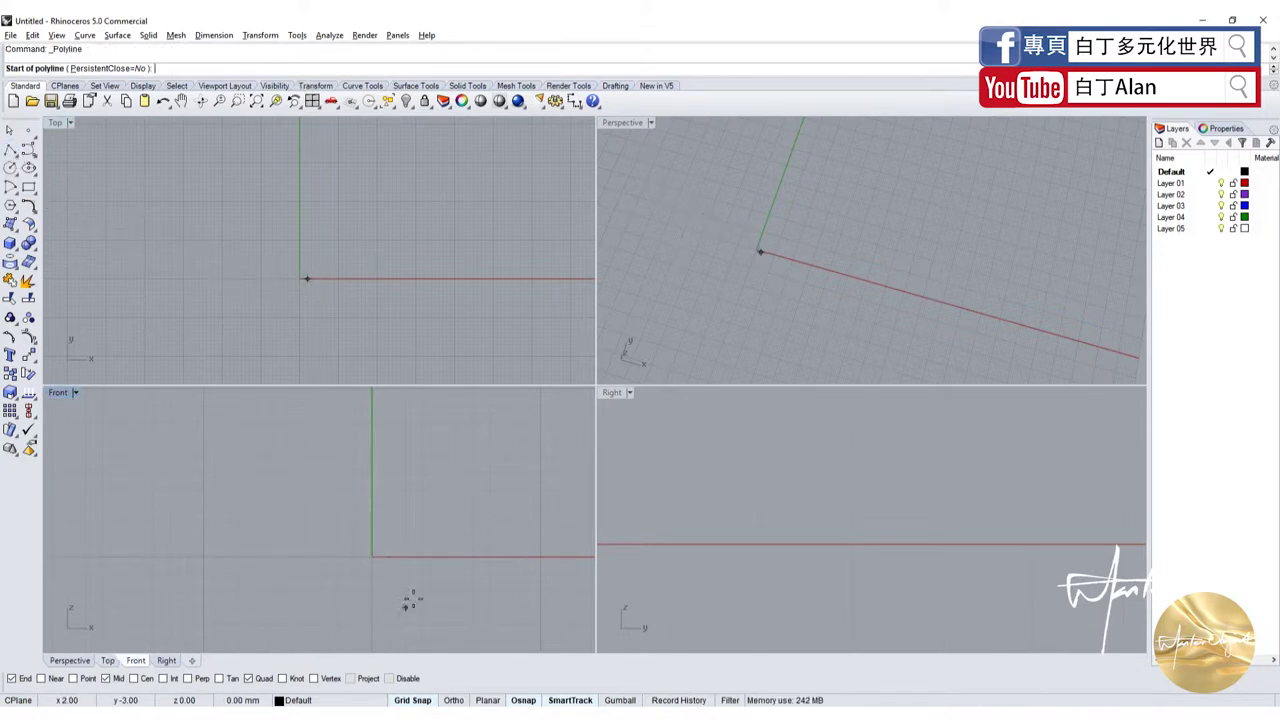
pyautogui.click(373, 557)
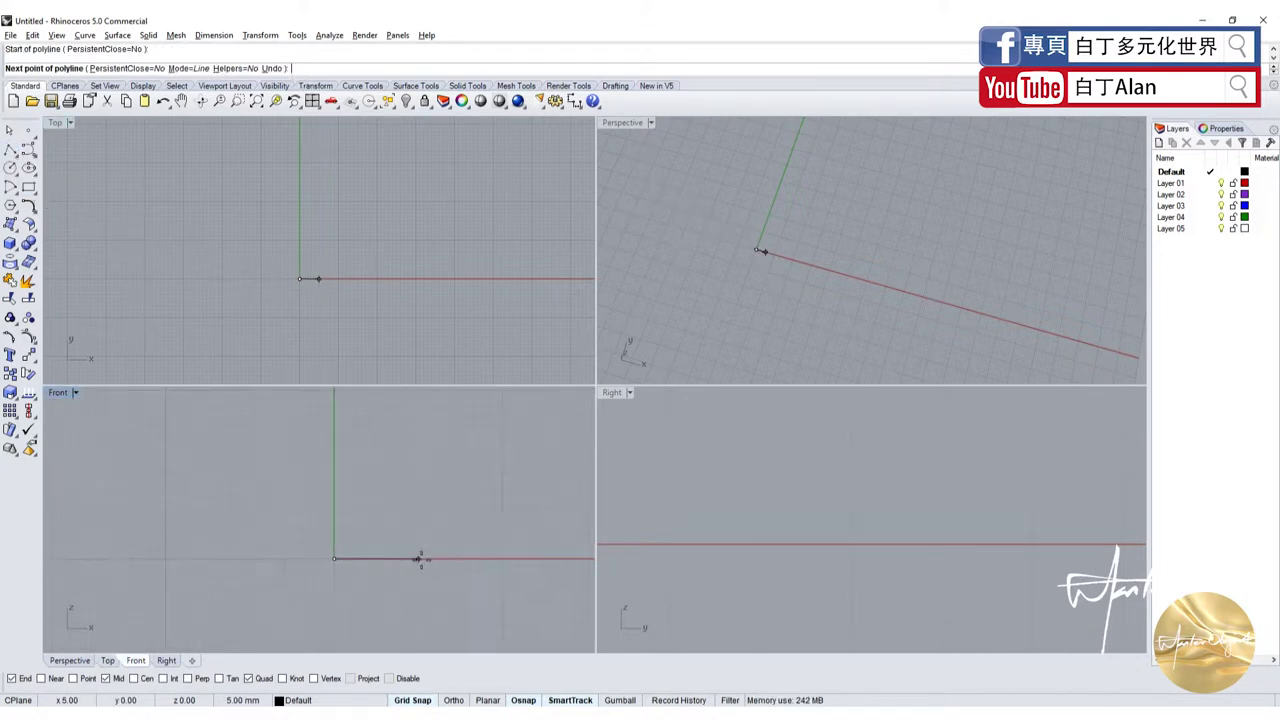
pyautogui.click(419, 558)
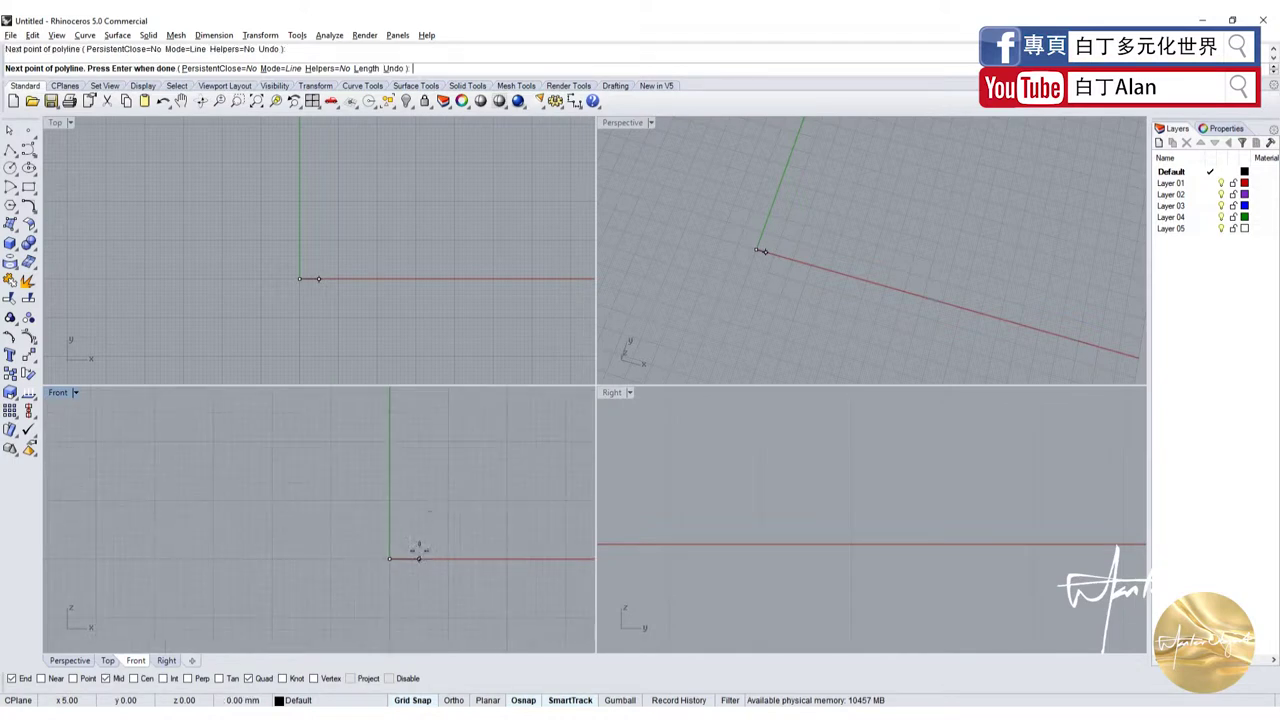
pyautogui.click(419, 499)
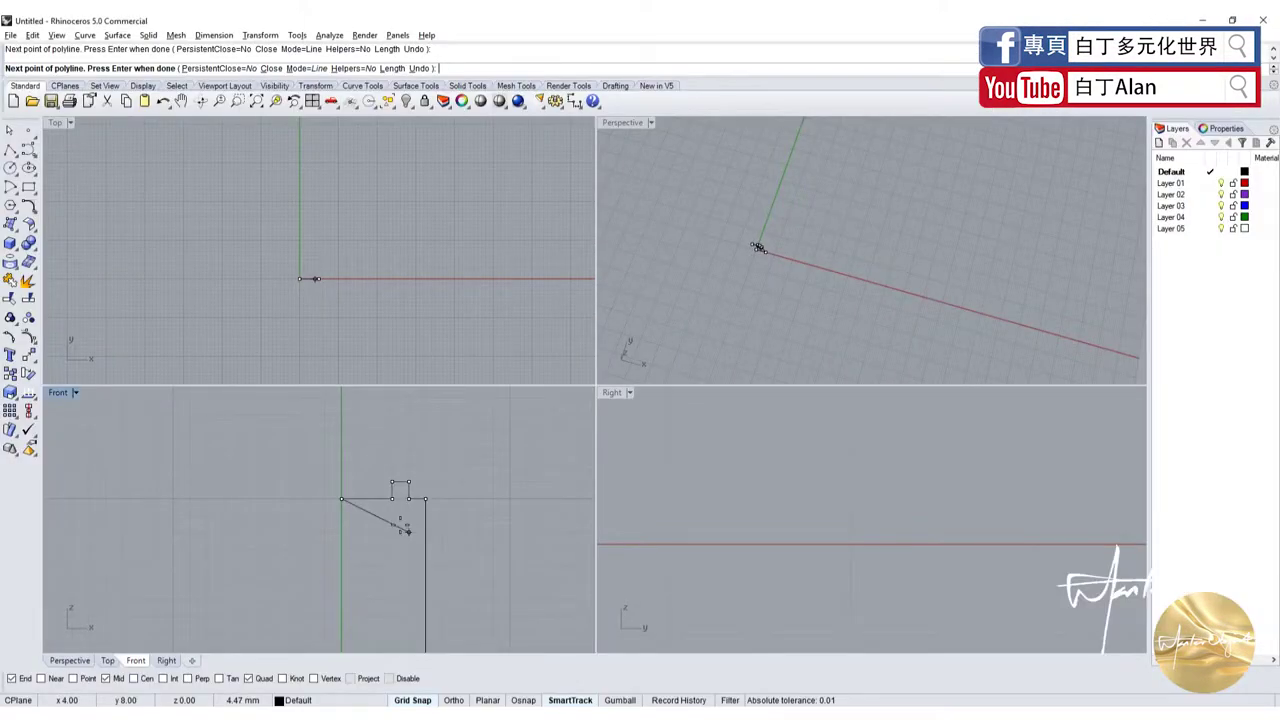
pyautogui.click(344, 497)
pyautogui.press('Return')
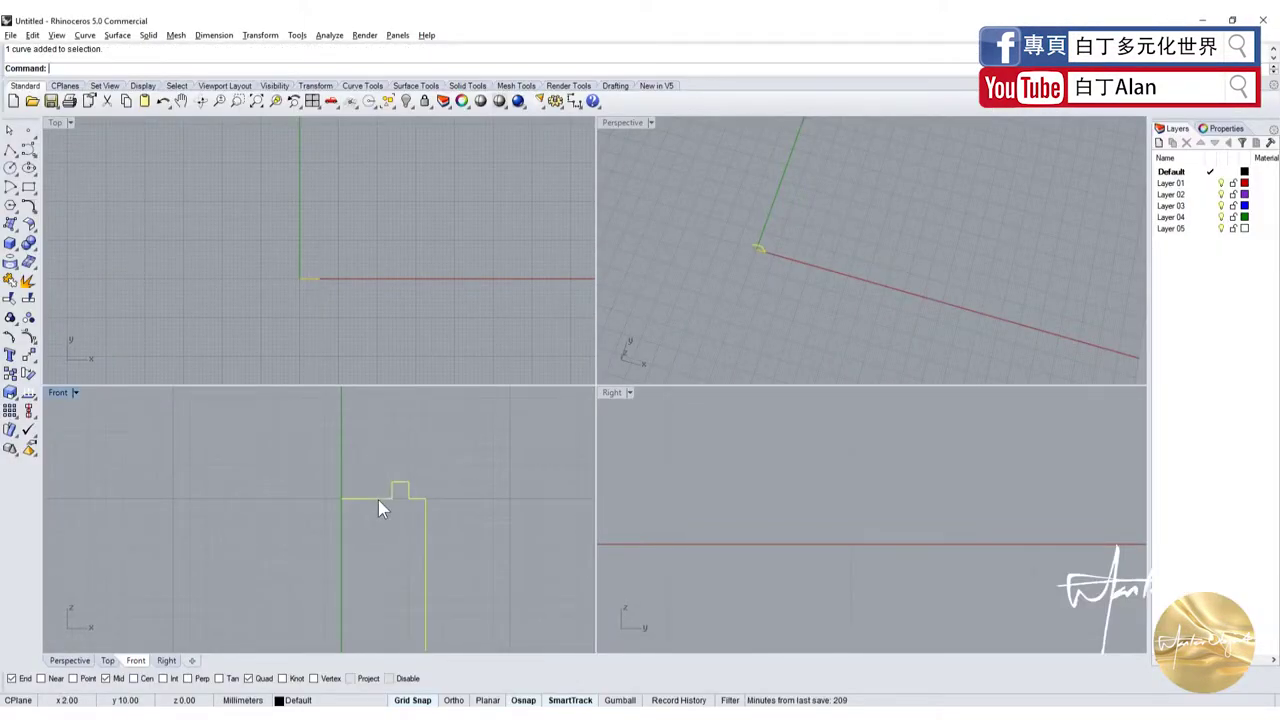
# Revolve the profile a full 360° about a vertical axis through the origin.
pyautogui.click(11, 225)
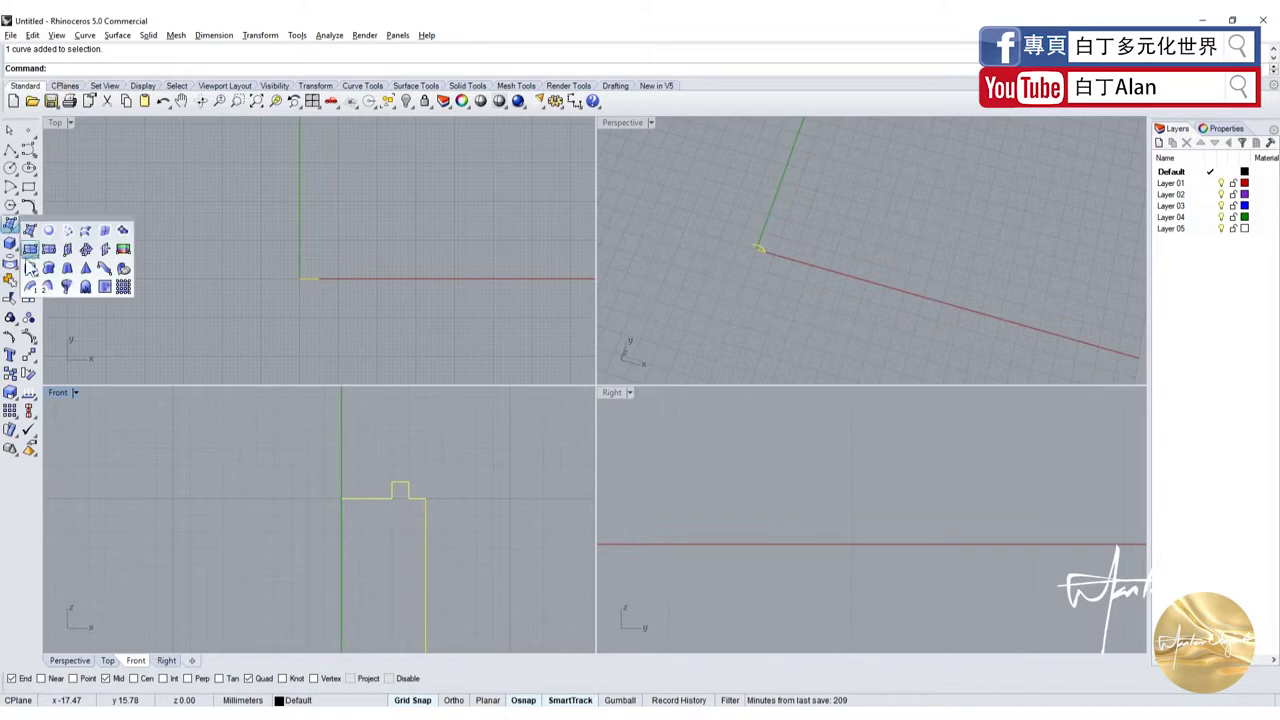
pyautogui.click(29, 268)
pyautogui.click(342, 498)
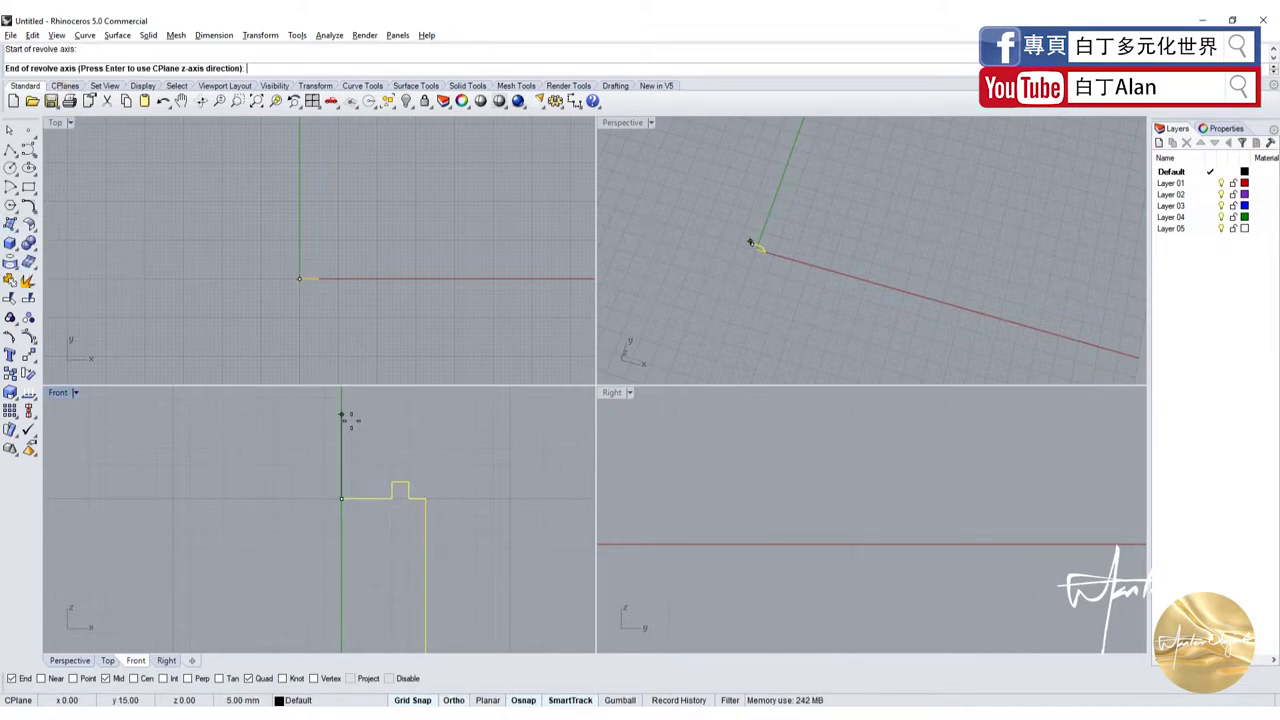
pyautogui.click(342, 415)
pyautogui.press('Return')
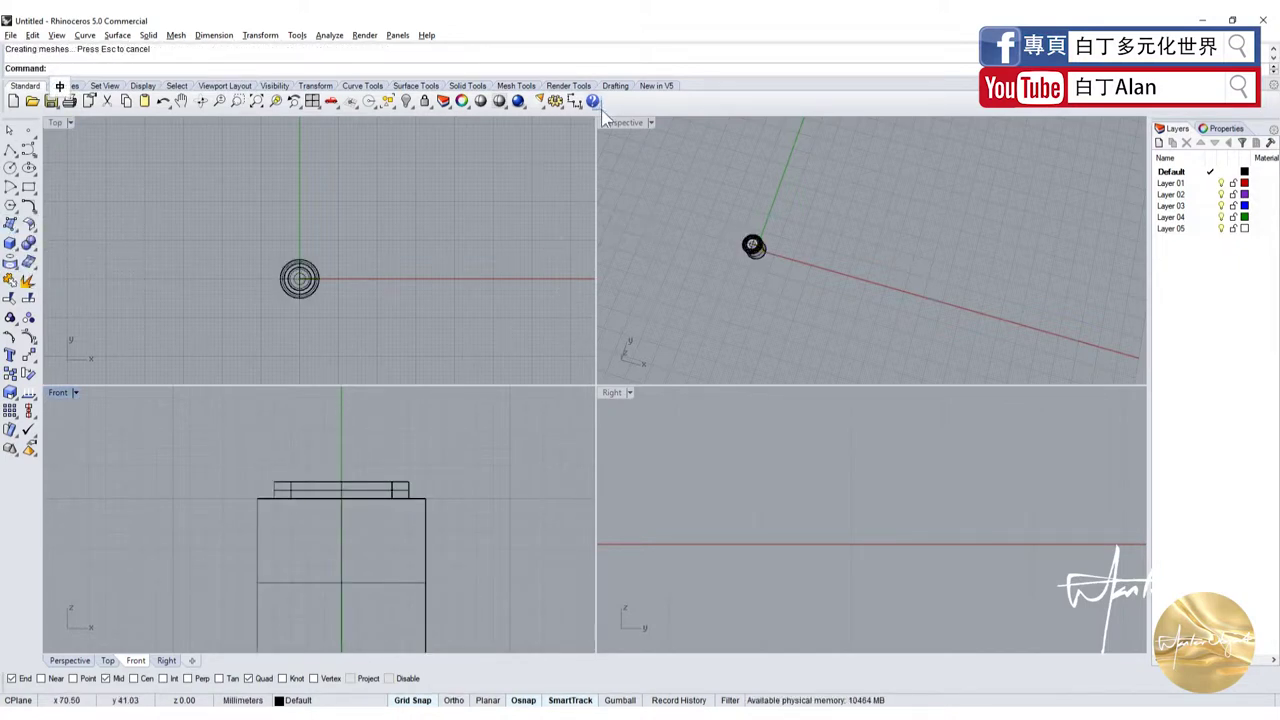
# Shade the Perspective view and orbit and zoom to inspect the revolved hub.
pyautogui.click(628, 171)
pyautogui.moveTo(927, 162)
pyautogui.mouseDown(button='right')
pyautogui.moveTo(712, 326)
pyautogui.moveTo(730, 230)
pyautogui.mouseUp(button='right')
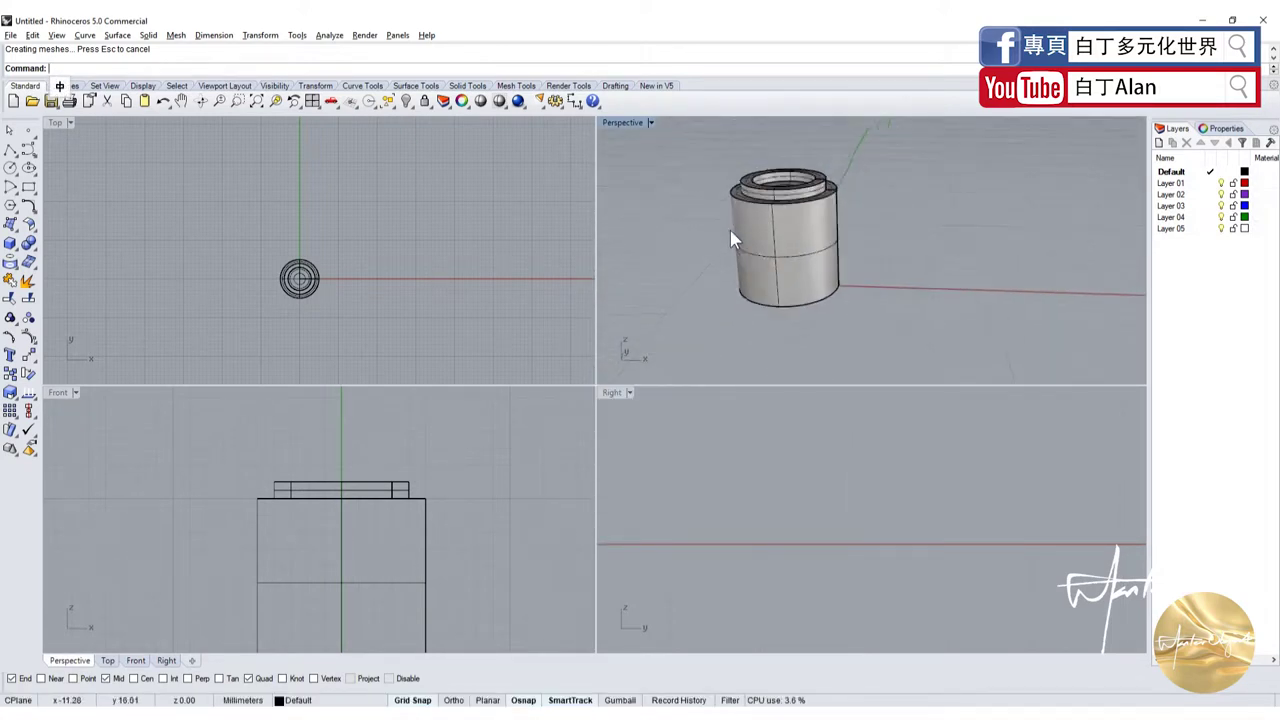
pyautogui.scroll(2, 730, 230)
pyautogui.scroll(2, 722, 256)
pyautogui.scroll(2, 740, 233)
pyautogui.scroll(-3, 357, 503)
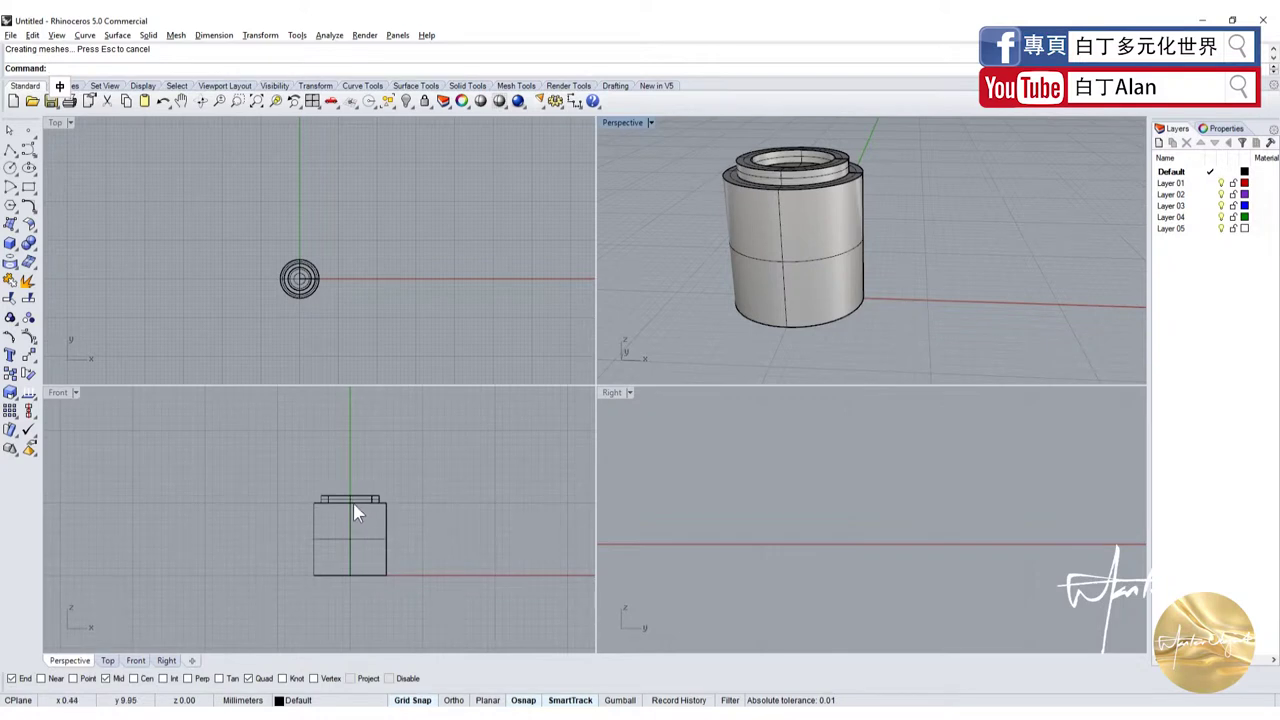
pyautogui.scroll(1, 353, 512)
pyautogui.scroll(1, 353, 543)
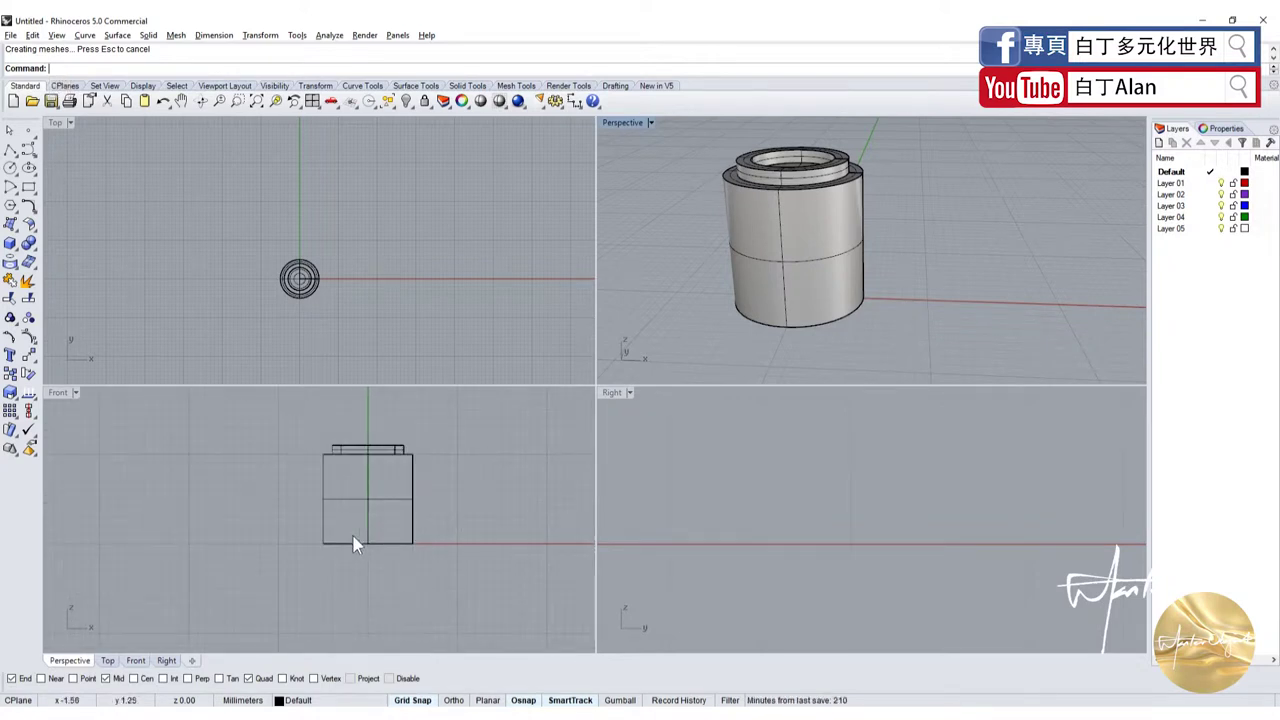
pyautogui.scroll(2, 338, 449)
pyautogui.click(330, 442)
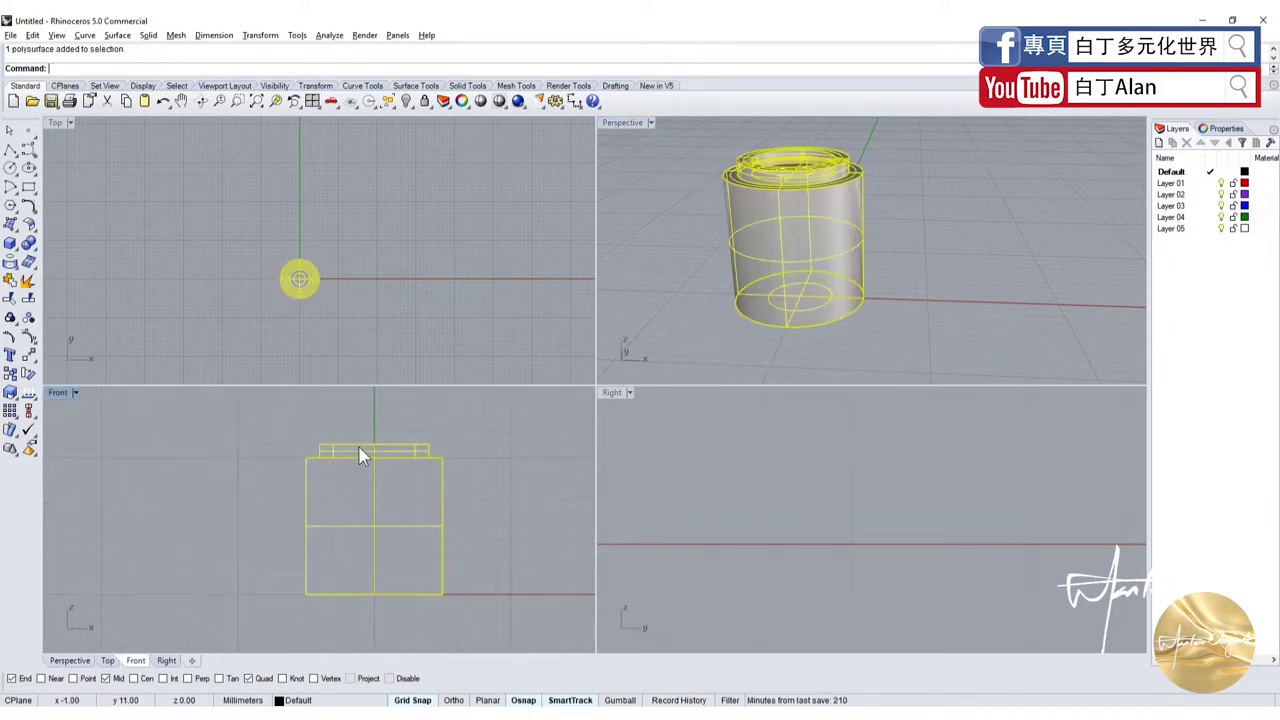
pyautogui.click(272, 449)
pyautogui.scroll(-3, 207, 490)
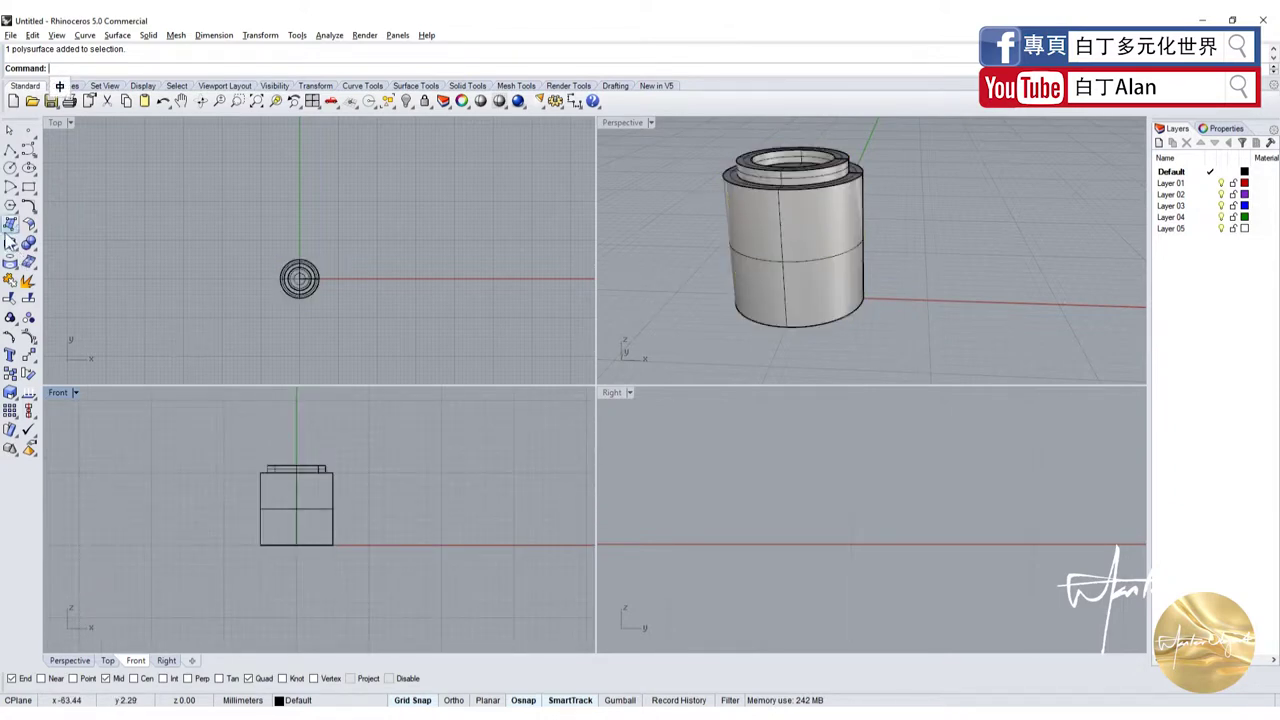
# Draw a solid cylinder to the right of the first hub.
pyautogui.click(10, 242)
pyautogui.click(48, 254)
pyautogui.scroll(4, 370, 258)
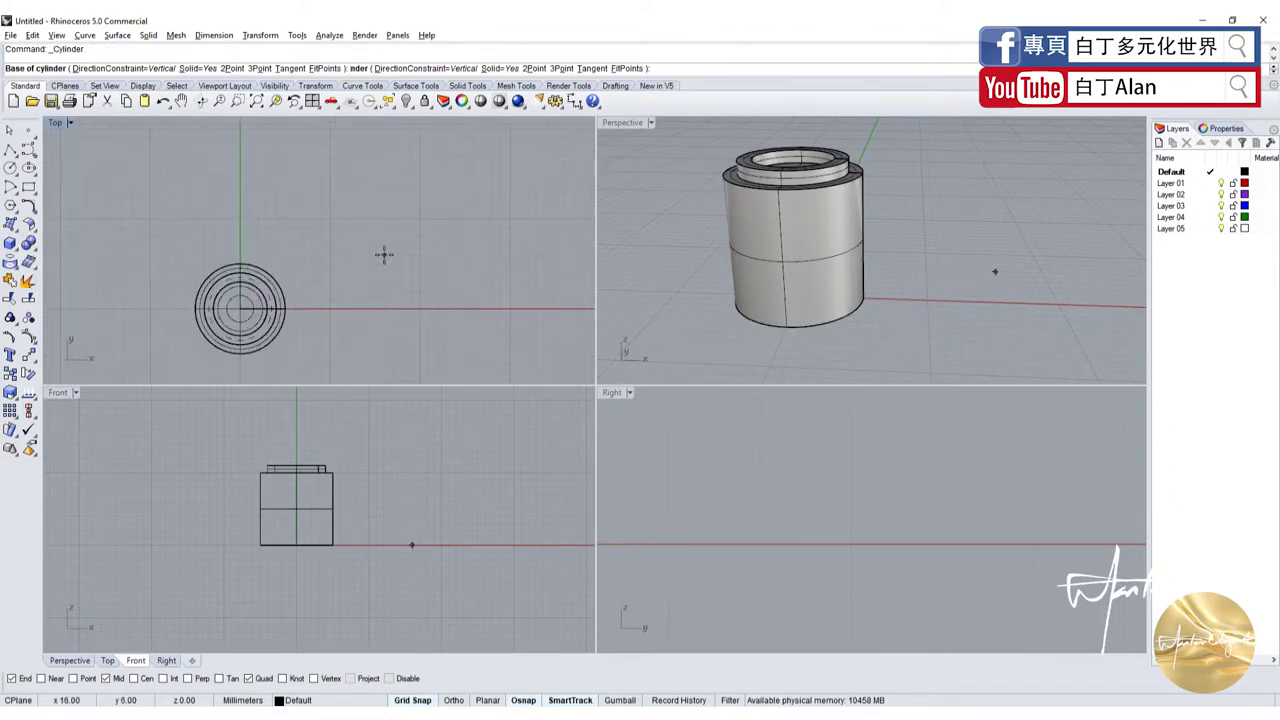
pyautogui.scroll(3, 320, 326)
pyautogui.scroll(-3, 310, 298)
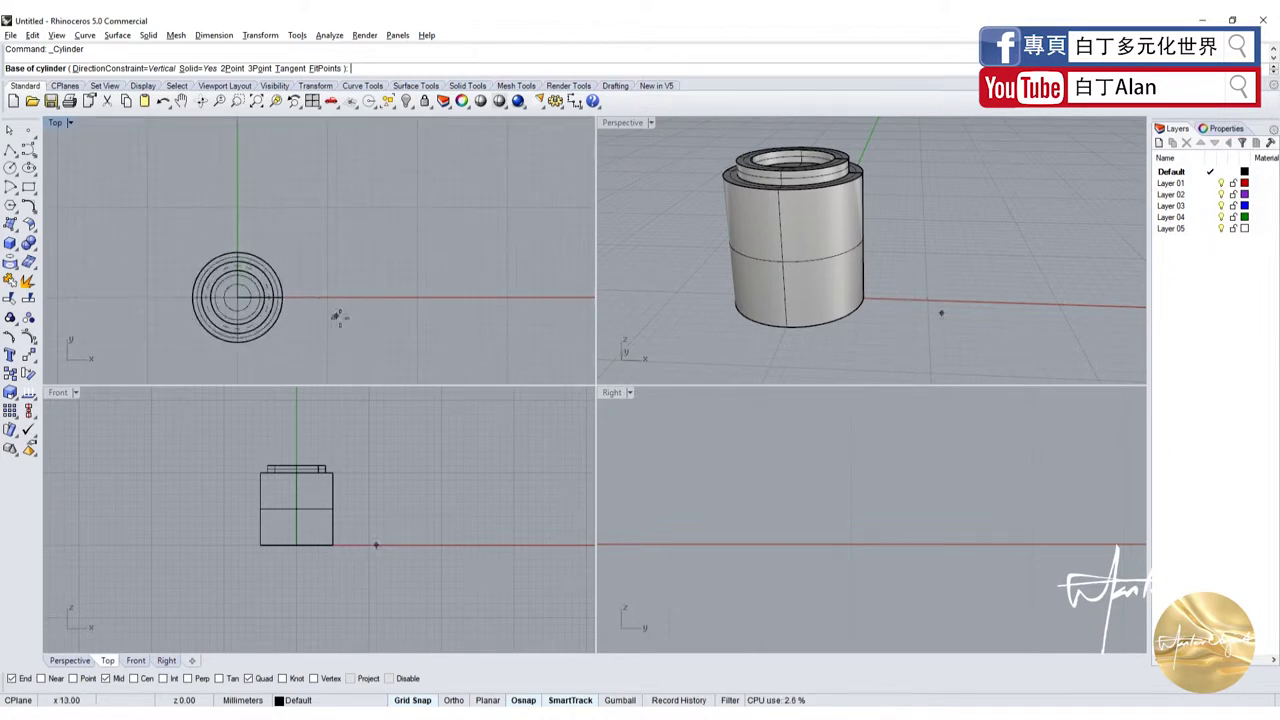
pyautogui.click(418, 297)
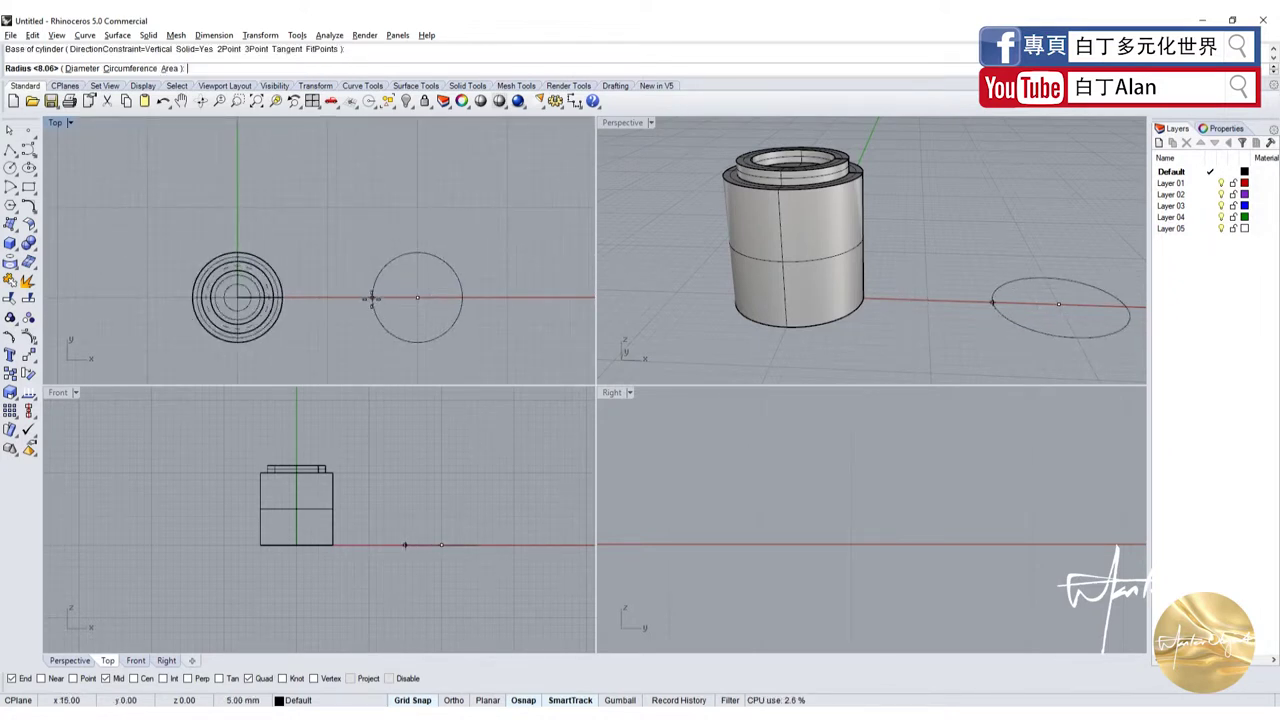
pyautogui.click(372, 302)
pyautogui.click(393, 472)
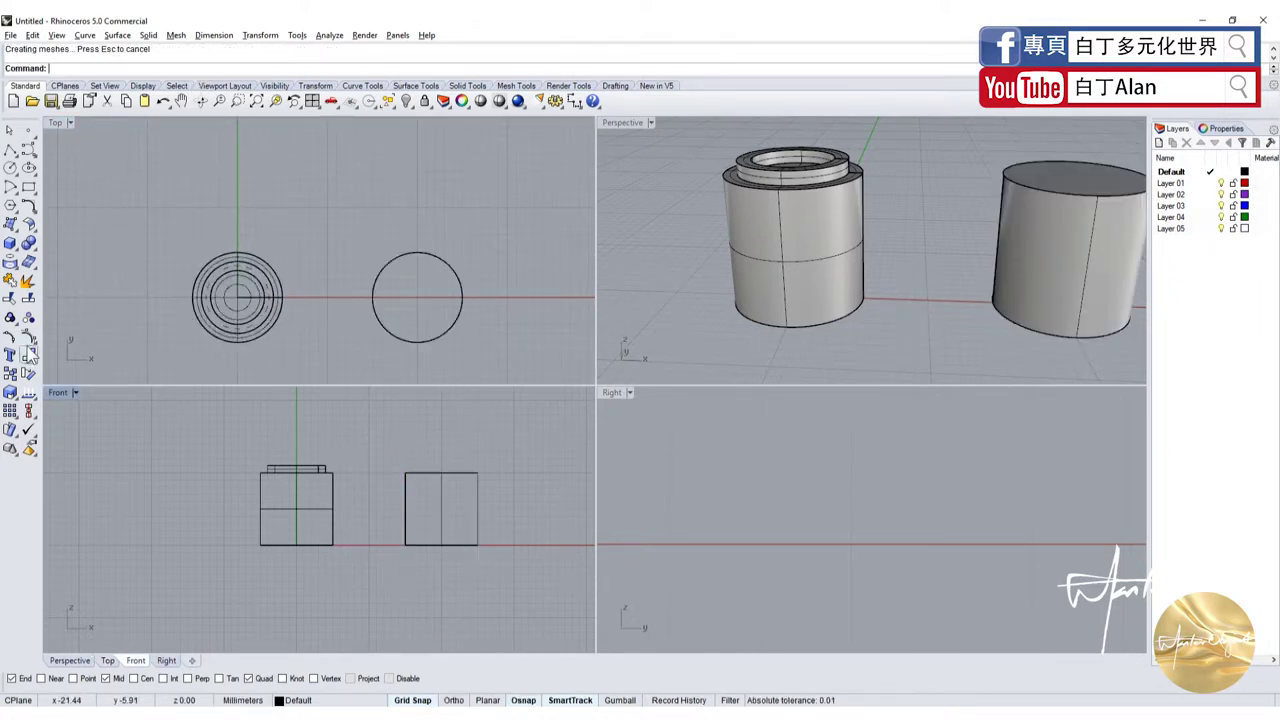
# Add a tube centred on the cylinder with its radius, wall thickness and height.
pyautogui.click(16, 256)
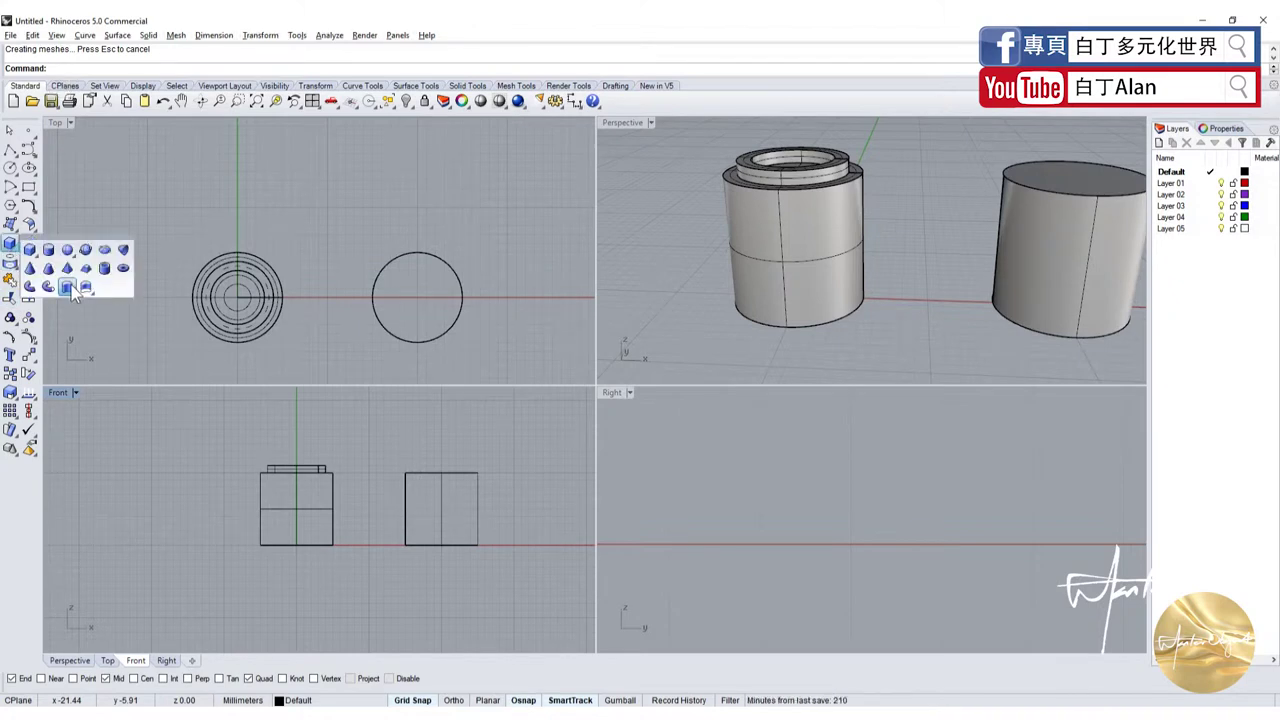
pyautogui.click(106, 270)
pyautogui.scroll(3, 375, 245)
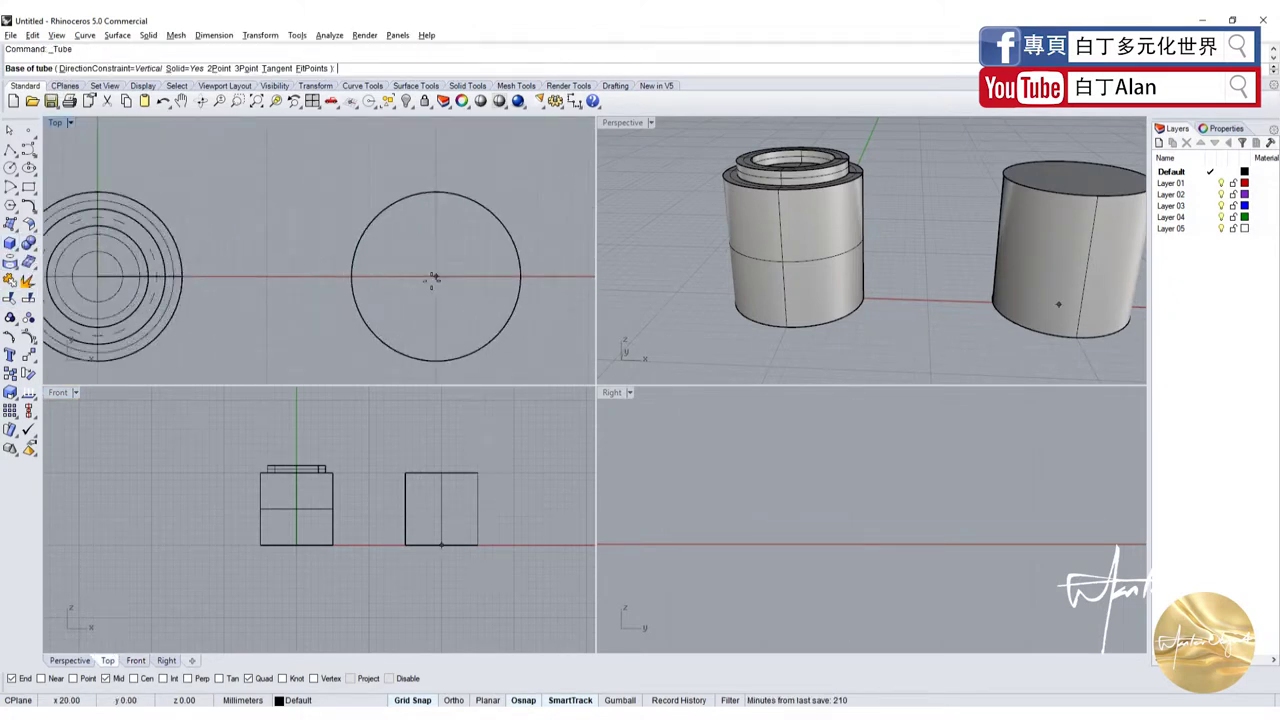
pyautogui.click(436, 276)
pyautogui.click(367, 276)
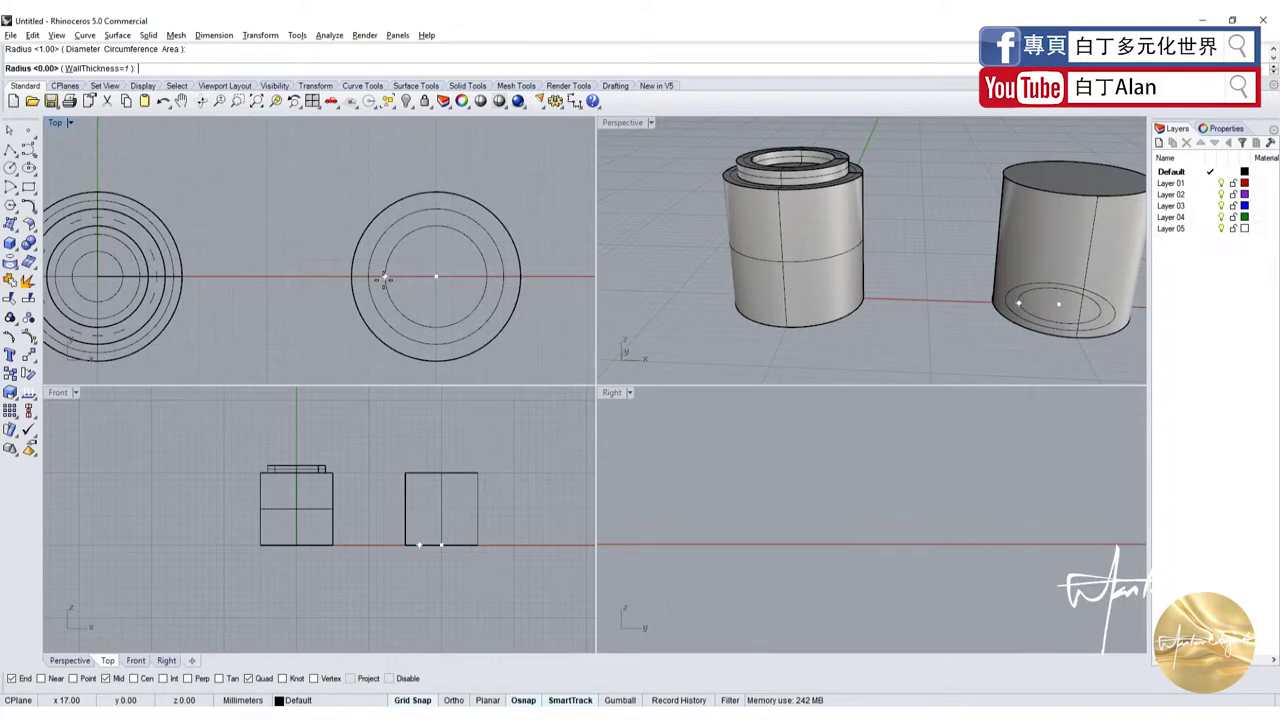
pyautogui.click(384, 279)
pyautogui.scroll(4, 452, 494)
pyautogui.click(463, 510)
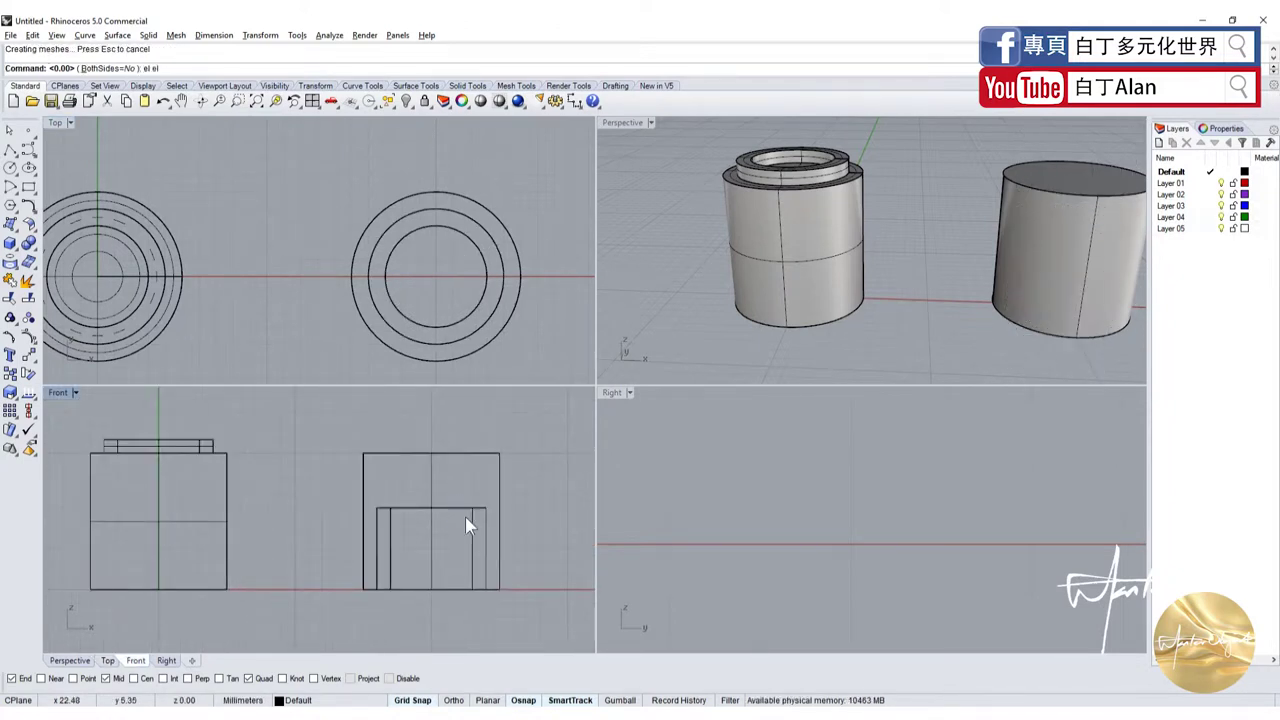
# Raise the tube above the cylinder and Boolean Union the two into one solid.
pyautogui.moveTo(465, 516); pyautogui.dragTo(467, 448)
pyautogui.scroll(-3, 860, 262)
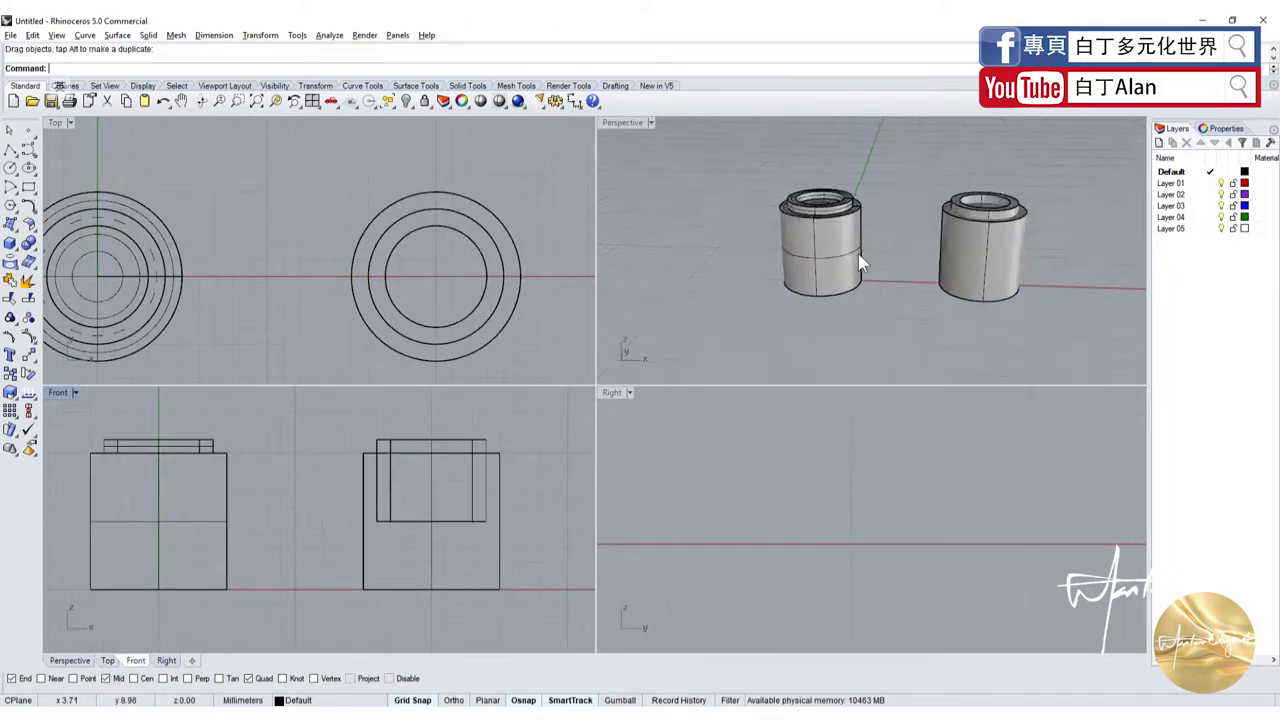
pyautogui.scroll(2, 974, 240)
pyautogui.scroll(4, 994, 240)
pyautogui.click(506, 277)
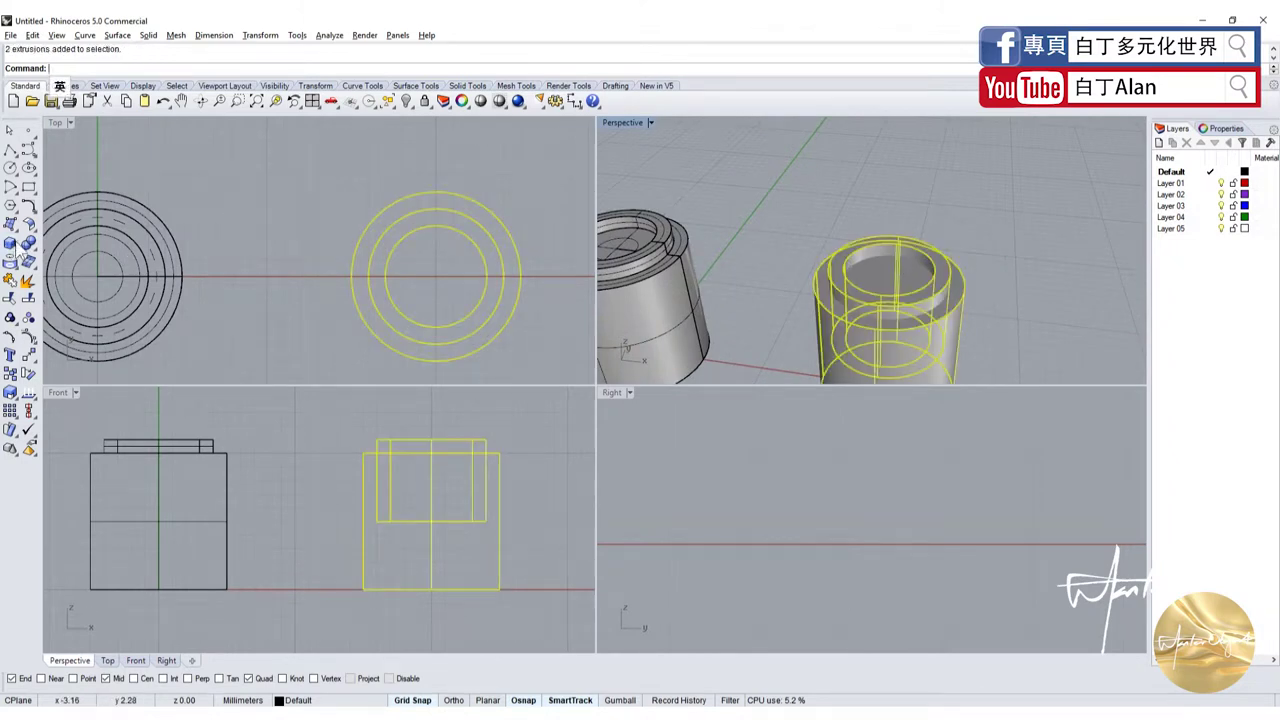
pyautogui.click(22, 250)
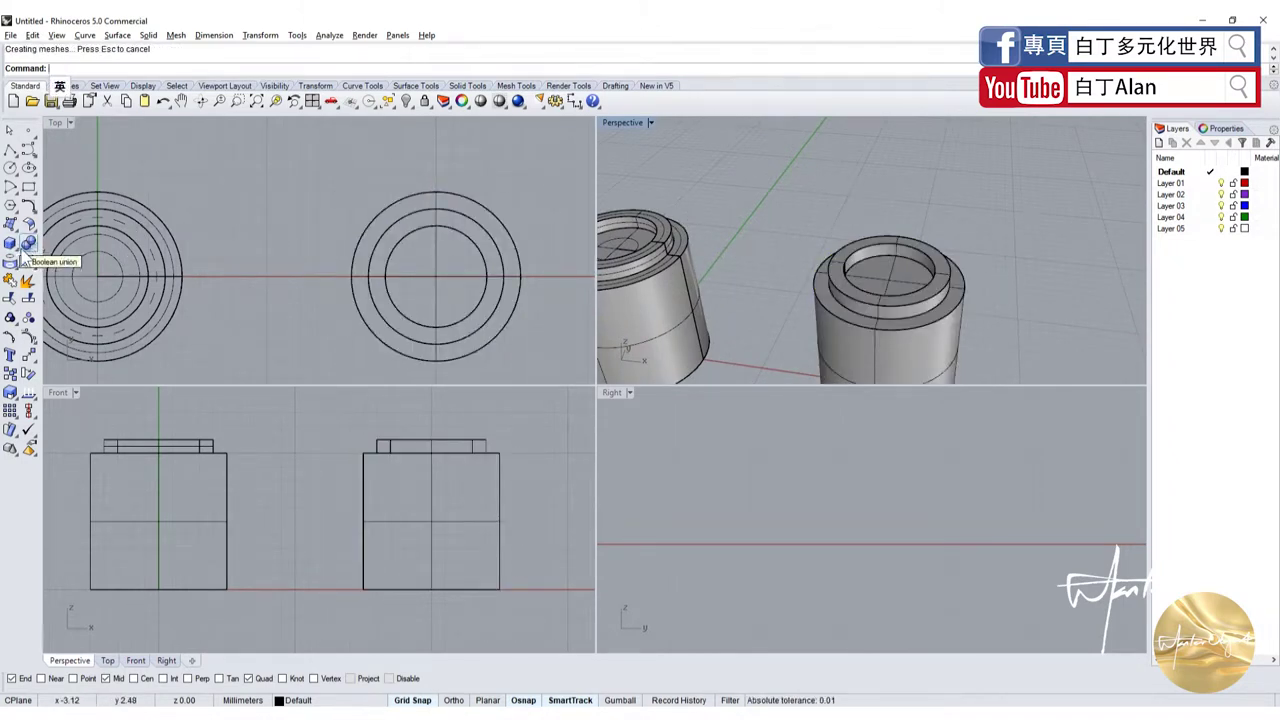
pyautogui.scroll(-2, 846, 200)
pyautogui.scroll(-2, 886, 234)
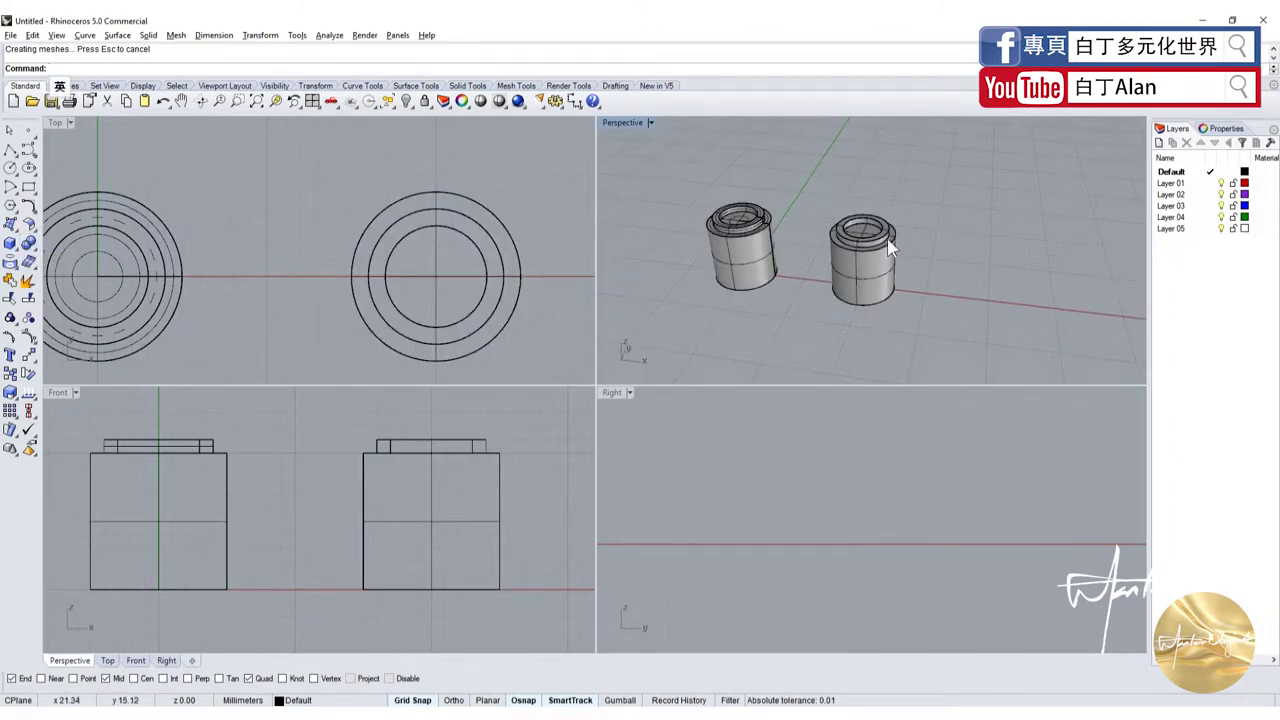
pyautogui.scroll(5, 858, 237)
pyautogui.scroll(-4, 858, 237)
pyautogui.doubleClick(628, 124)
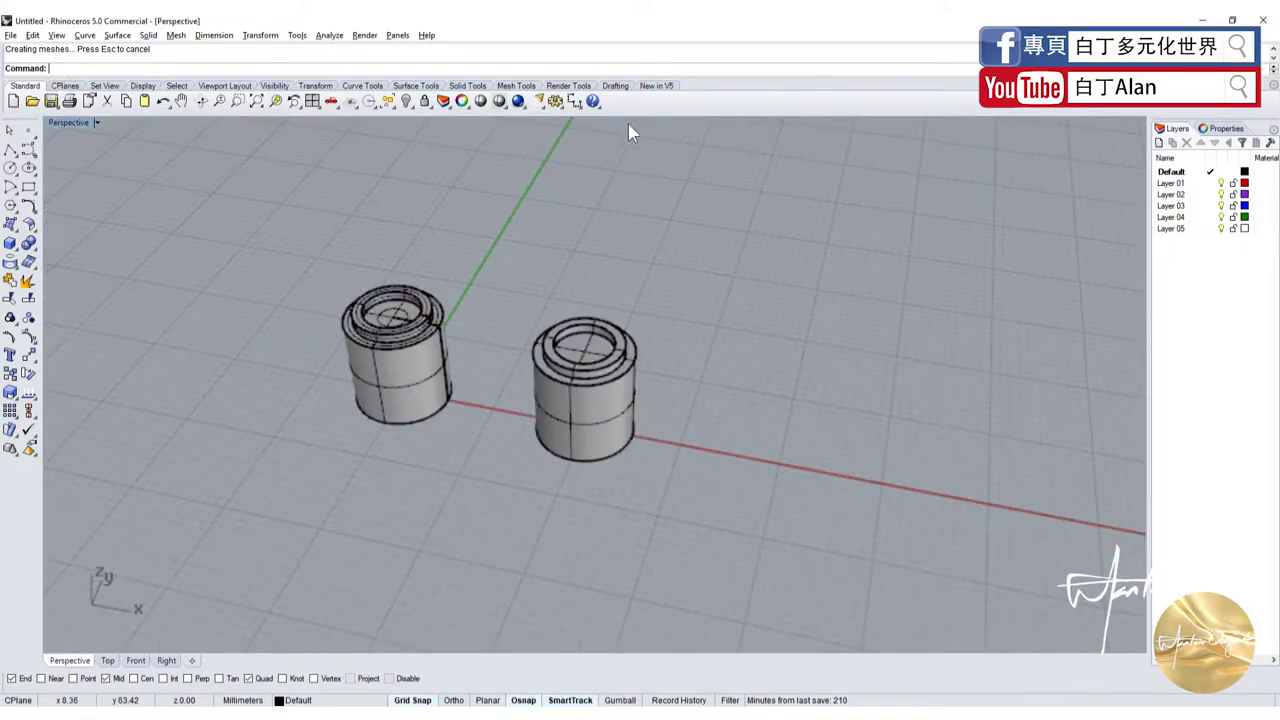
pyautogui.scroll(4, 415, 343)
pyautogui.moveTo(415, 343); pyautogui.dragTo(480, 350, button='right')
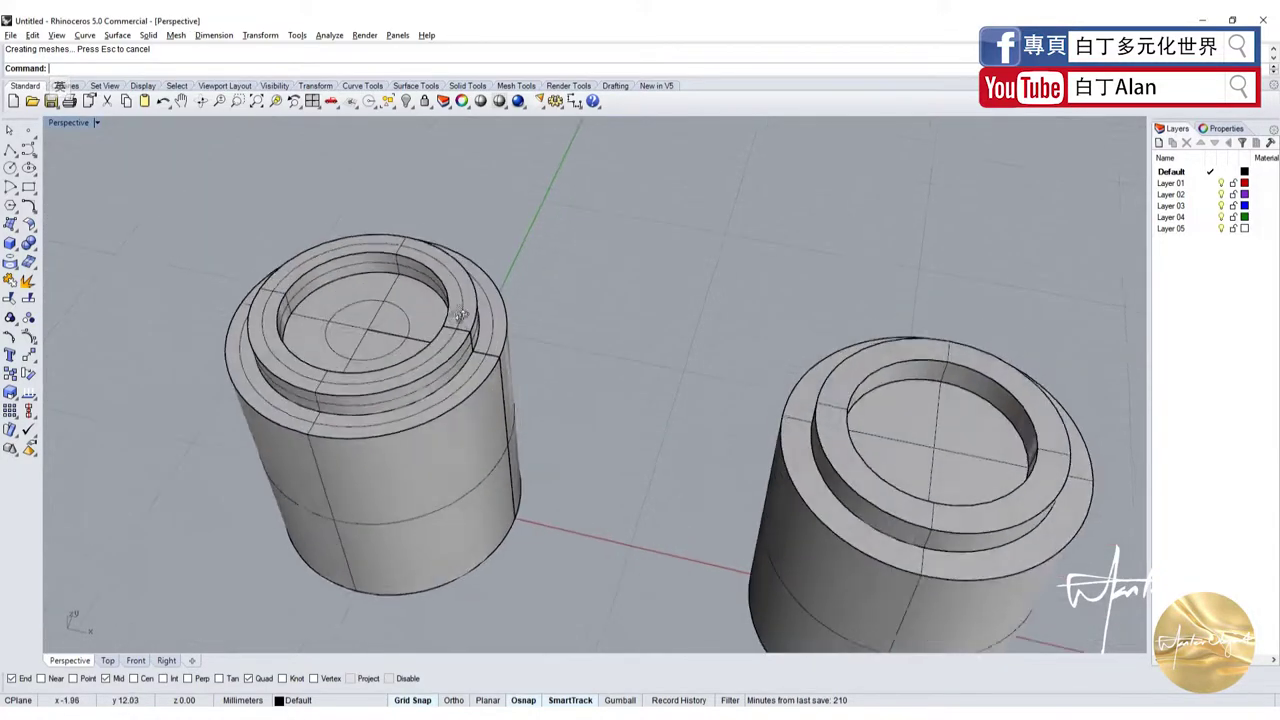
pyautogui.click(866, 453)
pyautogui.press('Escape')
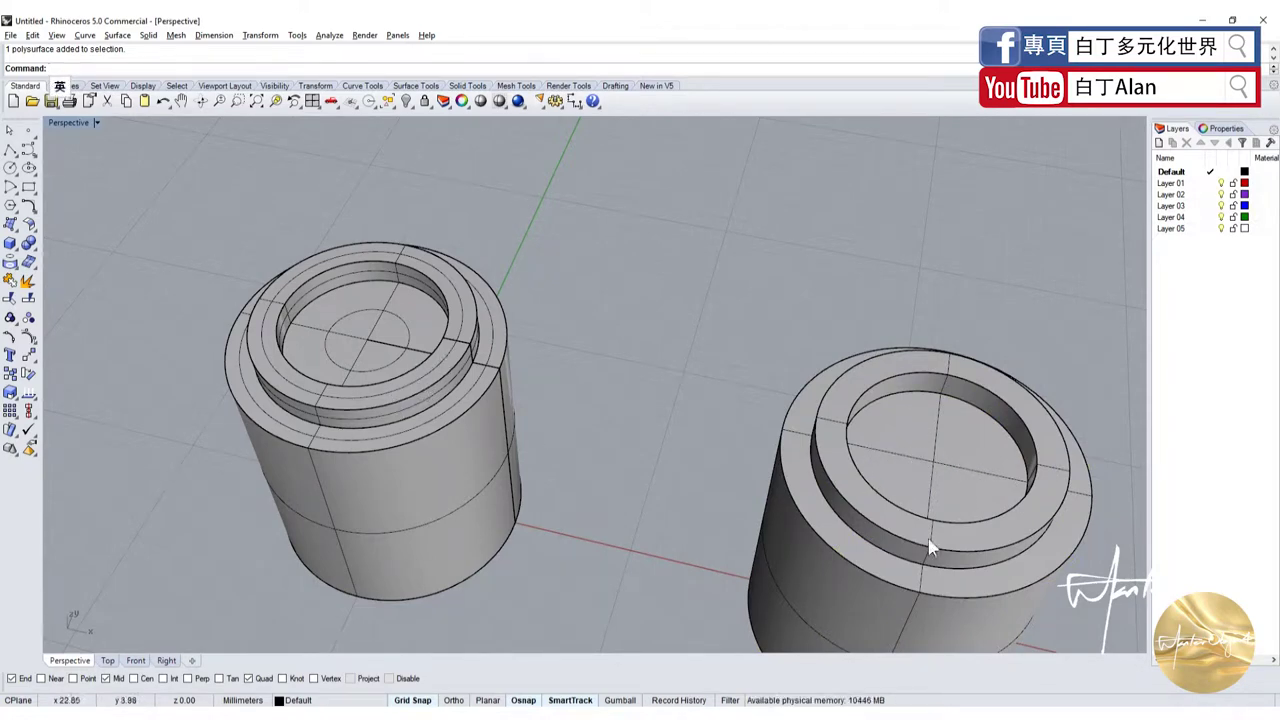
pyautogui.scroll(-5, 947, 543)
pyautogui.scroll(-3, 508, 430)
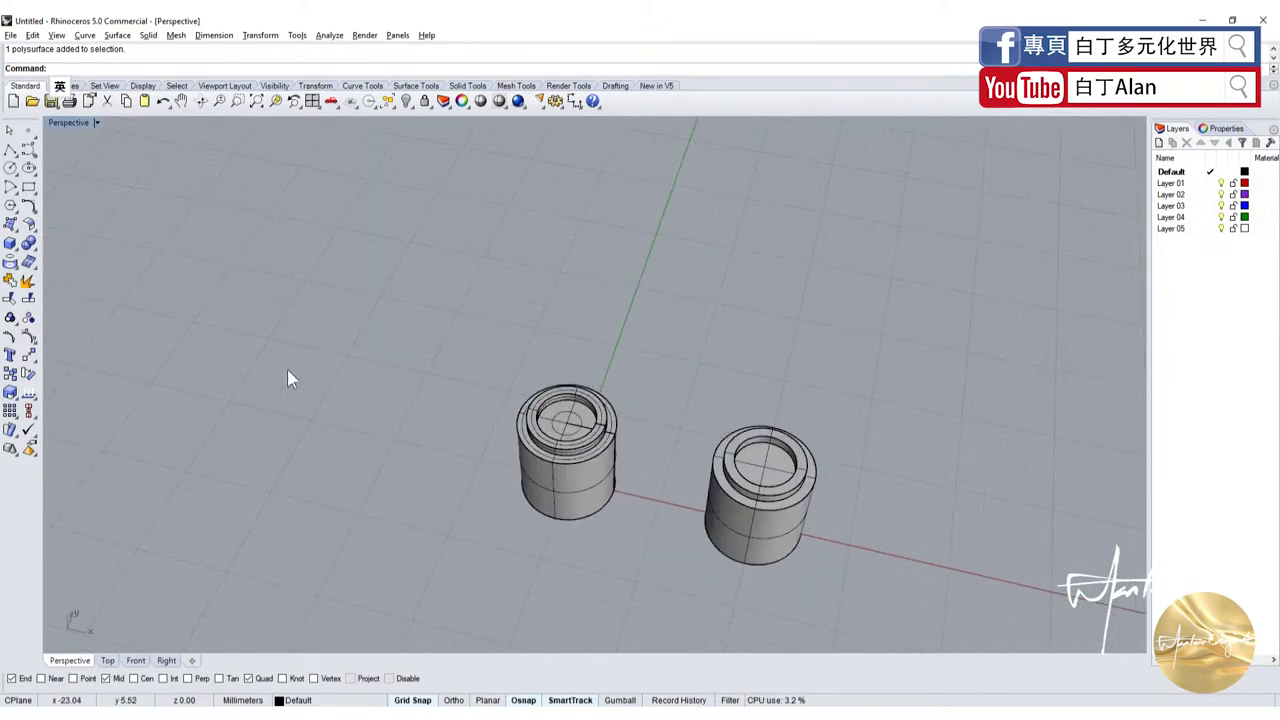
pyautogui.scroll(7, 743, 511)
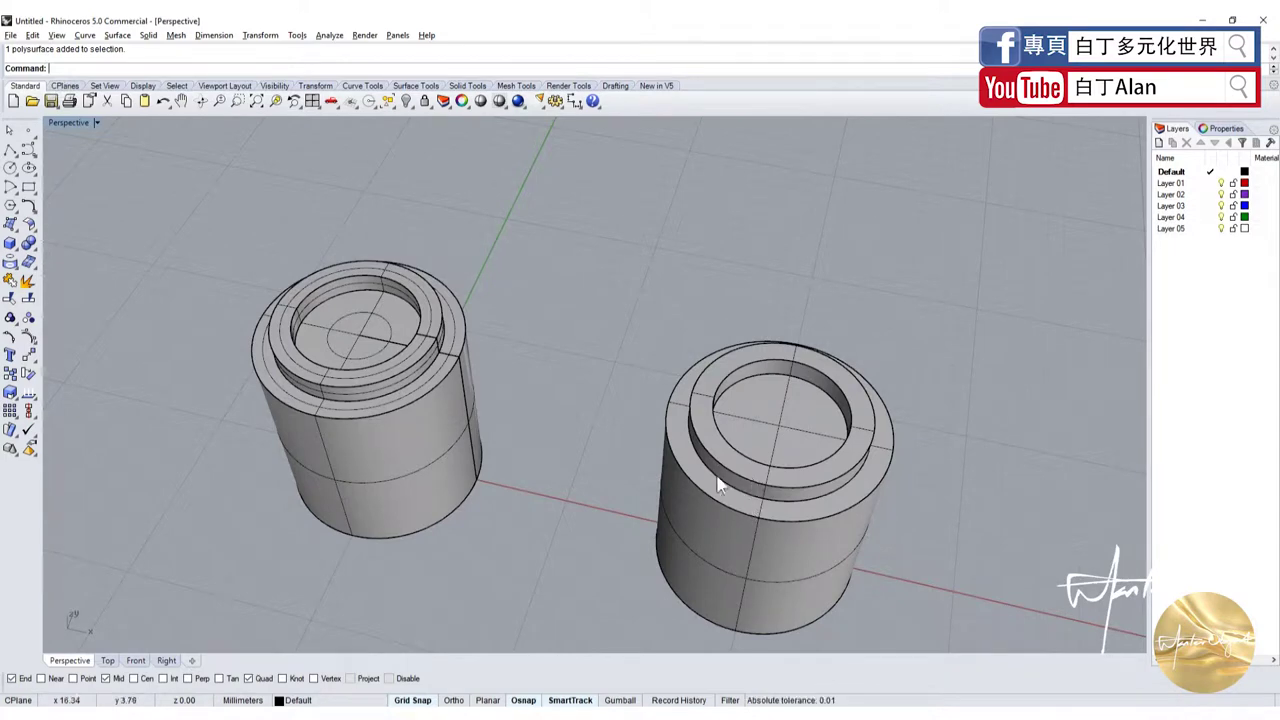
pyautogui.scroll(5, 428, 357)
pyautogui.scroll(2, 428, 357)
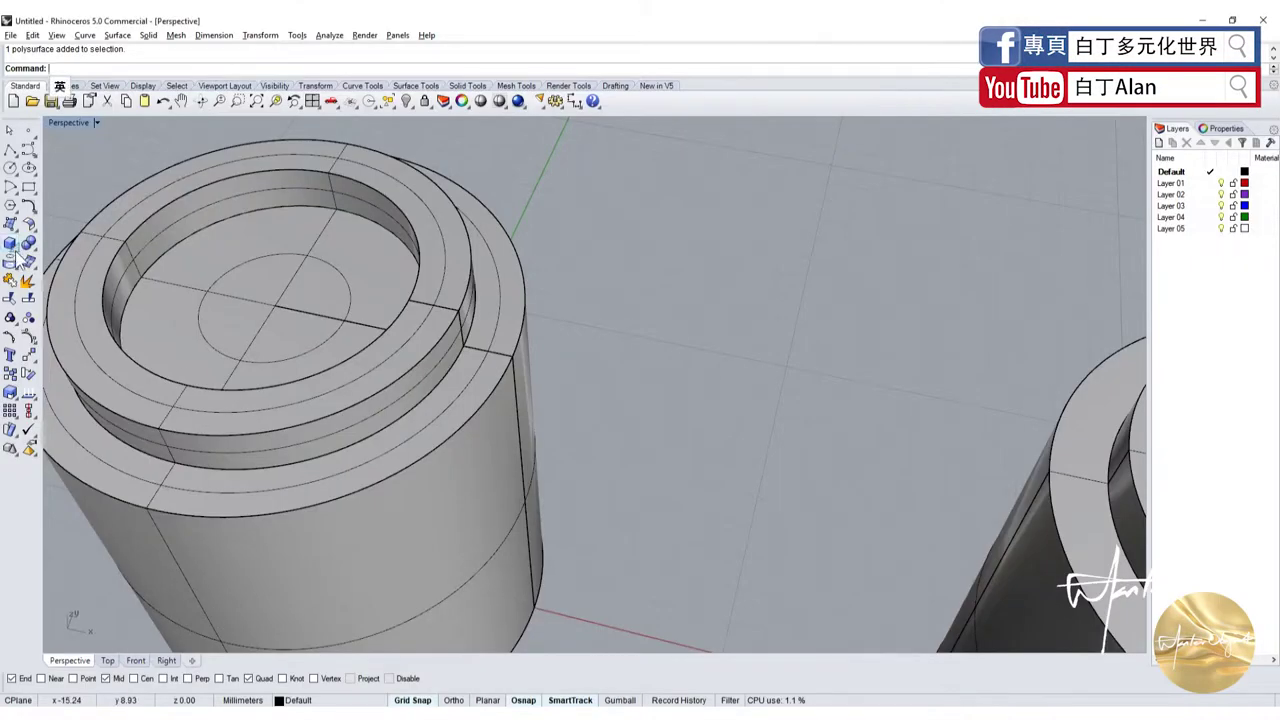
# Round the right tube's ring edge with a 0.2 fillet.
pyautogui.click(30, 246)
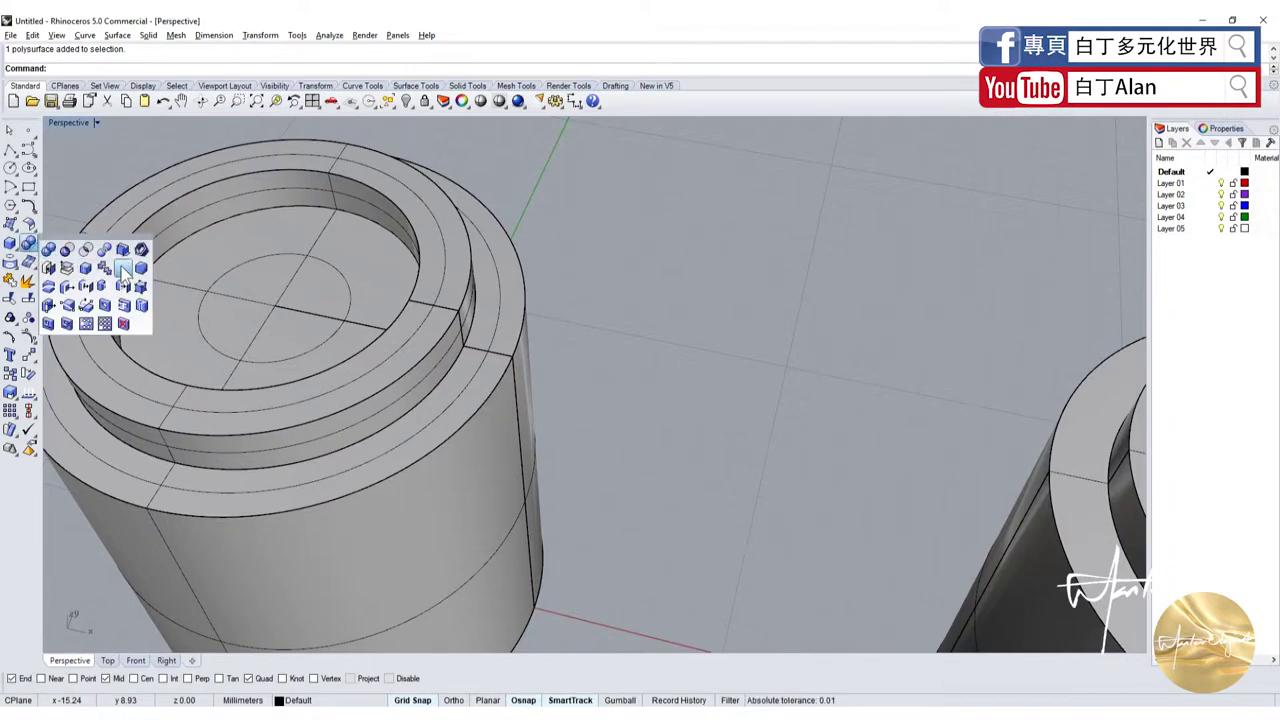
pyautogui.click(123, 270)
pyautogui.scroll(-3, 457, 442)
pyautogui.scroll(2, 930, 505)
pyautogui.scroll(3, 697, 542)
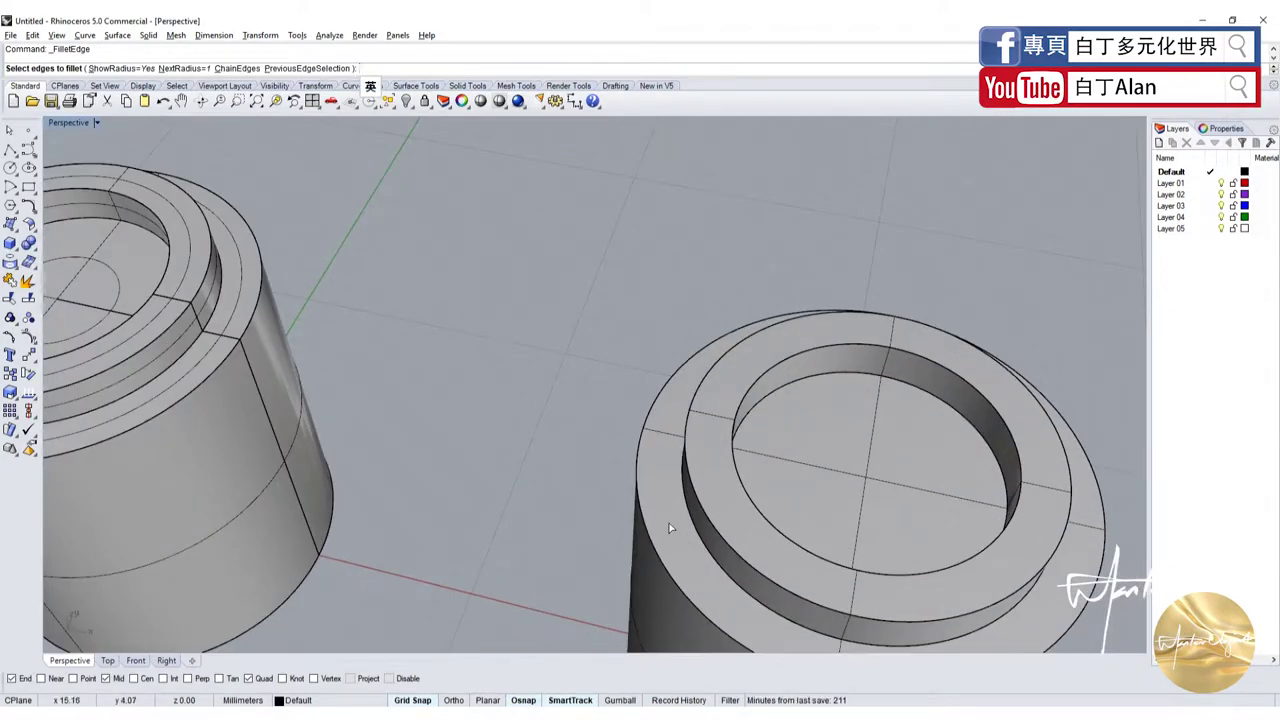
pyautogui.click(717, 569)
pyautogui.press('Return')
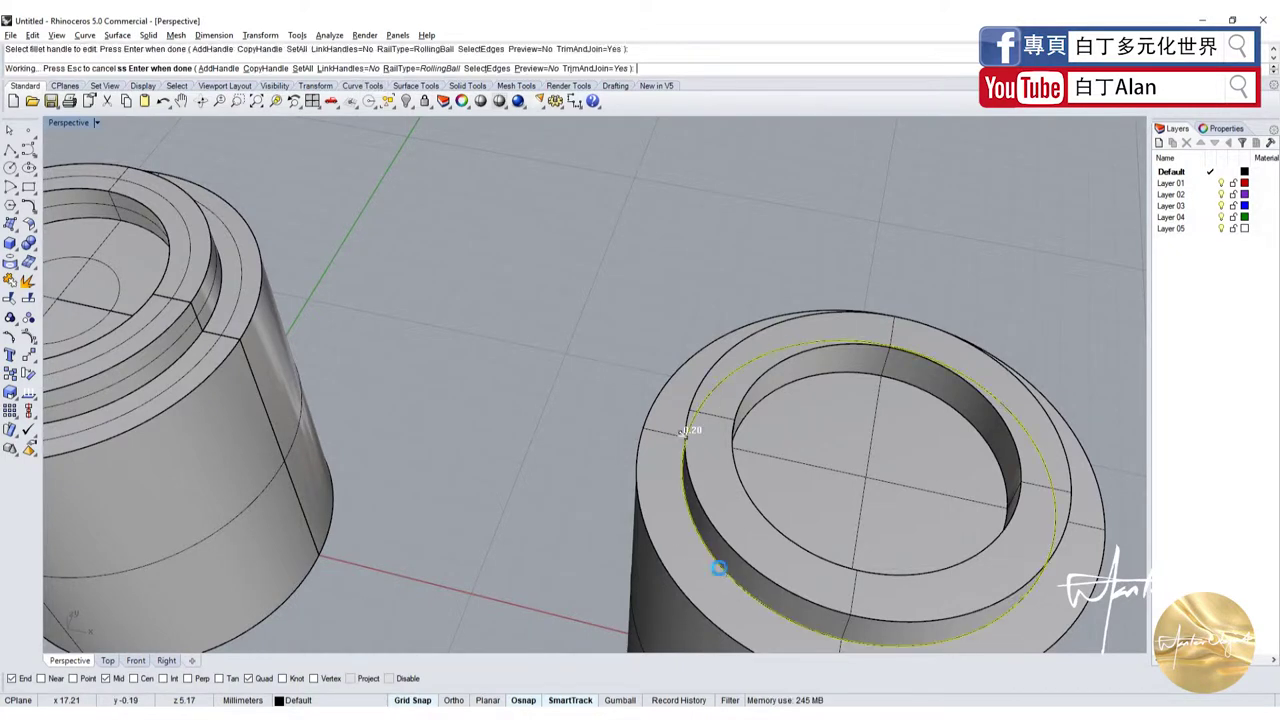
pyautogui.scroll(2, 685, 554)
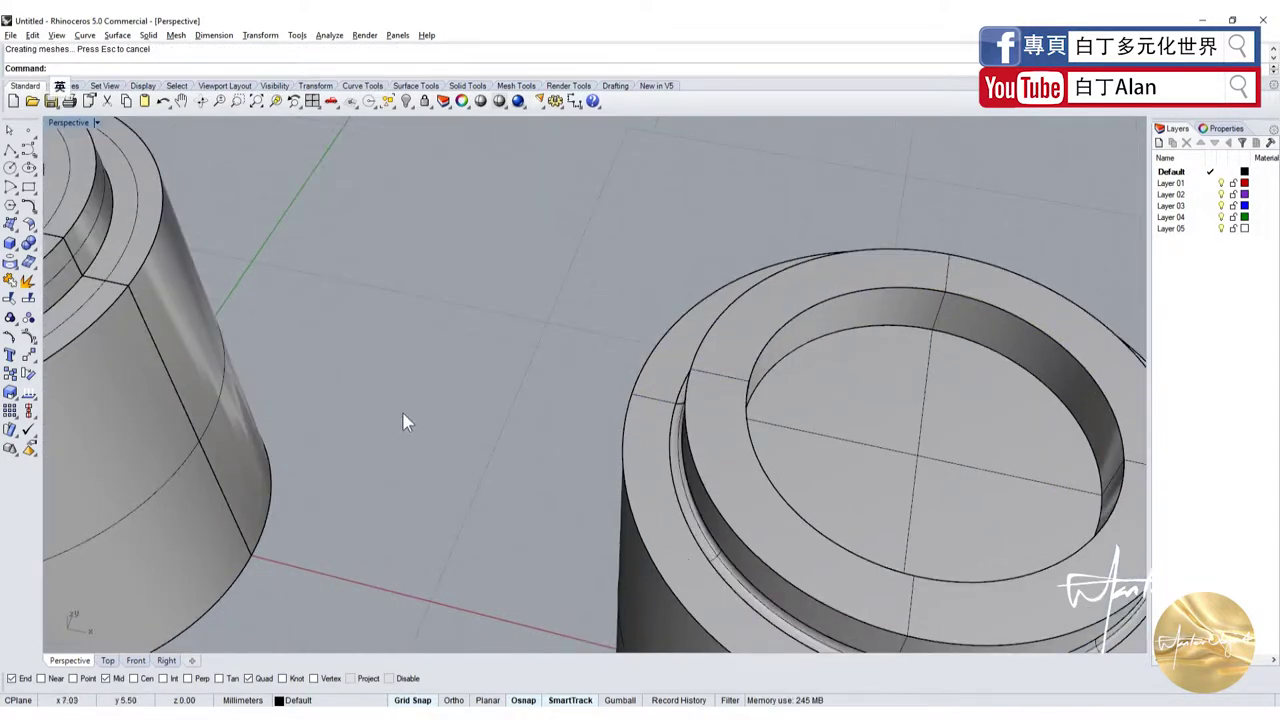
# Chamfer the right tube's outer top edge by 0.2 and preview the result shaded.
pyautogui.click(29, 244)
pyautogui.click(140, 285)
pyautogui.write('0.2')
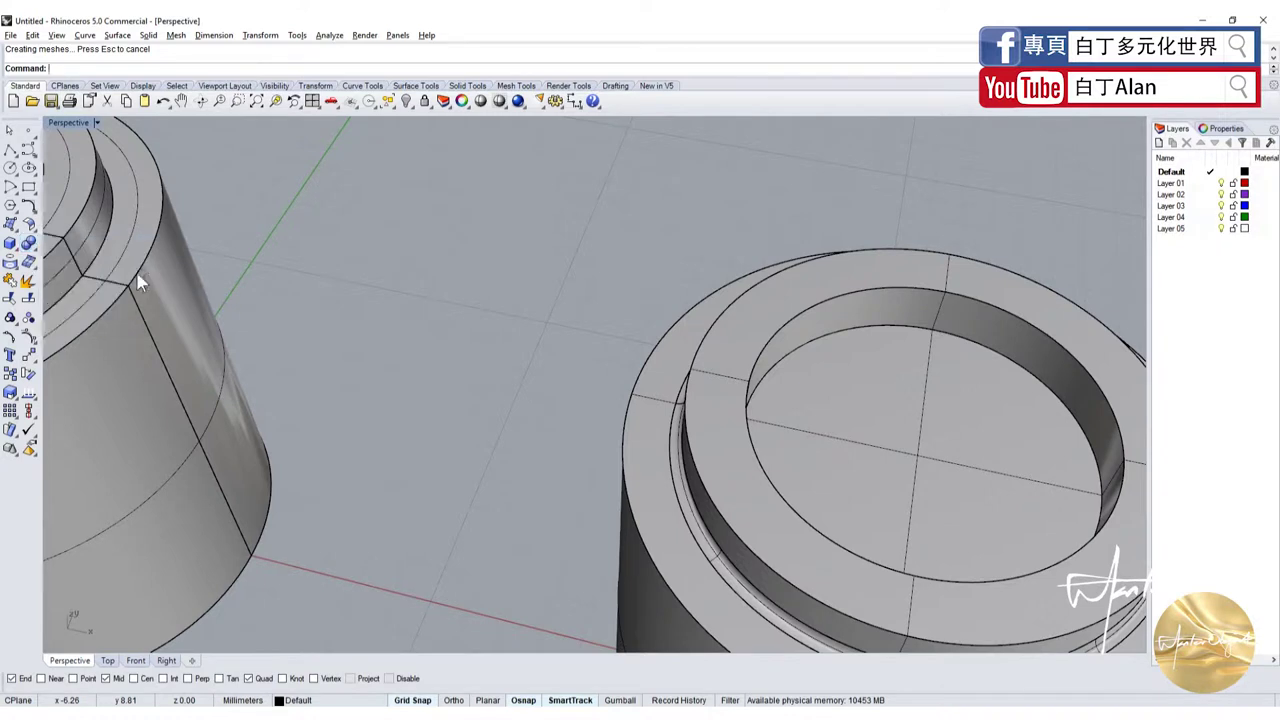
pyautogui.click(616, 462)
pyautogui.press('Return')
pyautogui.press('Return')
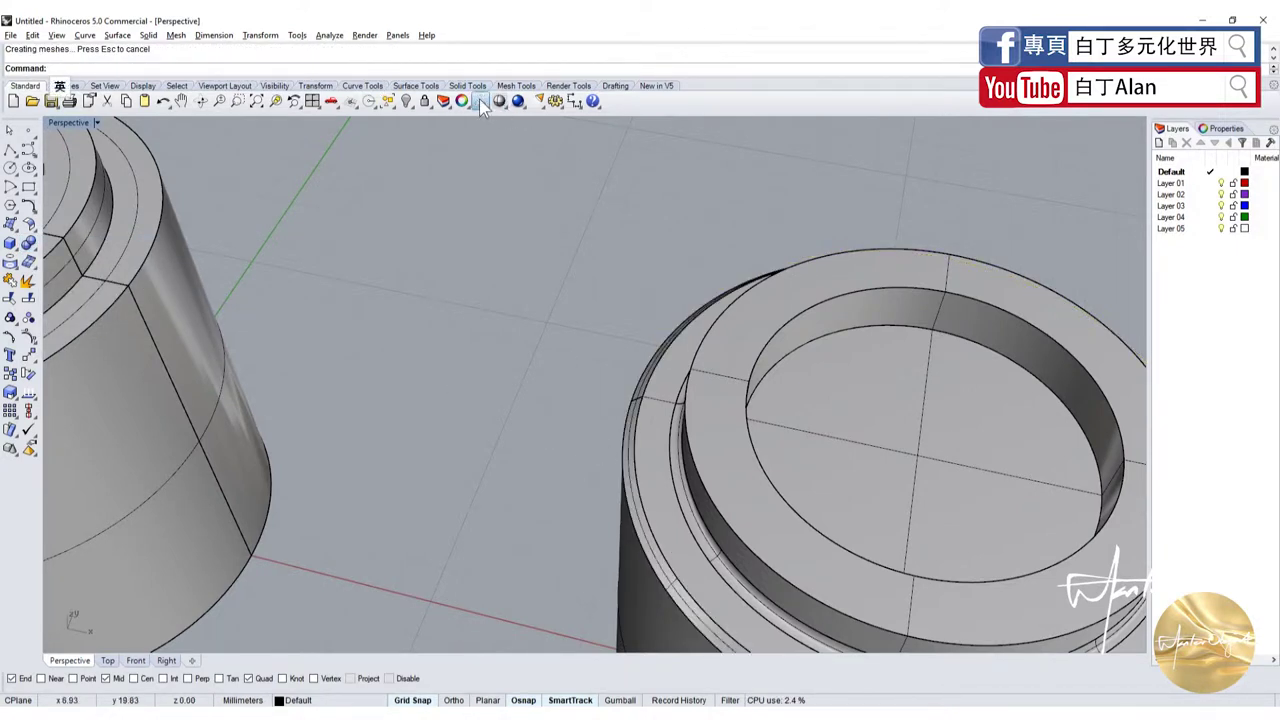
pyautogui.click(479, 100)
pyautogui.scroll(-3, 953, 401)
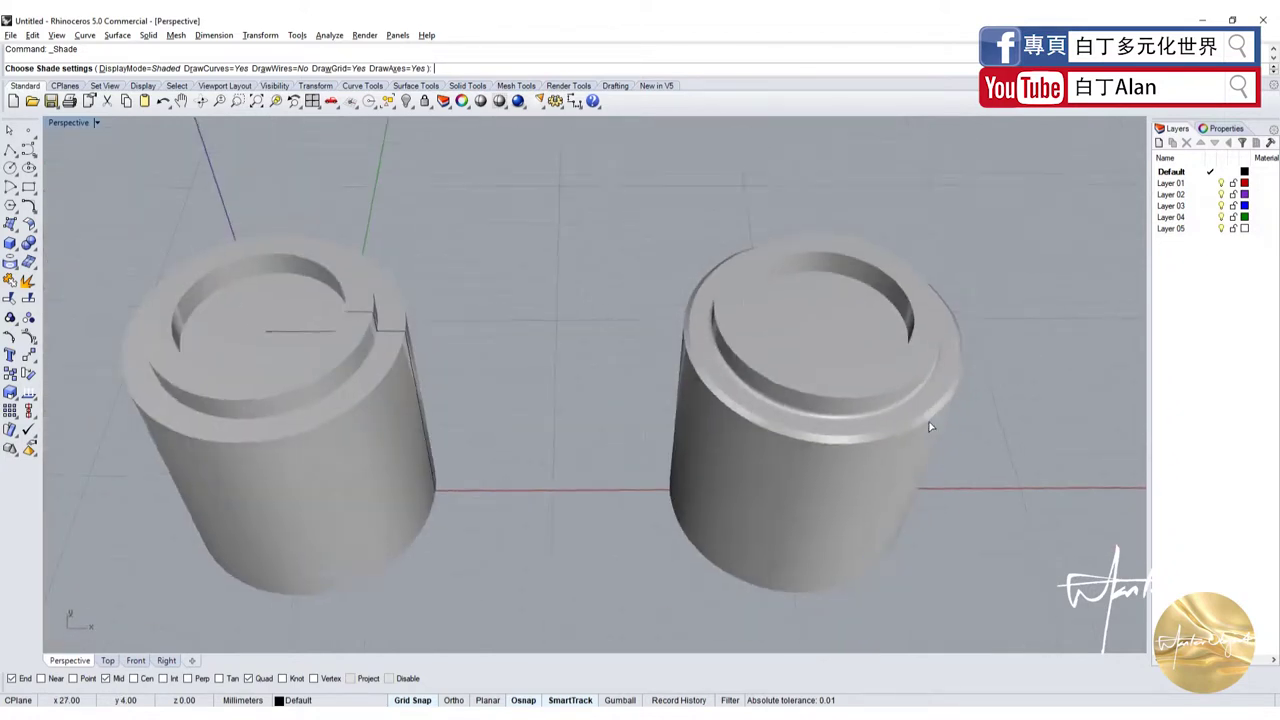
pyautogui.scroll(-2, 945, 326)
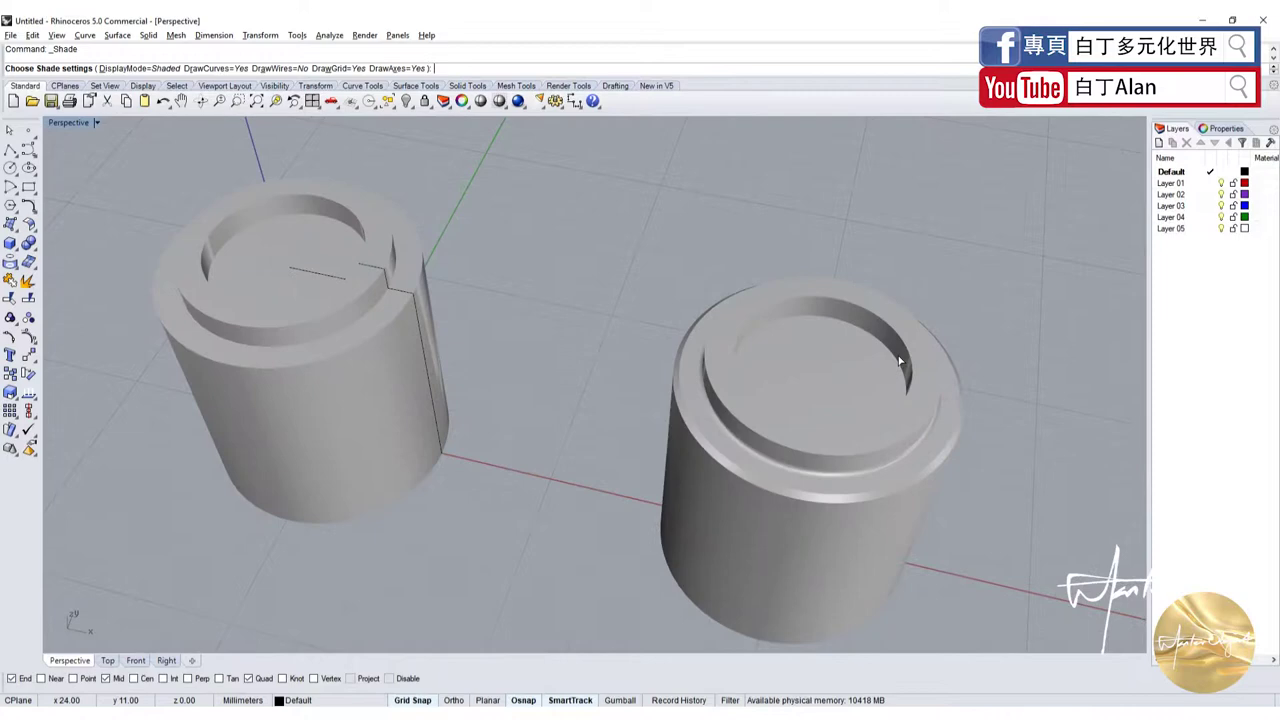
pyautogui.press('Escape')
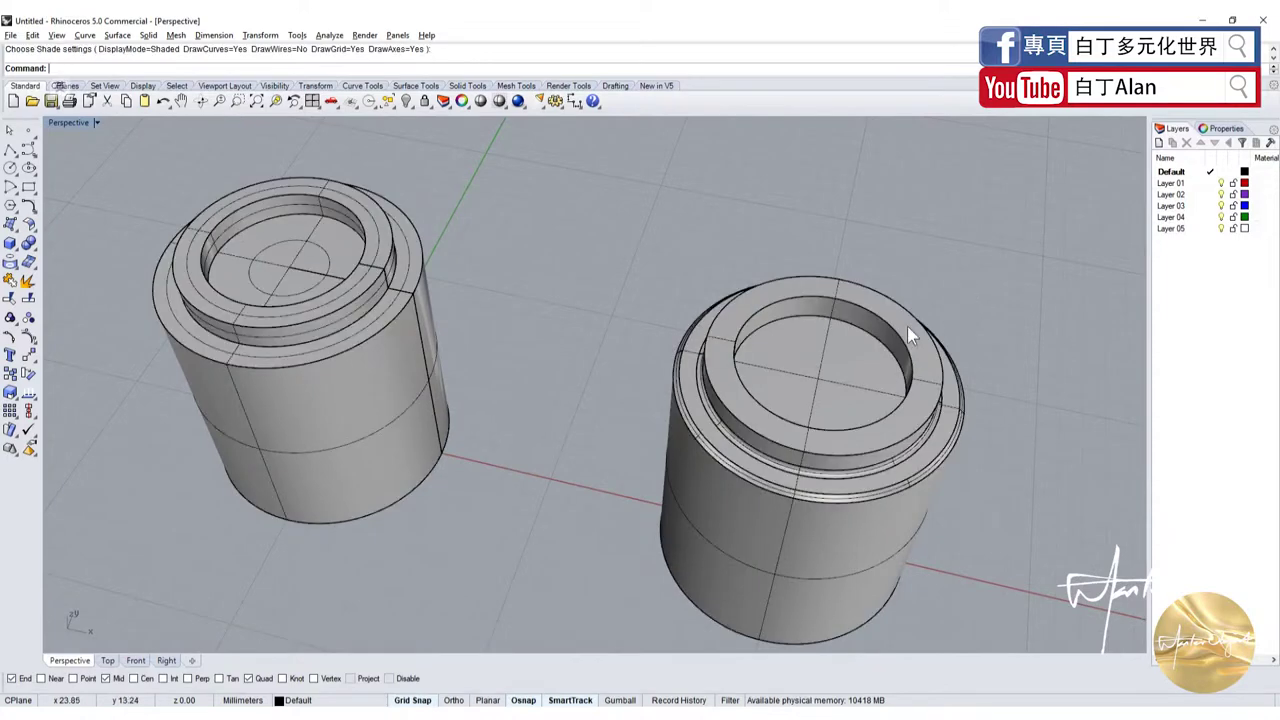
pyautogui.scroll(5, 907, 326)
pyautogui.click(30, 243)
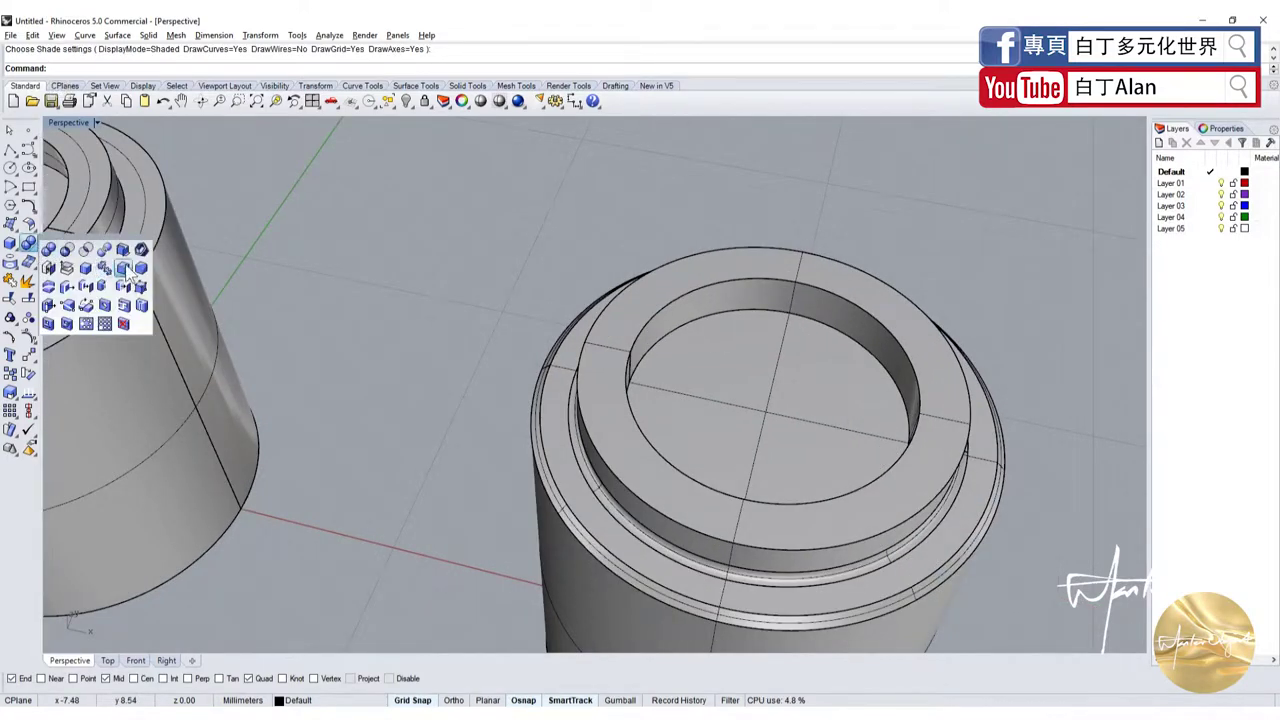
pyautogui.click(130, 272)
pyautogui.click(820, 325)
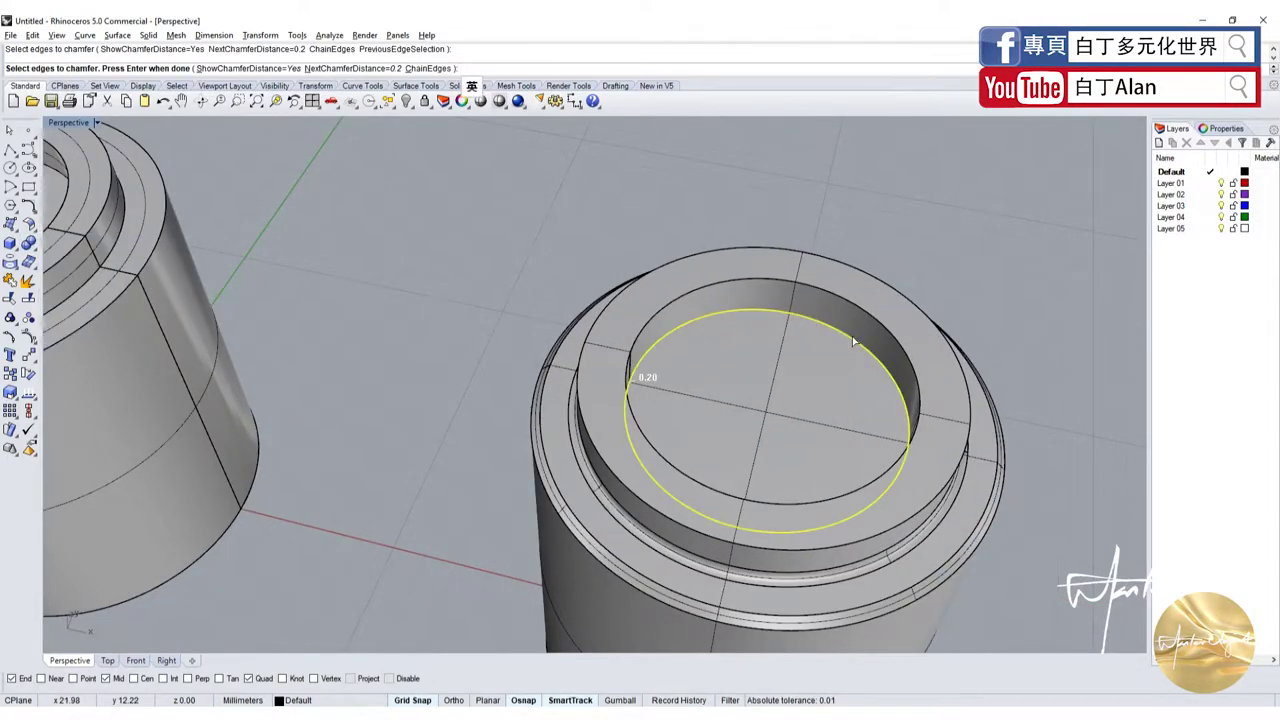
pyautogui.write('2')
pyautogui.press('Return')
pyautogui.press('Return')
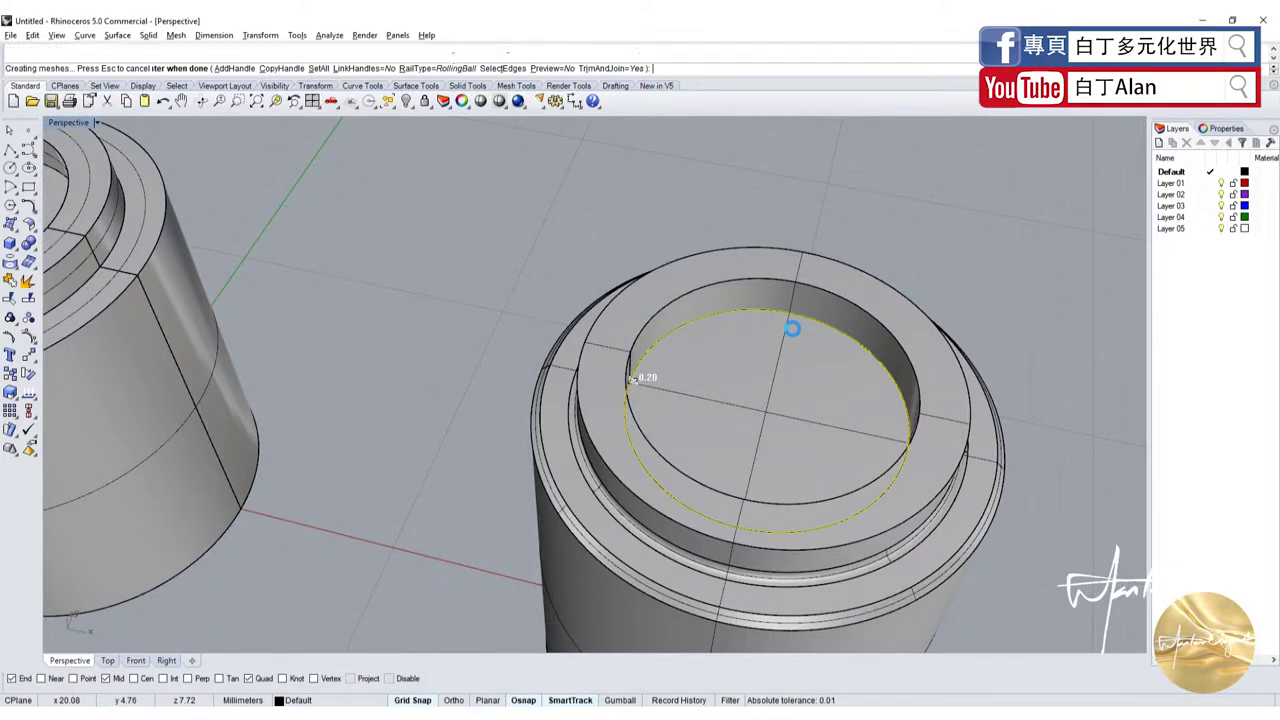
pyautogui.press('Return')
pyautogui.press('Return')
pyautogui.press('Escape')
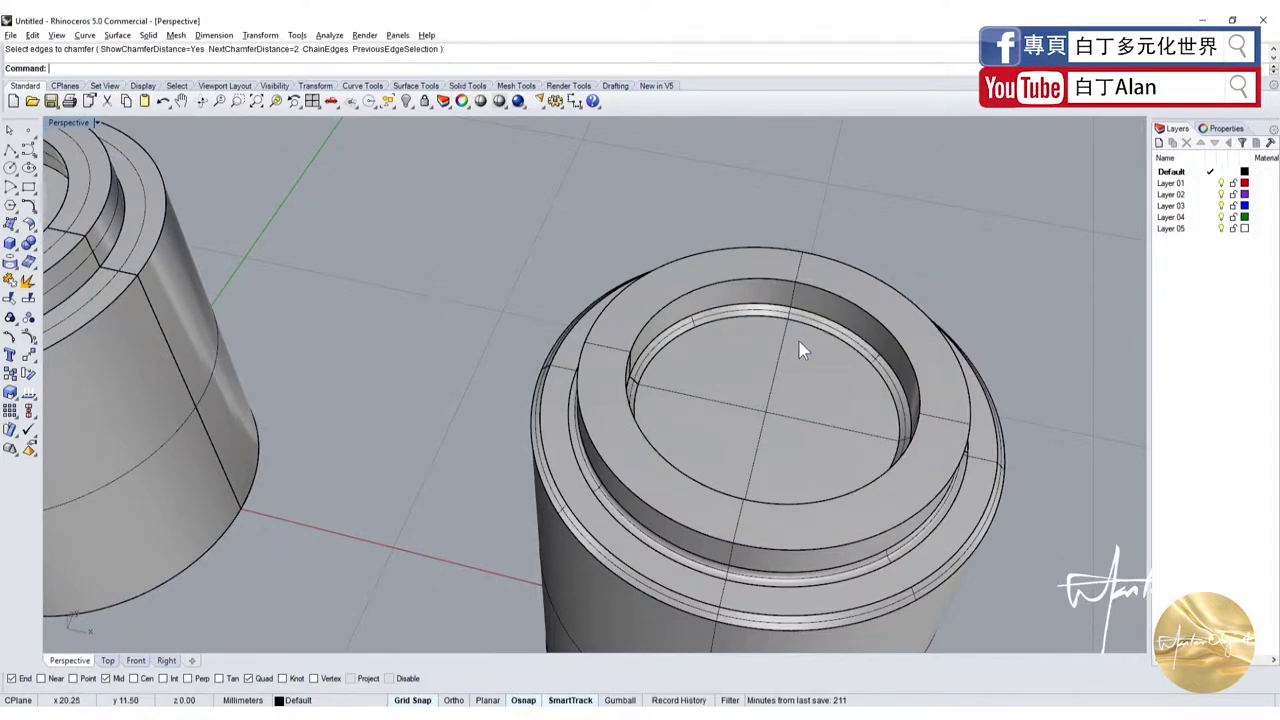
pyautogui.hotkey('ctrl', 'z')
pyautogui.press('Return')
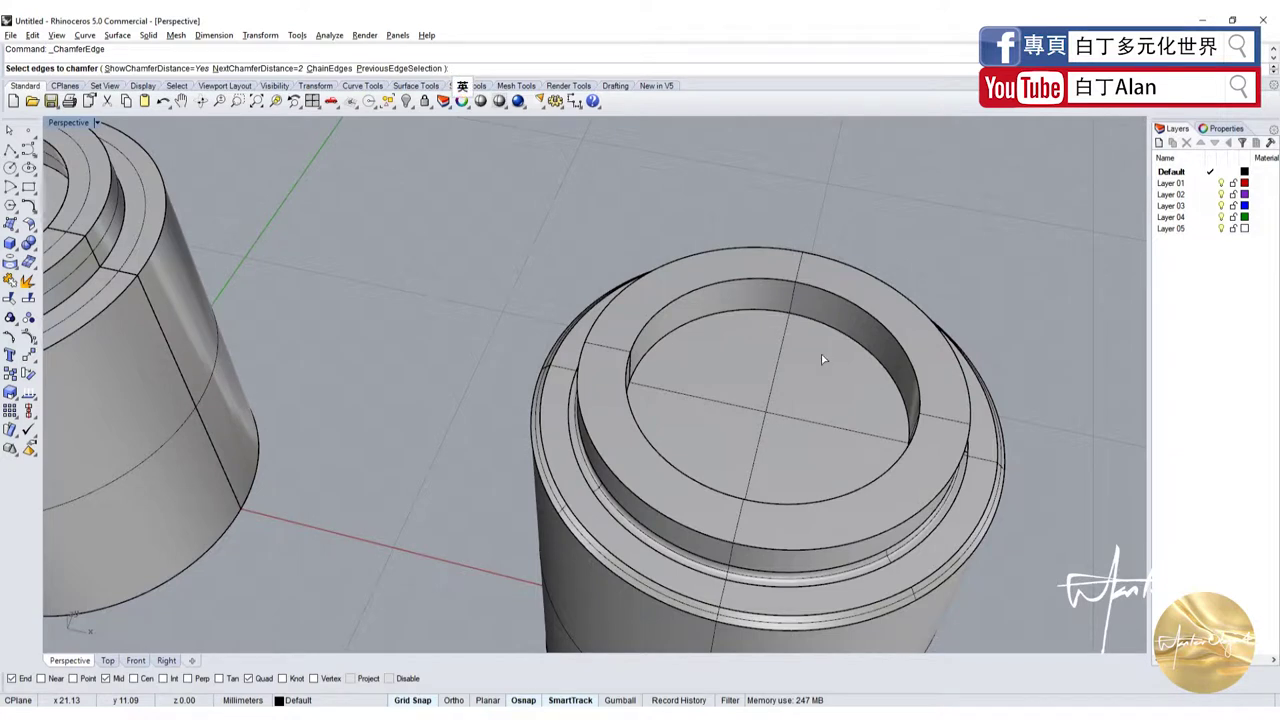
pyautogui.click(872, 364)
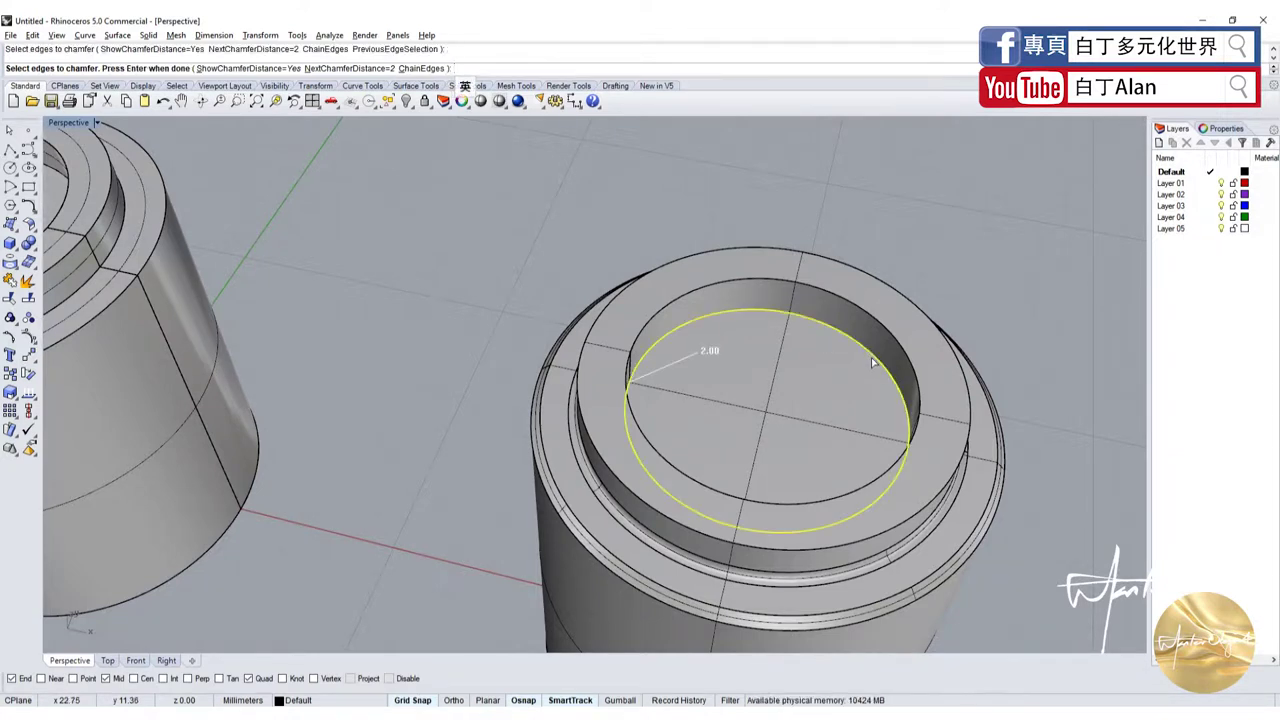
pyautogui.press('Return')
pyautogui.press('Return')
pyautogui.press('Return')
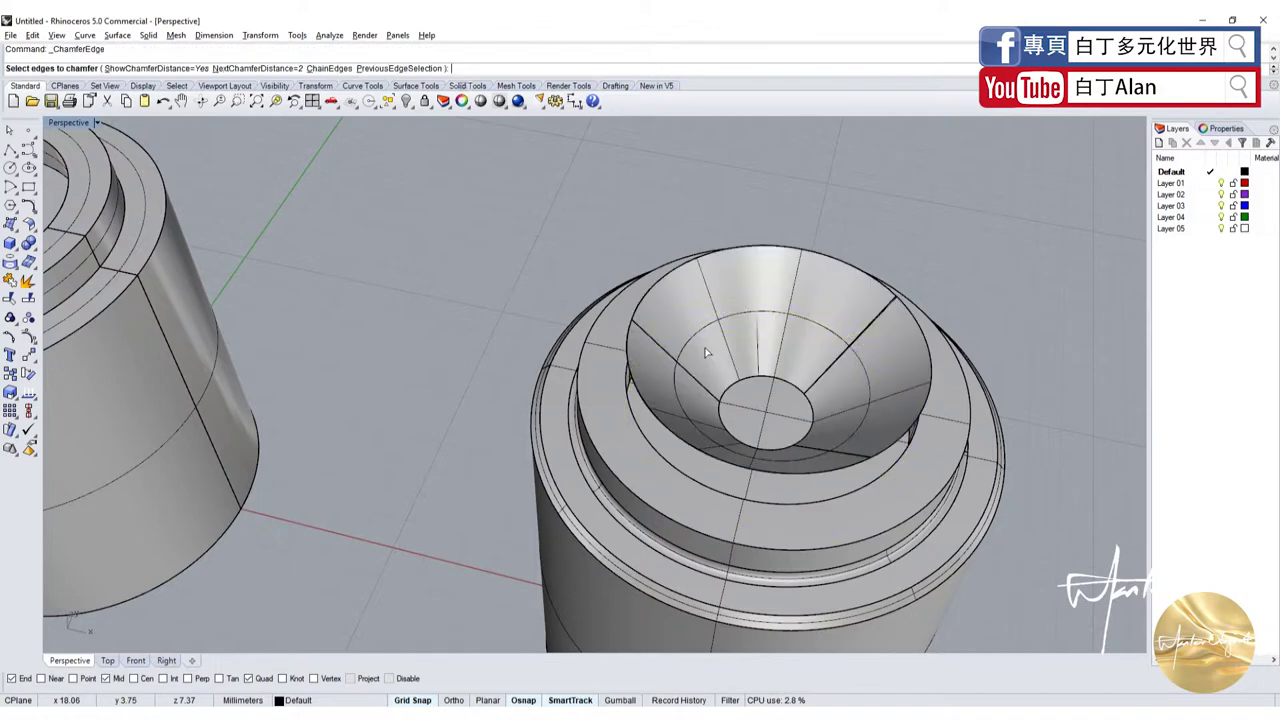
pyautogui.moveTo(705, 345); pyautogui.dragTo(747, 339, button='right')
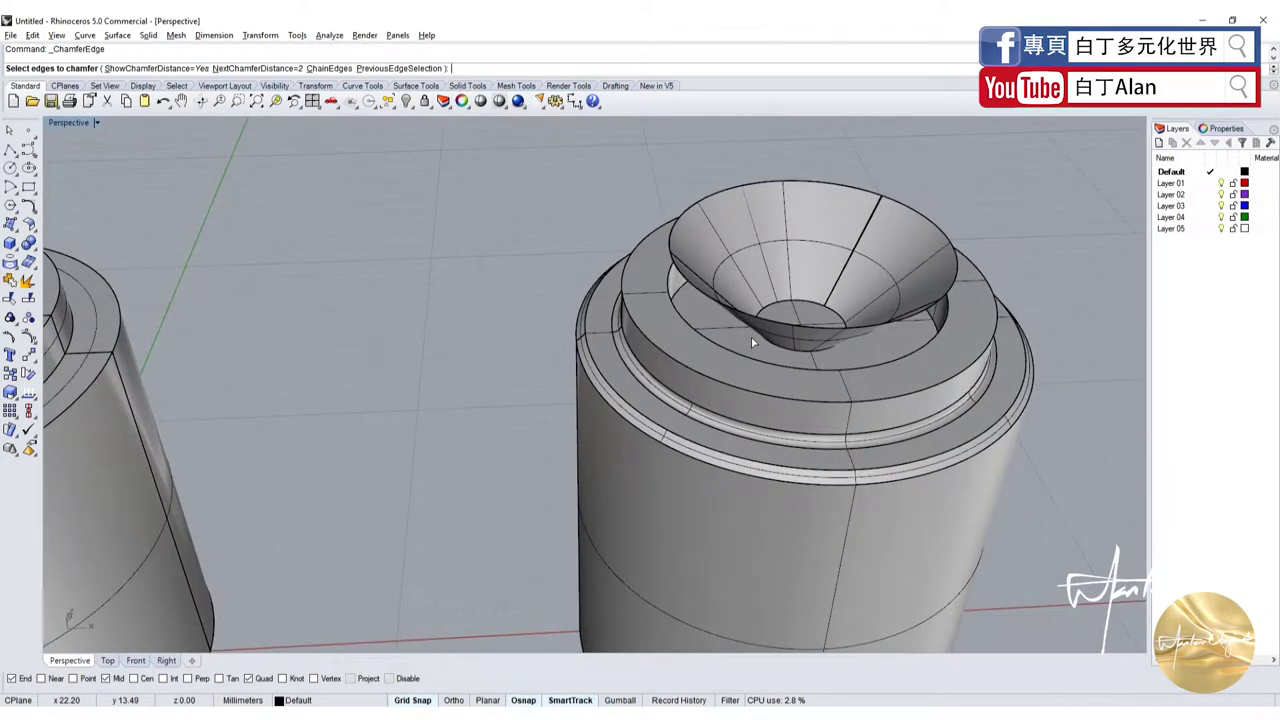
pyautogui.press('Escape')
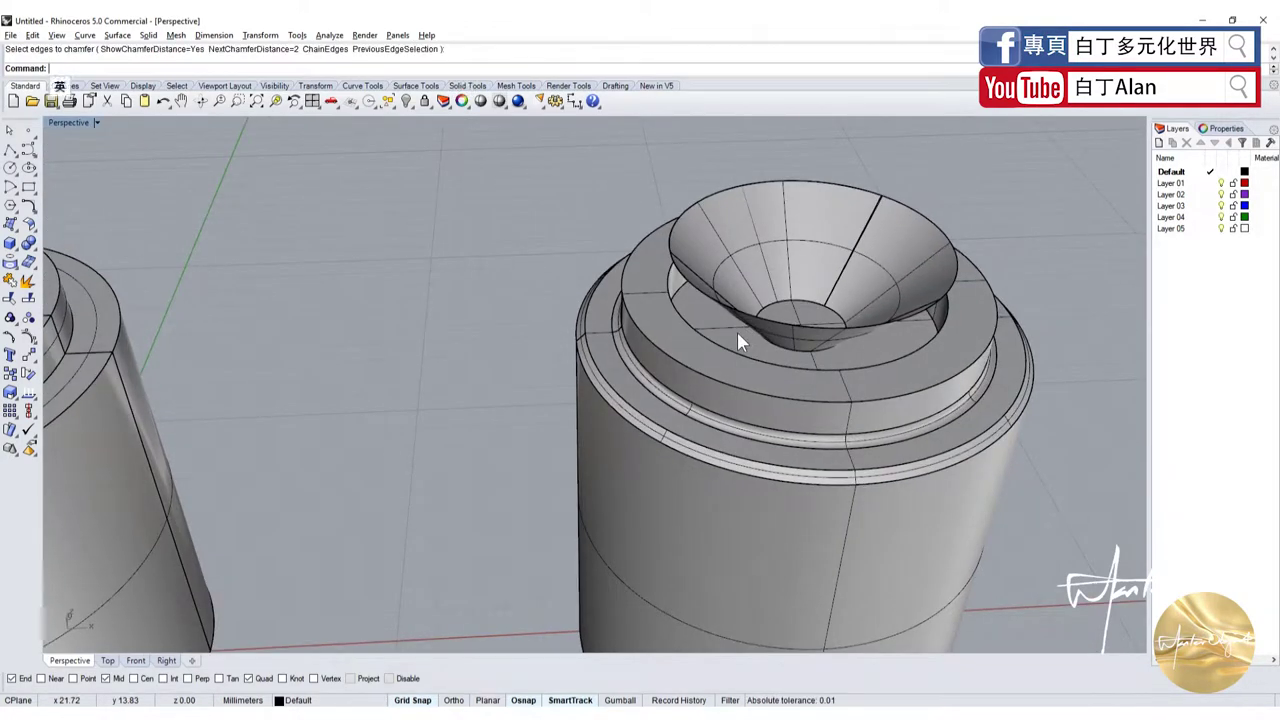
pyautogui.hotkey('ctrl', 'z')
pyautogui.press('Return')
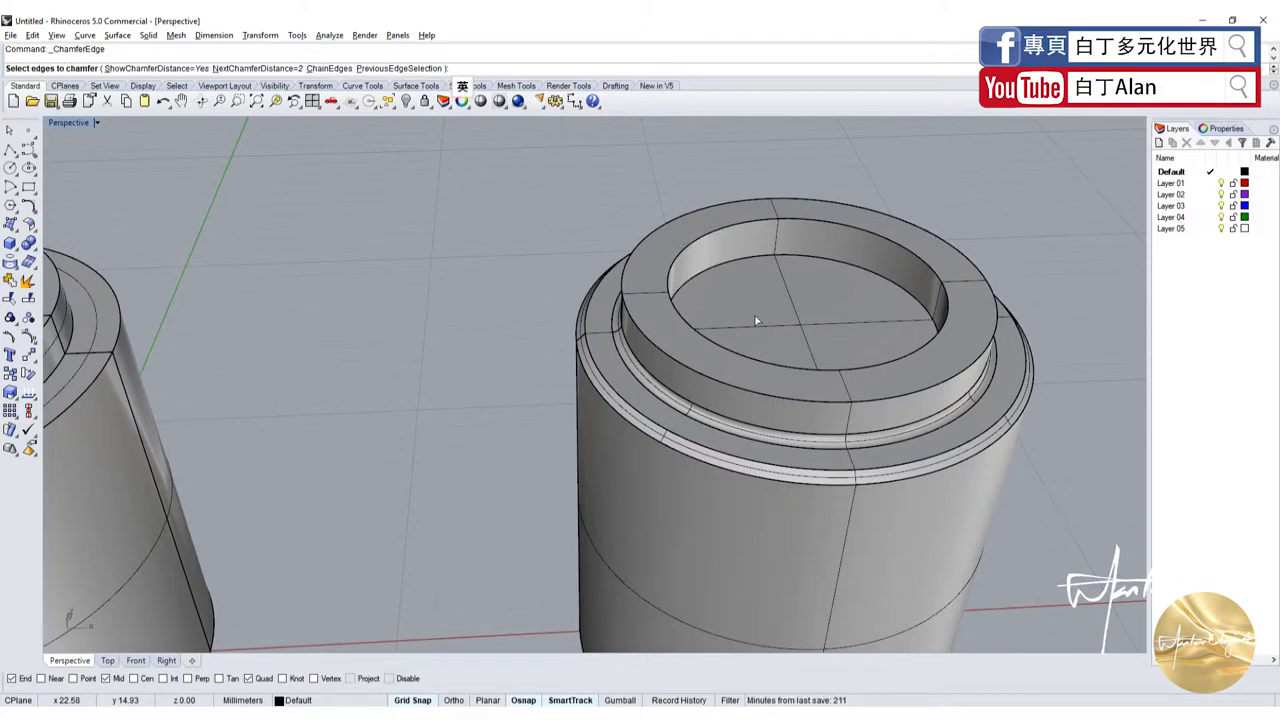
pyautogui.write('1')
pyautogui.click(852, 266)
pyautogui.press('Return')
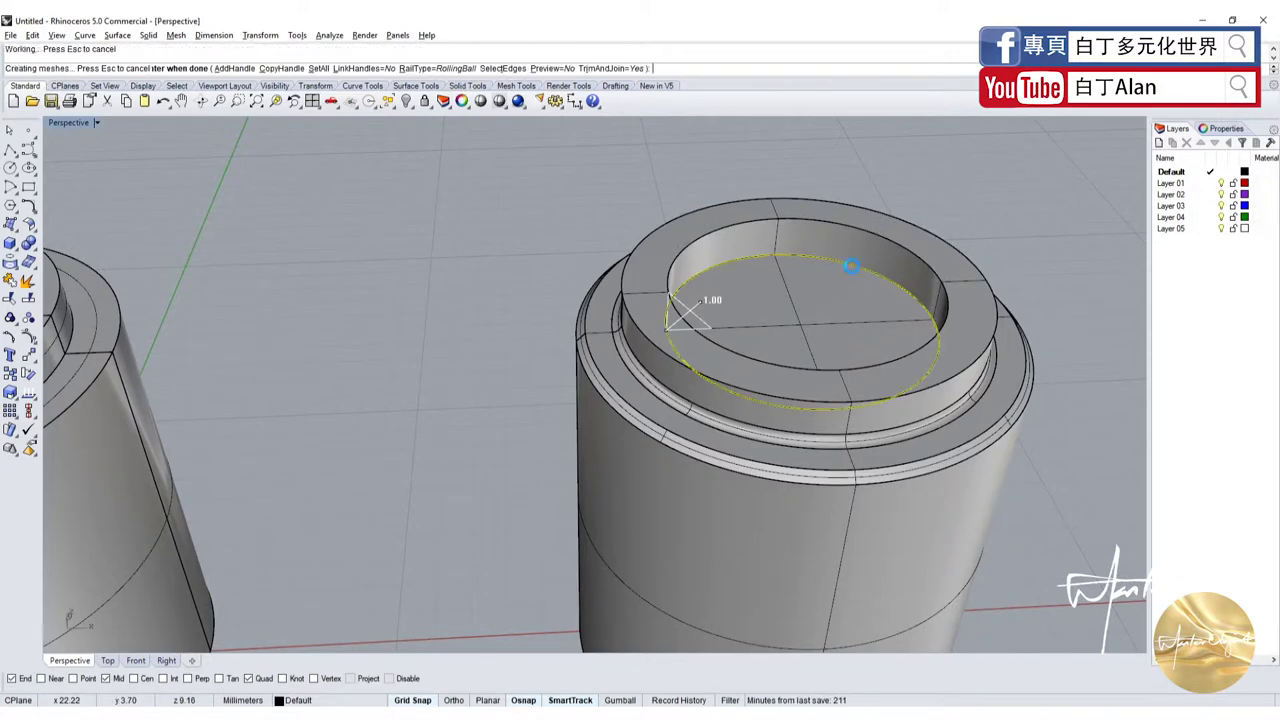
pyautogui.press('Return')
pyautogui.scroll(-3, 870, 266)
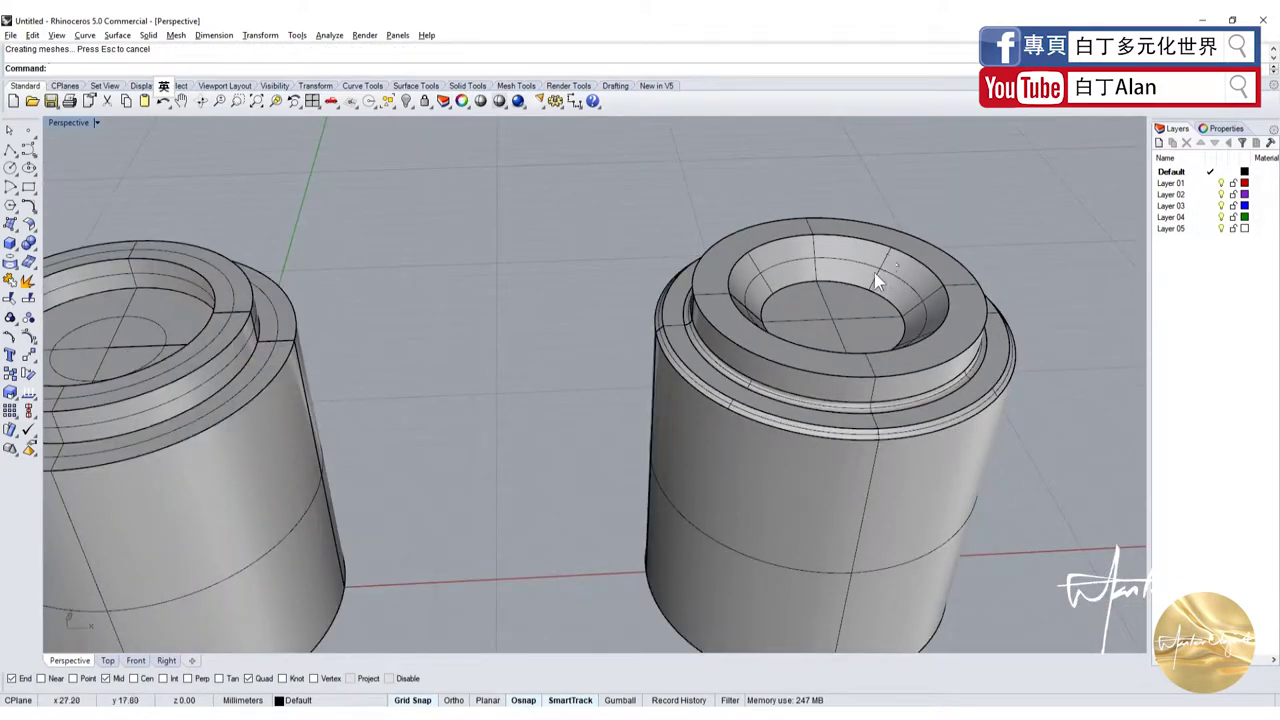
pyautogui.scroll(-3, 874, 272)
pyautogui.press('Return')
pyautogui.click(250, 285)
pyautogui.press('Return')
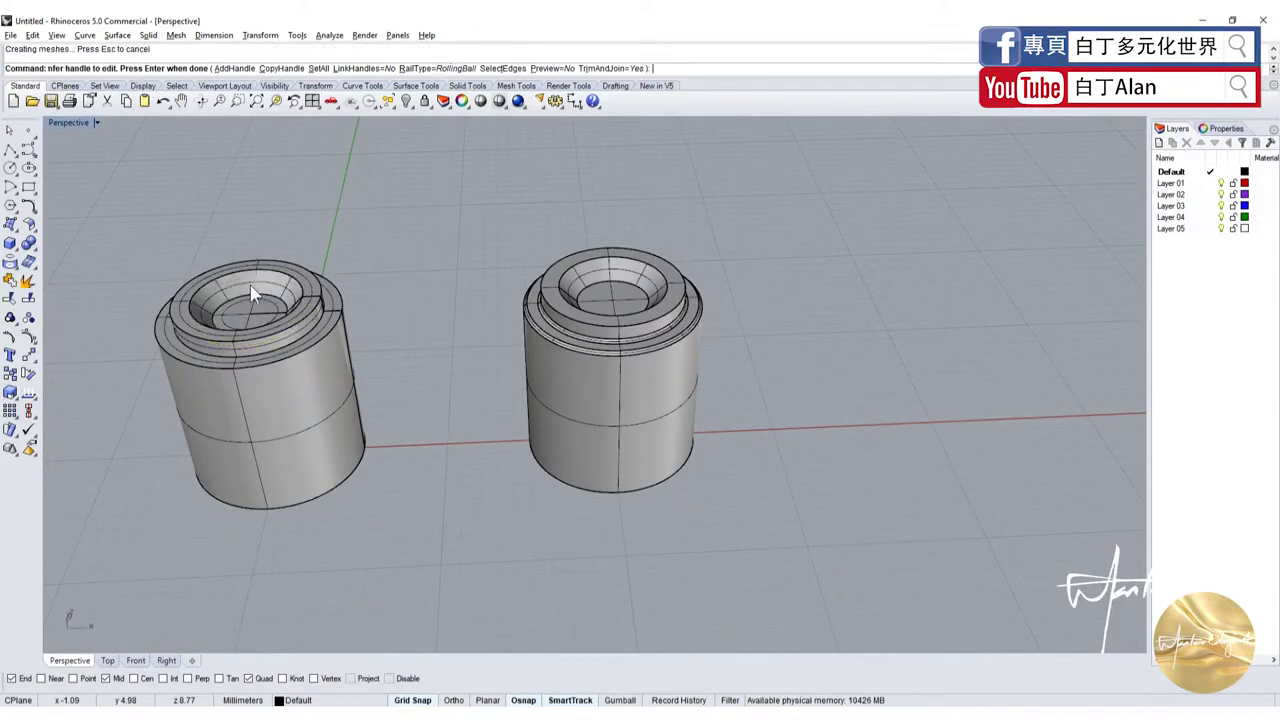
pyautogui.press('Return')
pyautogui.press('Return')
pyautogui.scroll(5, 251, 283)
pyautogui.scroll(-3, 260, 285)
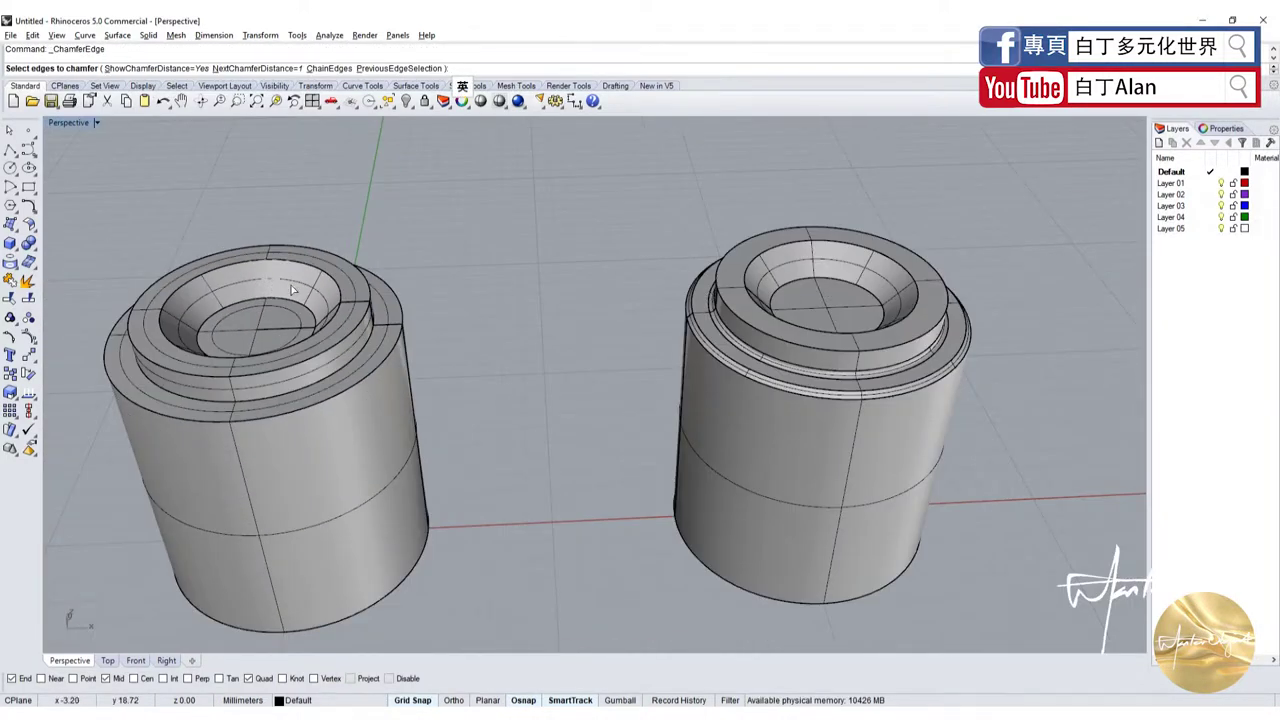
pyautogui.scroll(3, 293, 290)
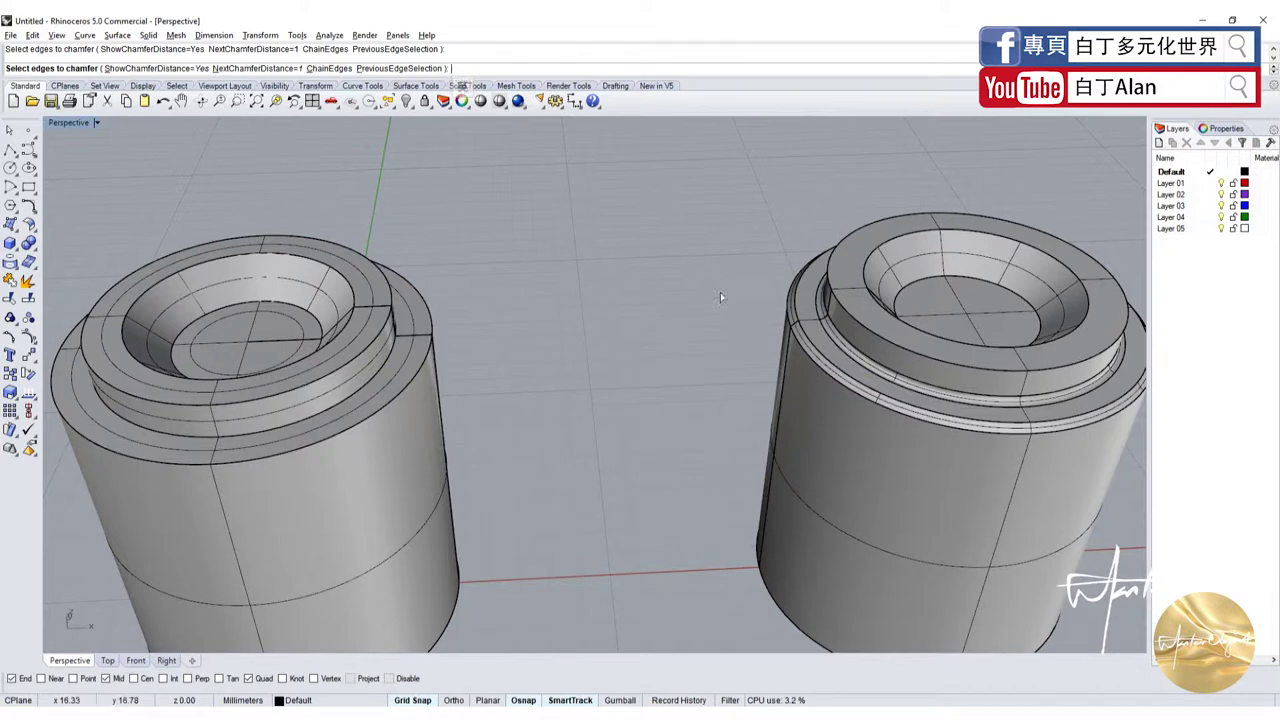
pyautogui.press('Escape')
# Undo the bevels on both tubes and cancel the restarted chamfer.
pyautogui.hotkey('ctrl', 'z')
pyautogui.hotkey('ctrl', 'z')
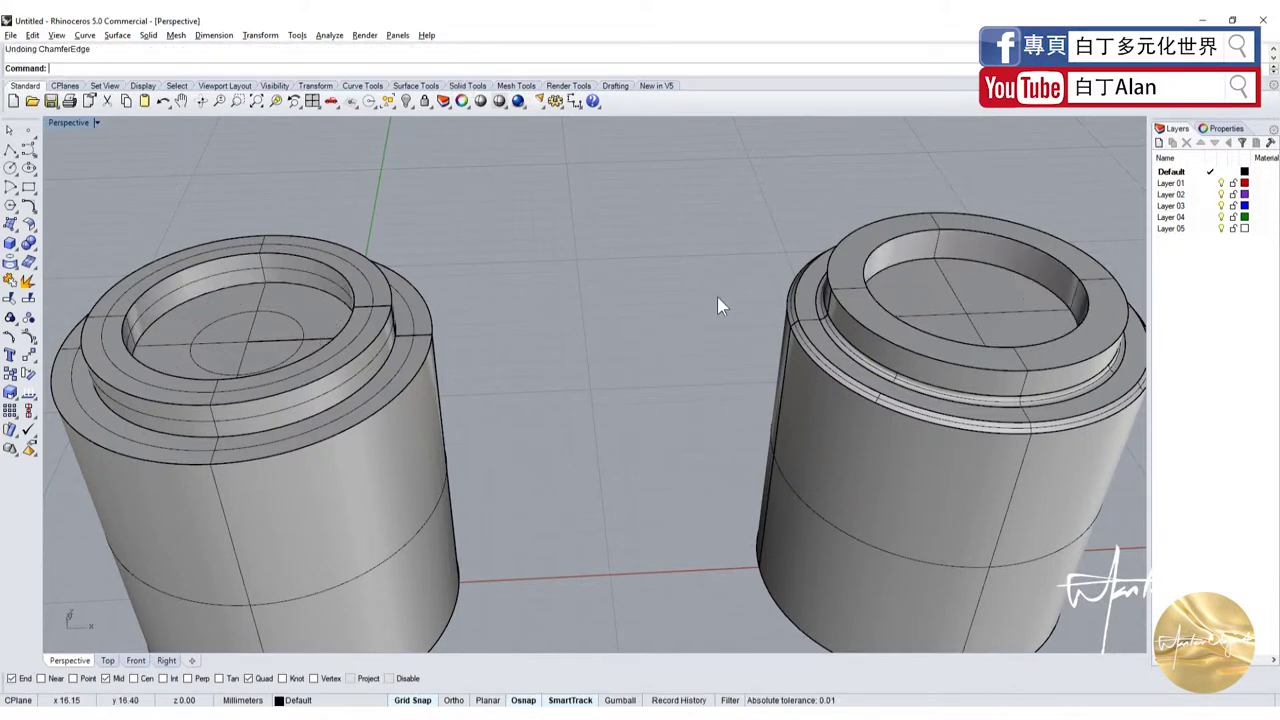
pyautogui.press('Return')
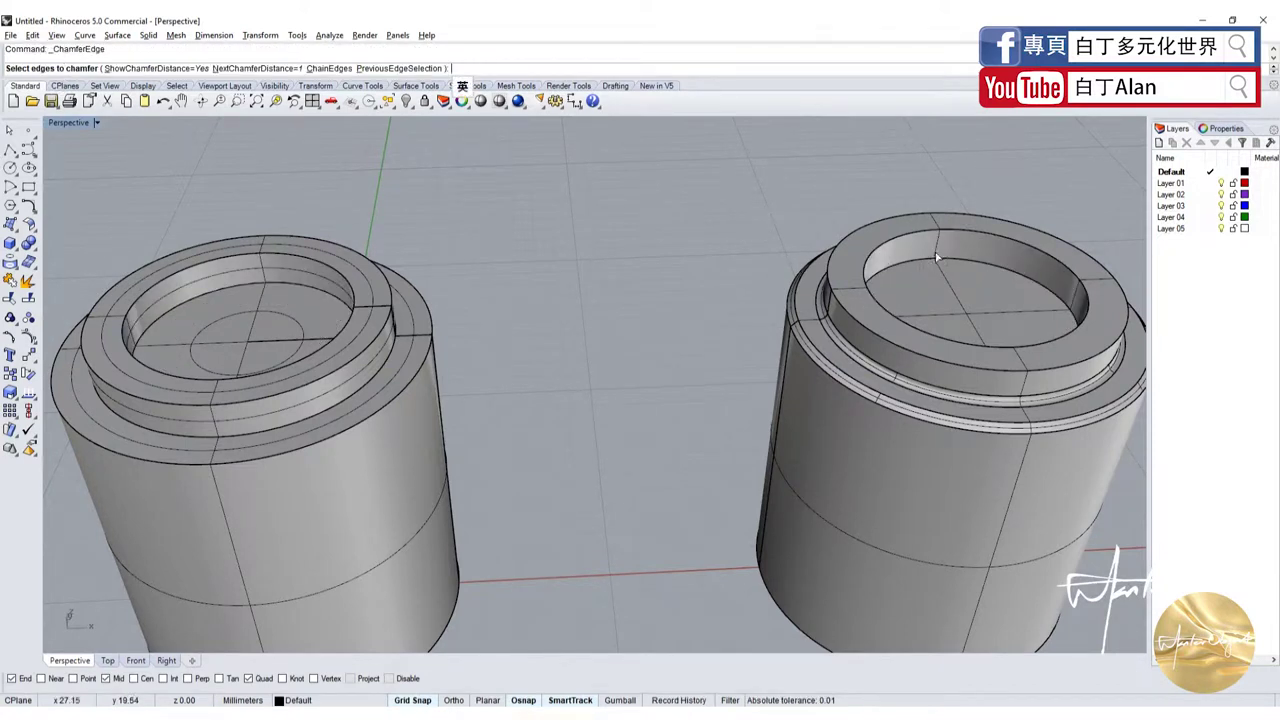
pyautogui.press('Escape')
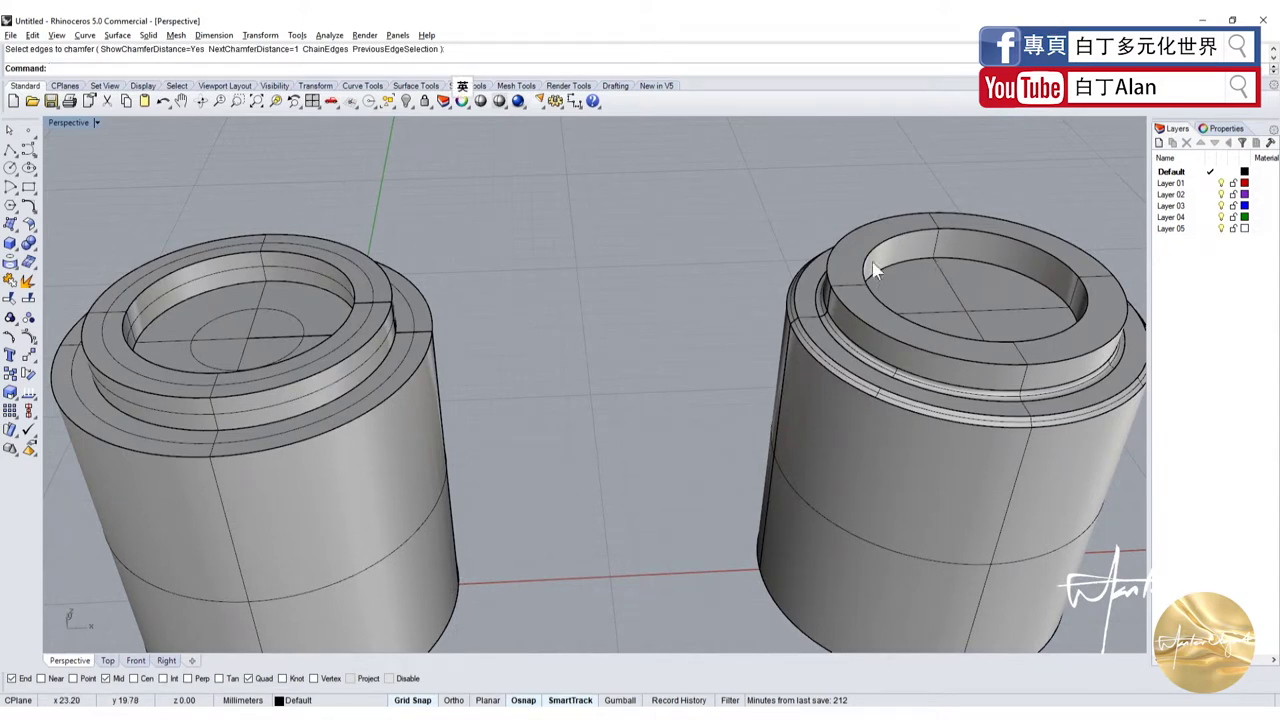
# Chamfer the right part's inner top edge at a distance of 1.1.
pyautogui.click(29, 244)
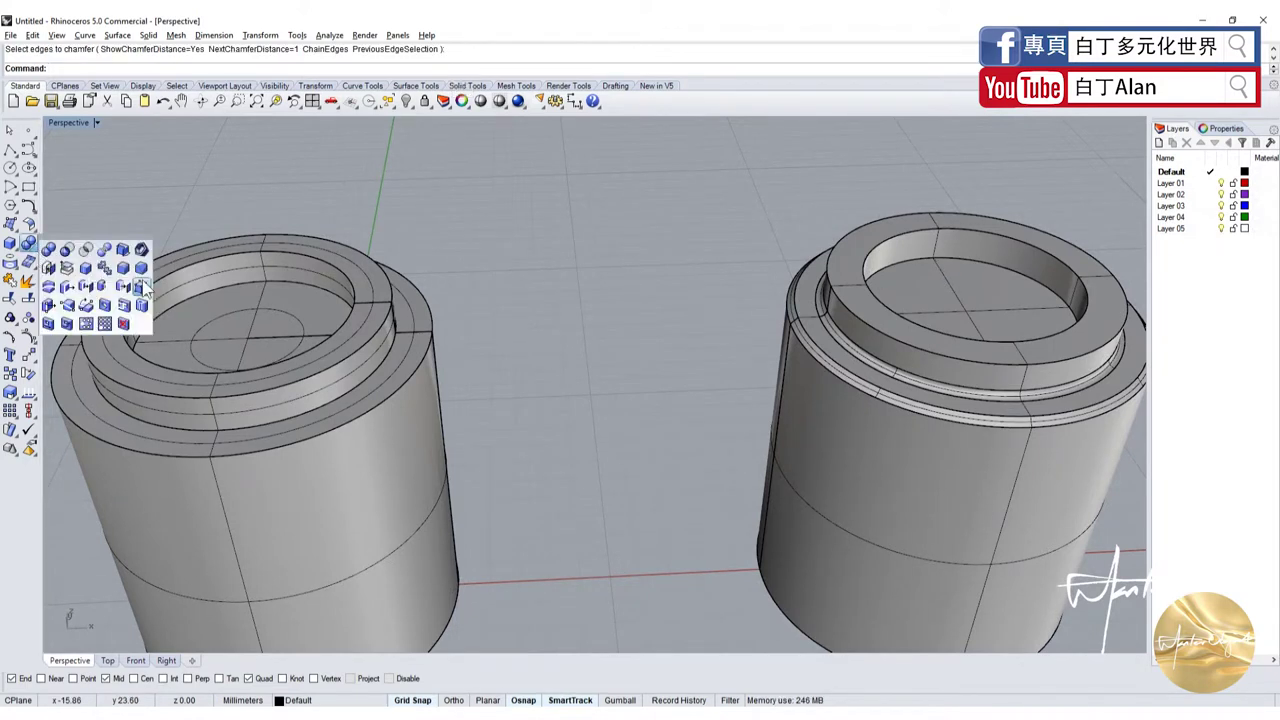
pyautogui.click(142, 287)
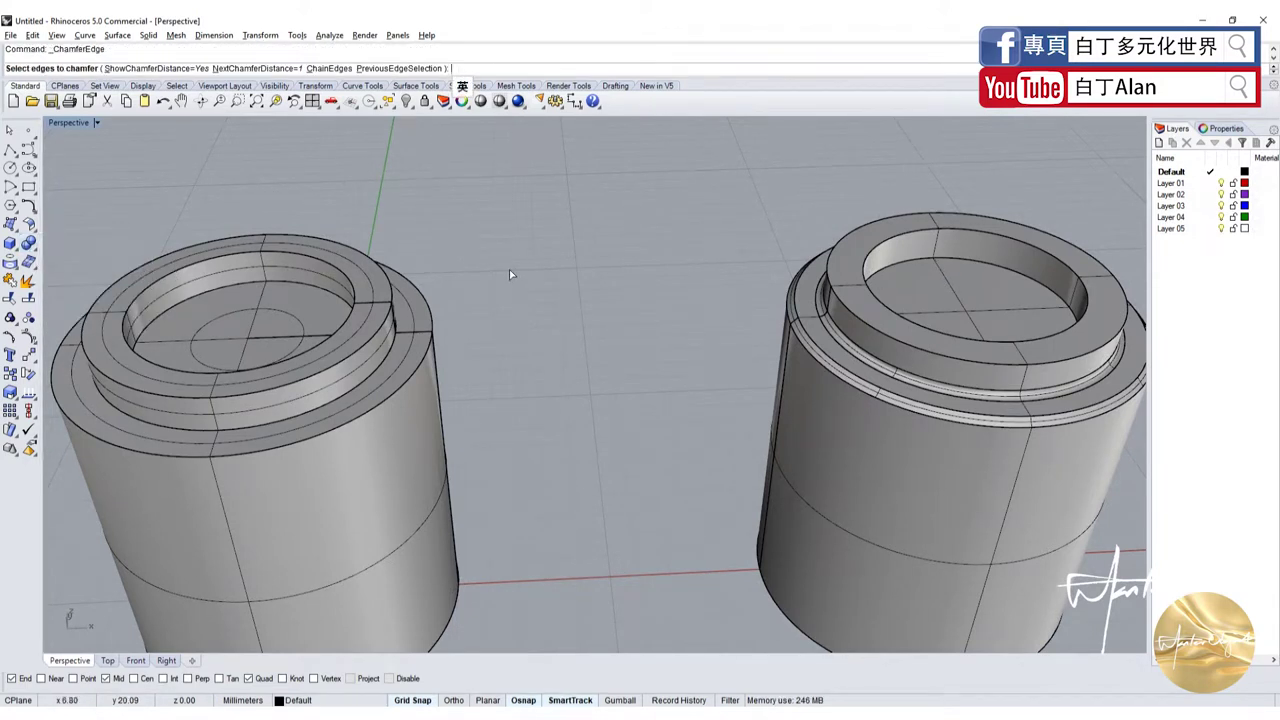
pyautogui.write('1.1')
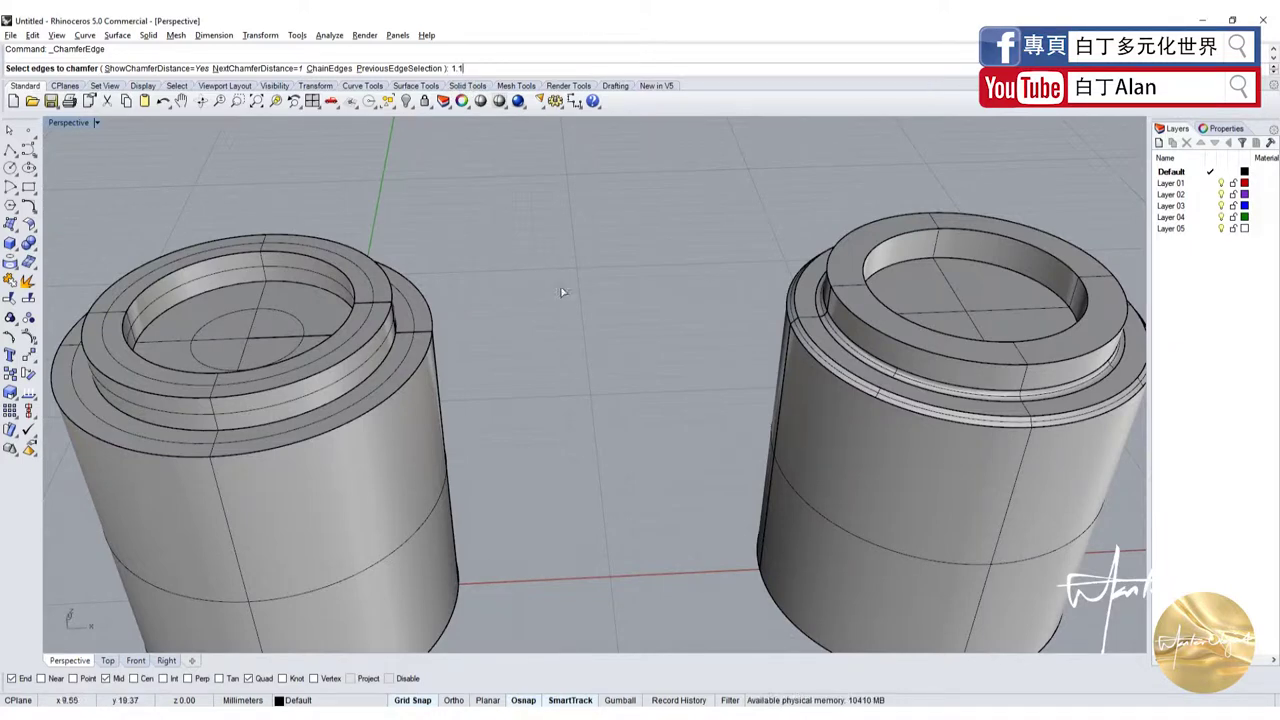
pyautogui.press('Return')
pyautogui.click(930, 262)
pyautogui.press('Return')
pyautogui.press('Return')
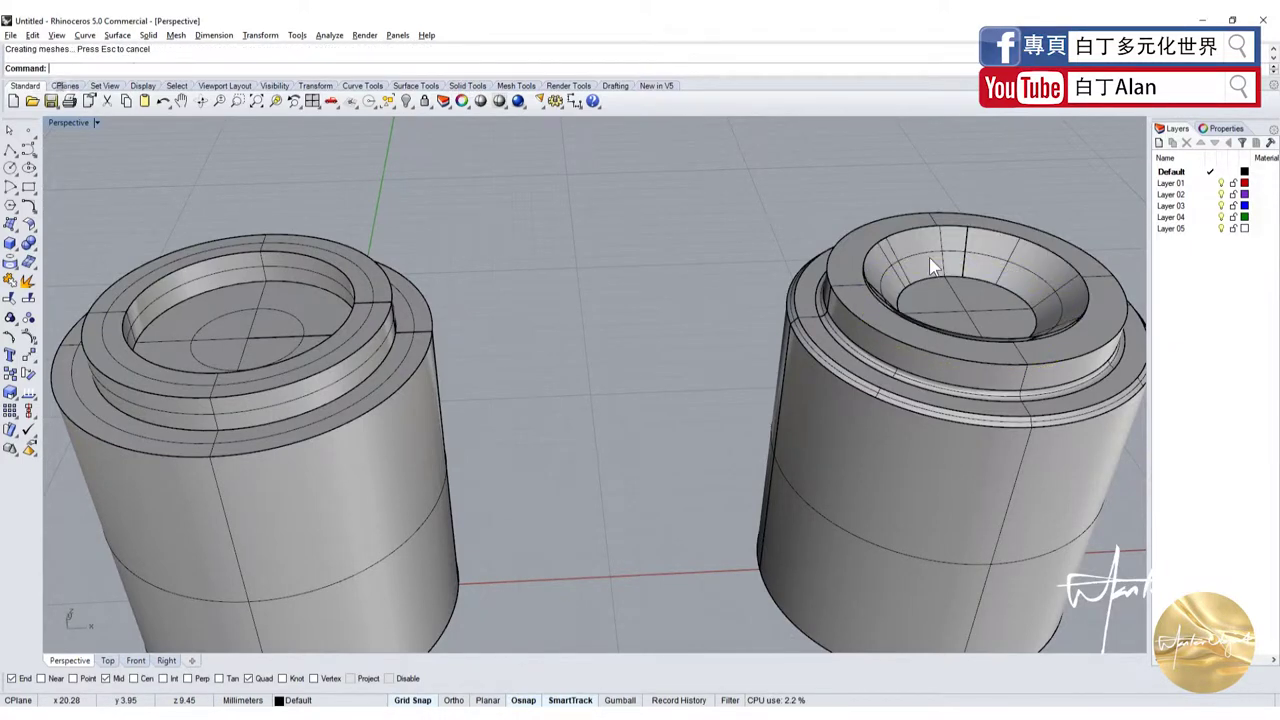
# Delete the chamfered bowl piece, leaving a plain cylindrical recess.
pyautogui.moveTo(929, 257); pyautogui.dragTo(873, 270, button='right')
pyautogui.scroll(3, 951, 358)
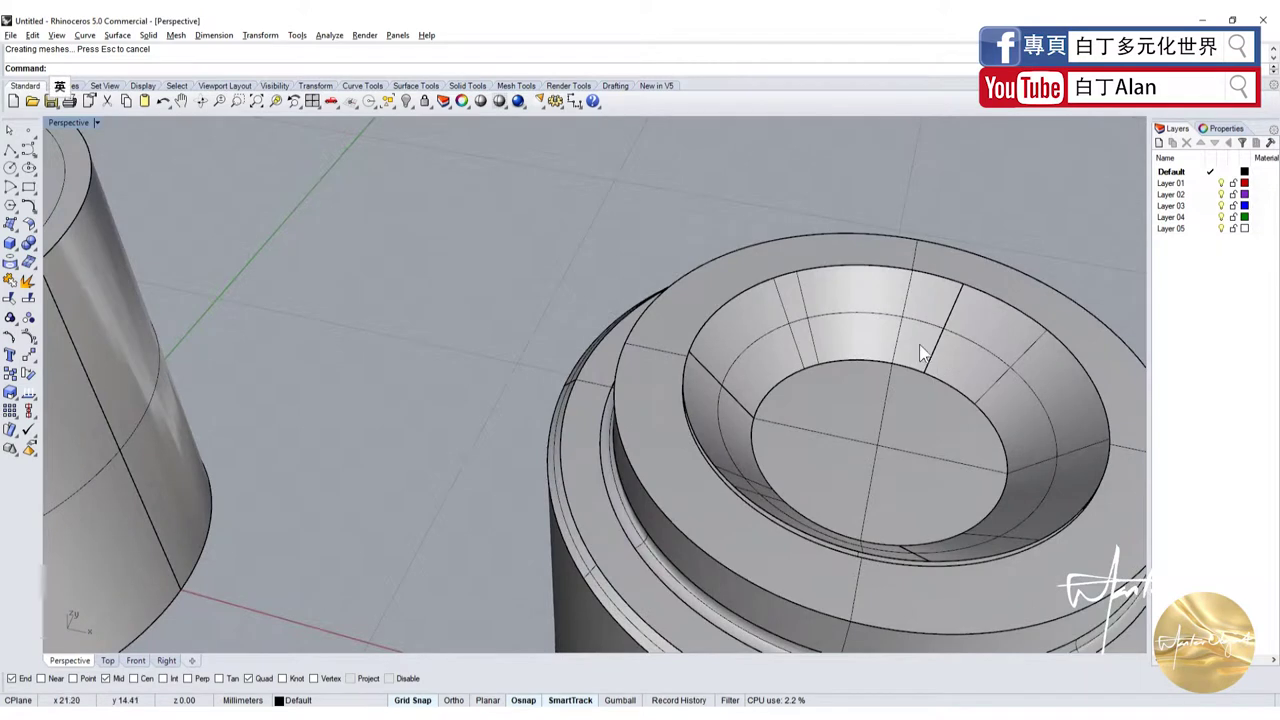
pyautogui.click(743, 440)
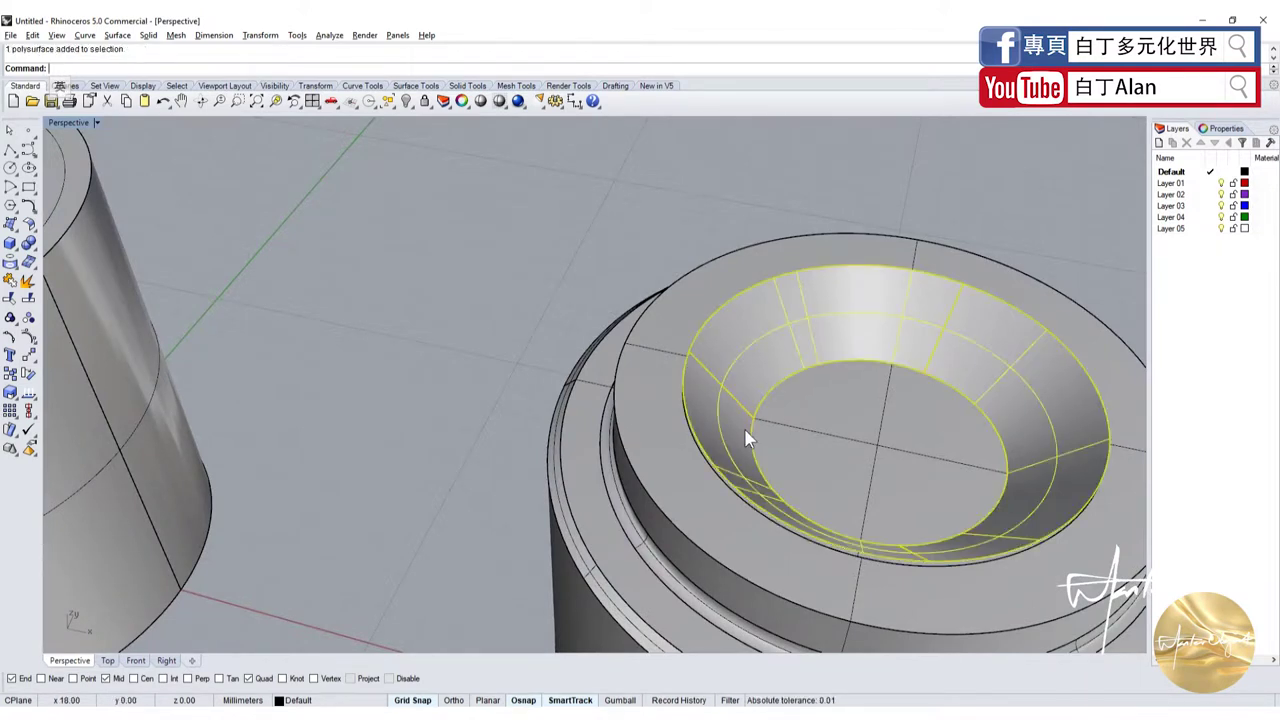
pyautogui.press('Delete')
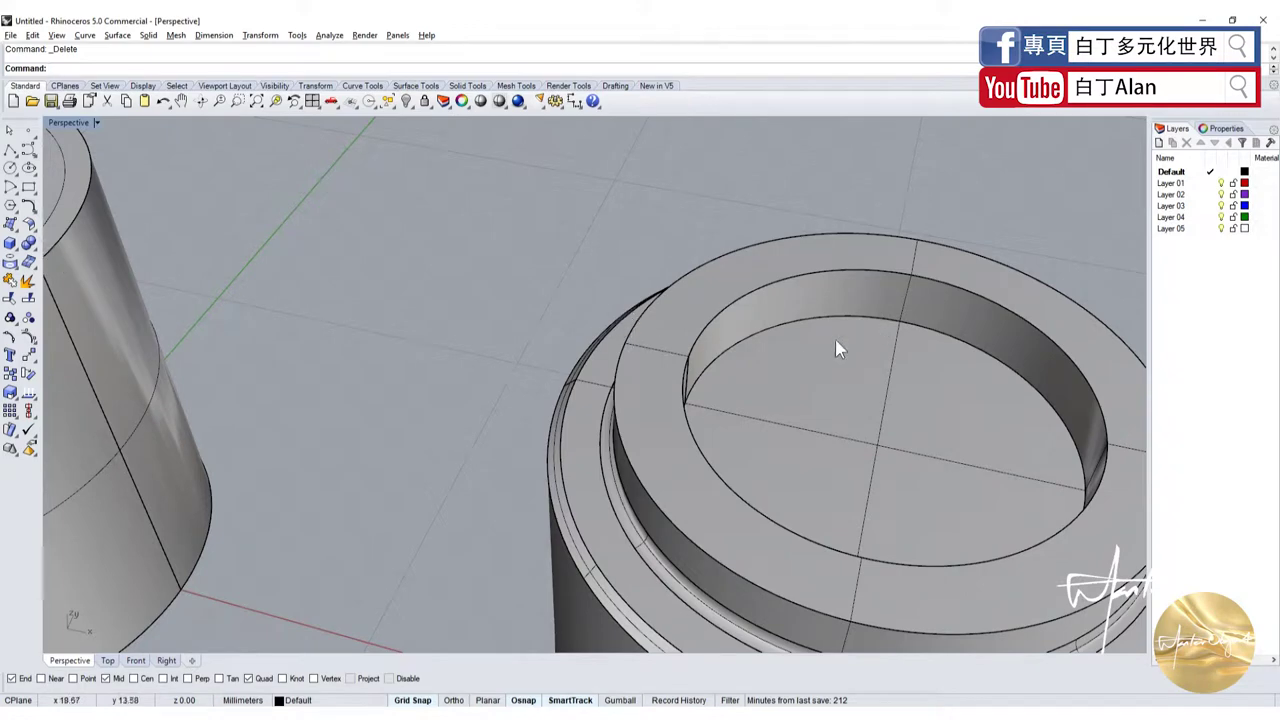
pyautogui.scroll(-3, 835, 305)
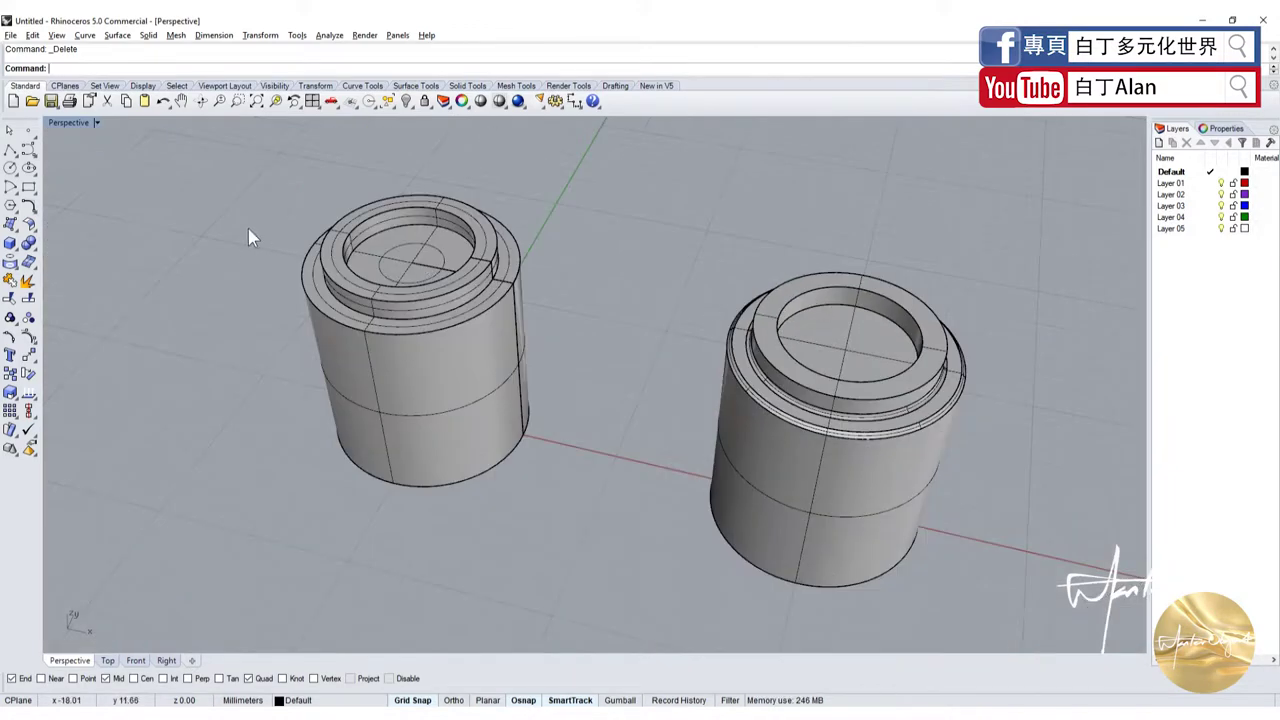
# Chamfer the recess's inner top edge again at 1.1.
pyautogui.click(35, 258)
pyautogui.click(142, 278)
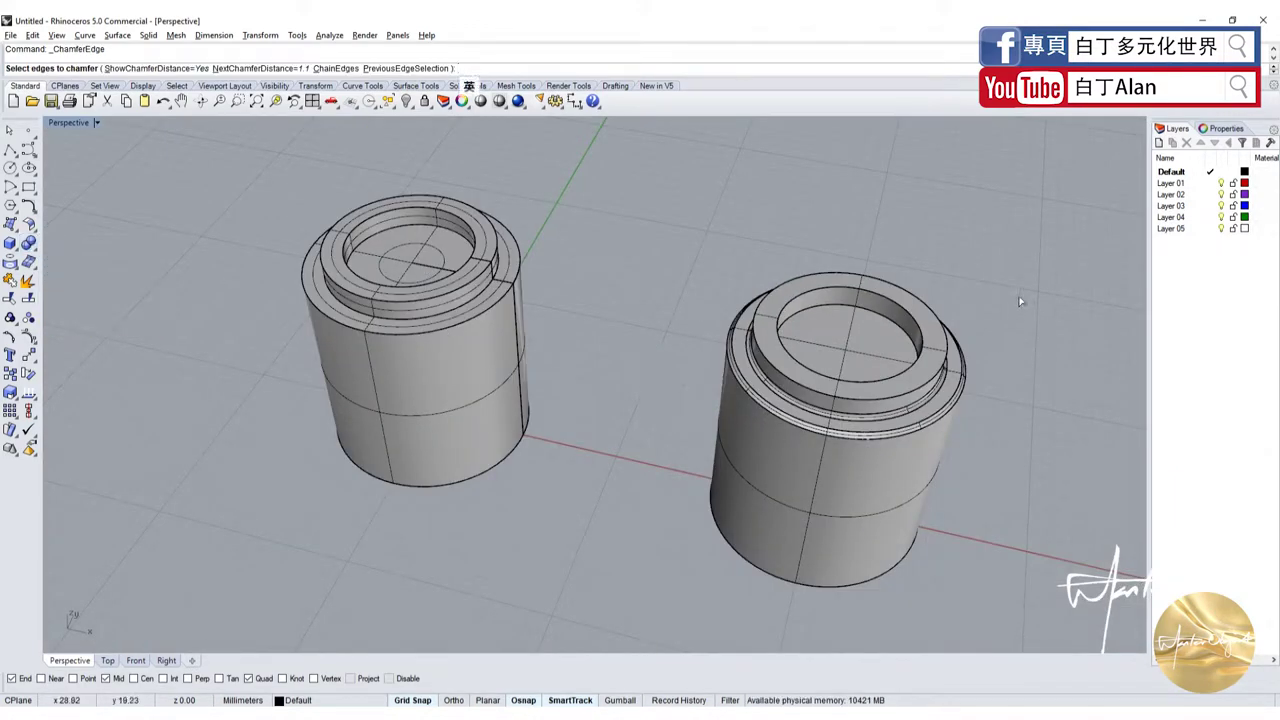
pyautogui.scroll(2, 940, 305)
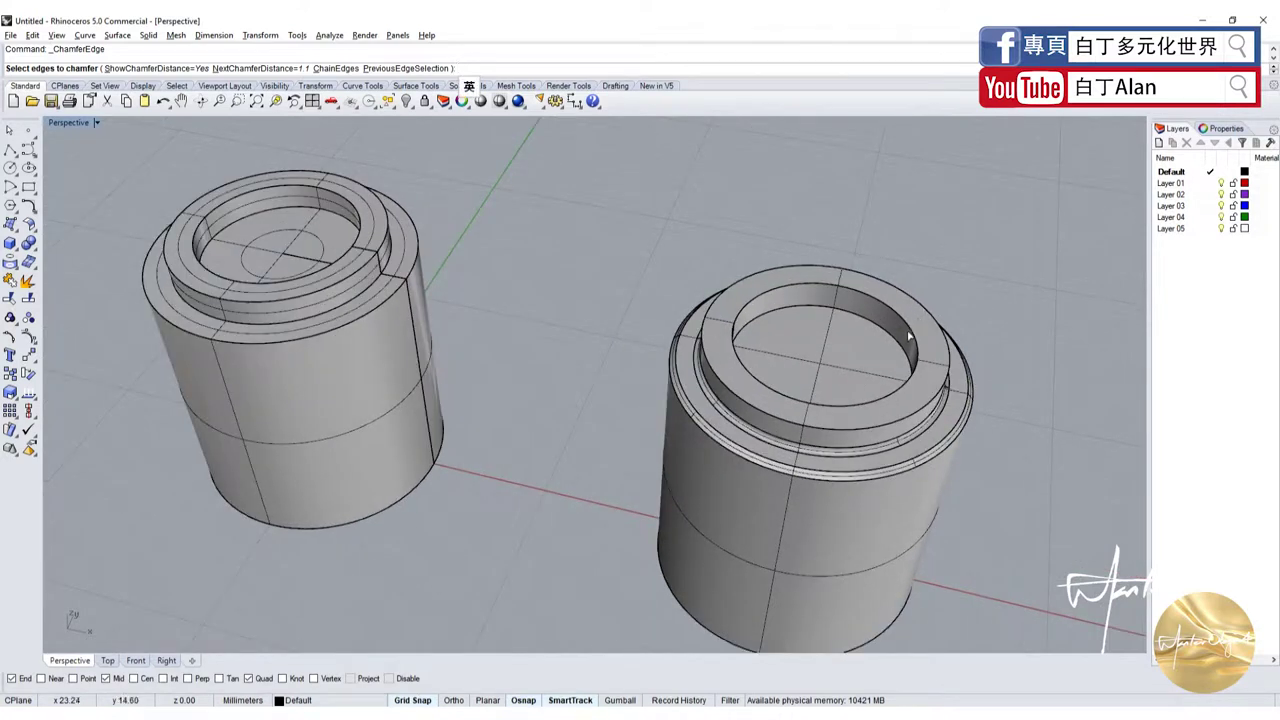
pyautogui.click(846, 312)
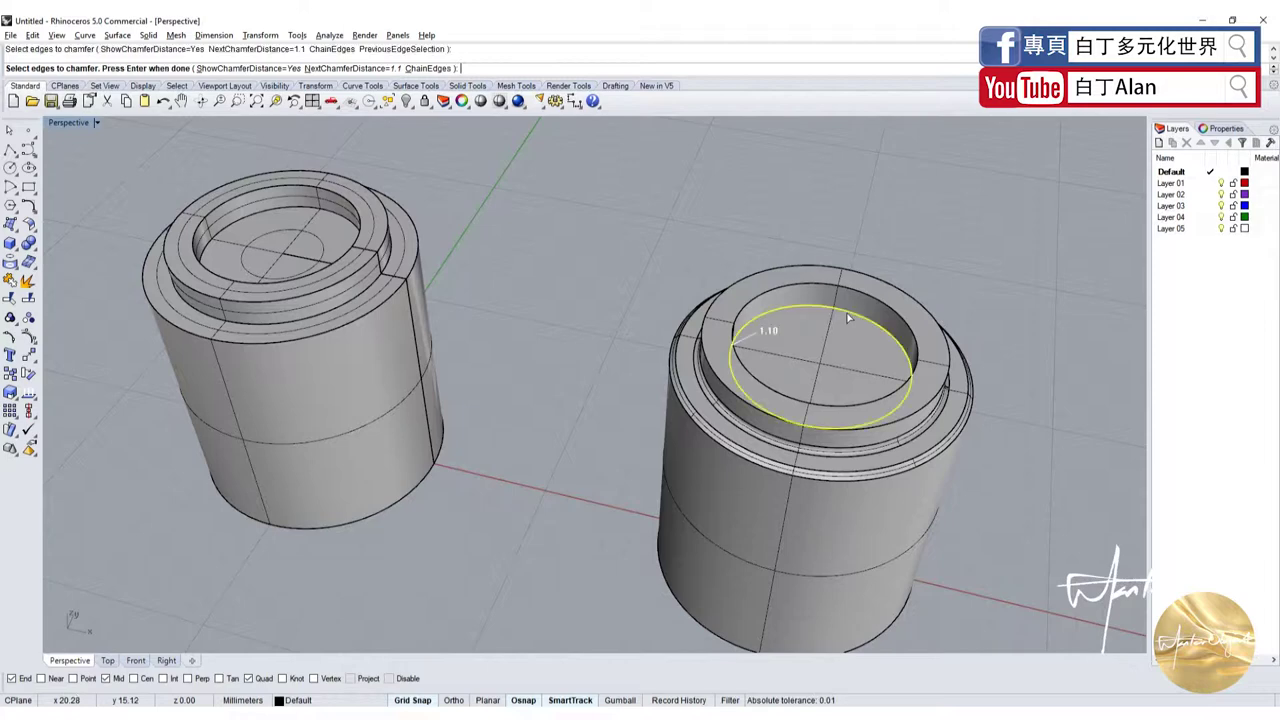
pyautogui.write('1')
pyautogui.press('Return')
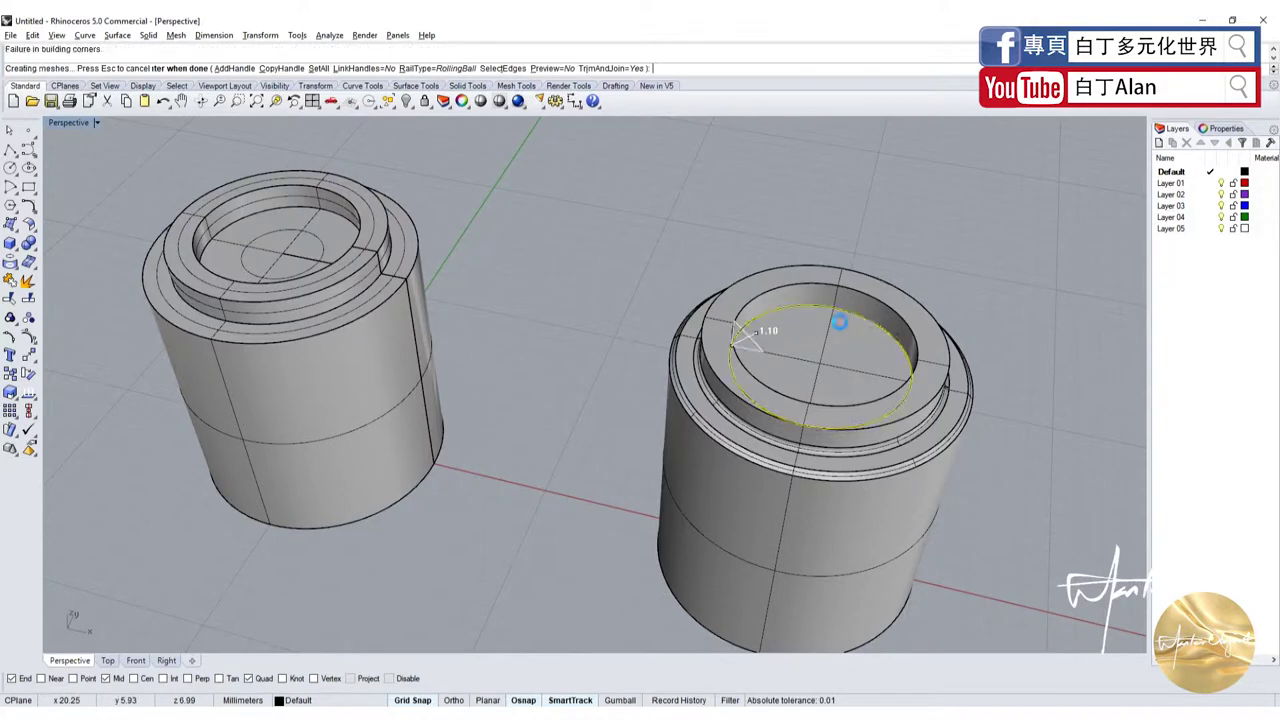
pyautogui.press('Return')
# Delete the failed bowl piece and rechamfer the inner top edge at 1.00.
pyautogui.scroll(5, 750, 329)
pyautogui.click(784, 500)
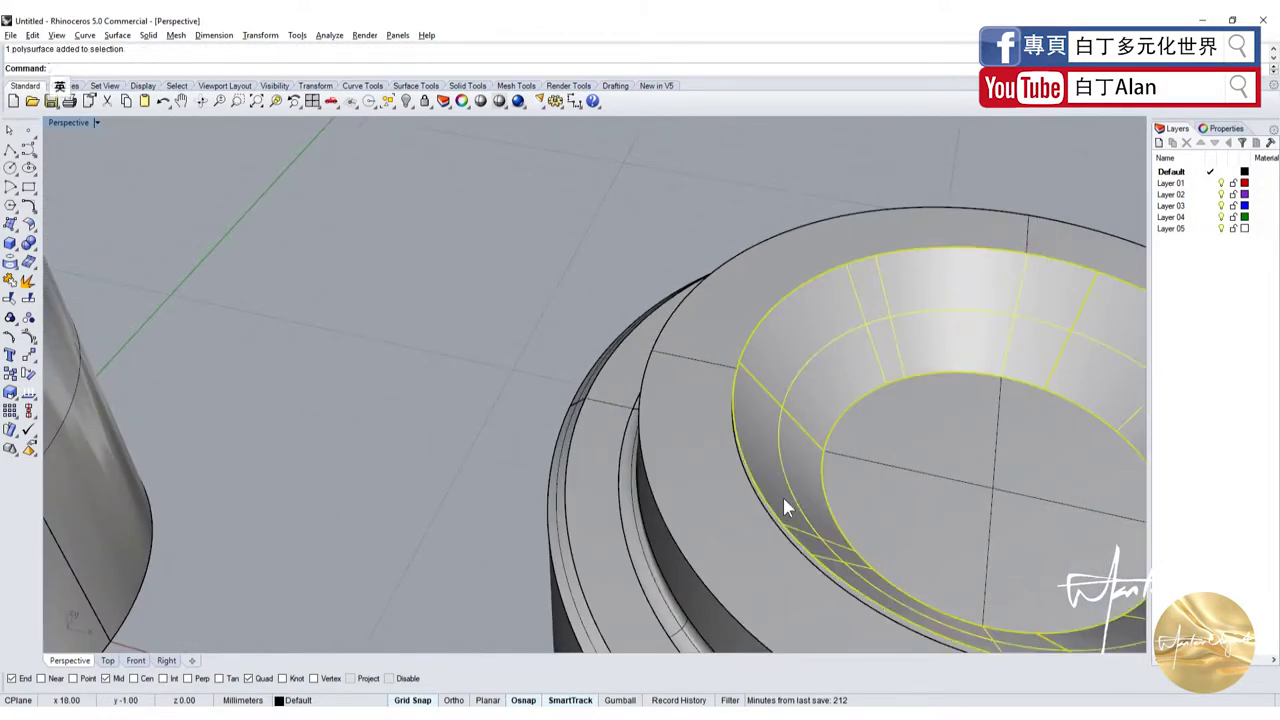
pyautogui.press('Delete')
pyautogui.press('Return')
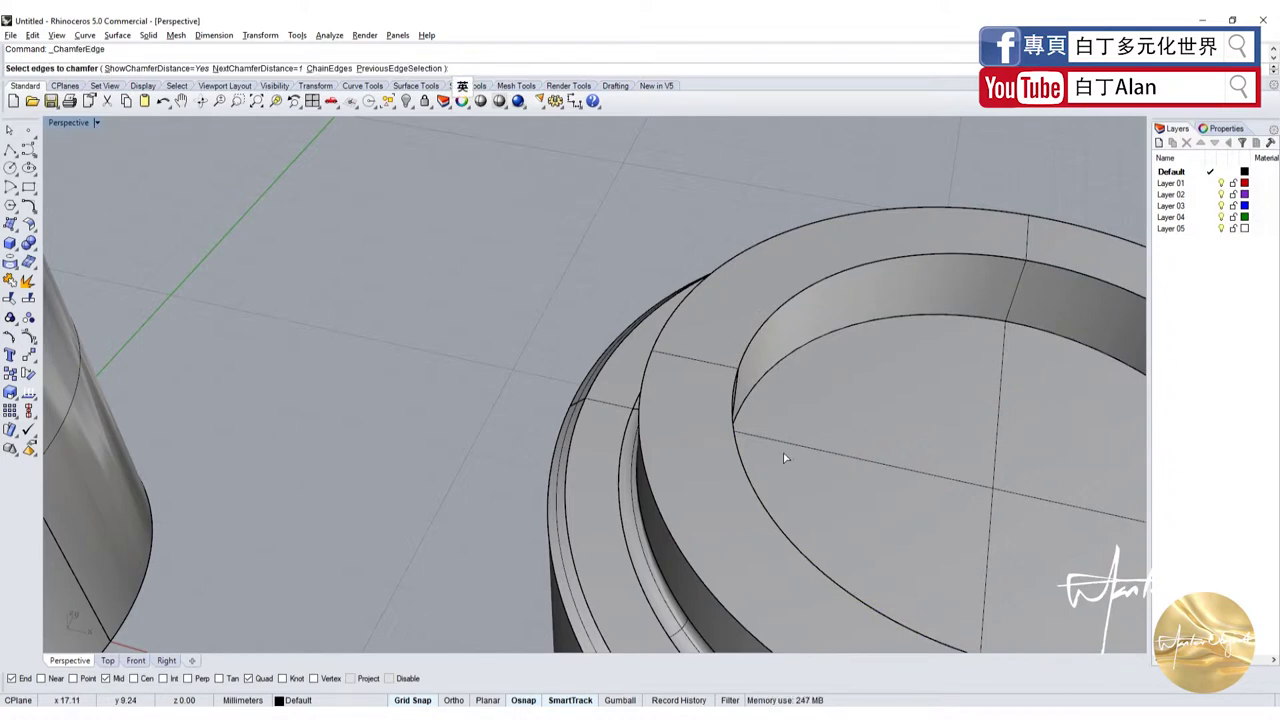
pyautogui.write('1')
pyautogui.click(782, 366)
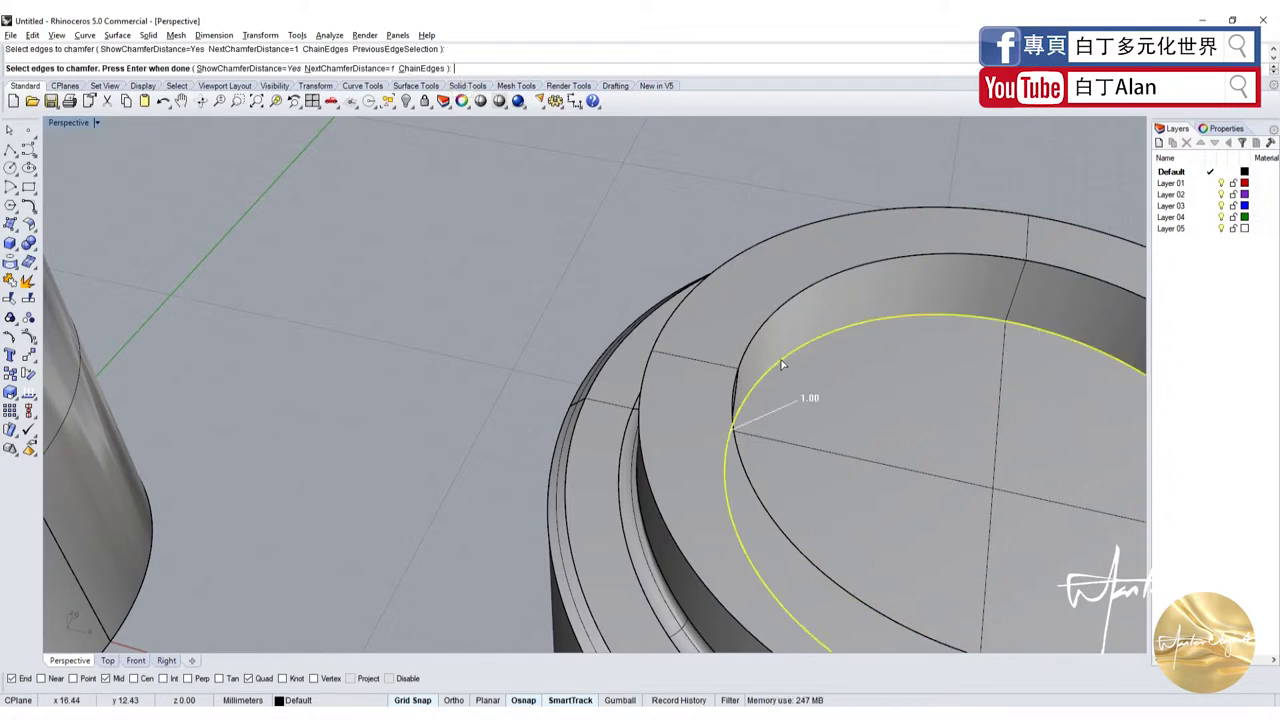
pyautogui.press('Return')
pyautogui.press('Return')
# Inspect the 1.00 chamfered recess, then switch to the fidget spinner reference images.
pyautogui.click(778, 368)
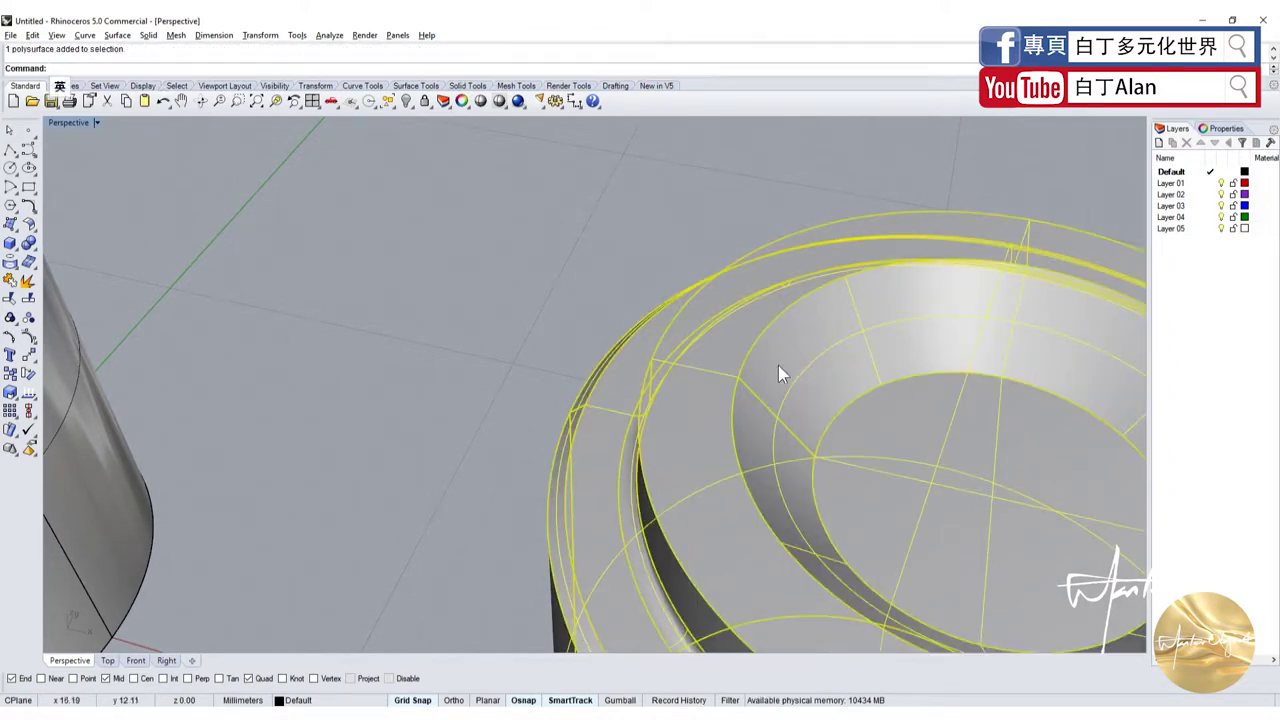
pyautogui.click(603, 285)
pyautogui.scroll(-5, 603, 285)
pyautogui.scroll(5, 646, 267)
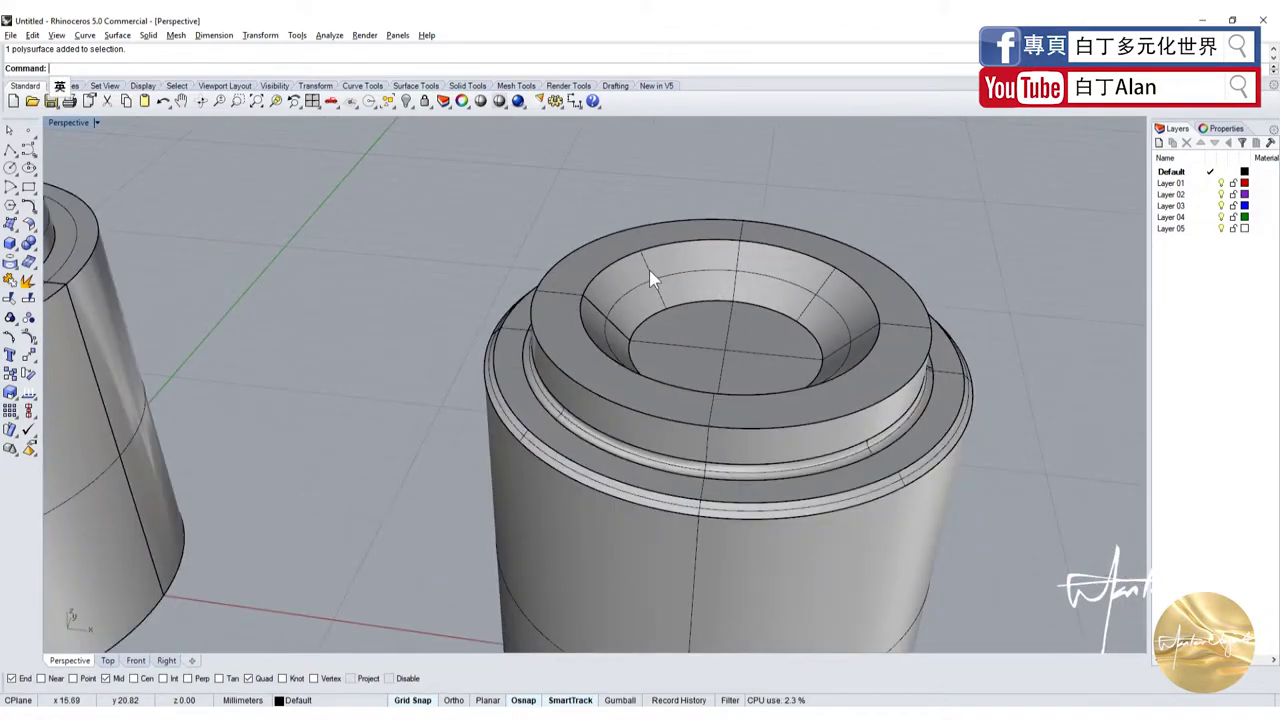
pyautogui.scroll(-3, 649, 270)
pyautogui.scroll(3, 590, 313)
pyautogui.scroll(-3, 590, 313)
pyautogui.scroll(2, 539, 309)
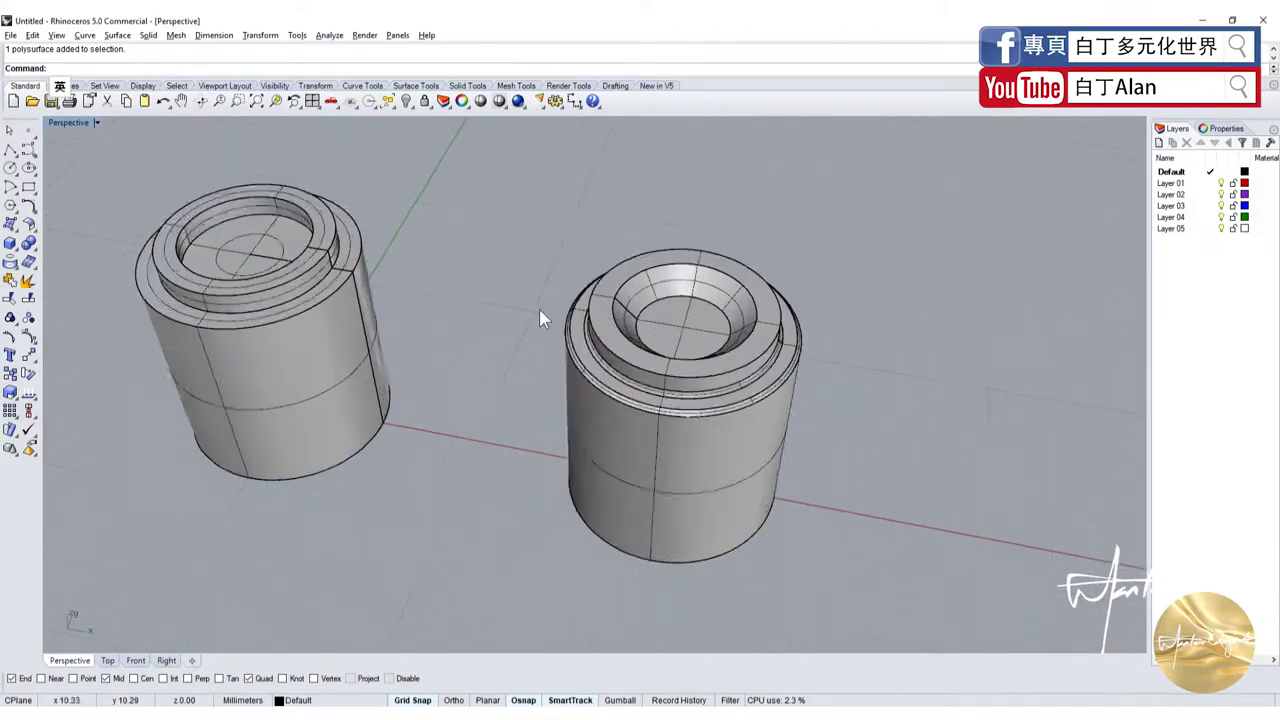
pyautogui.scroll(1, 540, 311)
pyautogui.hotkey('alt', 'Tab')
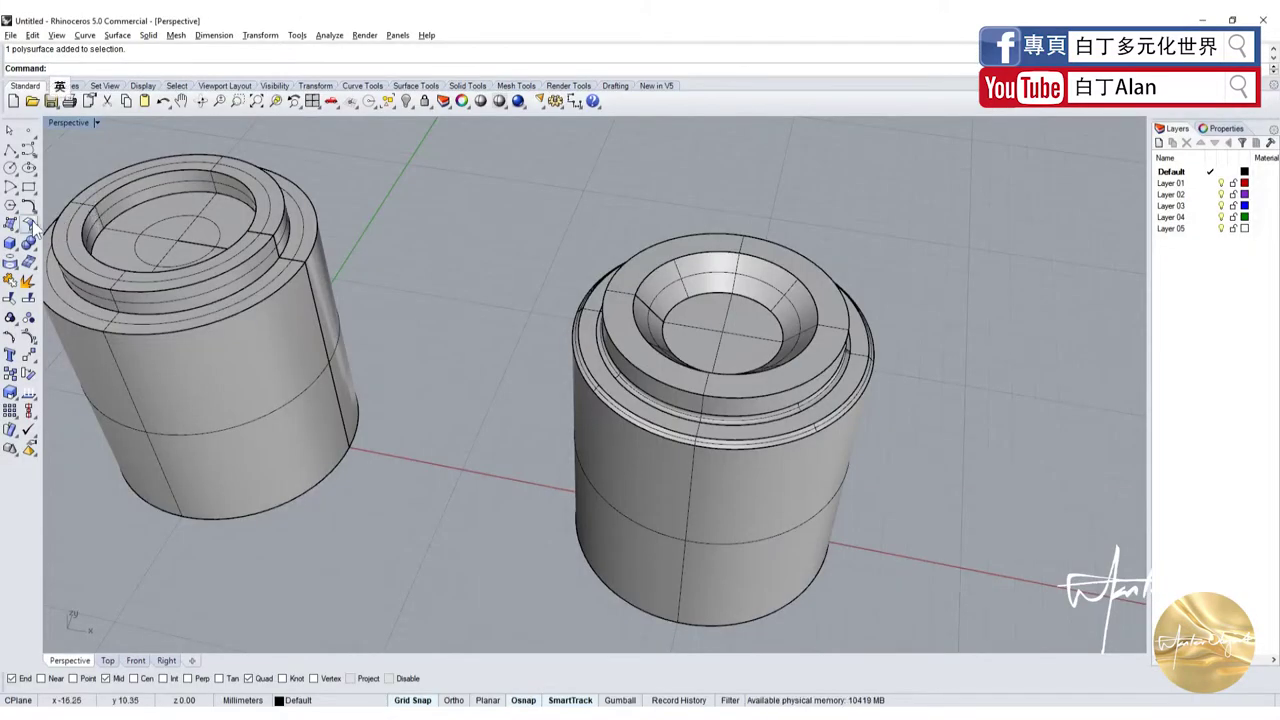
# Browse the left toolbar flyouts and start the Tube tool from the solid primitives.
pyautogui.click(10, 244)
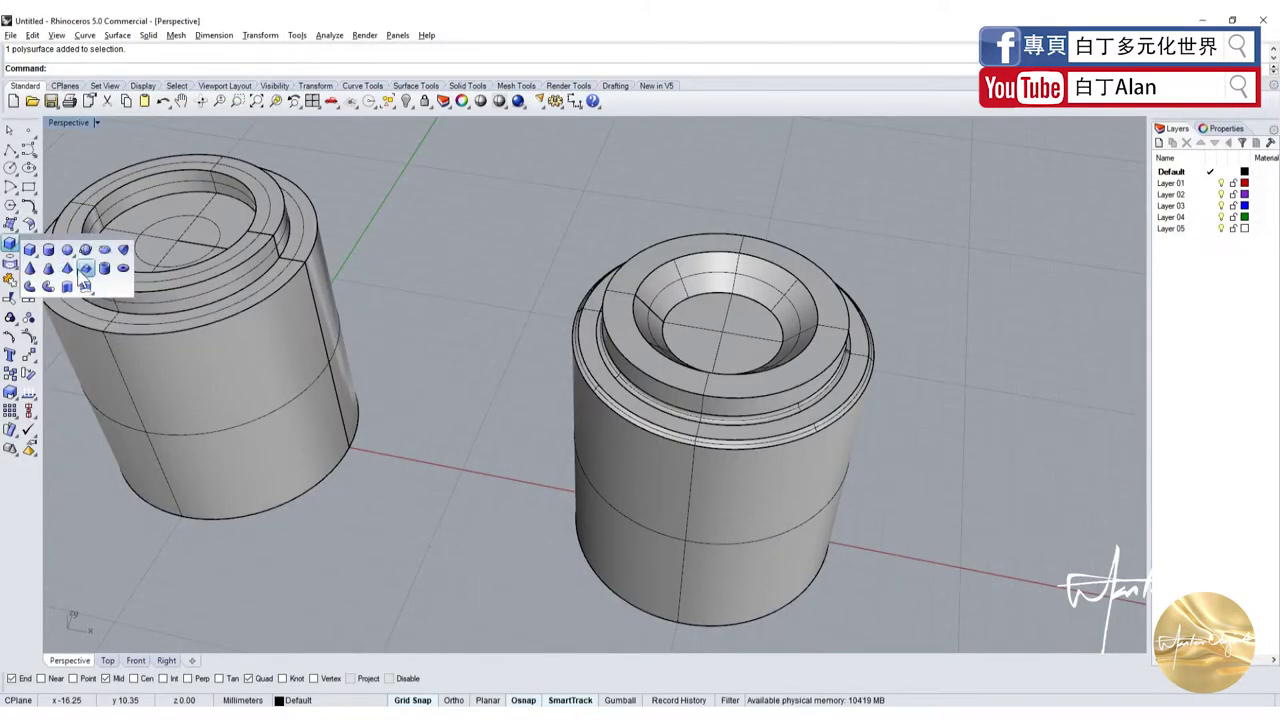
pyautogui.click(11, 225)
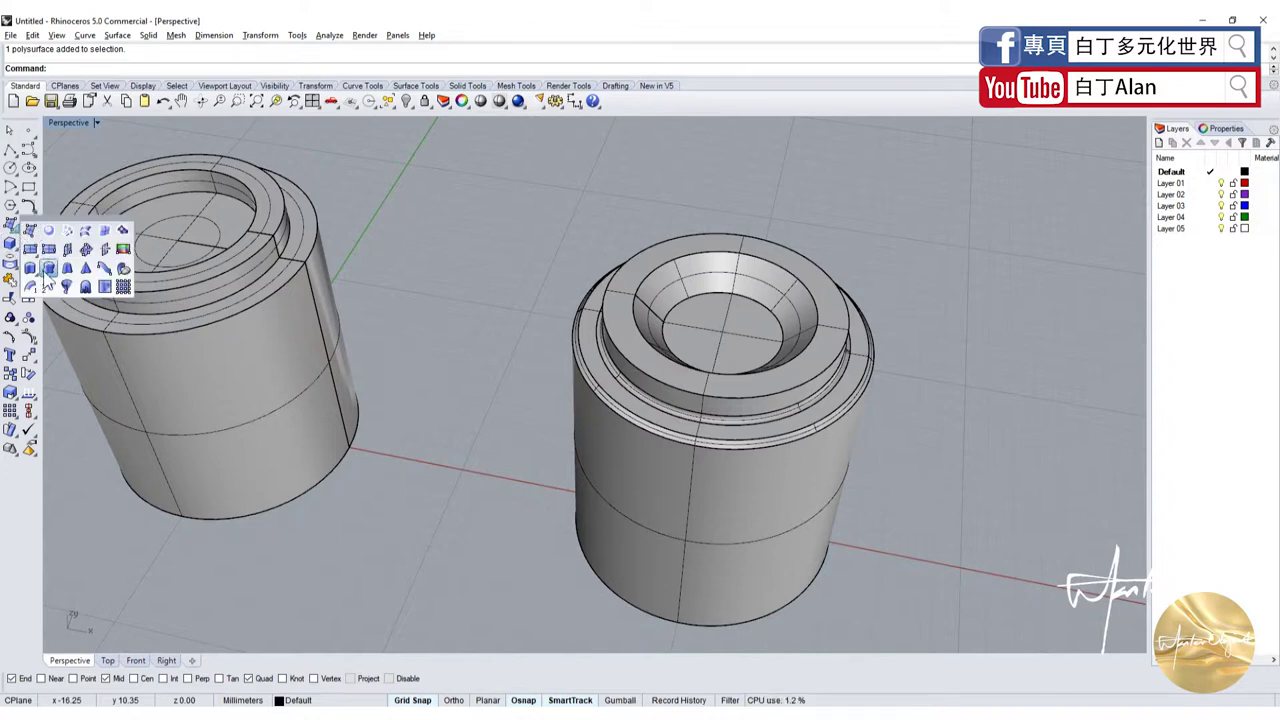
pyautogui.click(19, 271)
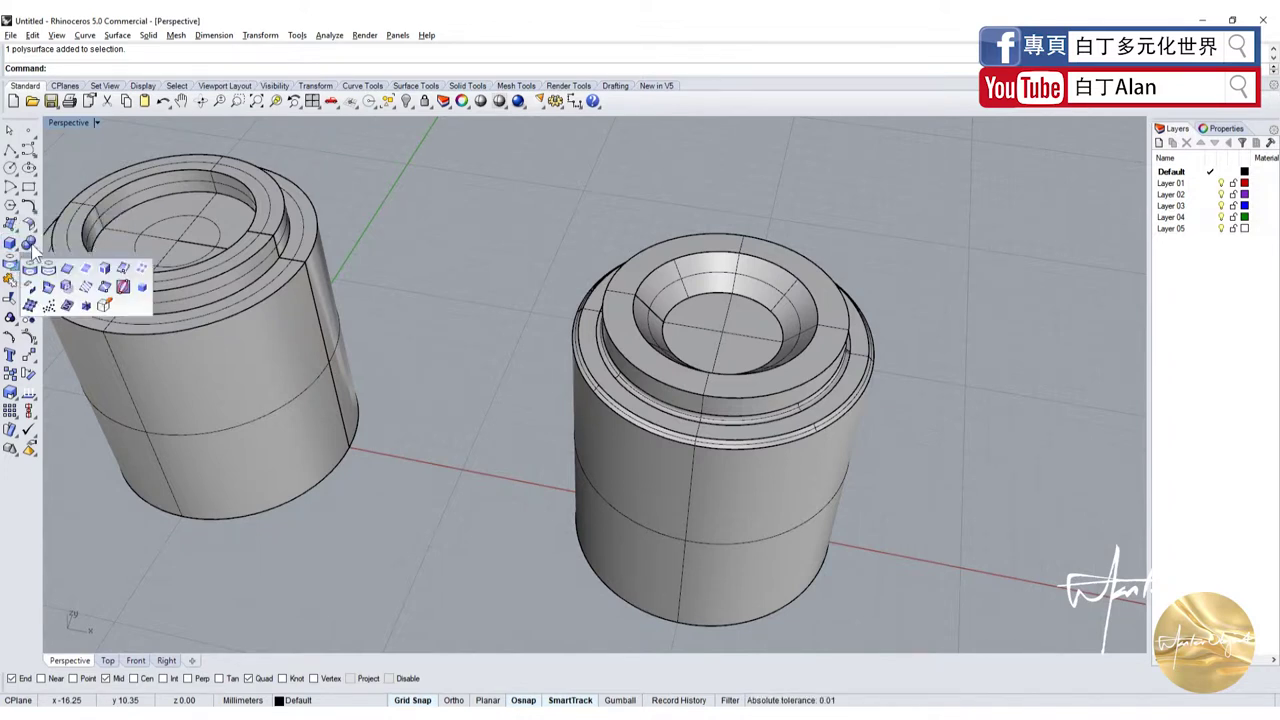
pyautogui.click(30, 246)
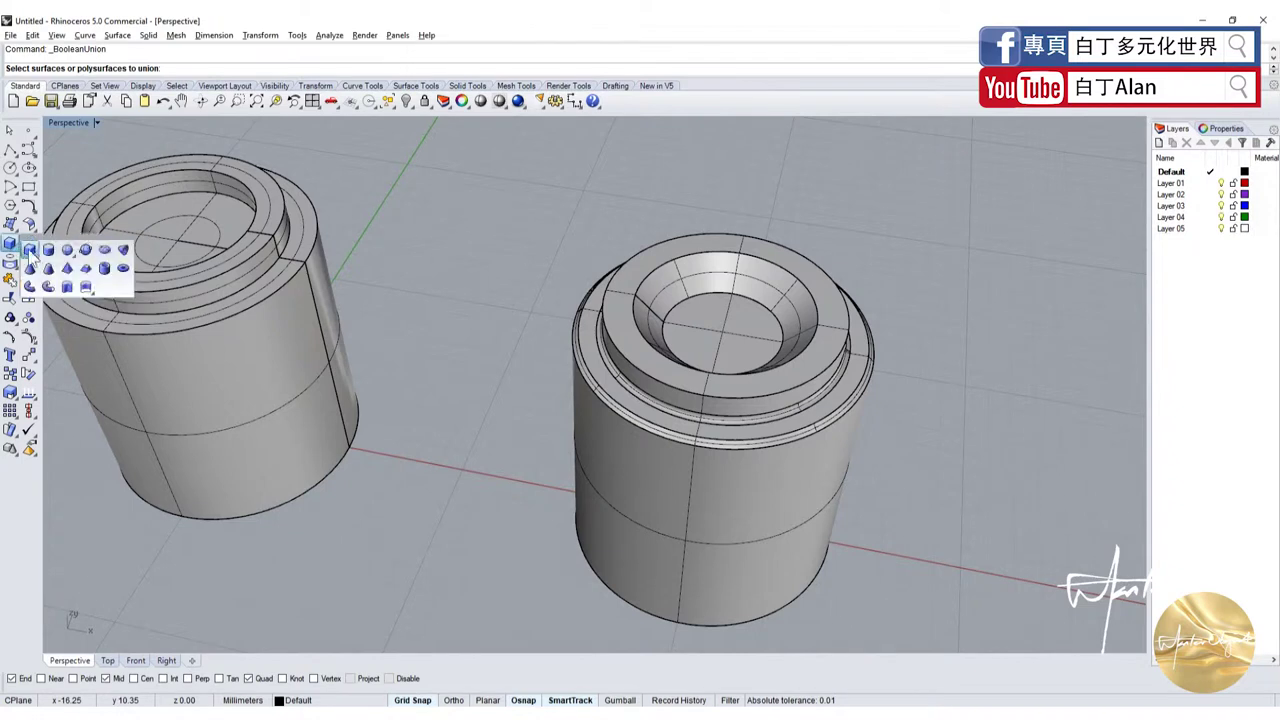
pyautogui.click(12, 226)
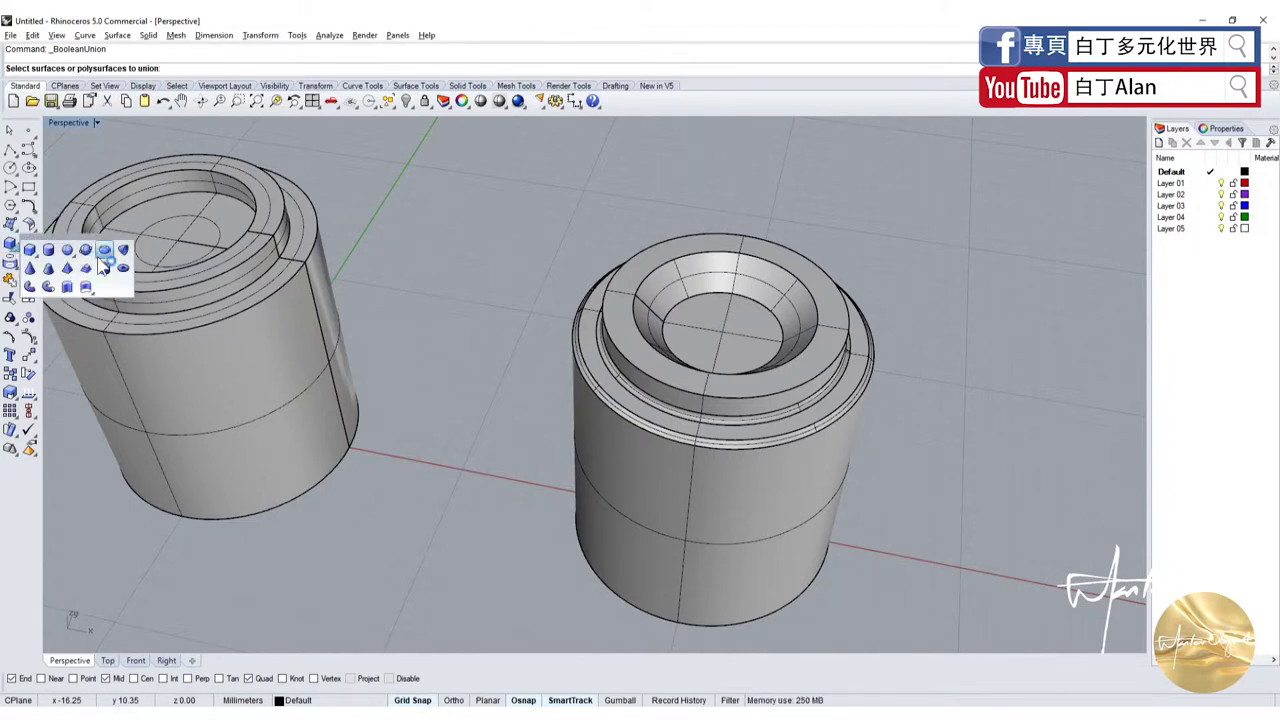
pyautogui.click(105, 249)
pyautogui.scroll(-5, 103, 120)
# In the four-view layout, centre the ring tube on the right hub.
pyautogui.doubleClick(65, 124)
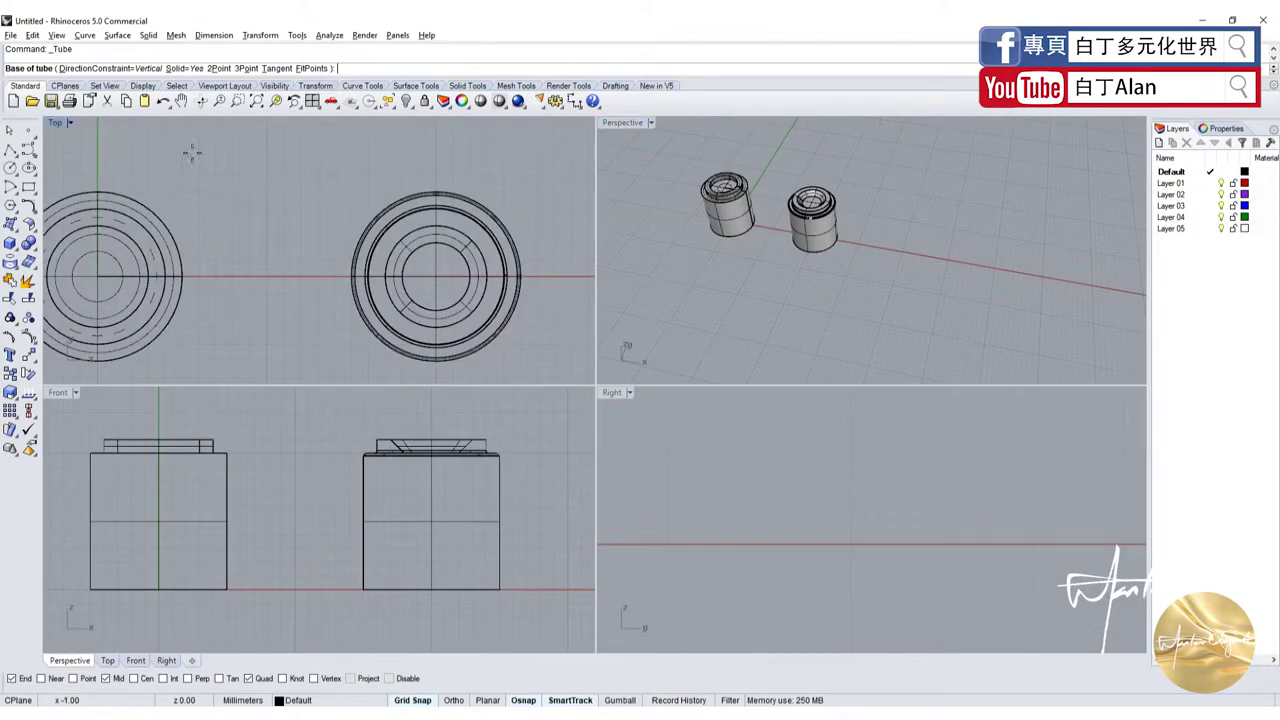
pyautogui.scroll(-5, 371, 248)
pyautogui.scroll(5, 375, 250)
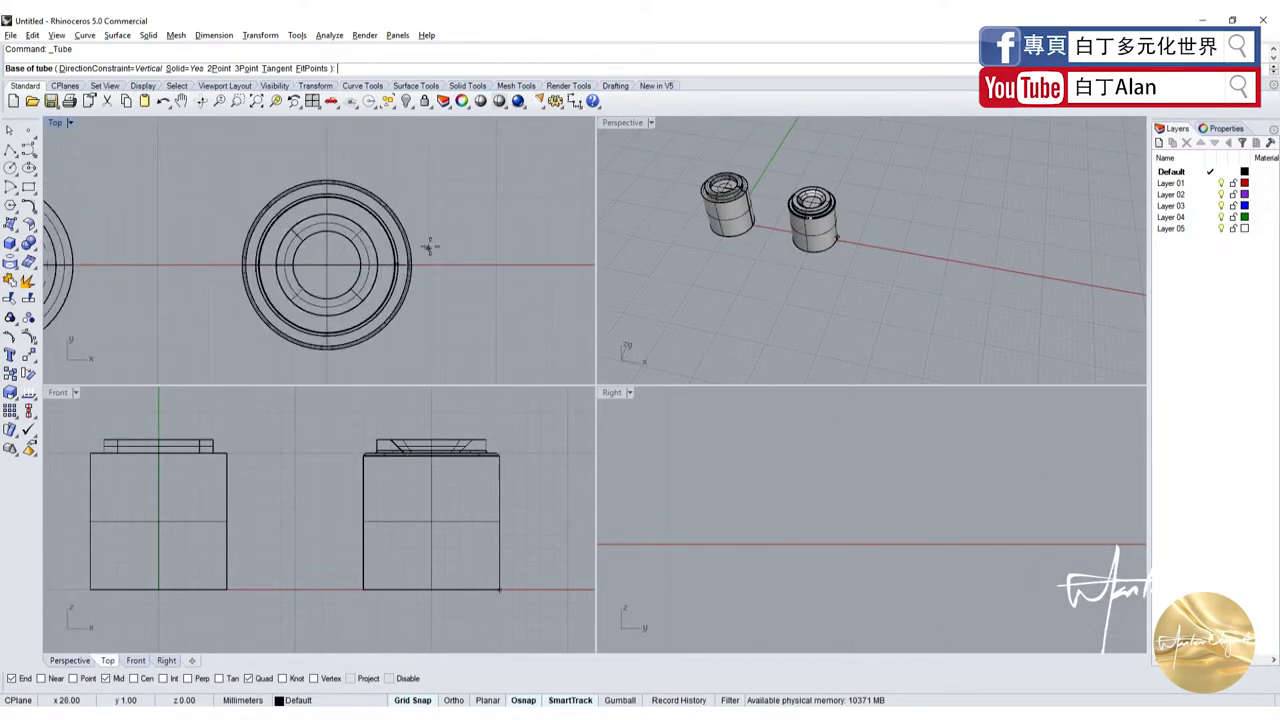
pyautogui.scroll(-5, 429, 246)
pyautogui.scroll(5, 396, 258)
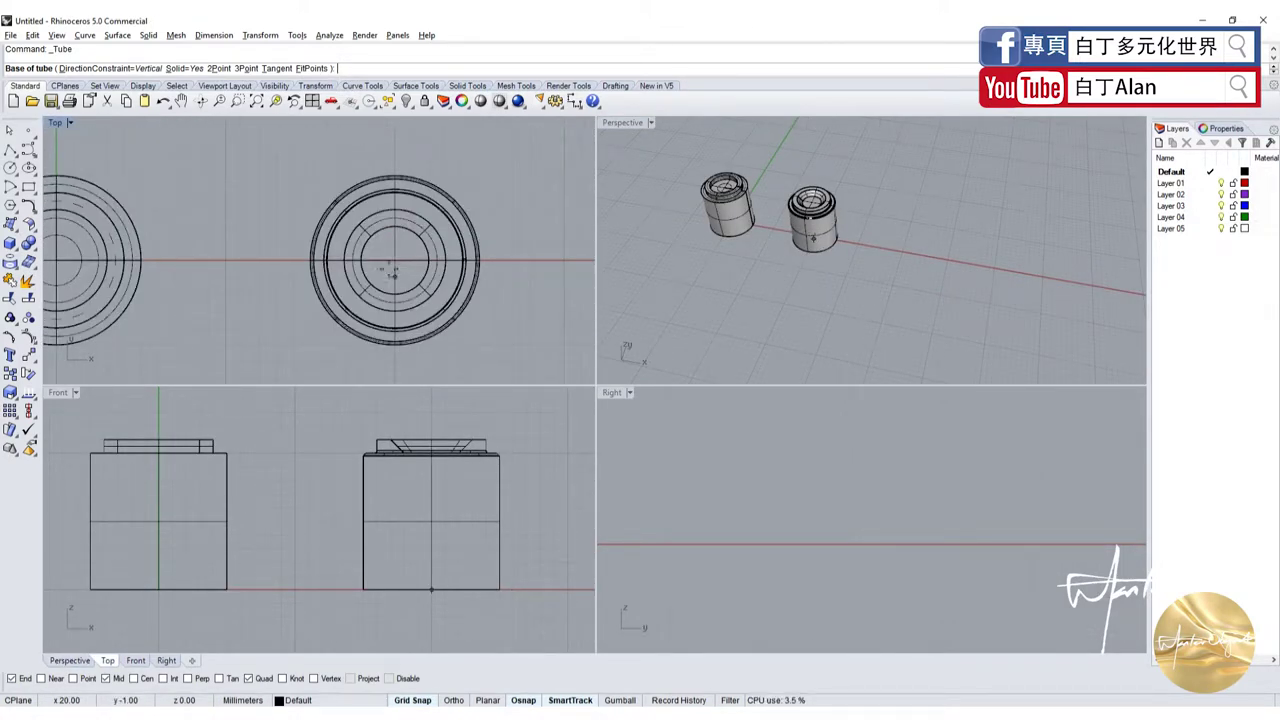
pyautogui.scroll(3, 440, 284)
pyautogui.click(400, 258)
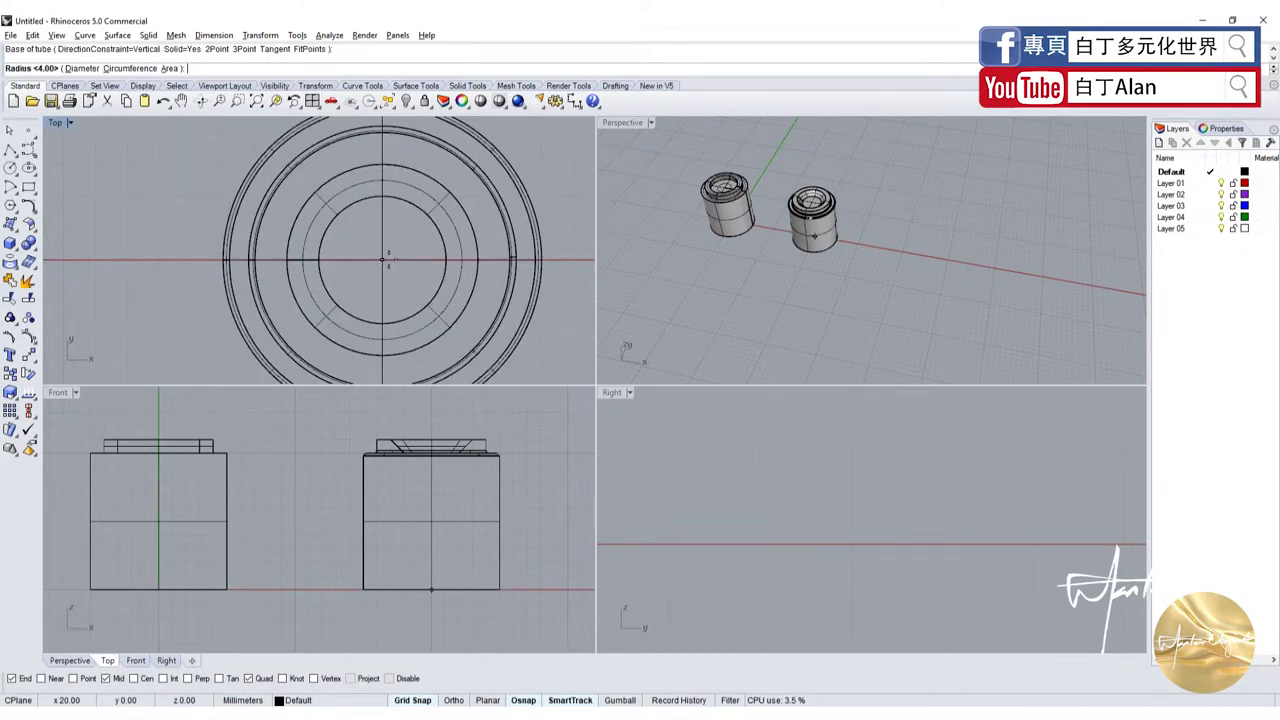
pyautogui.scroll(-7, 405, 268)
pyautogui.scroll(-3, 412, 281)
pyautogui.scroll(-3, 484, 285)
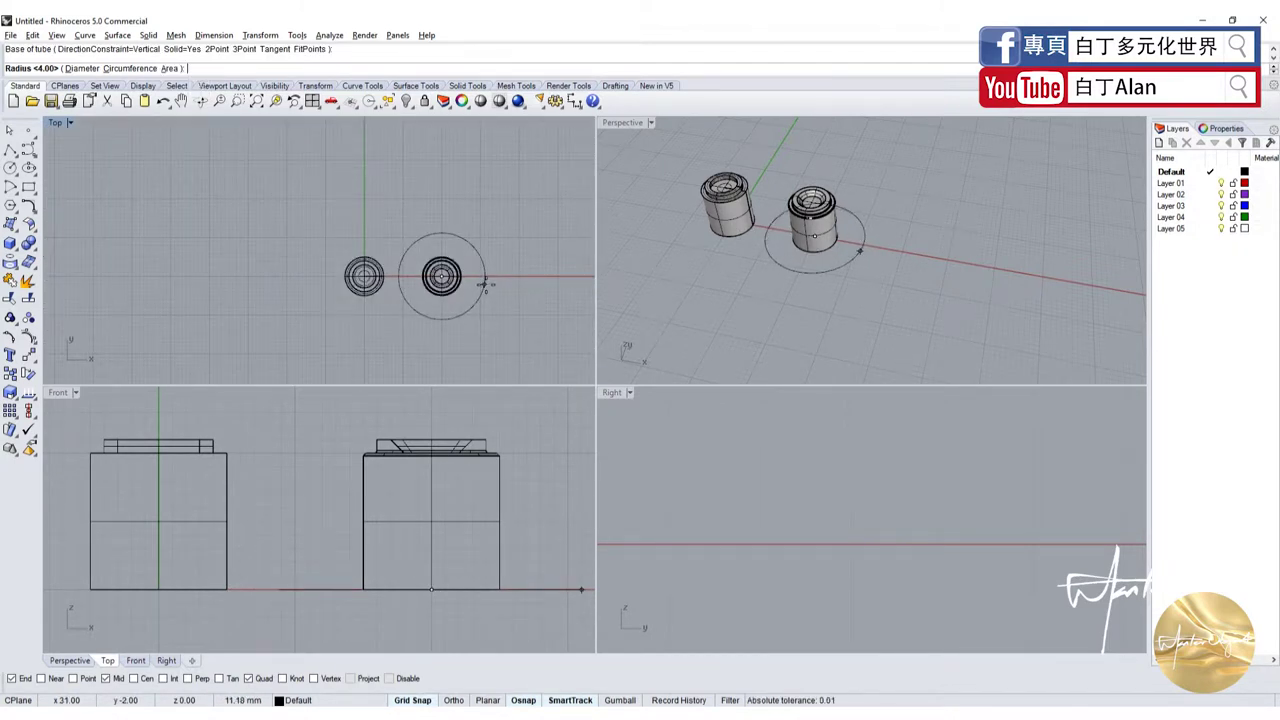
pyautogui.scroll(2, 440, 205)
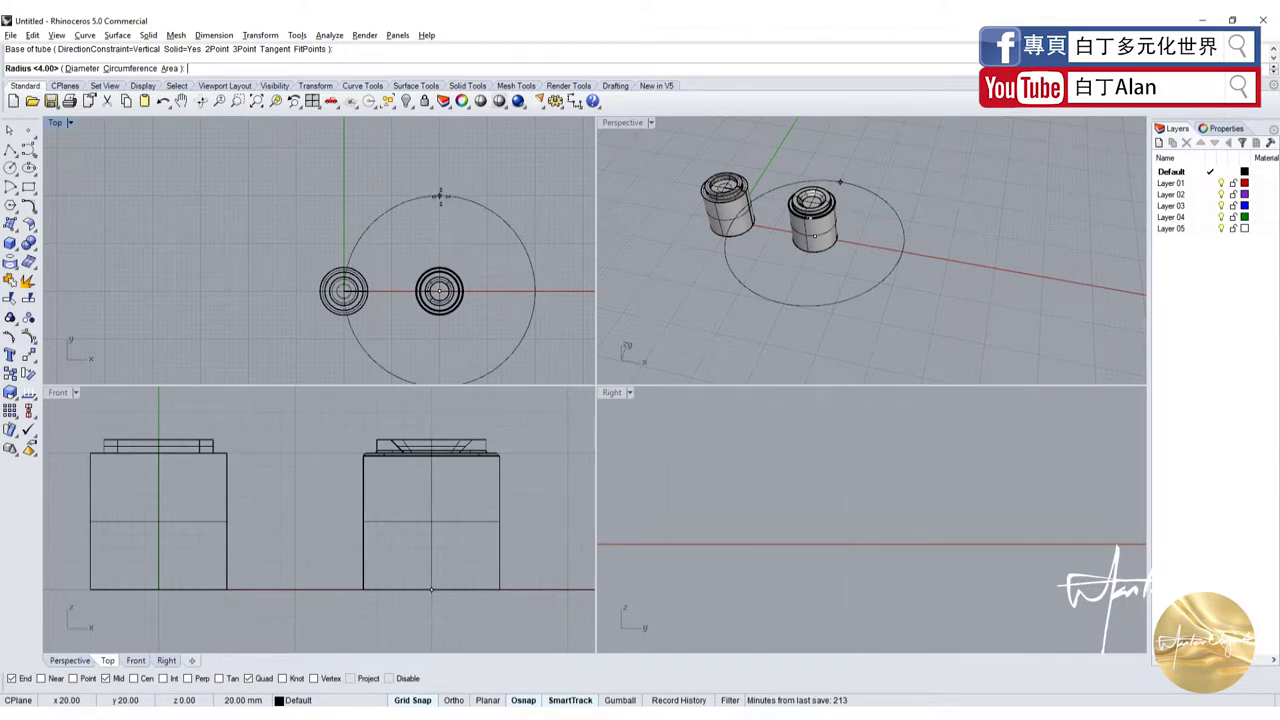
# Set the tube's outer radius and a 3.00 inner radius to finish the ring.
pyautogui.click(440, 195)
pyautogui.scroll(2, 440, 205)
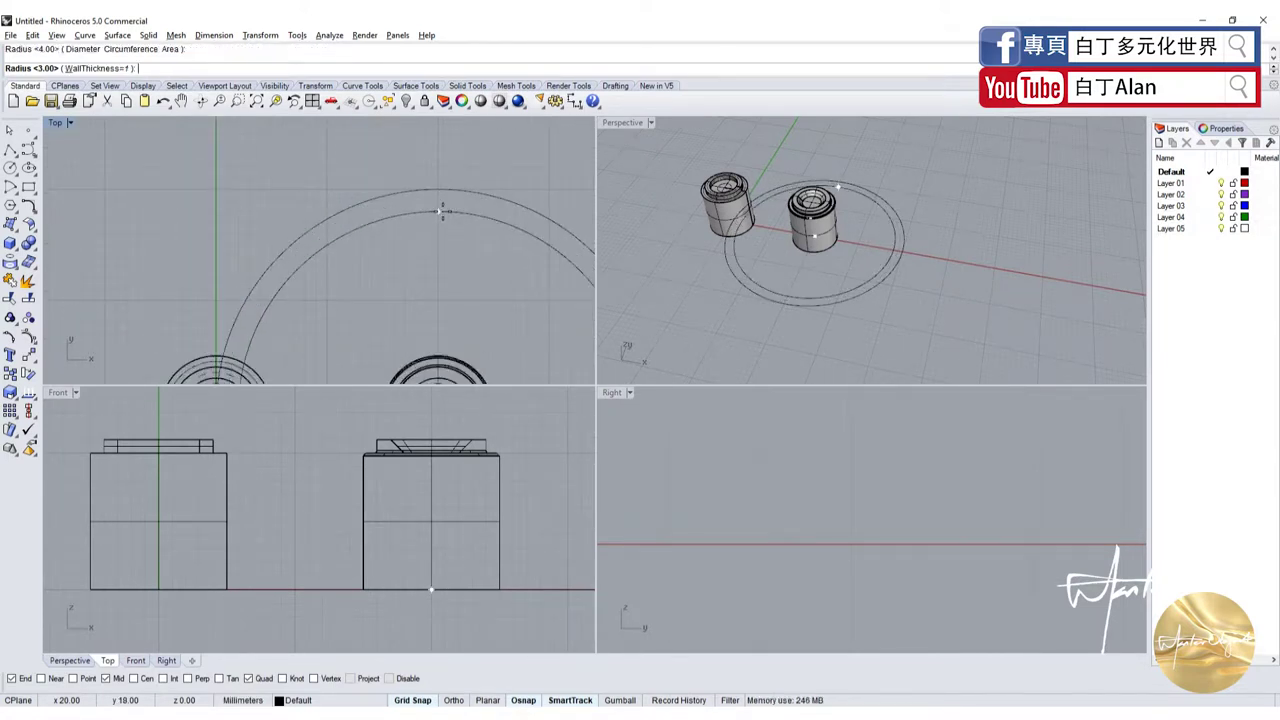
pyautogui.click(441, 211)
pyautogui.scroll(-3, 491, 286)
pyautogui.scroll(-2, 457, 420)
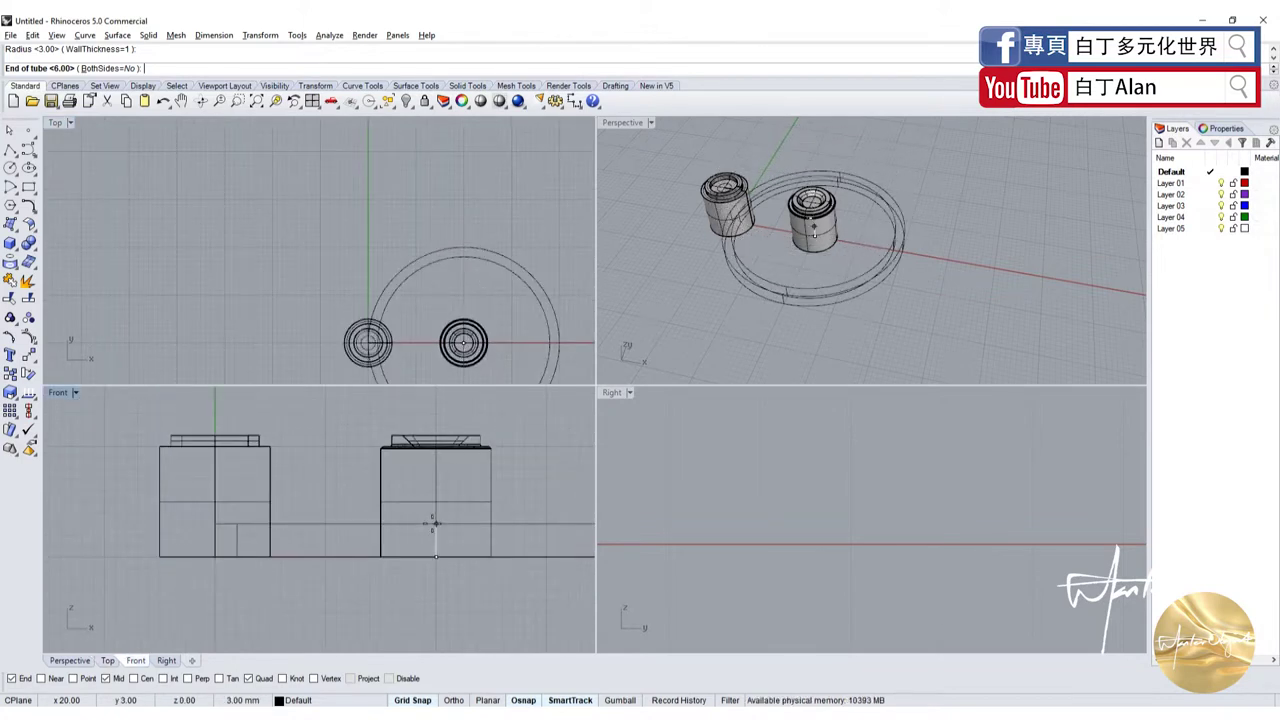
pyautogui.scroll(2, 300, 509)
pyautogui.scroll(-2, 357, 486)
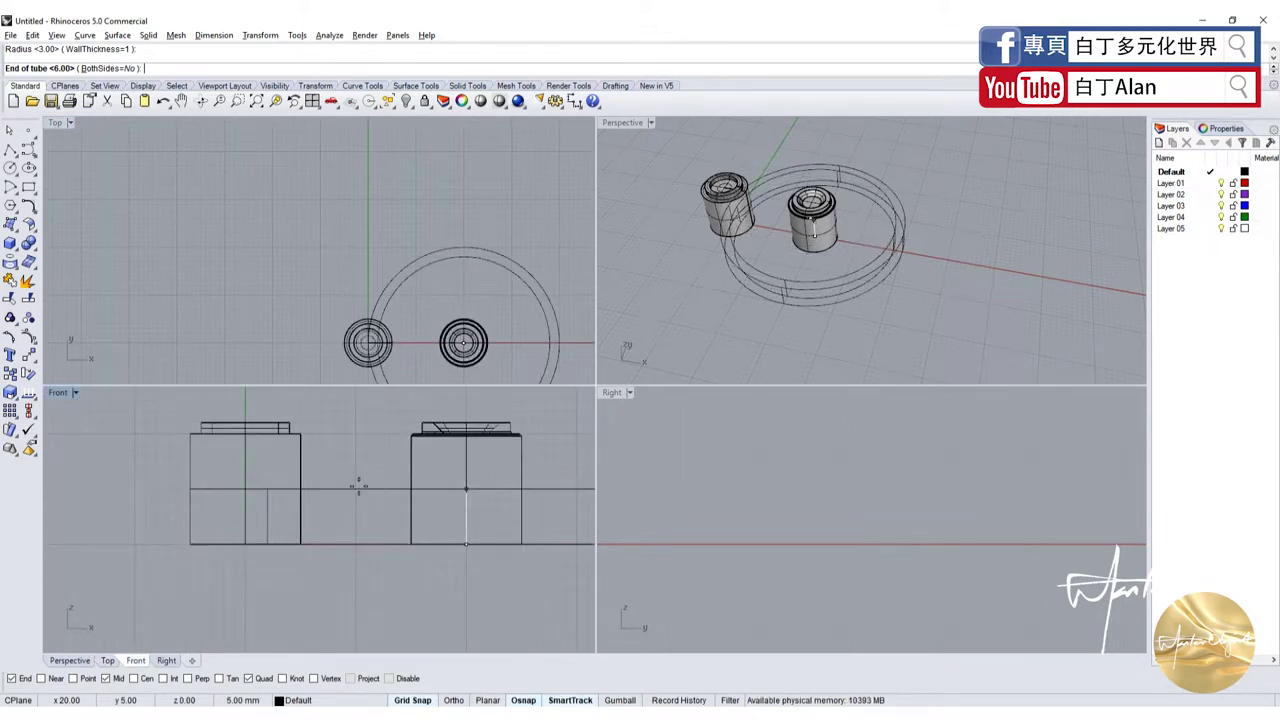
pyautogui.press('Return')
# Raise the ring around the hub in the Front view and delete the left cylinder.
pyautogui.moveTo(364, 490); pyautogui.dragTo(364, 444)
pyautogui.click(271, 430)
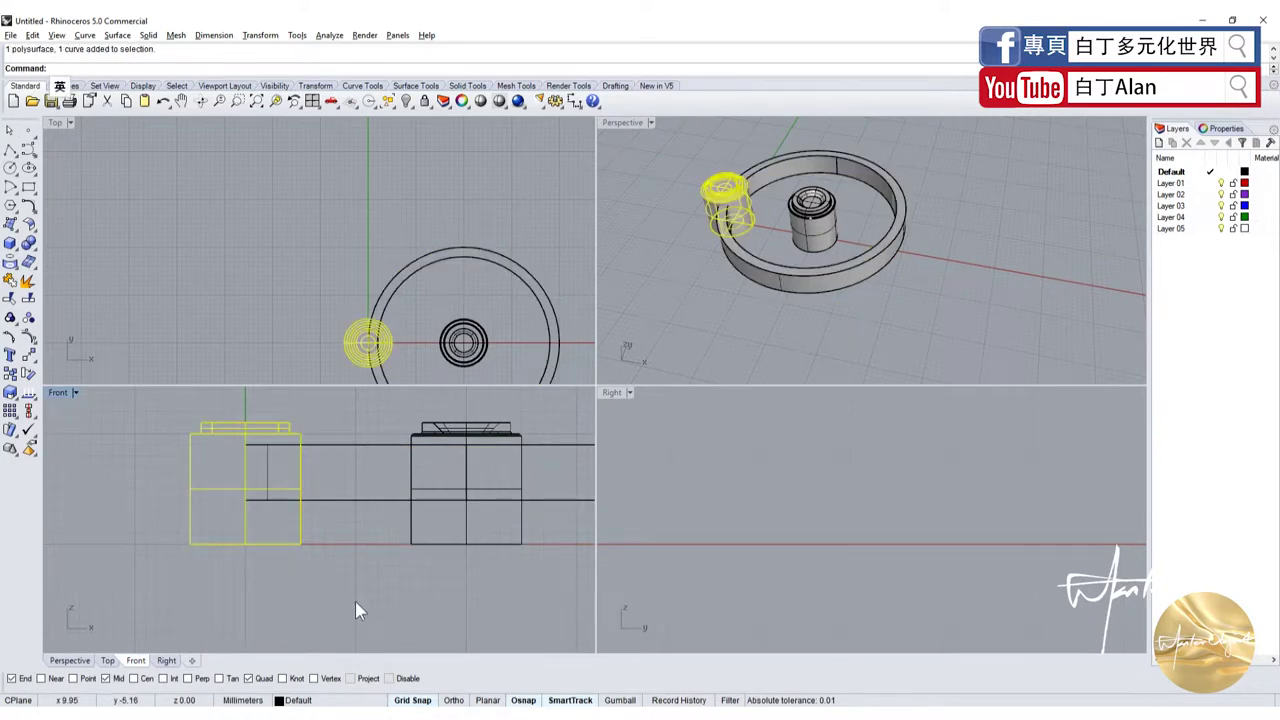
pyautogui.press('Delete')
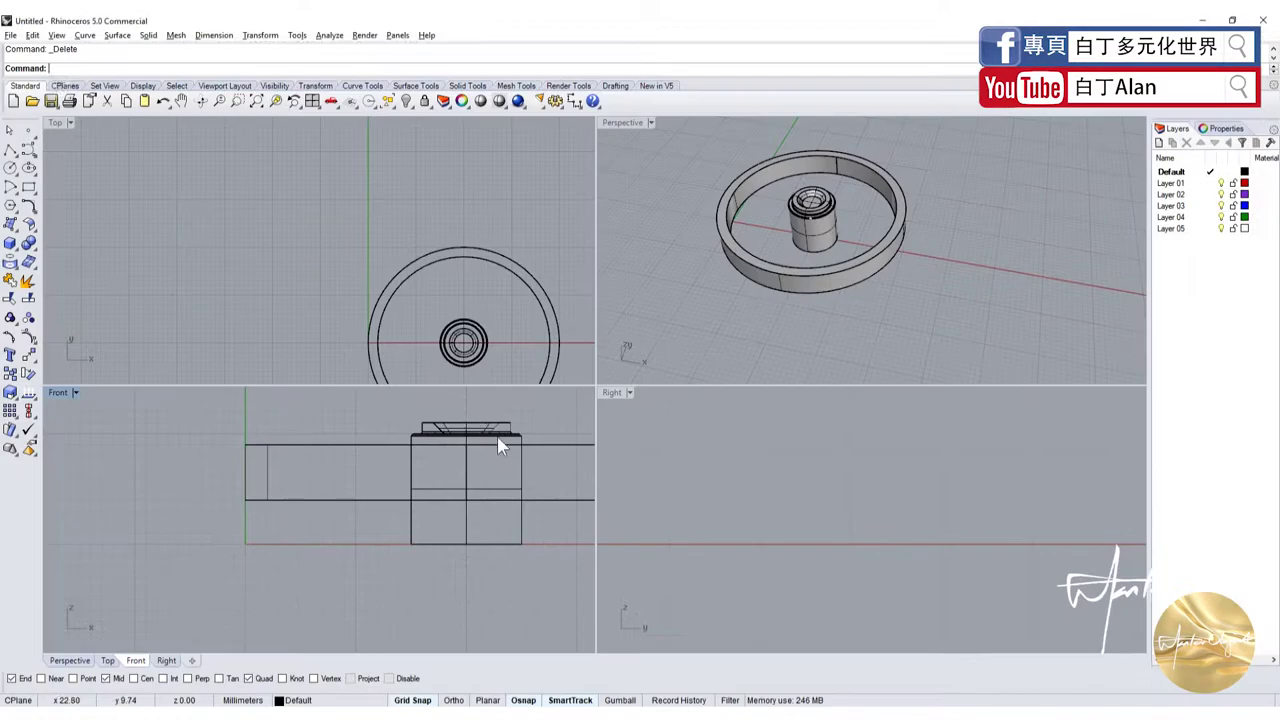
pyautogui.scroll(2, 500, 443)
pyautogui.scroll(-2, 443, 486)
# Move the ring higher relative to the hub, then hide it.
pyautogui.scroll(2, 457, 451)
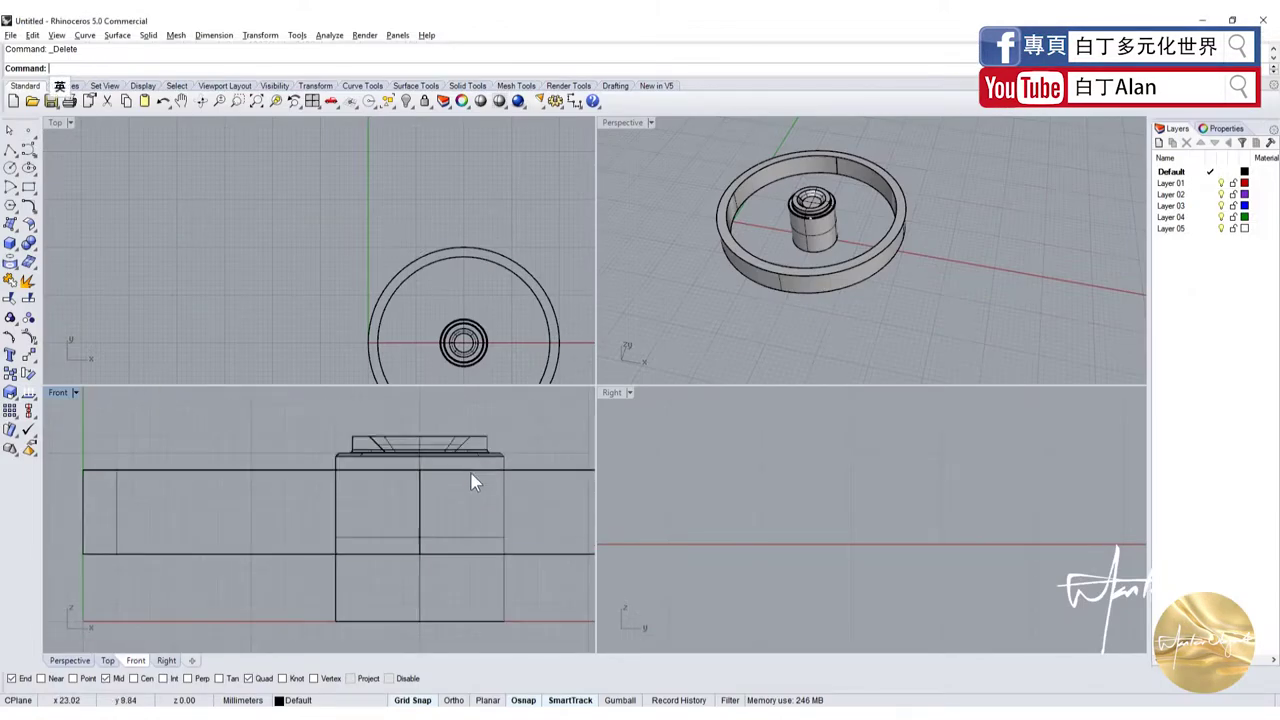
pyautogui.moveTo(474, 483); pyautogui.dragTo(474, 448)
pyautogui.click(313, 414)
pyautogui.scroll(-2, 313, 414)
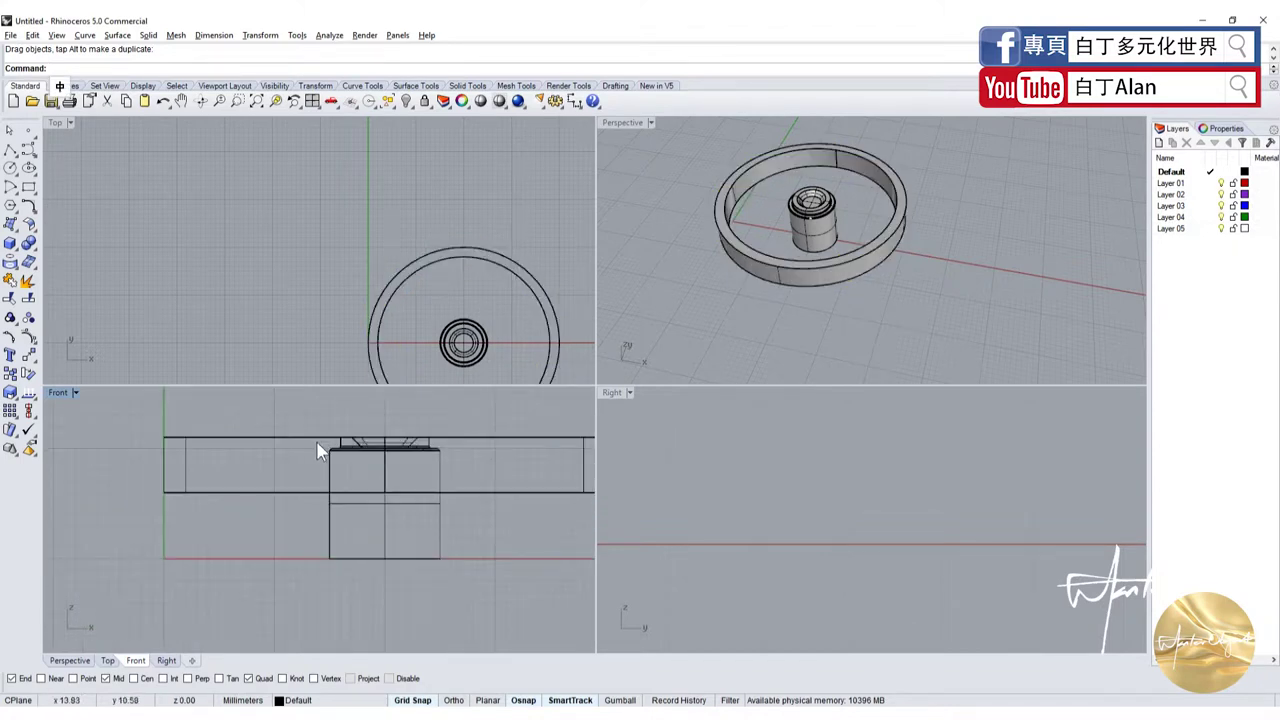
pyautogui.click(9, 243)
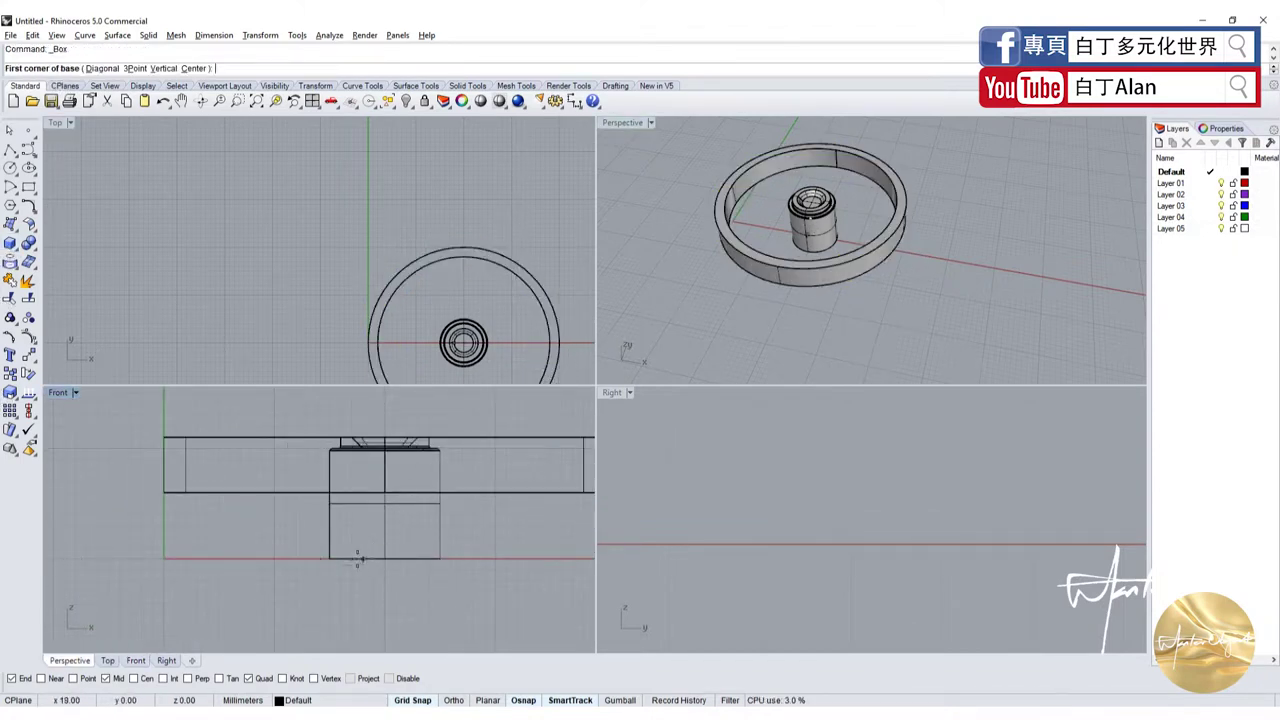
pyautogui.scroll(2, 355, 550)
pyautogui.press('Escape')
pyautogui.click(210, 463)
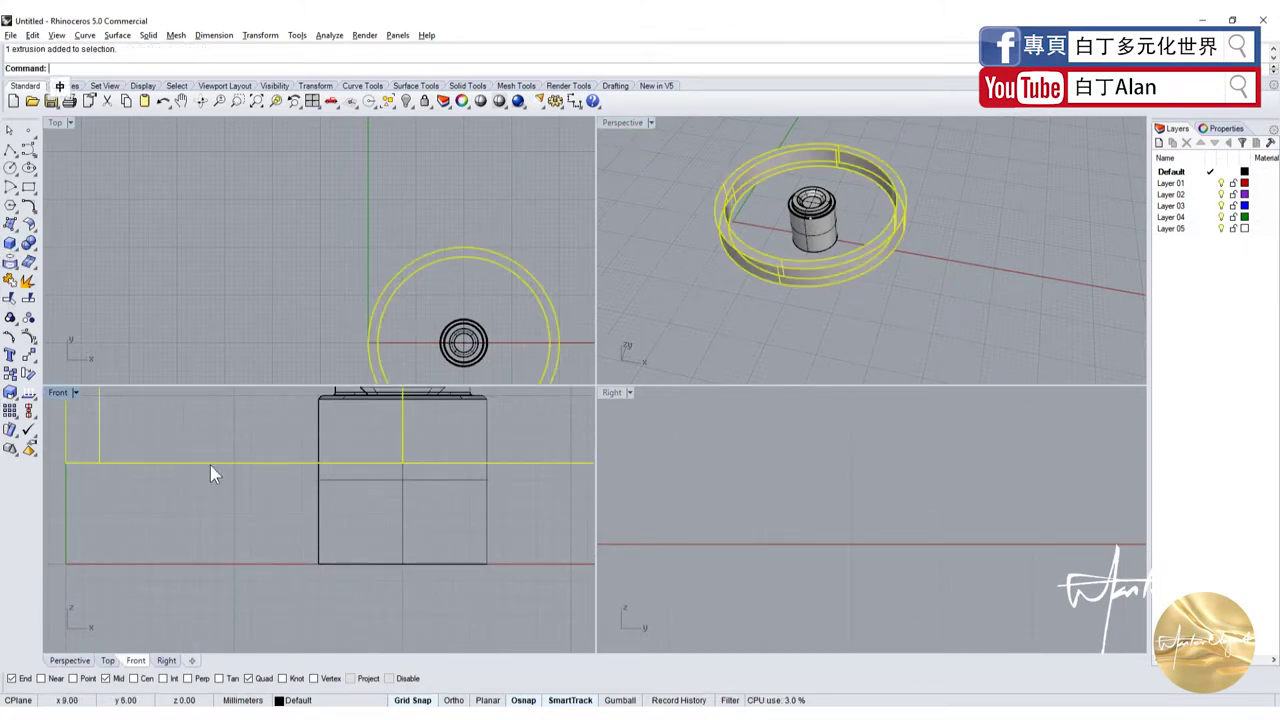
pyautogui.click(406, 101)
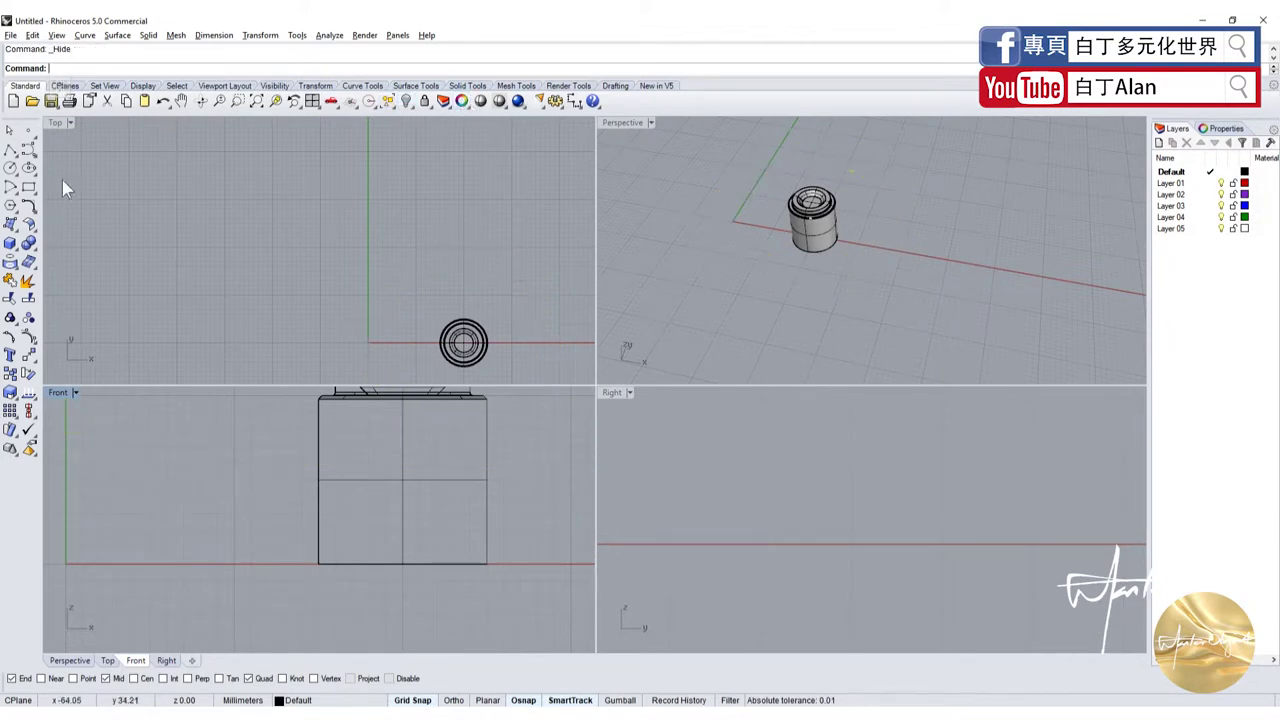
# Draw a box around the hub's lower half and slide it down to centre on the hub.
pyautogui.click(9, 243)
pyautogui.scroll(-1, 437, 474)
pyautogui.scroll(1, 471, 474)
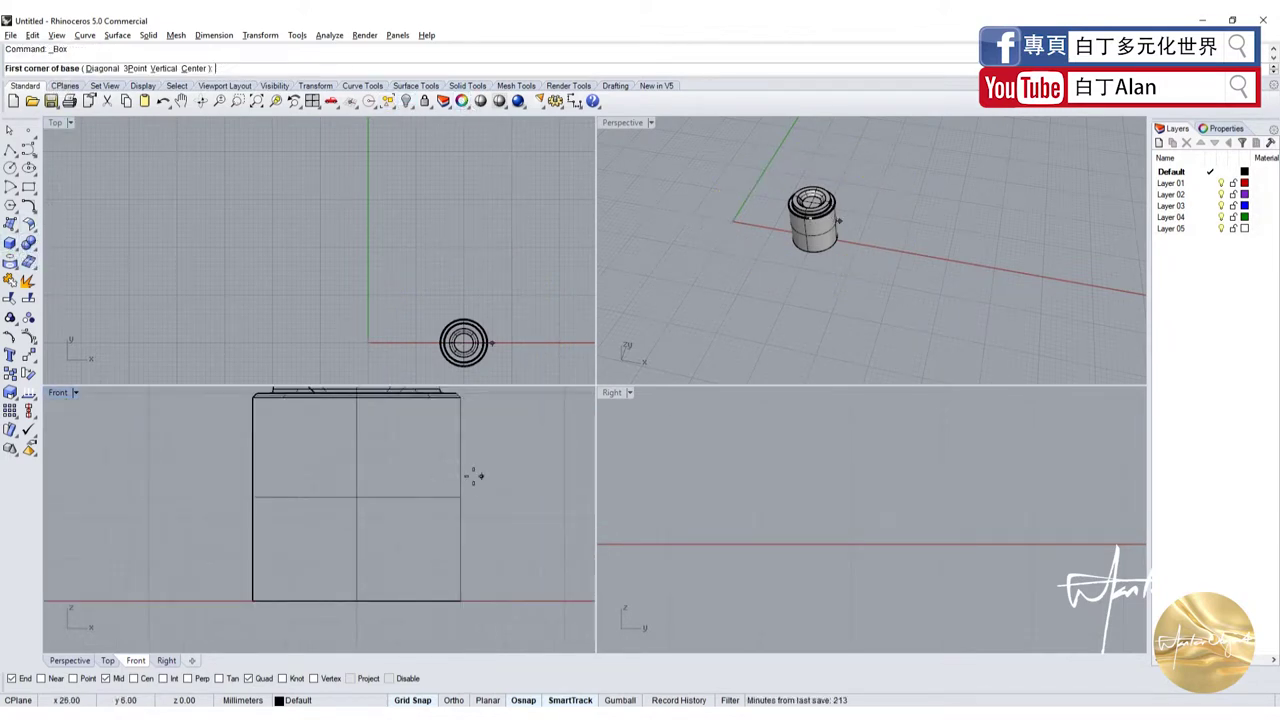
pyautogui.scroll(-1, 474, 477)
pyautogui.scroll(-1, 476, 478)
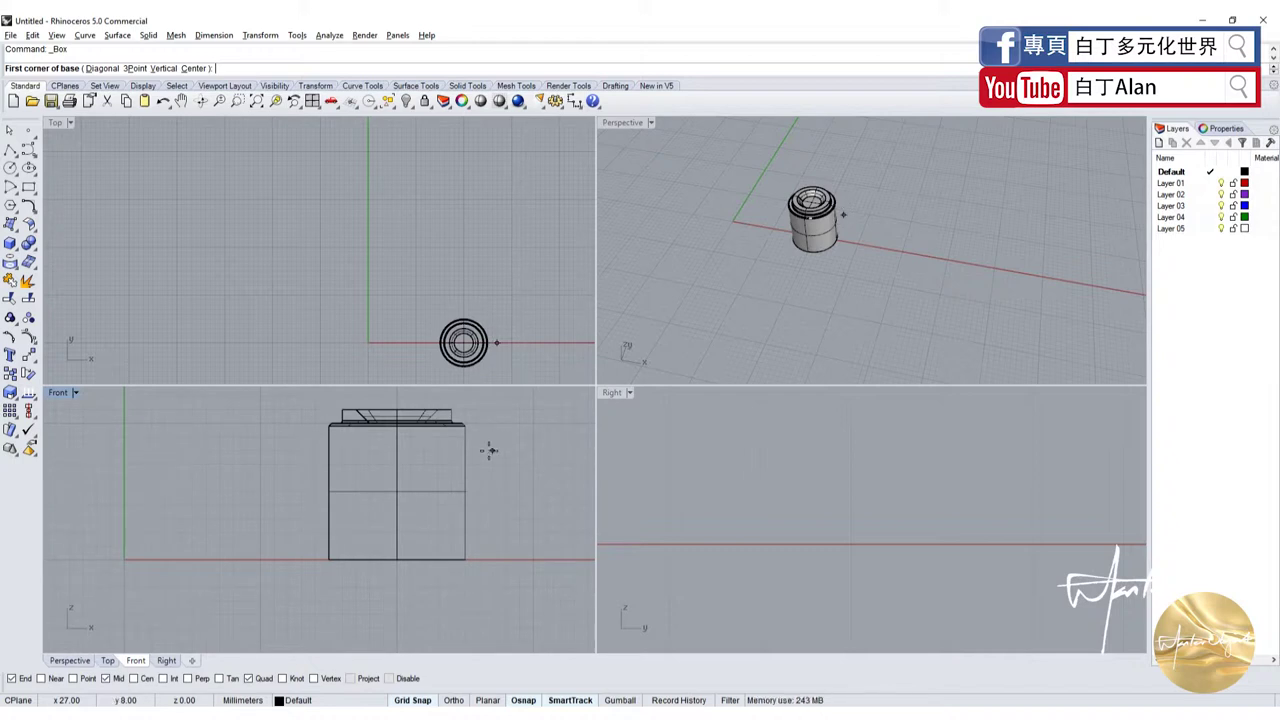
pyautogui.click(490, 478)
pyautogui.click(260, 628)
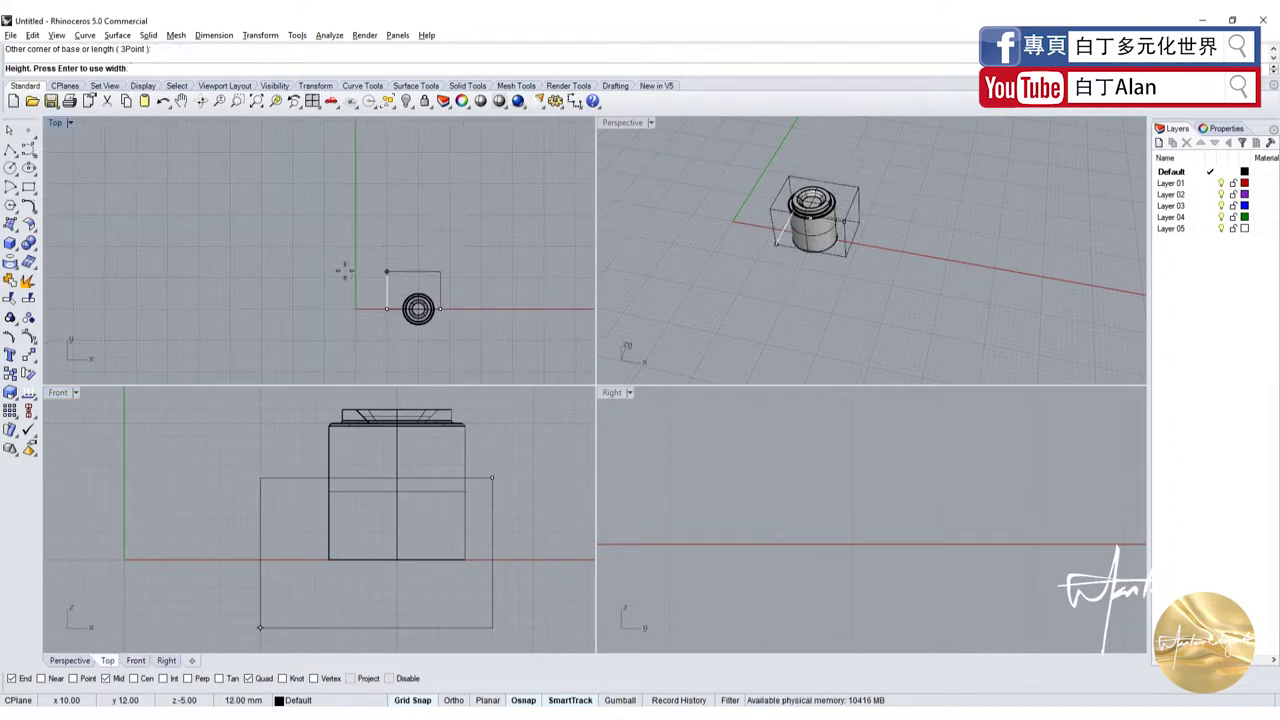
pyautogui.click(420, 205)
pyautogui.click(416, 210)
pyautogui.click(426, 249)
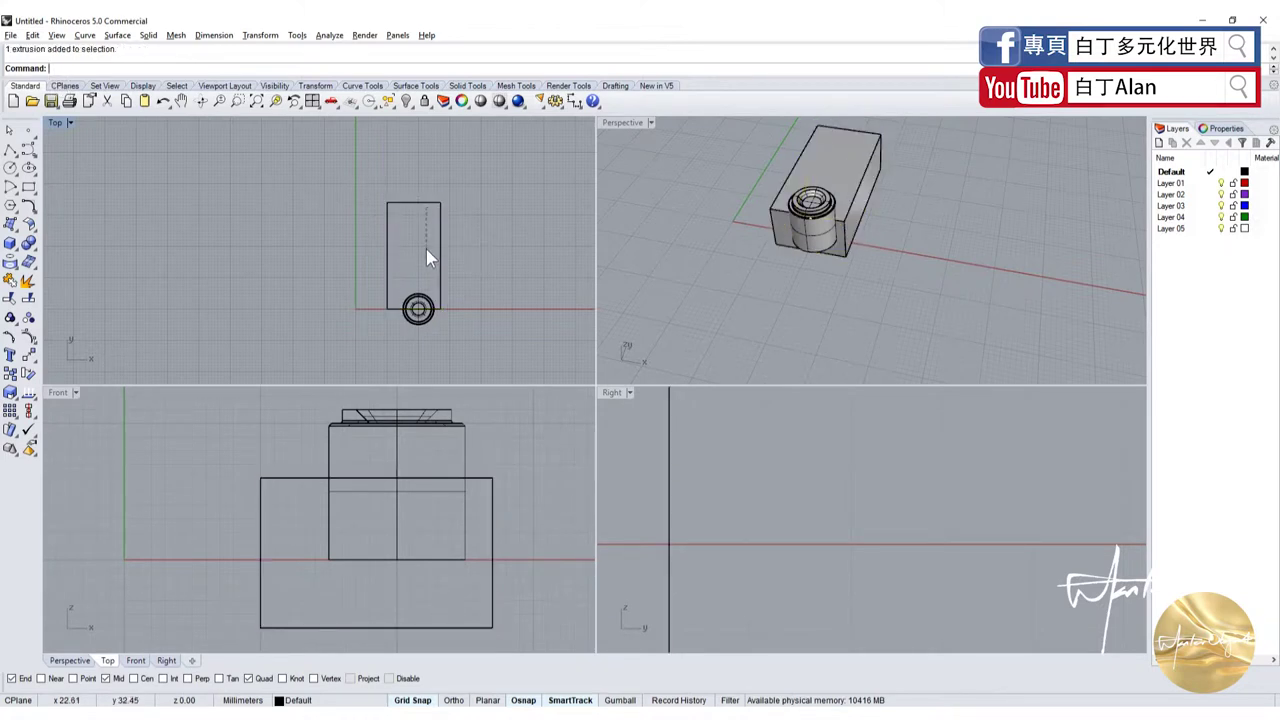
pyautogui.click(388, 218)
pyautogui.moveTo(441, 240); pyautogui.dragTo(441, 285)
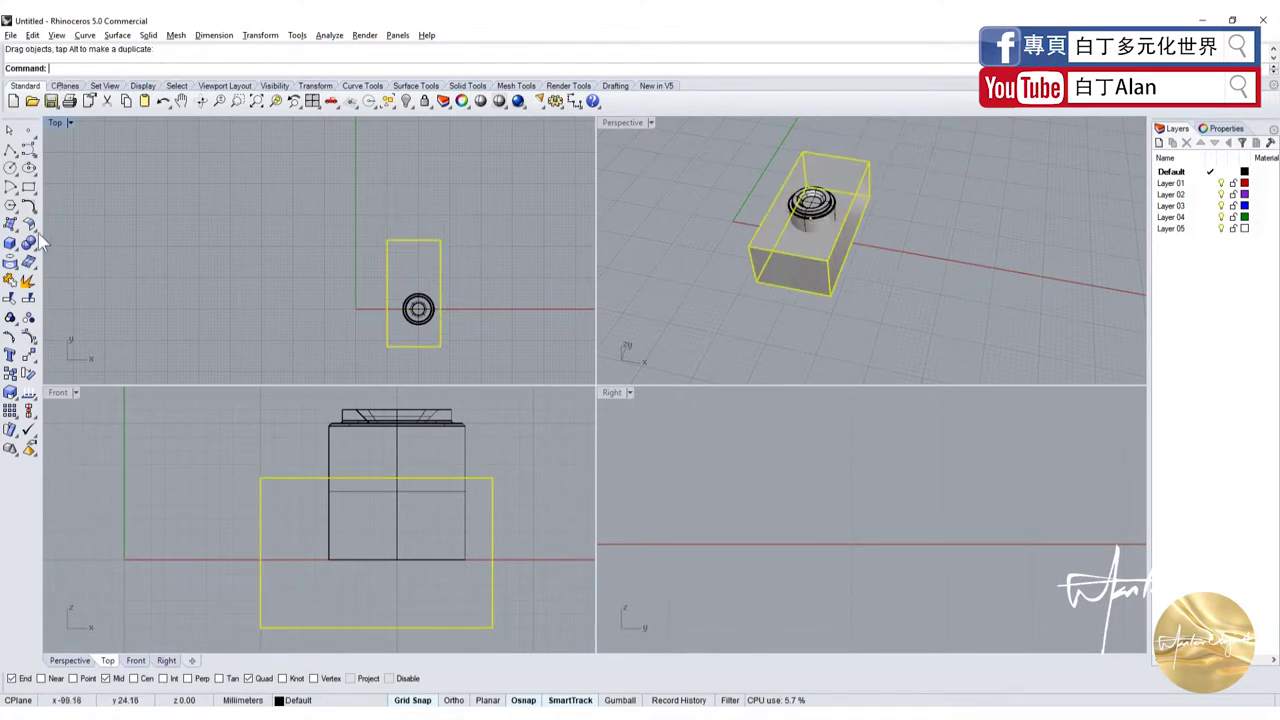
pyautogui.press('Escape')
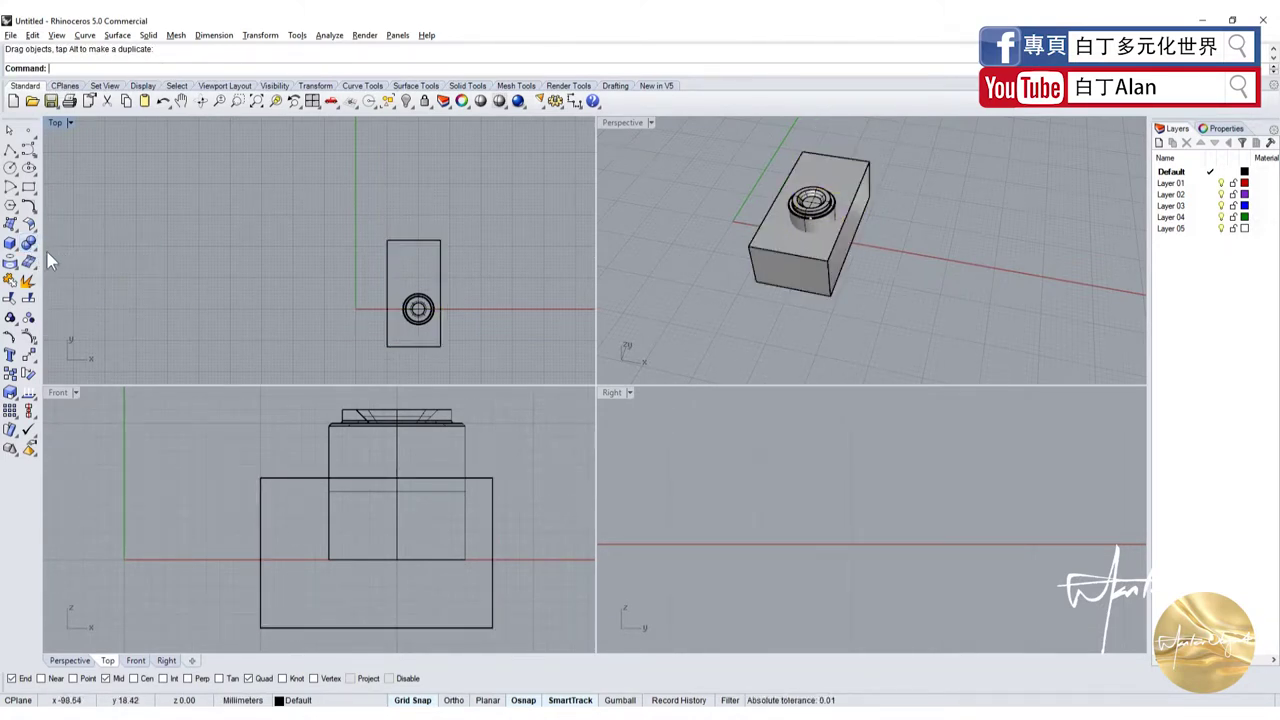
# Try a BooleanDifference cutting the box from the hub, then undo it.
pyautogui.click(103, 267)
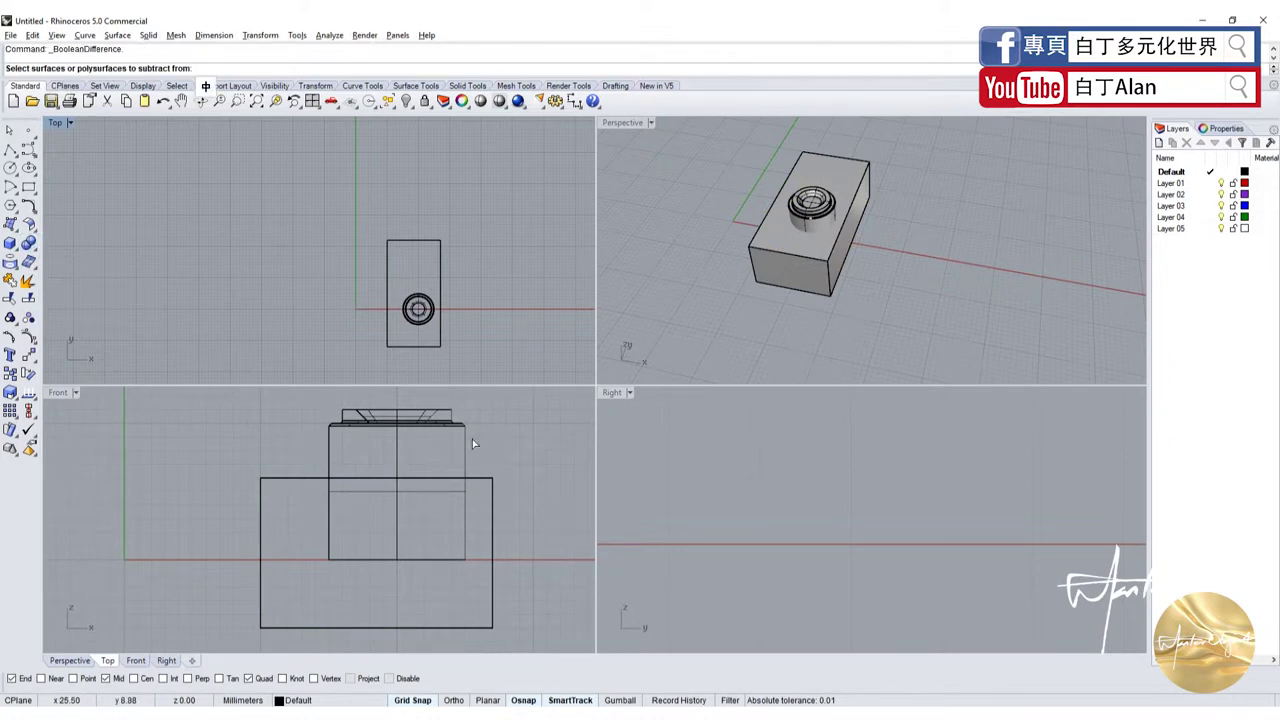
pyautogui.click(472, 439)
pyautogui.press('Return')
pyautogui.click(478, 479)
pyautogui.press('Return')
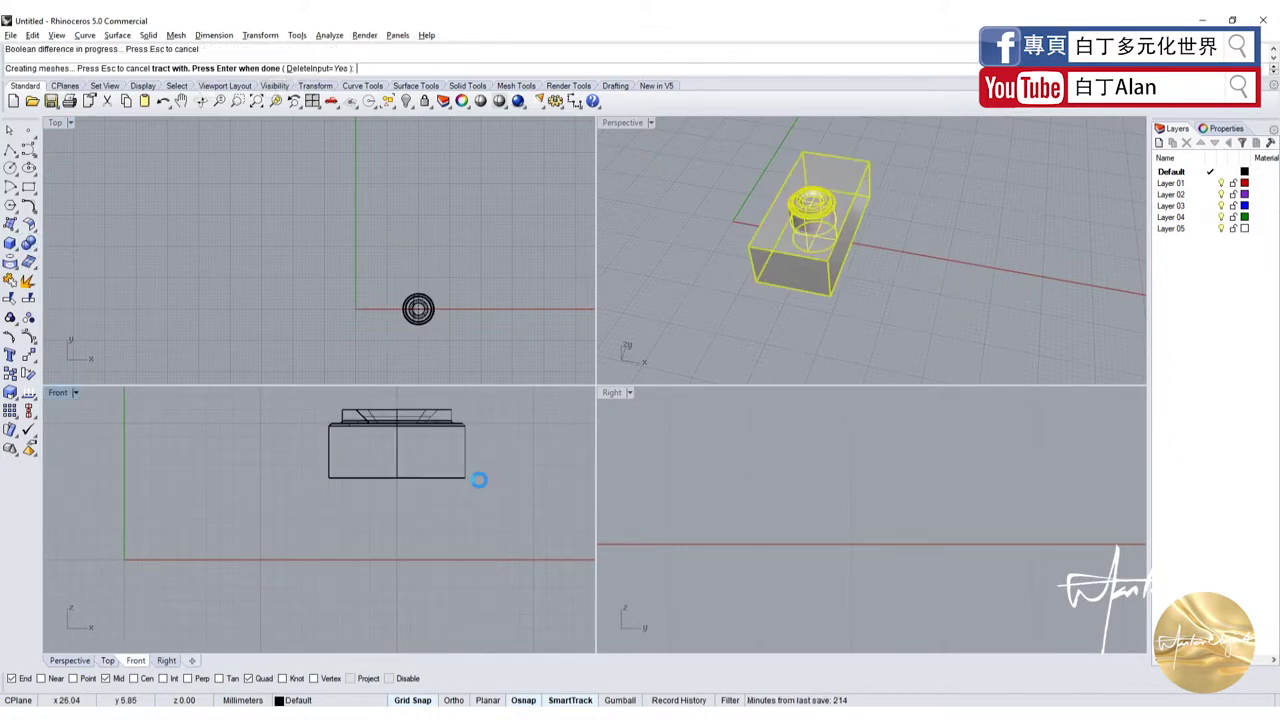
pyautogui.scroll(3, 885, 291)
pyautogui.scroll(3, 885, 291)
pyautogui.hotkey('ctrl', 'z')
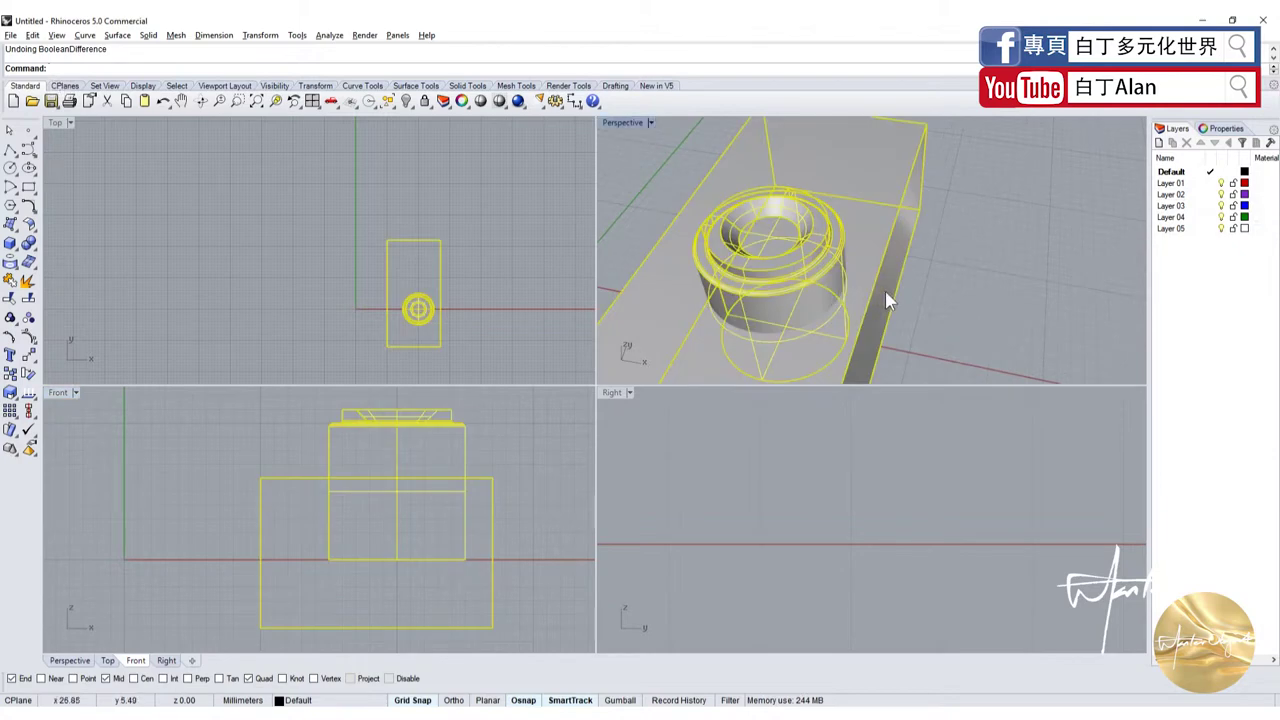
# Delete the trial box, leaving the hub cylinder selected.
pyautogui.click(885, 291)
pyautogui.click(820, 303)
pyautogui.click(883, 246)
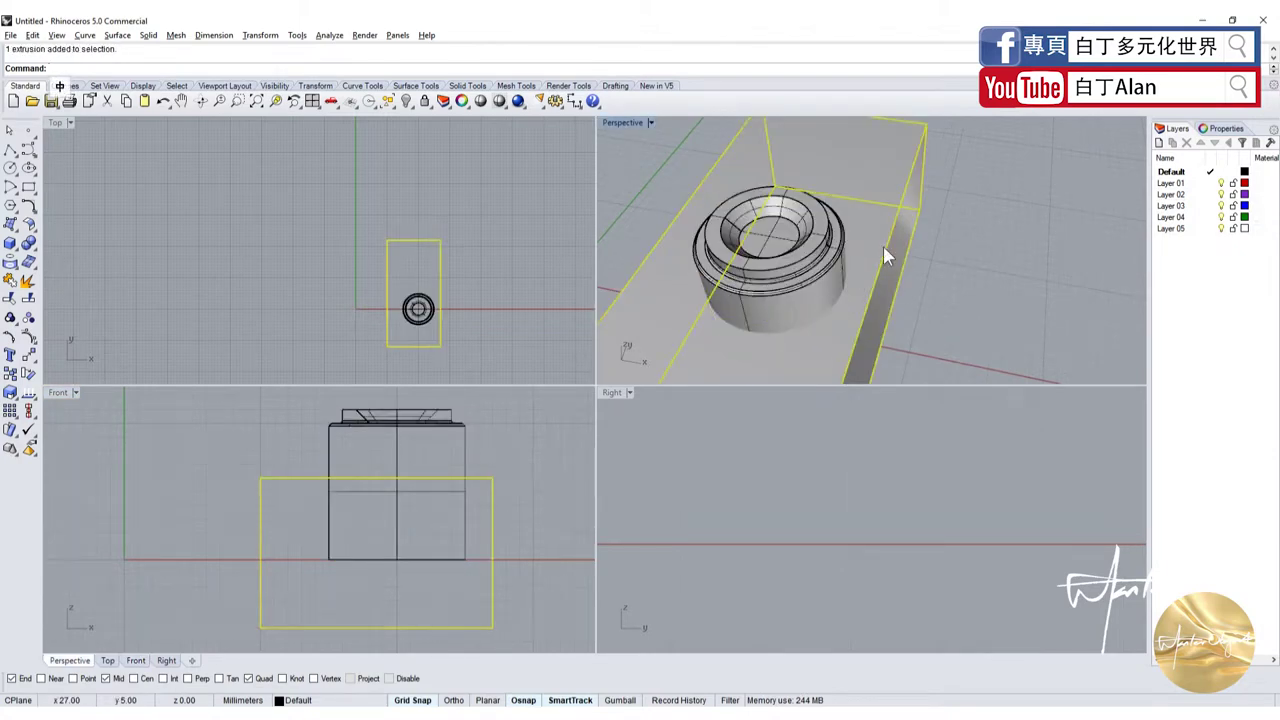
pyautogui.press('Delete')
pyautogui.click(465, 537)
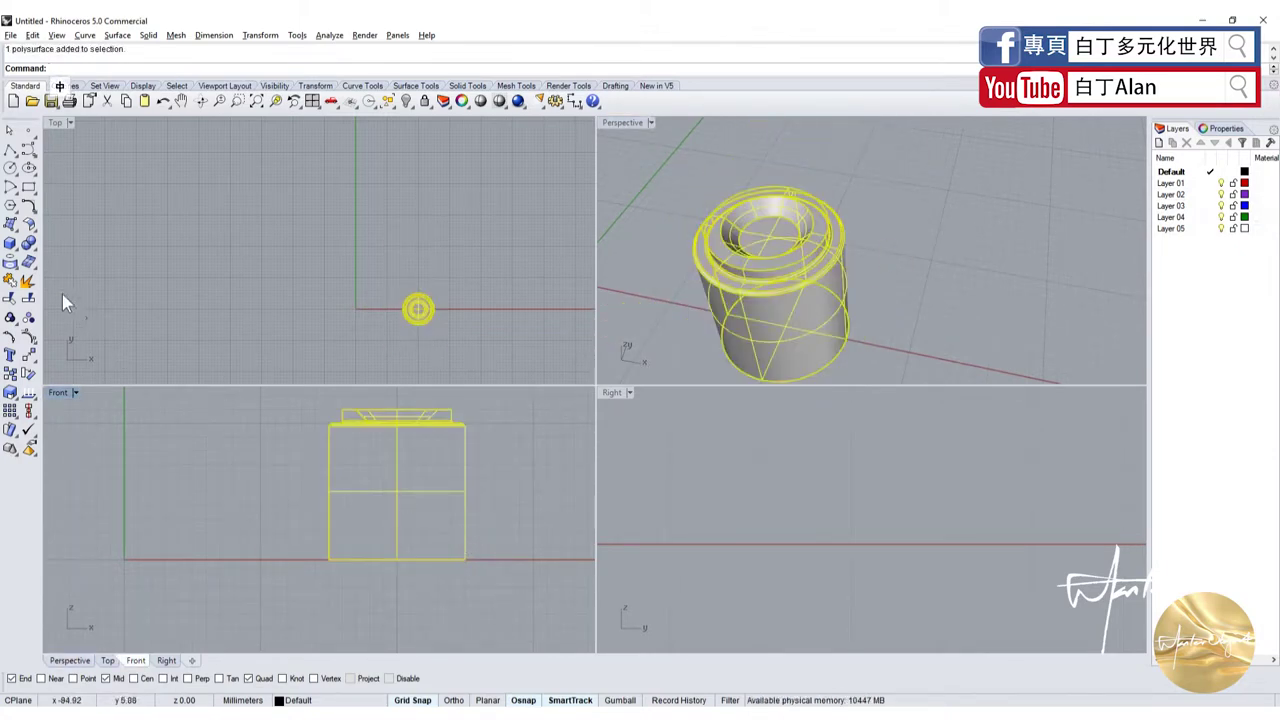
# Explode the hub and move its bottom face up to mid-height, in a maximized Perspective view.
pyautogui.click(28, 281)
pyautogui.click(465, 559)
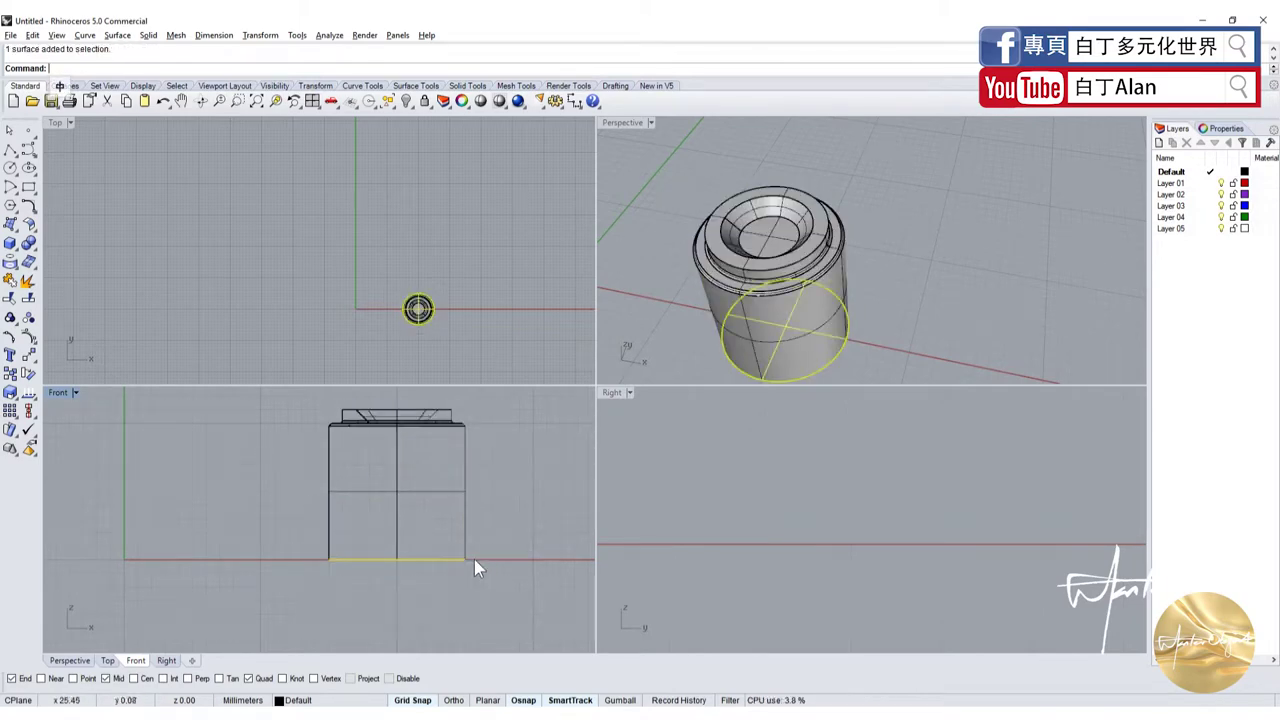
pyautogui.moveTo(460, 558); pyautogui.dragTo(476, 477)
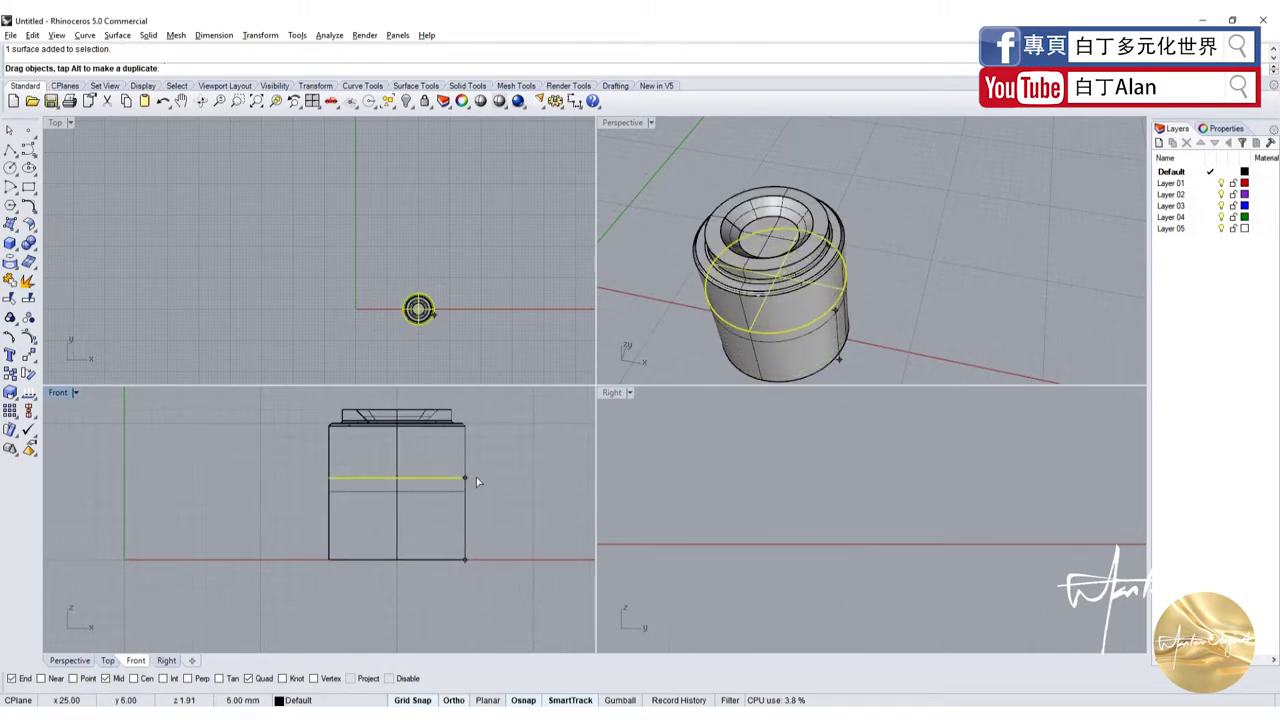
pyautogui.doubleClick(624, 122)
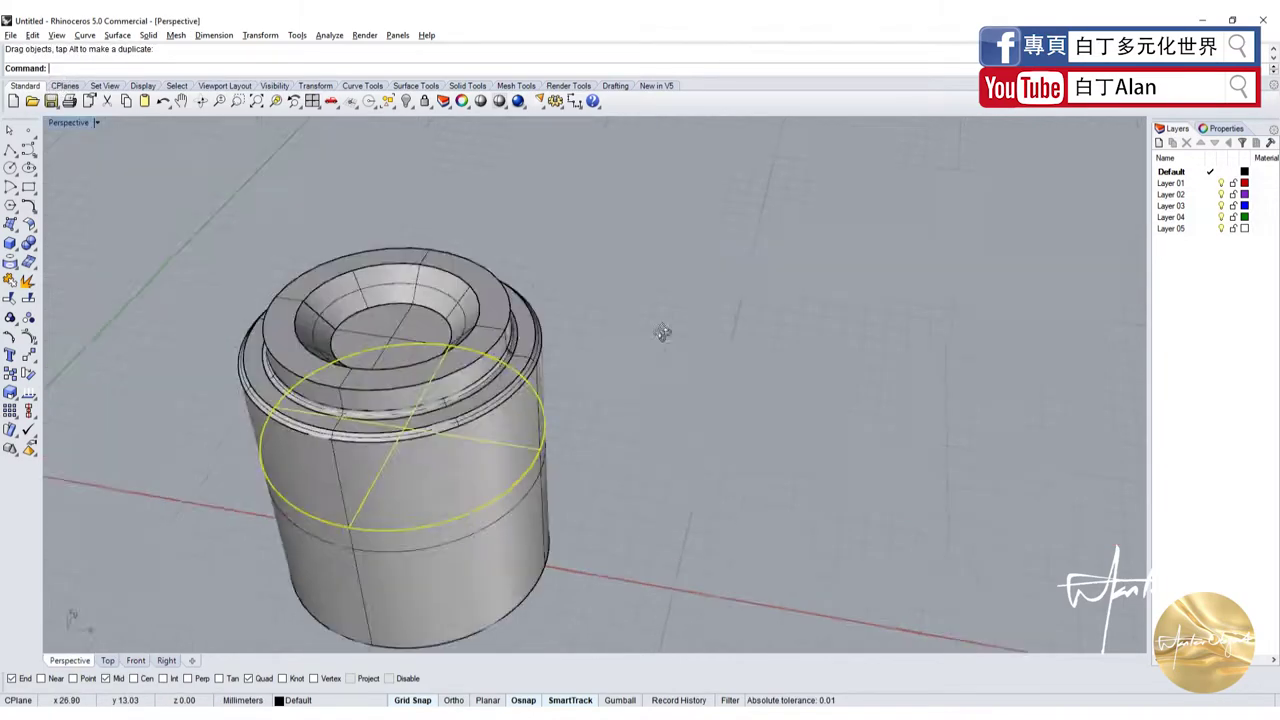
pyautogui.moveTo(662, 332)
pyautogui.mouseDown(button='right')
pyautogui.moveTo(729, 180)
pyautogui.moveTo(843, 286)
pyautogui.moveTo(593, 404)
pyautogui.mouseUp(button='right')
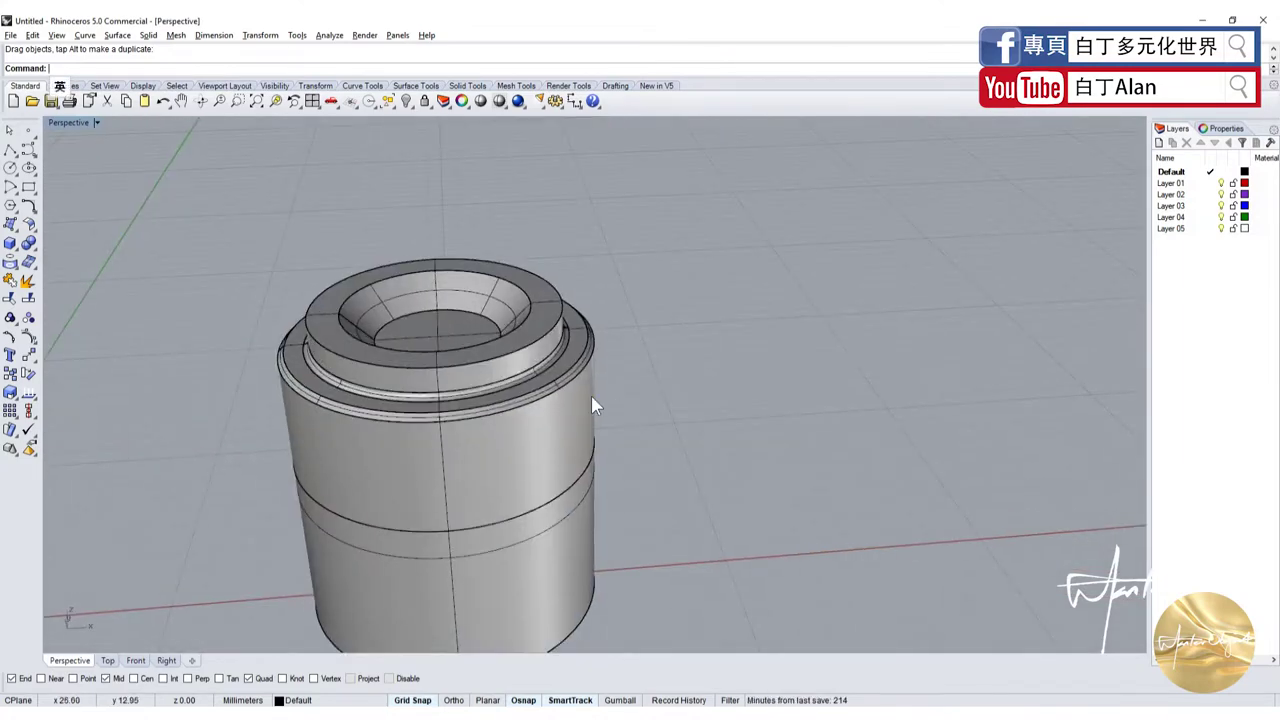
# Scale1D the hub's side surface so its bottom edge meets the raised bottom face.
pyautogui.click(592, 398)
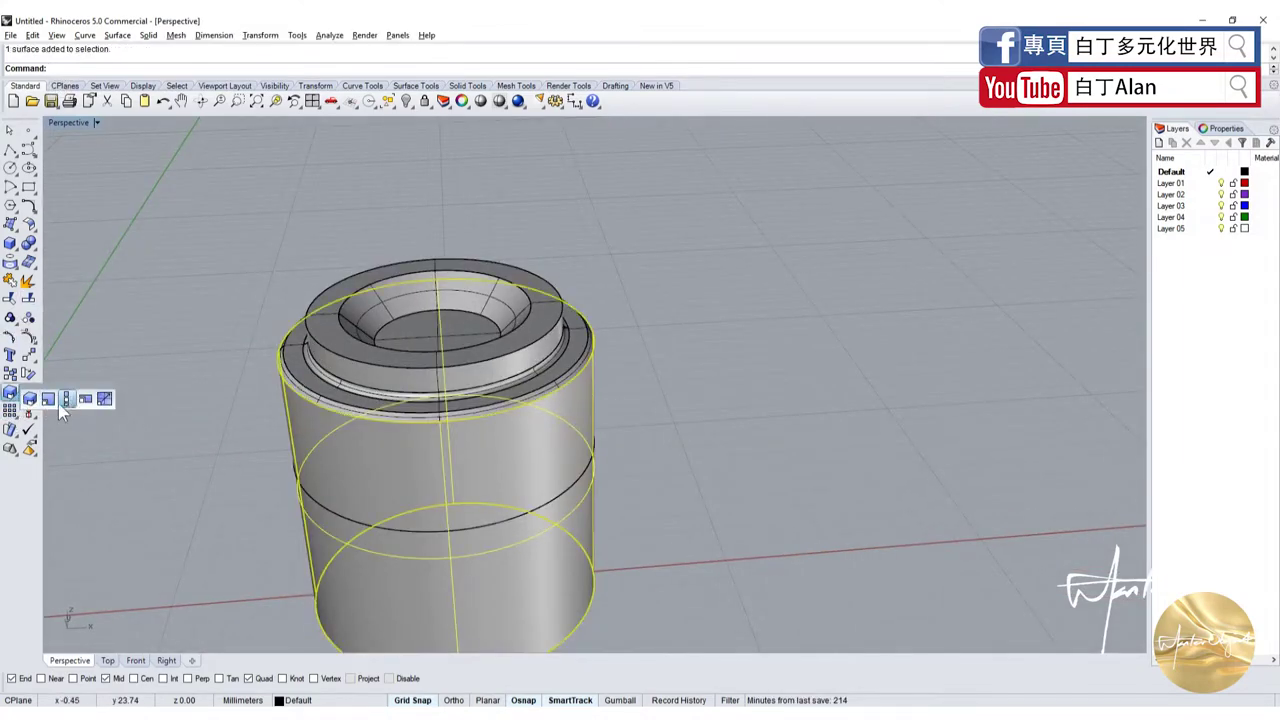
pyautogui.click(80, 398)
pyautogui.moveTo(609, 346); pyautogui.dragTo(563, 317, button='right')
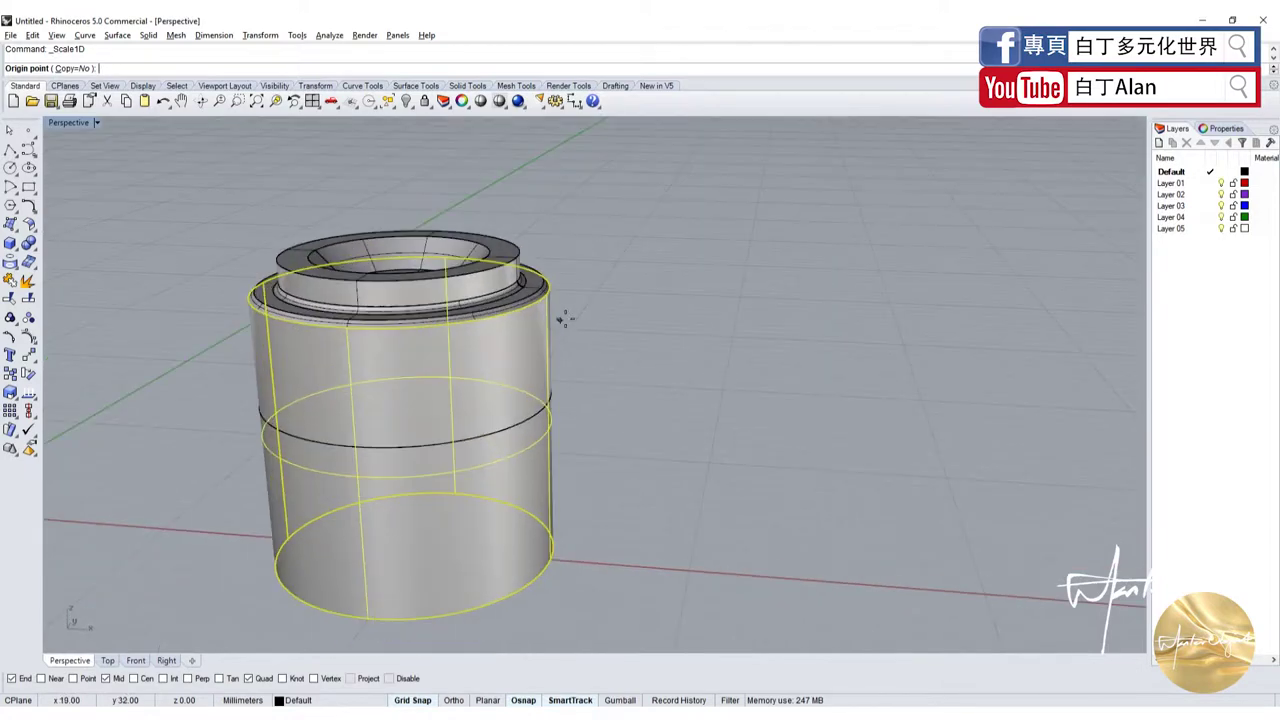
pyautogui.click(560, 312)
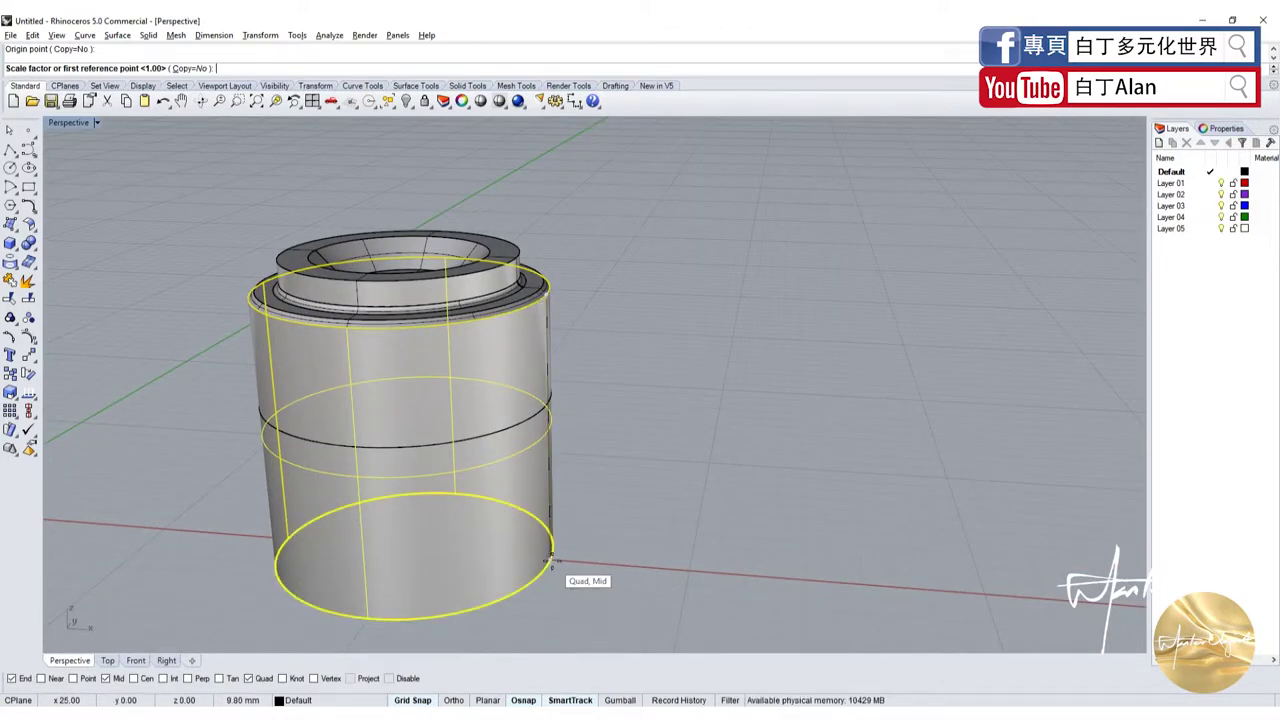
pyautogui.click(12, 395)
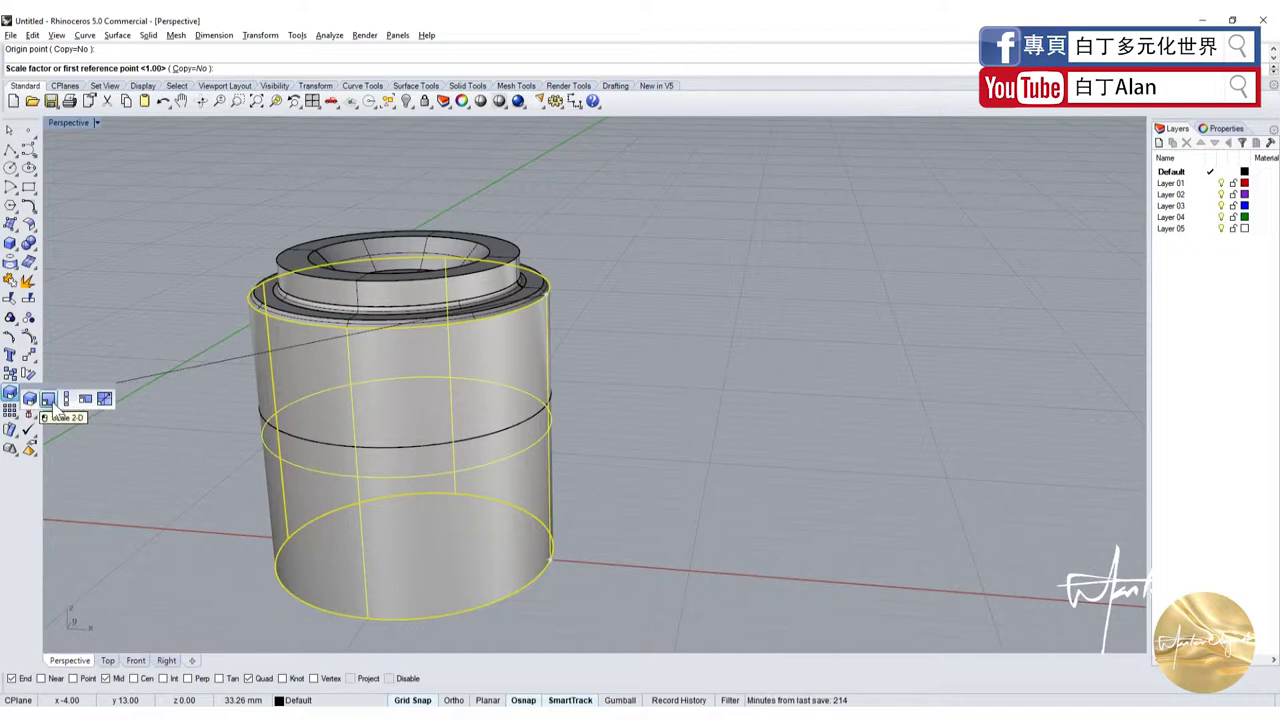
pyautogui.scroll(-2, 340, 357)
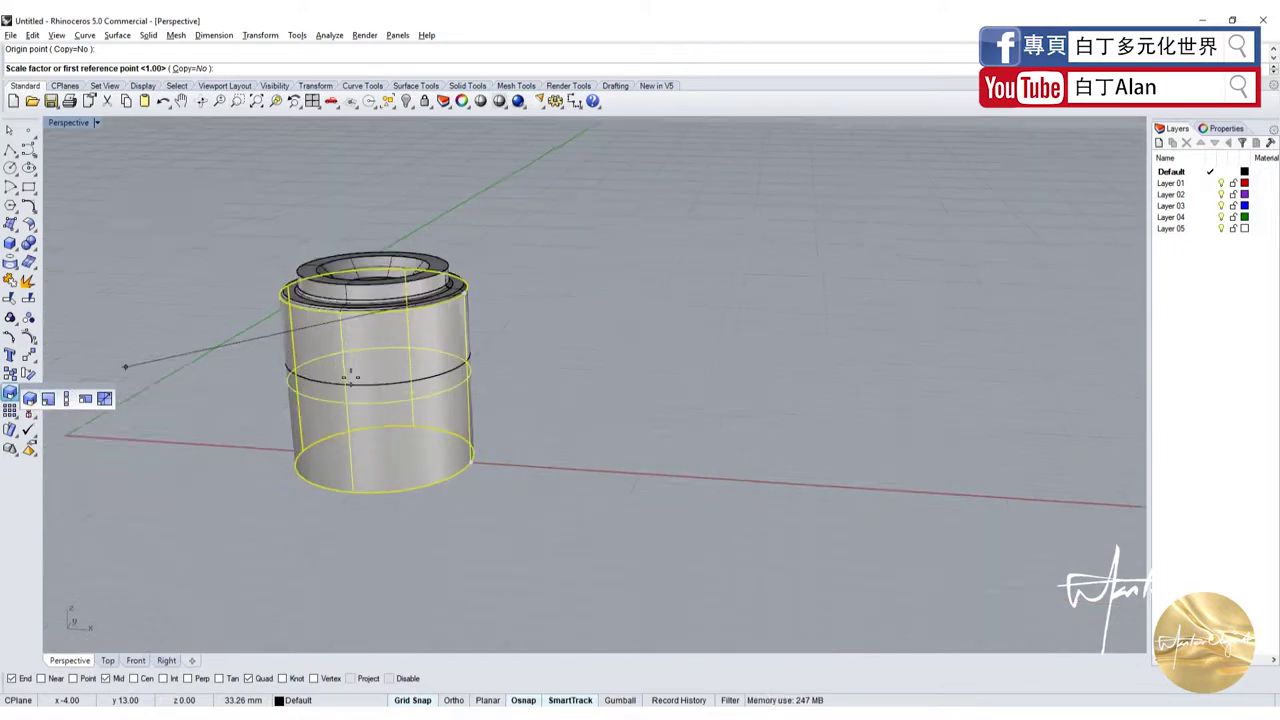
pyautogui.scroll(2, 535, 375)
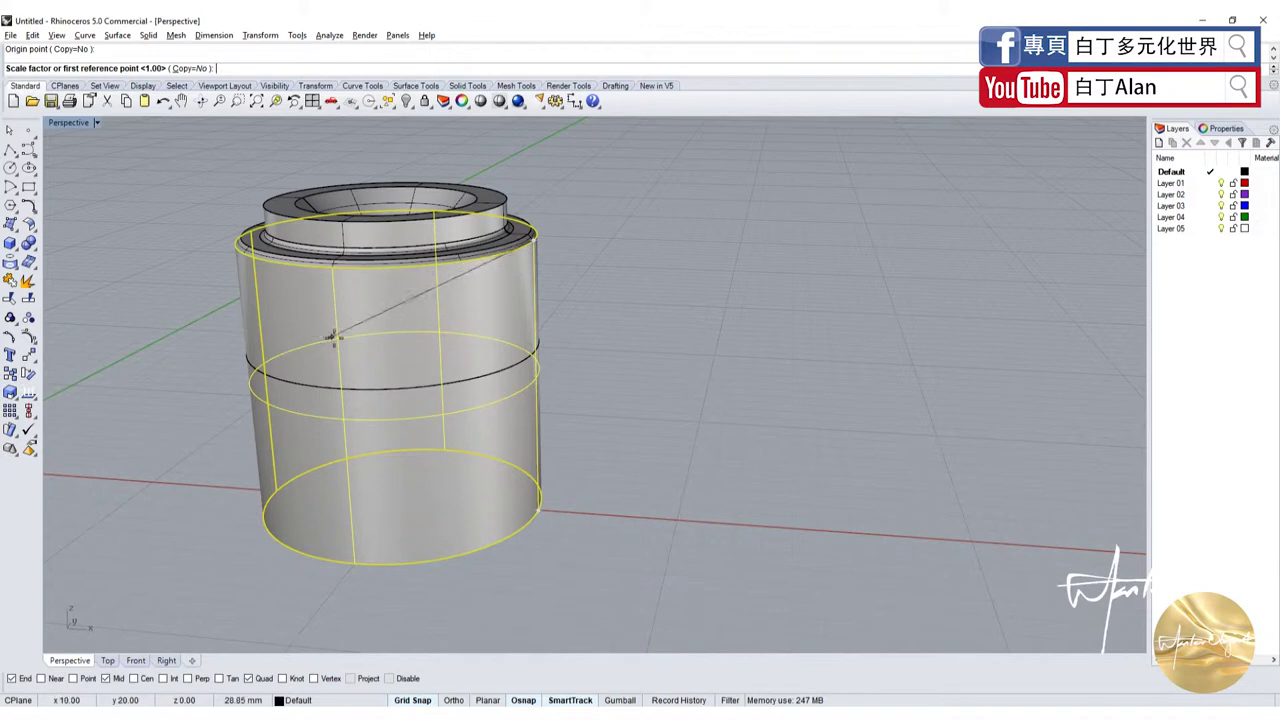
pyautogui.click(538, 509)
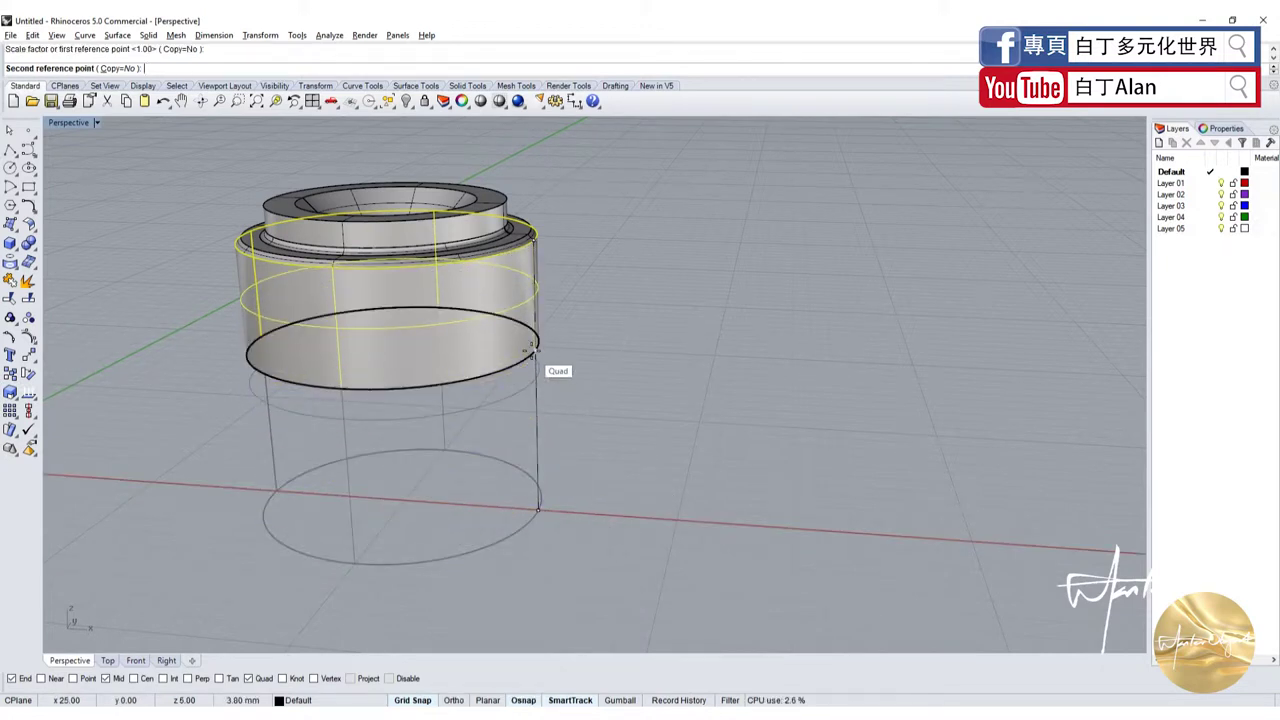
pyautogui.click(531, 349)
pyautogui.click(577, 366)
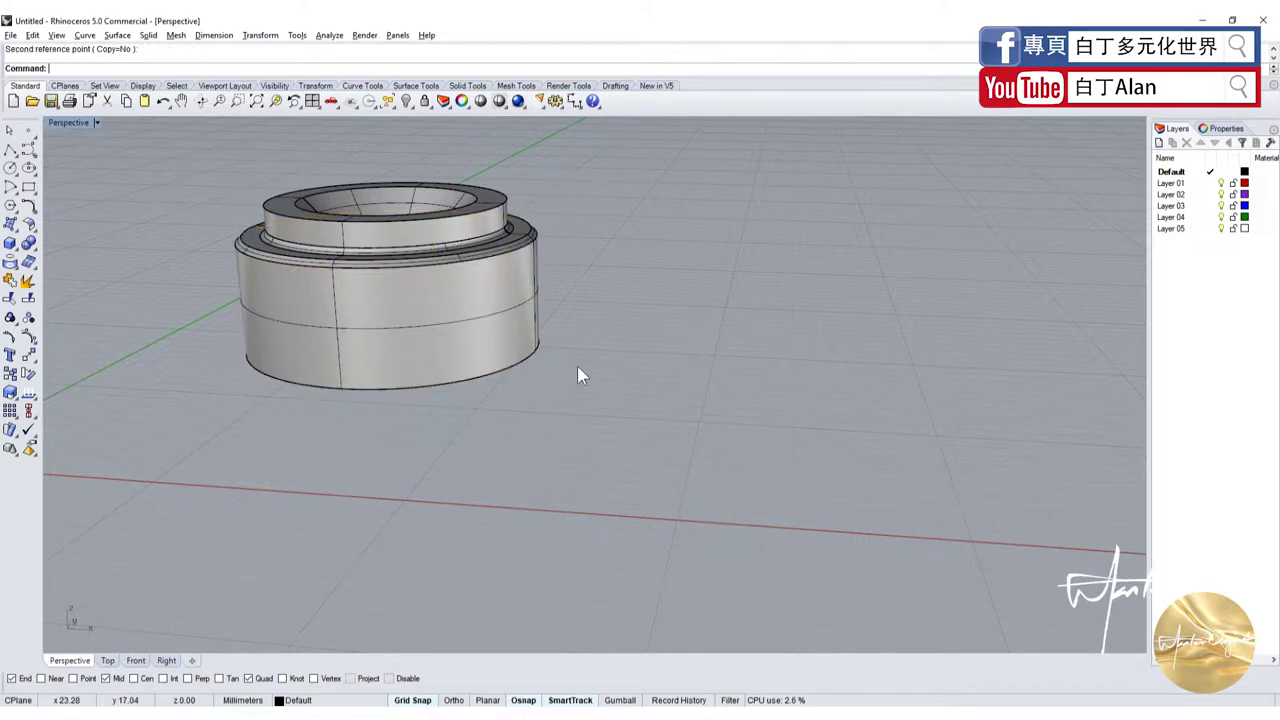
pyautogui.scroll(-5, 577, 366)
pyautogui.click(470, 308)
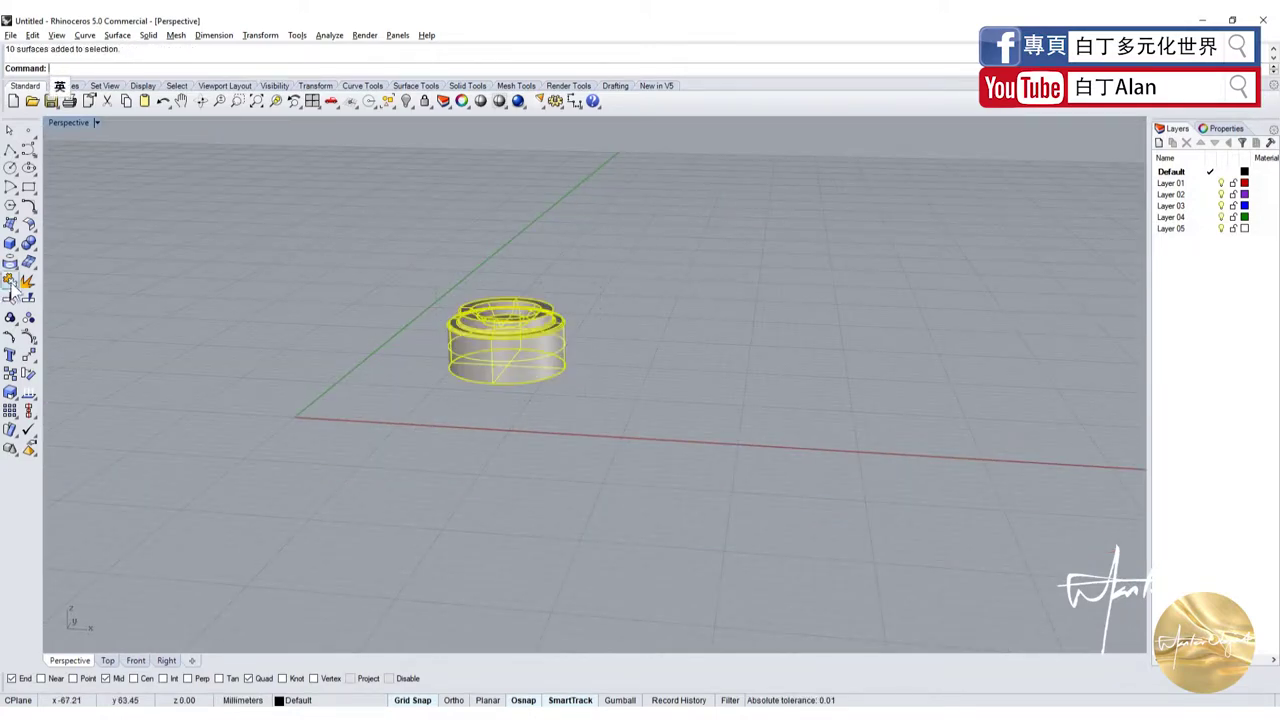
# Show the hidden outer ring again around the shortened hub.
pyautogui.click(304, 362)
pyautogui.moveTo(400, 364); pyautogui.dragTo(525, 365, button='right')
pyautogui.scroll(5, 523, 373)
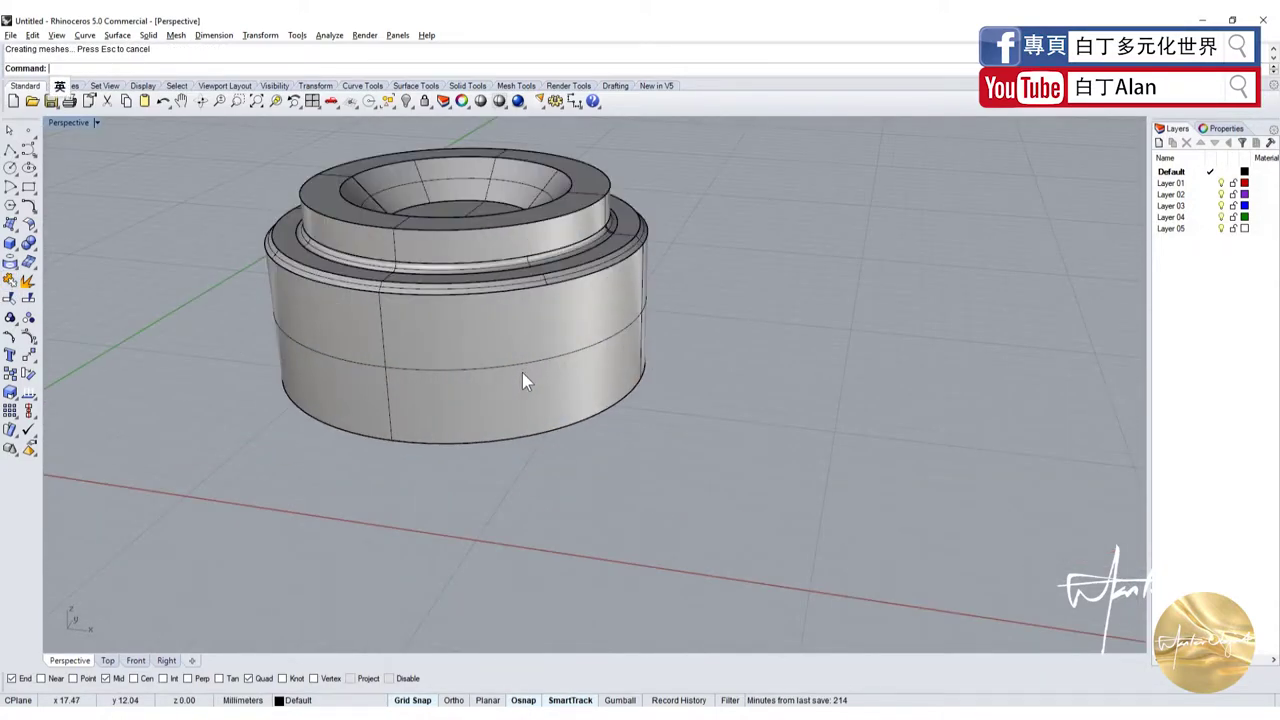
pyautogui.scroll(-5, 522, 372)
pyautogui.click(522, 372)
pyautogui.click(407, 103)
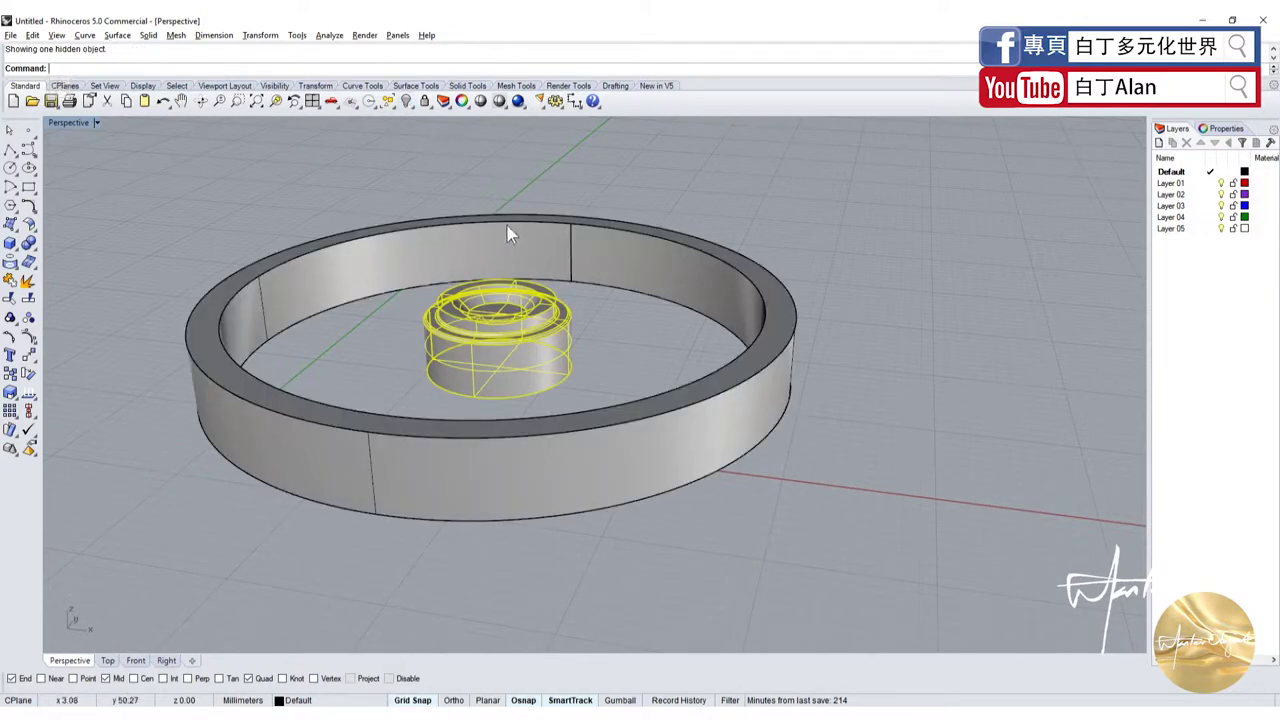
pyautogui.click(572, 310)
pyautogui.scroll(-3, 616, 354)
pyautogui.moveTo(616, 354)
pyautogui.mouseDown(button='right')
pyautogui.moveTo(580, 497)
pyautogui.moveTo(590, 372)
pyautogui.mouseUp(button='right')
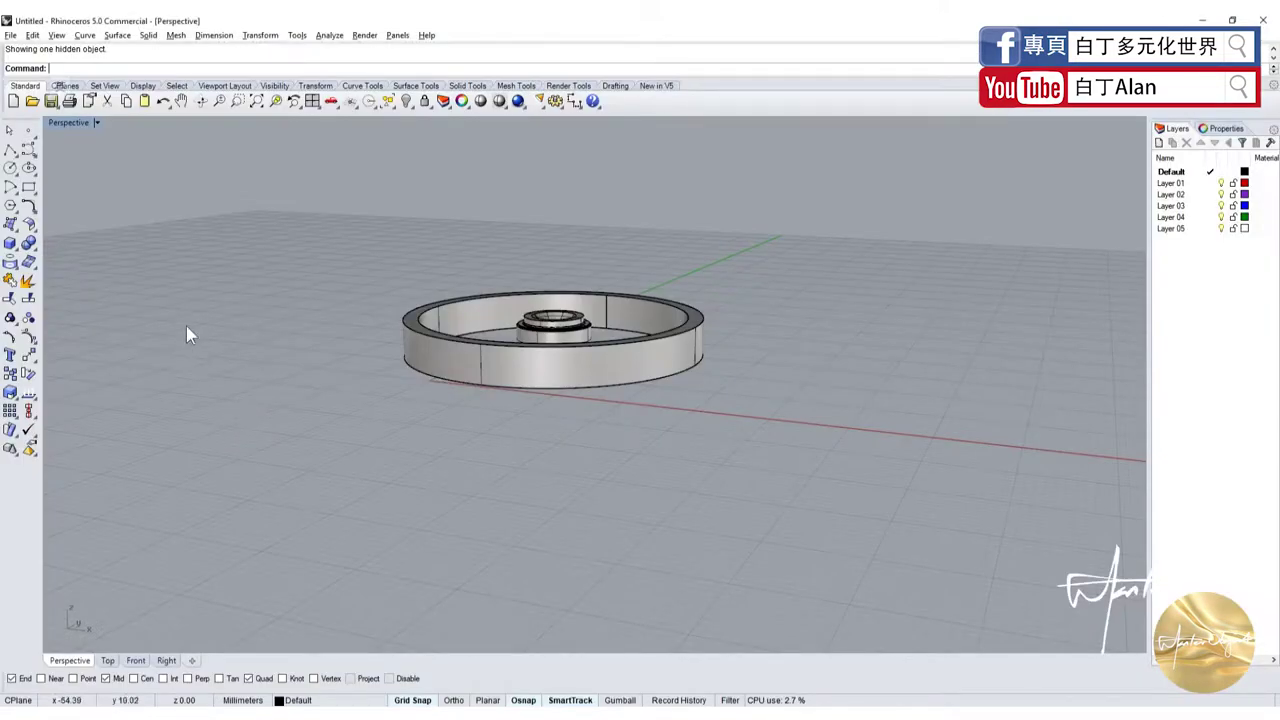
pyautogui.click(12, 246)
# Draw a radius-5 peg cylinder based at the ring's mid-height edge, ending in Top view.
pyautogui.click(48, 250)
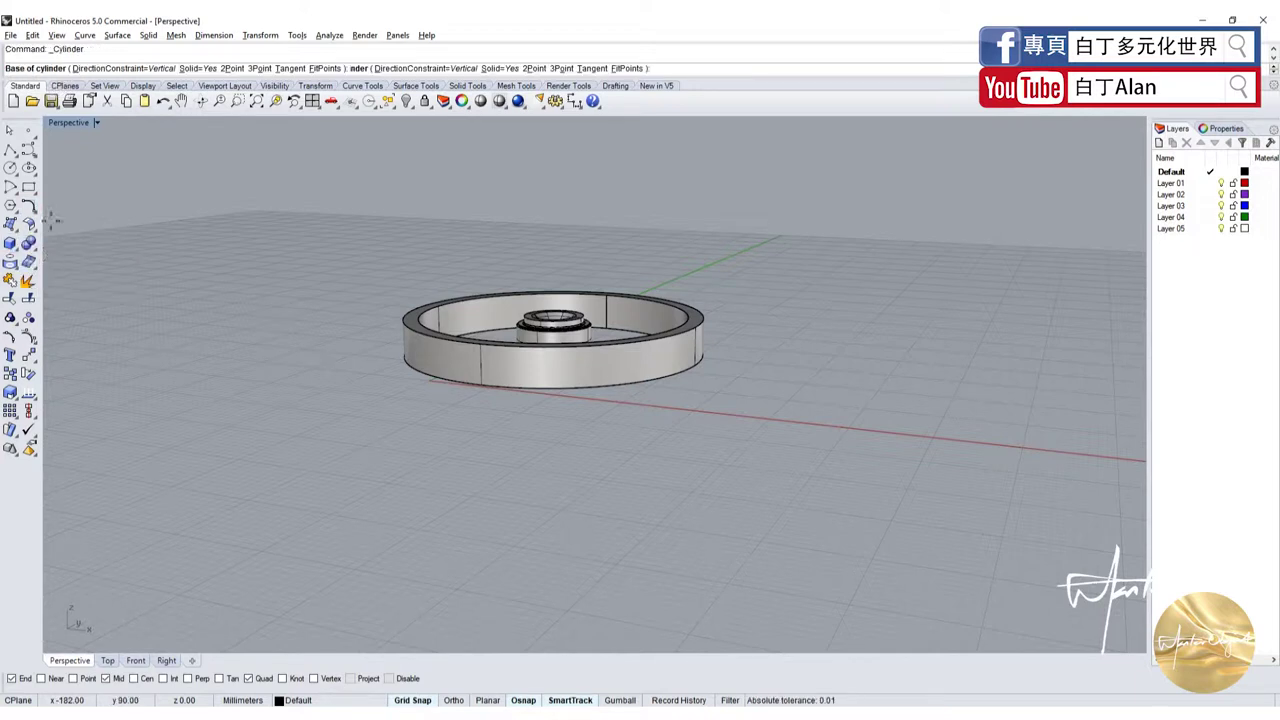
pyautogui.scroll(-2, 397, 557)
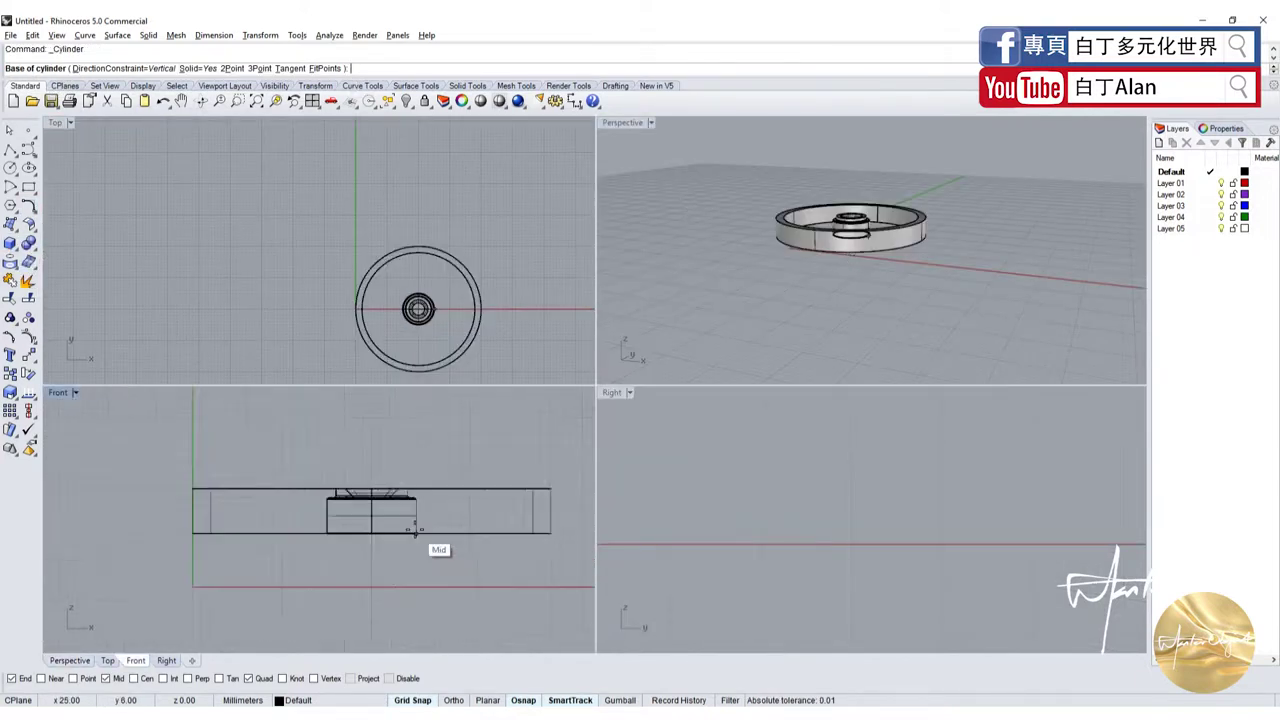
pyautogui.scroll(2, 349, 500)
pyautogui.scroll(-2, 349, 517)
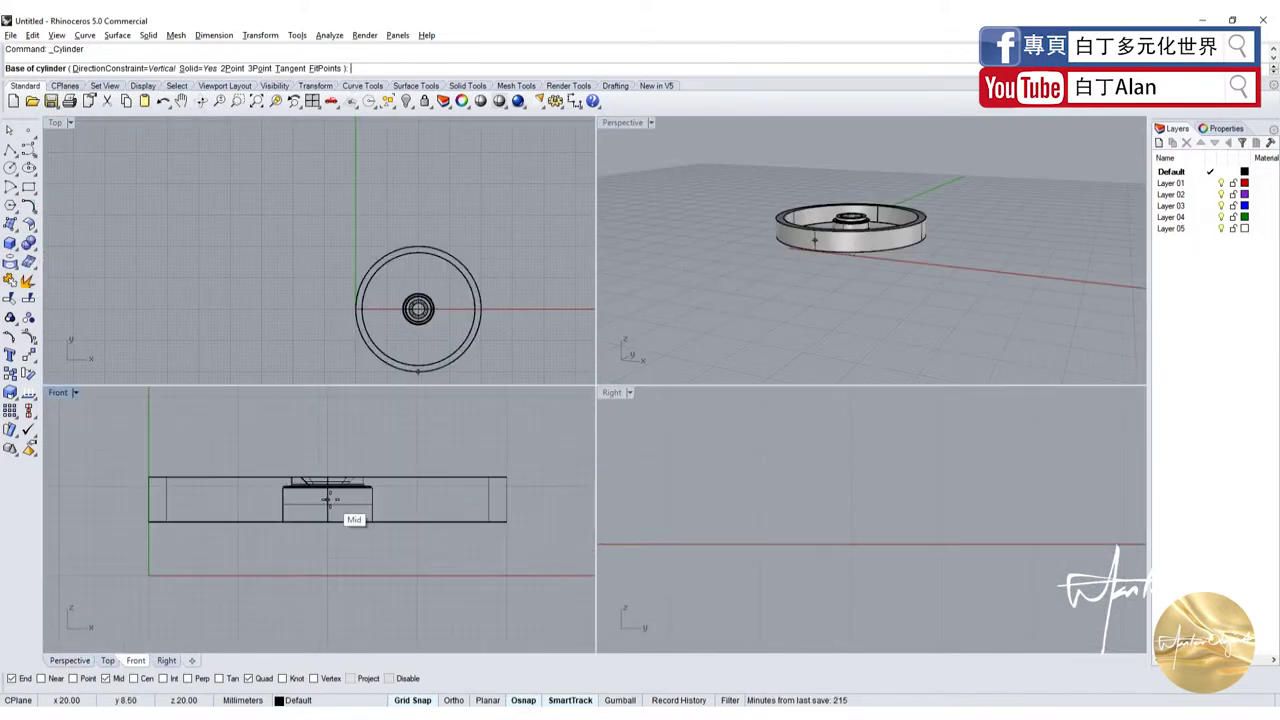
pyautogui.click(146, 505)
pyautogui.scroll(2, 560, 490)
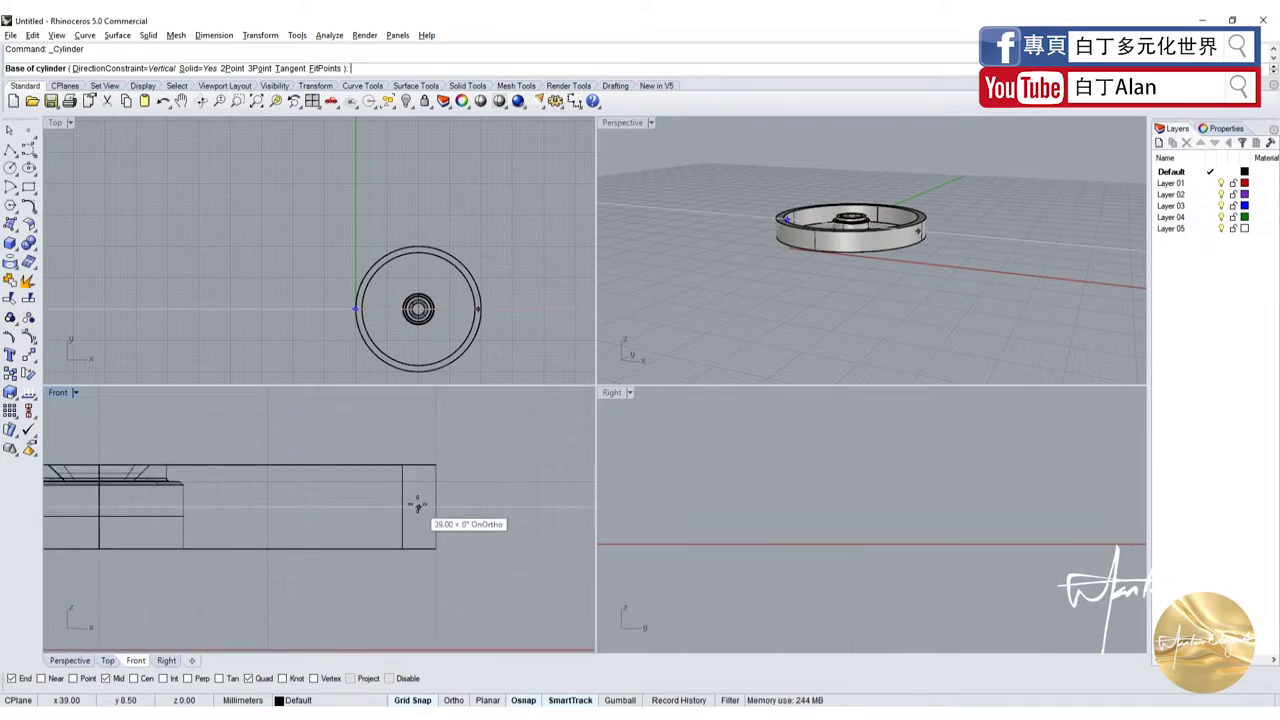
pyautogui.click(98, 503)
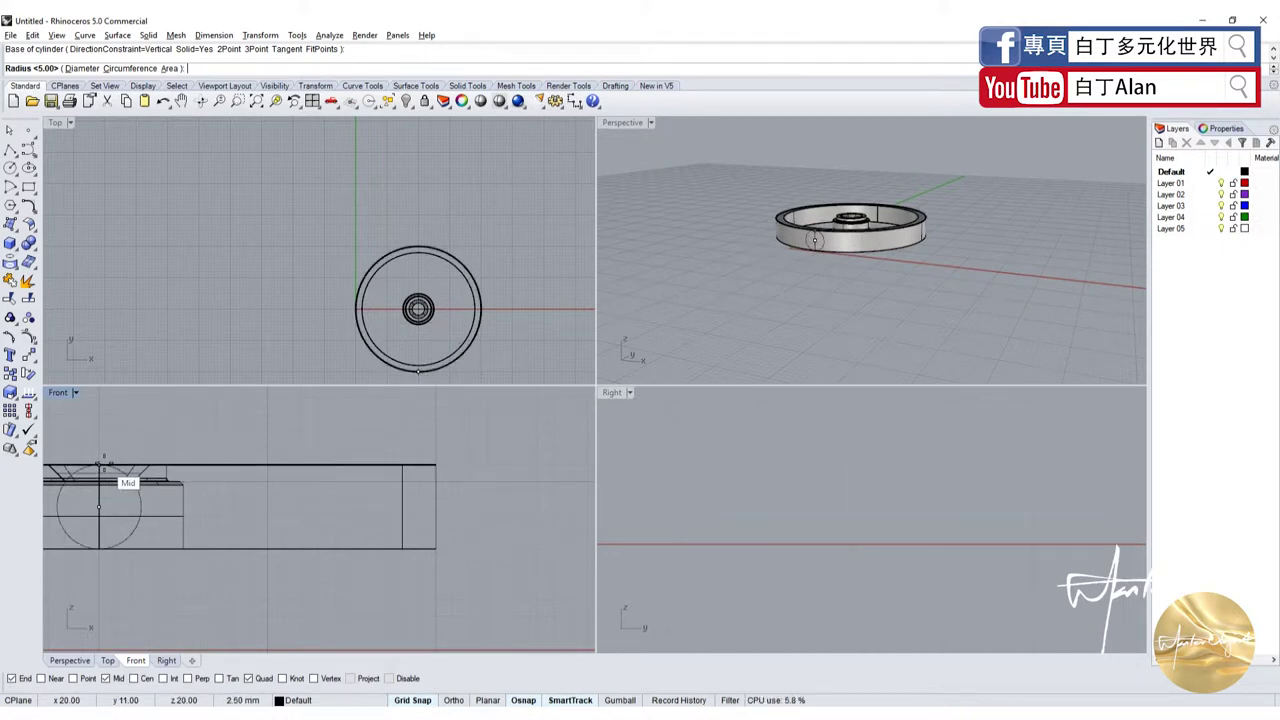
pyautogui.click(101, 466)
pyautogui.scroll(3, 430, 320)
pyautogui.scroll(-3, 434, 280)
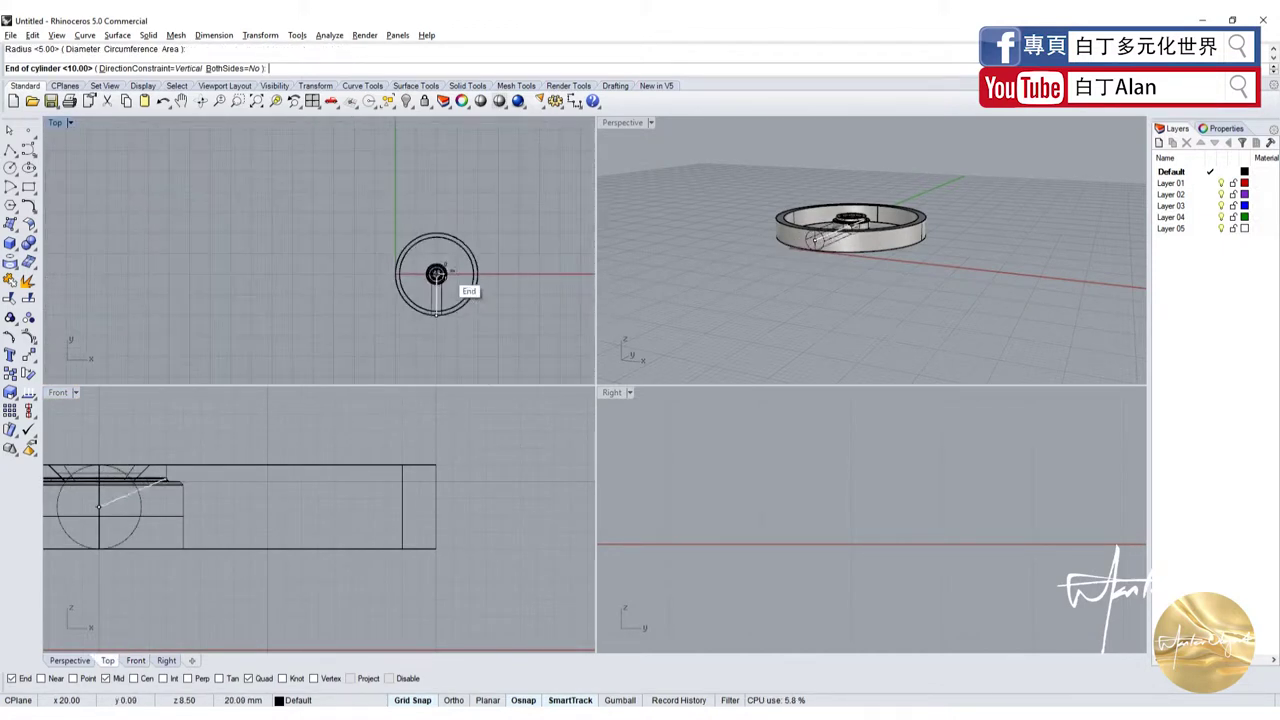
pyautogui.scroll(4, 433, 341)
pyautogui.scroll(2, 433, 341)
pyautogui.click(460, 330)
pyautogui.click(463, 330)
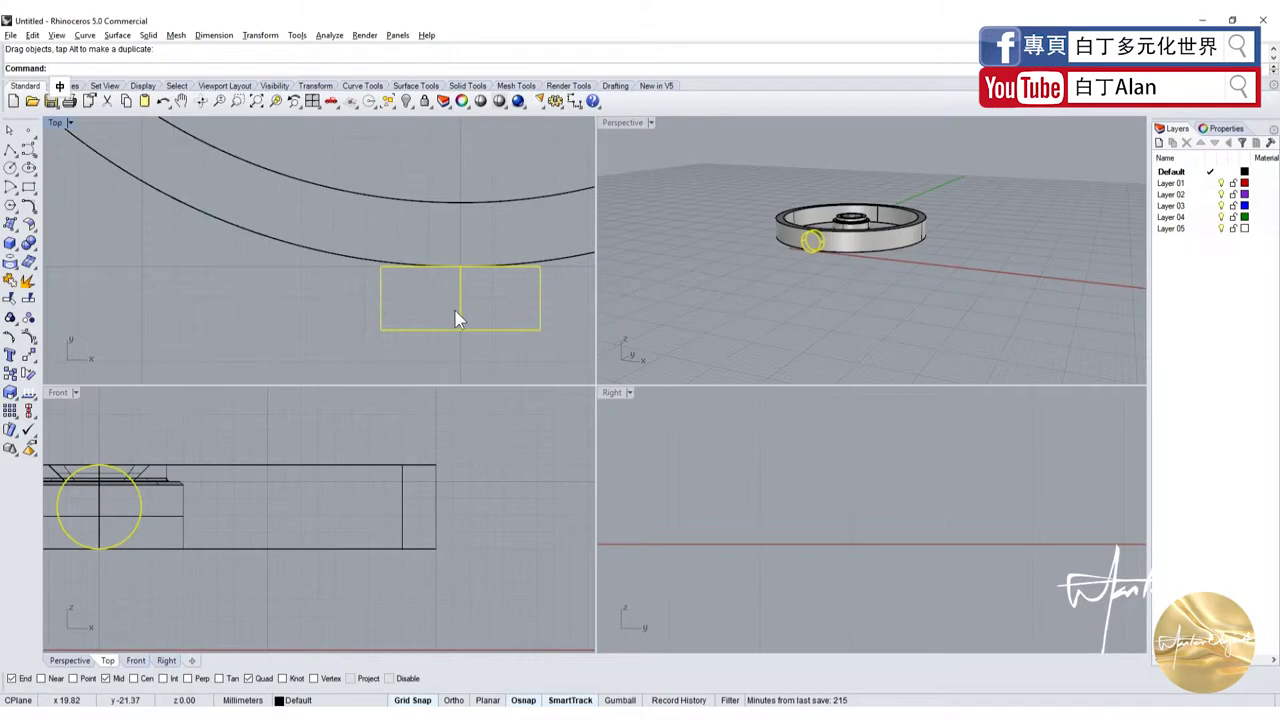
# Add a radius-2.5 cylinder from the peg centre and move it across the ring wall.
pyautogui.click(461, 330)
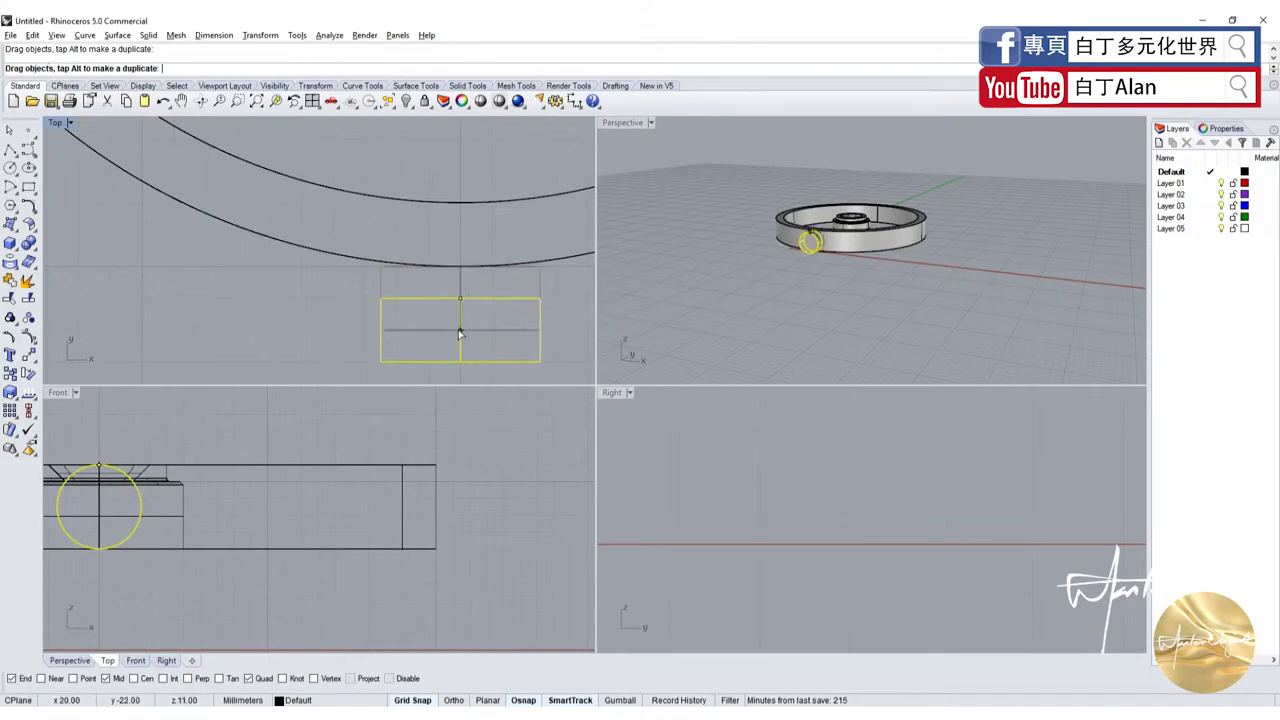
pyautogui.press('Return')
pyautogui.click(98, 507)
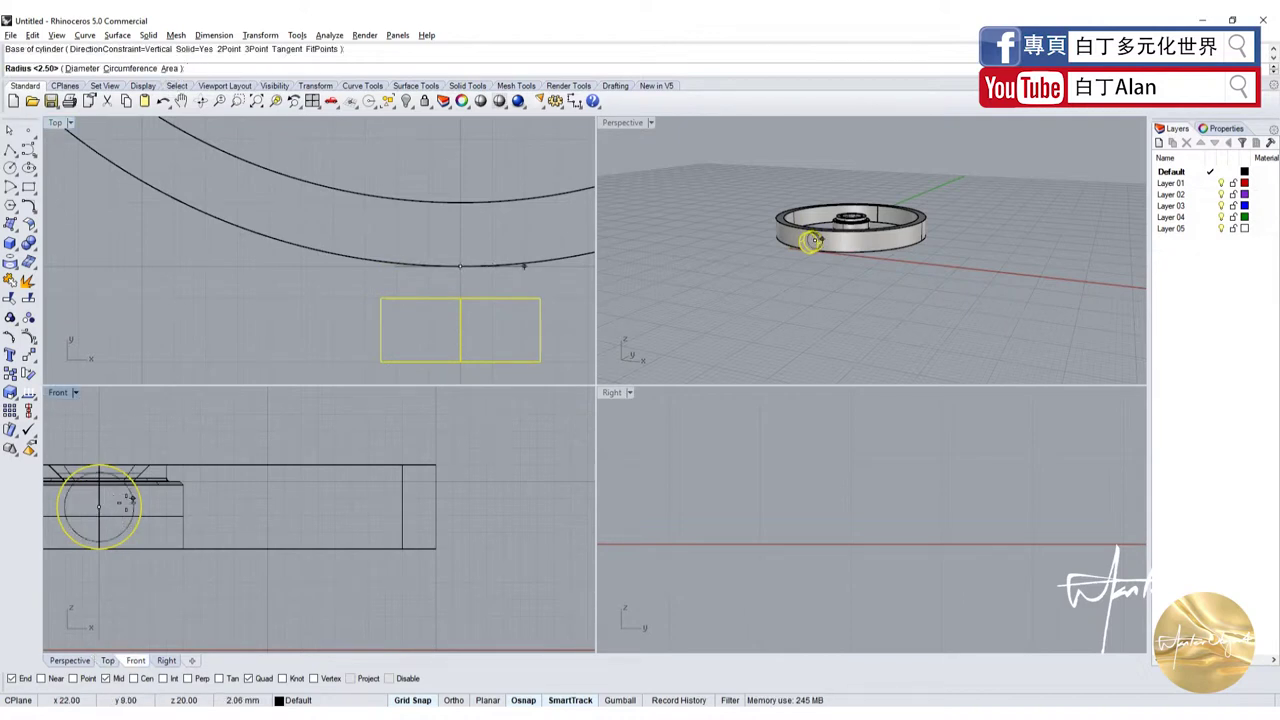
pyautogui.click(129, 497)
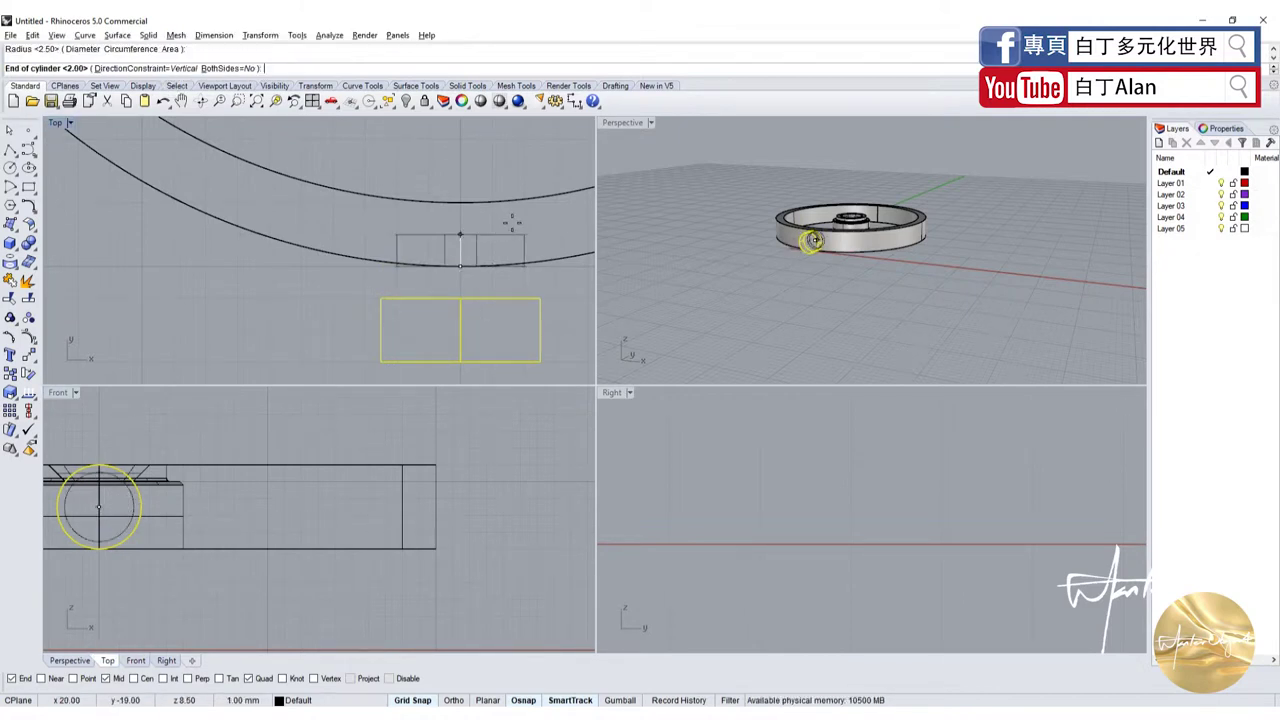
pyautogui.scroll(-5, 512, 223)
pyautogui.click(517, 167)
pyautogui.moveTo(490, 182); pyautogui.dragTo(493, 203)
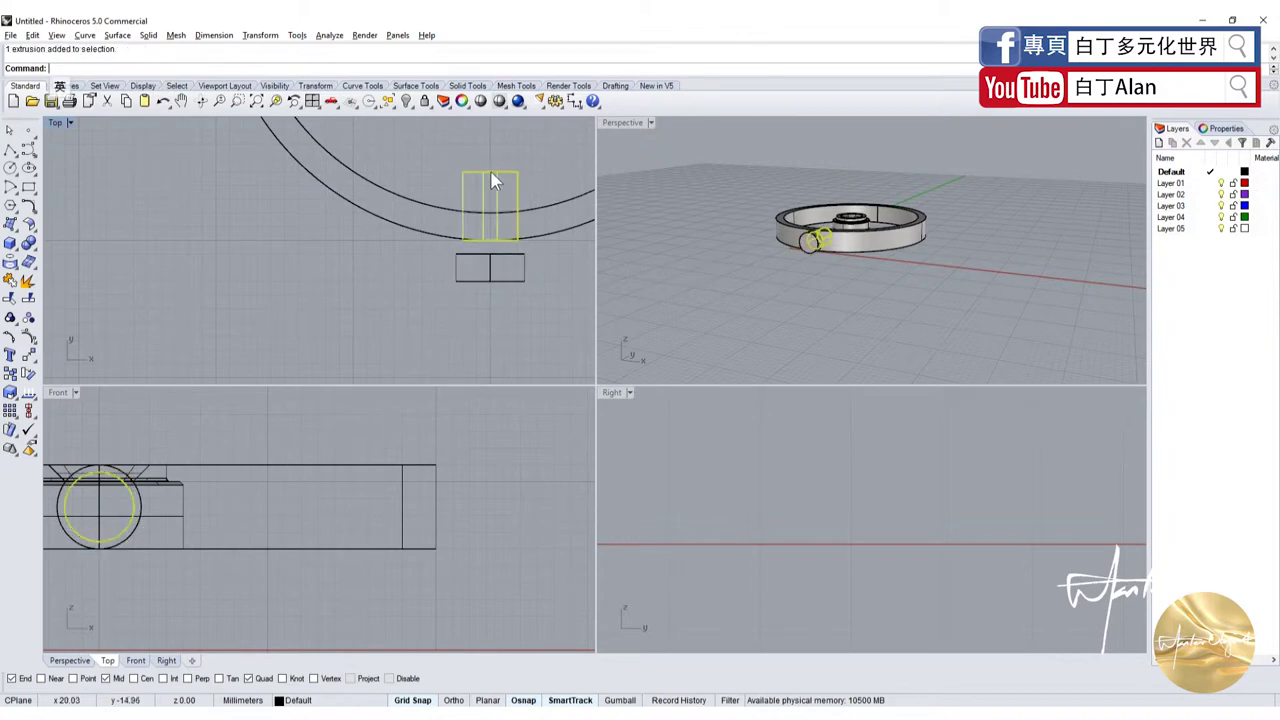
pyautogui.doubleClick(630, 122)
pyautogui.scroll(1, 556, 414)
pyautogui.click(556, 414)
pyautogui.scroll(3, 485, 432)
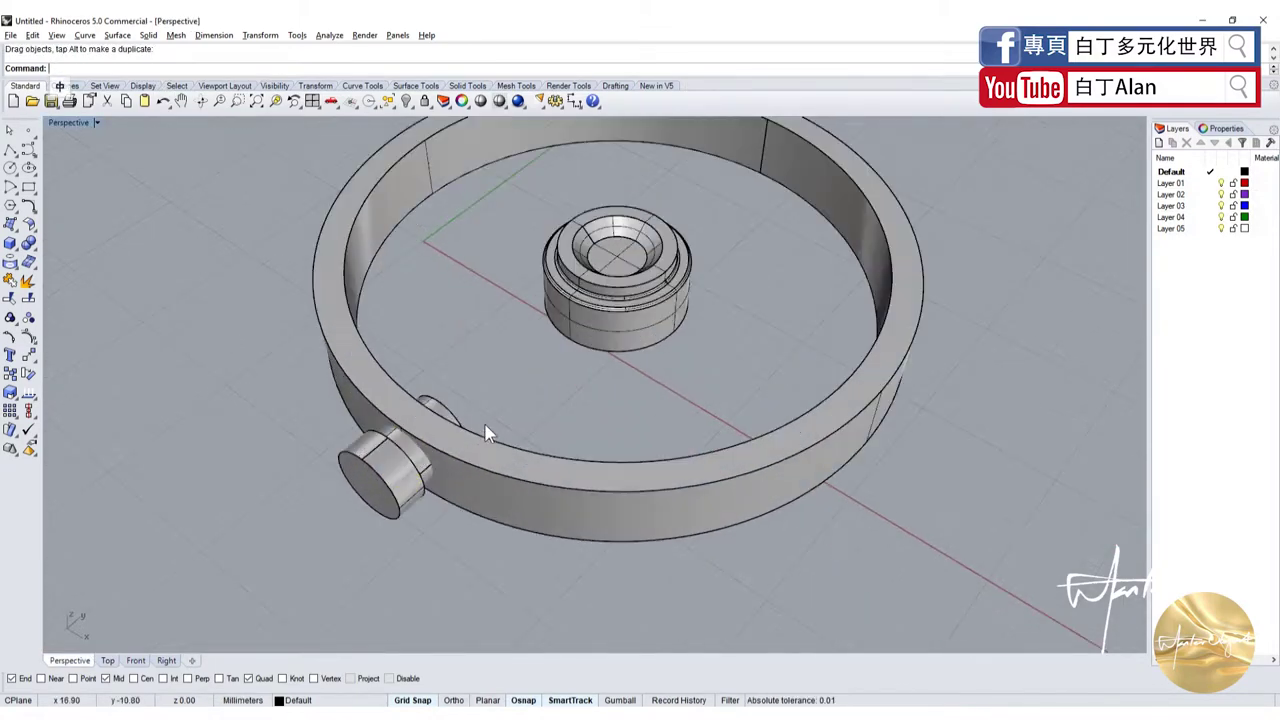
# Draw a thin spoke rod from the peg centre to the hub.
pyautogui.doubleClick(70, 122)
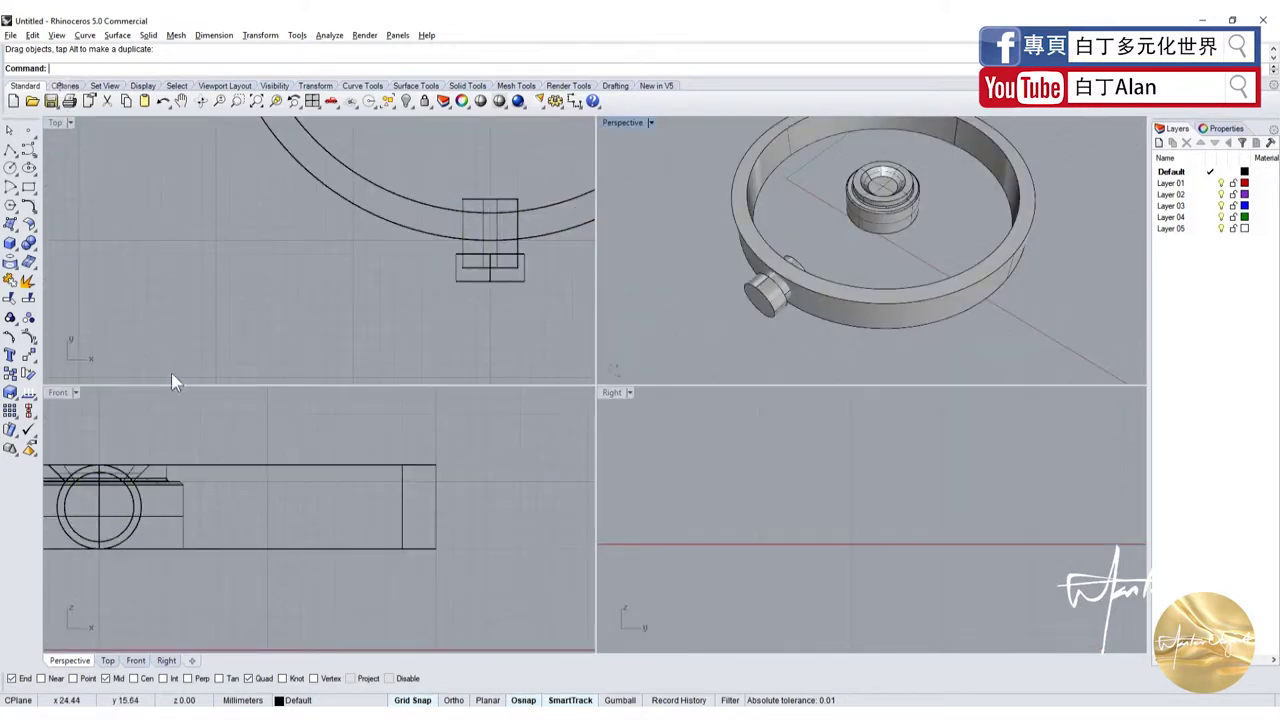
pyautogui.rightClick(82, 512)
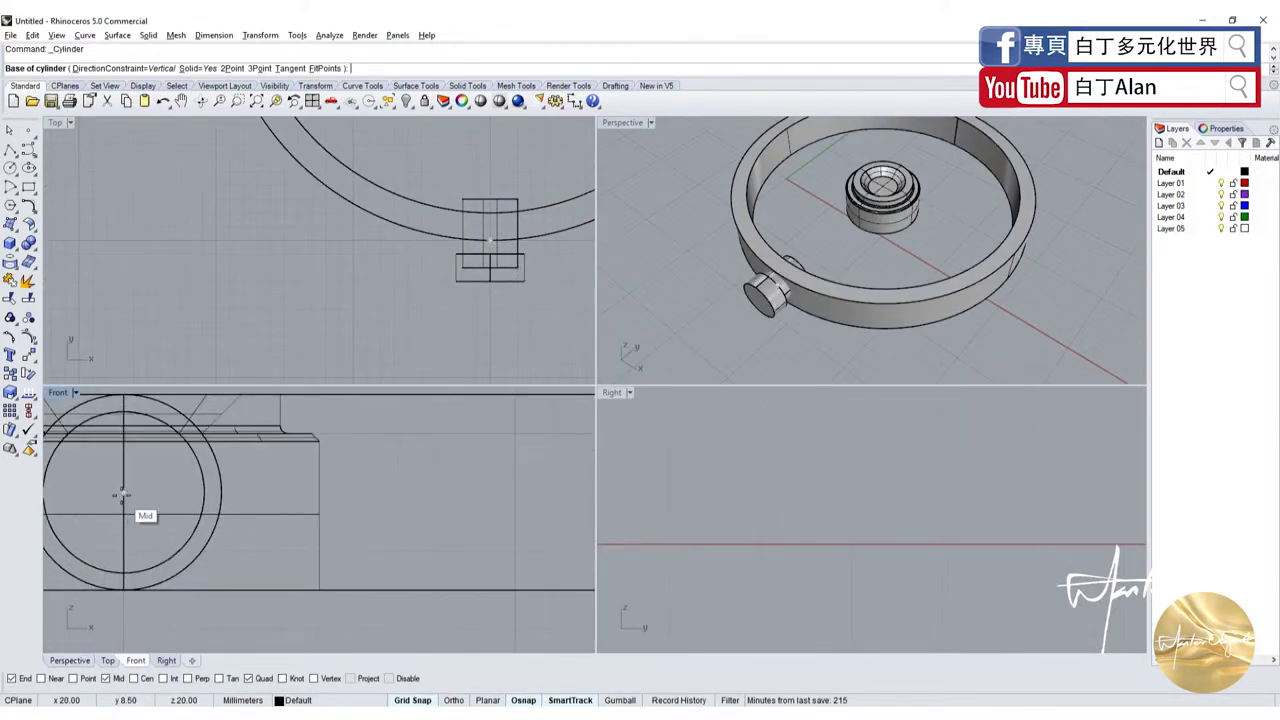
pyautogui.click(123, 491)
pyautogui.click(141, 490)
pyautogui.scroll(-3, 141, 490)
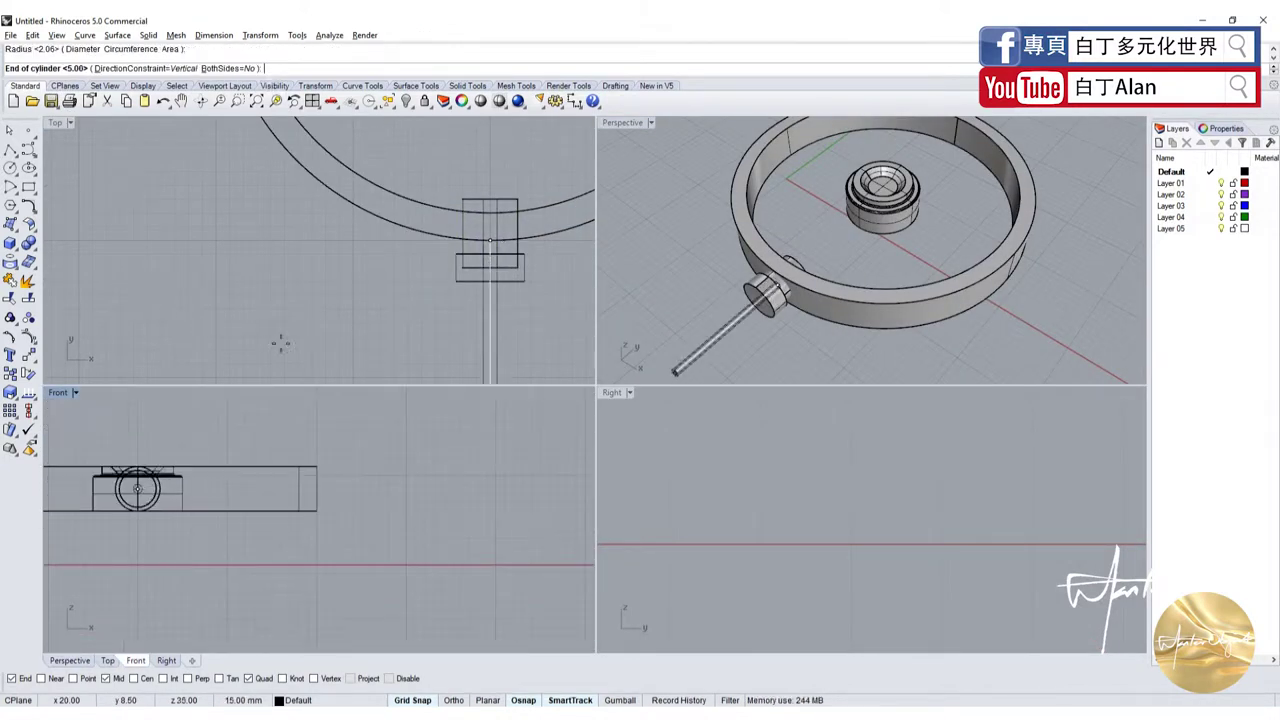
pyautogui.scroll(-2, 443, 182)
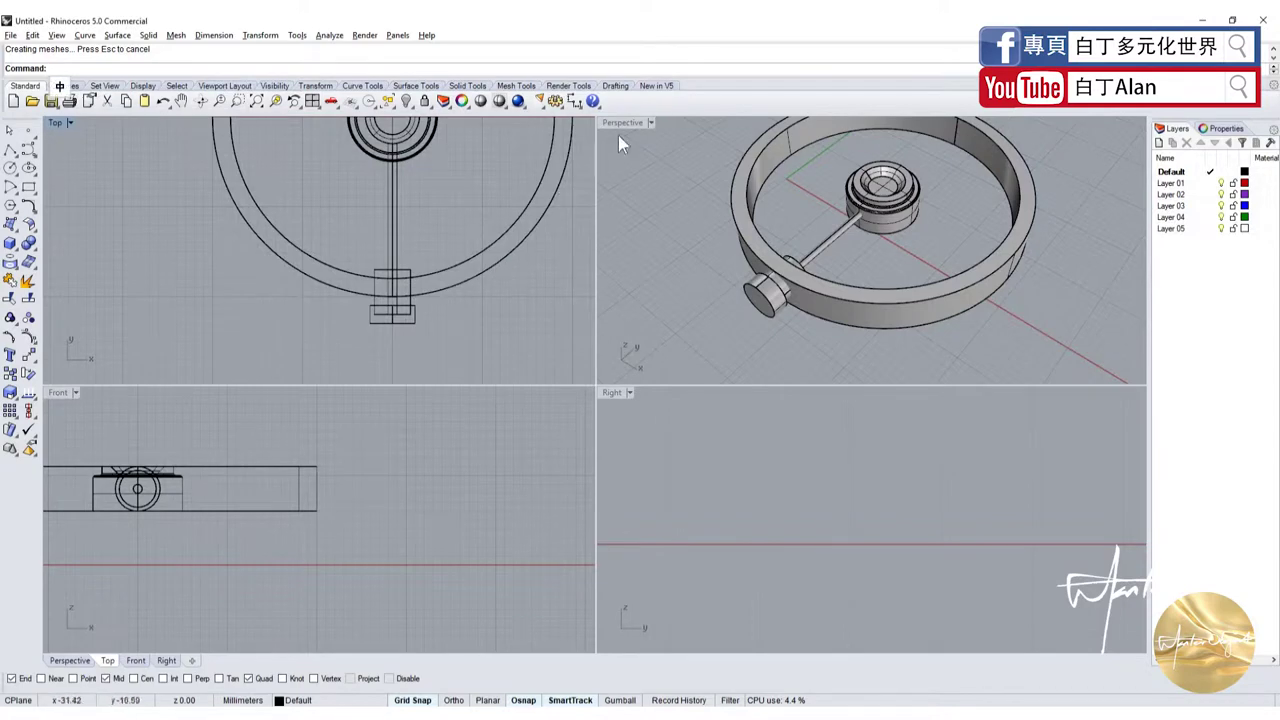
pyautogui.doubleClick(618, 130)
# Group the spoke rod with the small ring-wall cylinder and copy the group.
pyautogui.click(506, 340)
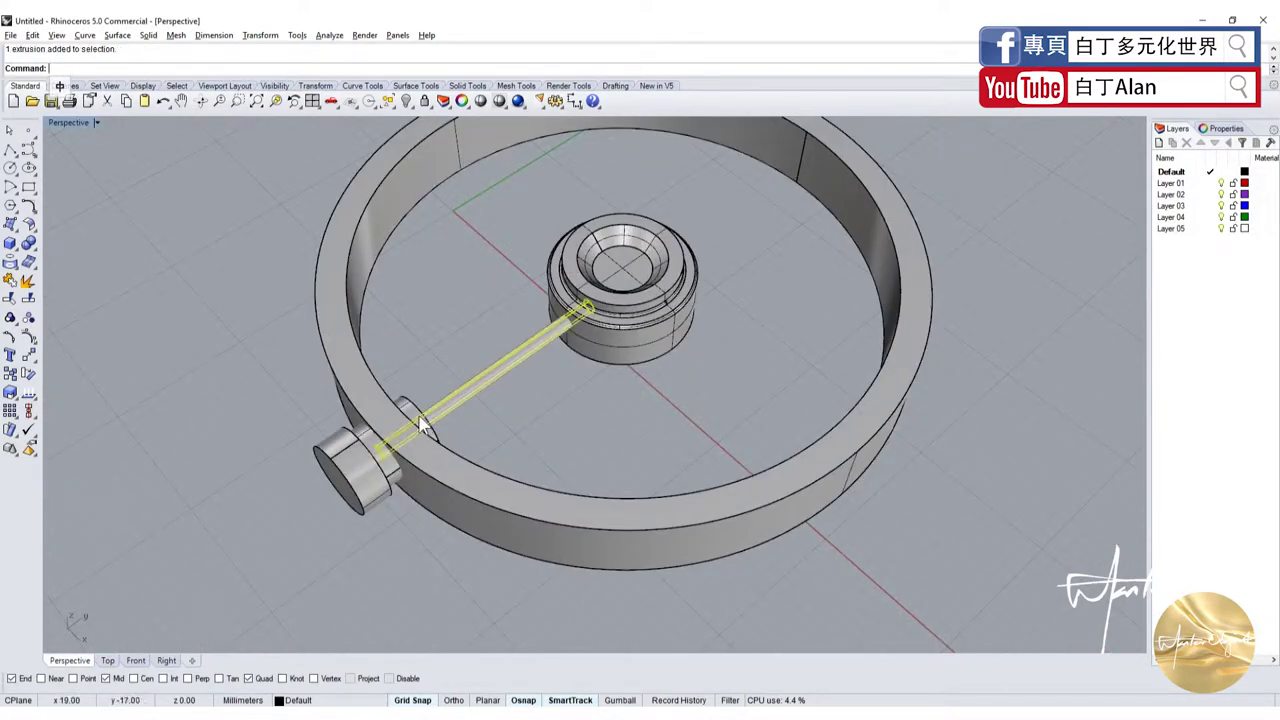
pyautogui.click(425, 425)
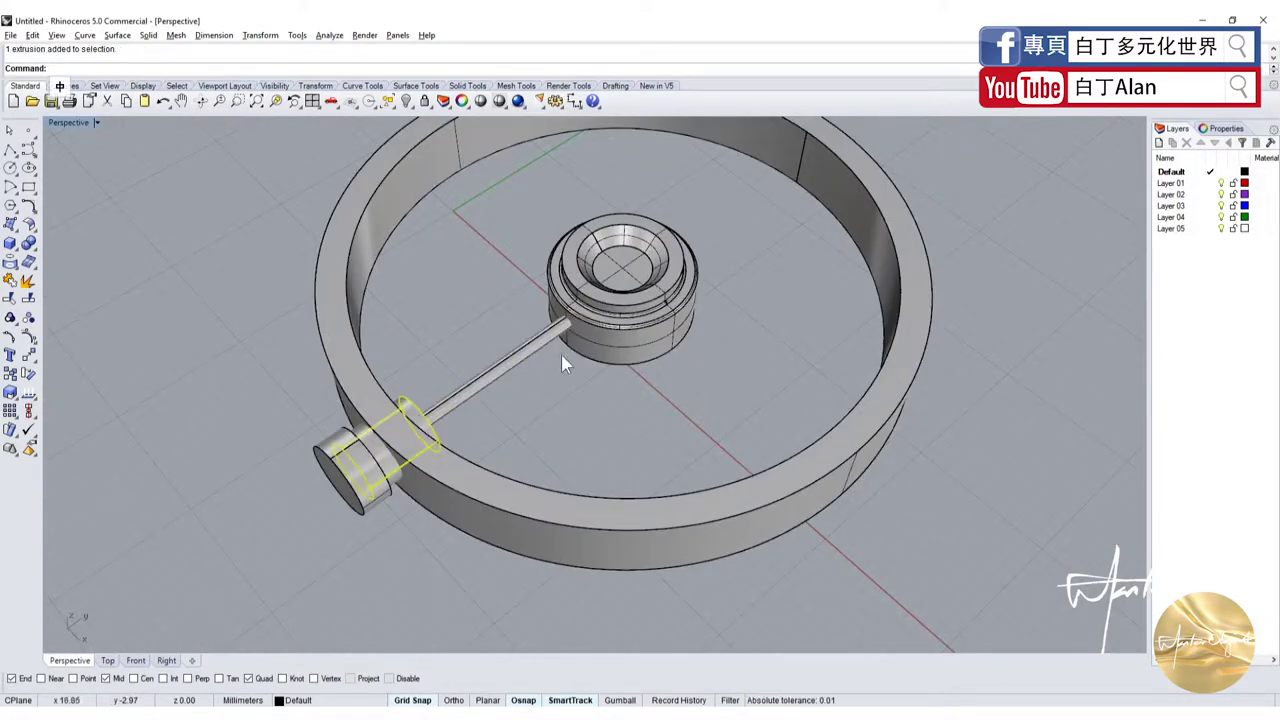
pyautogui.keyDown('shift'); pyautogui.click(457, 400); pyautogui.keyUp('shift')
pyautogui.click(10, 318)
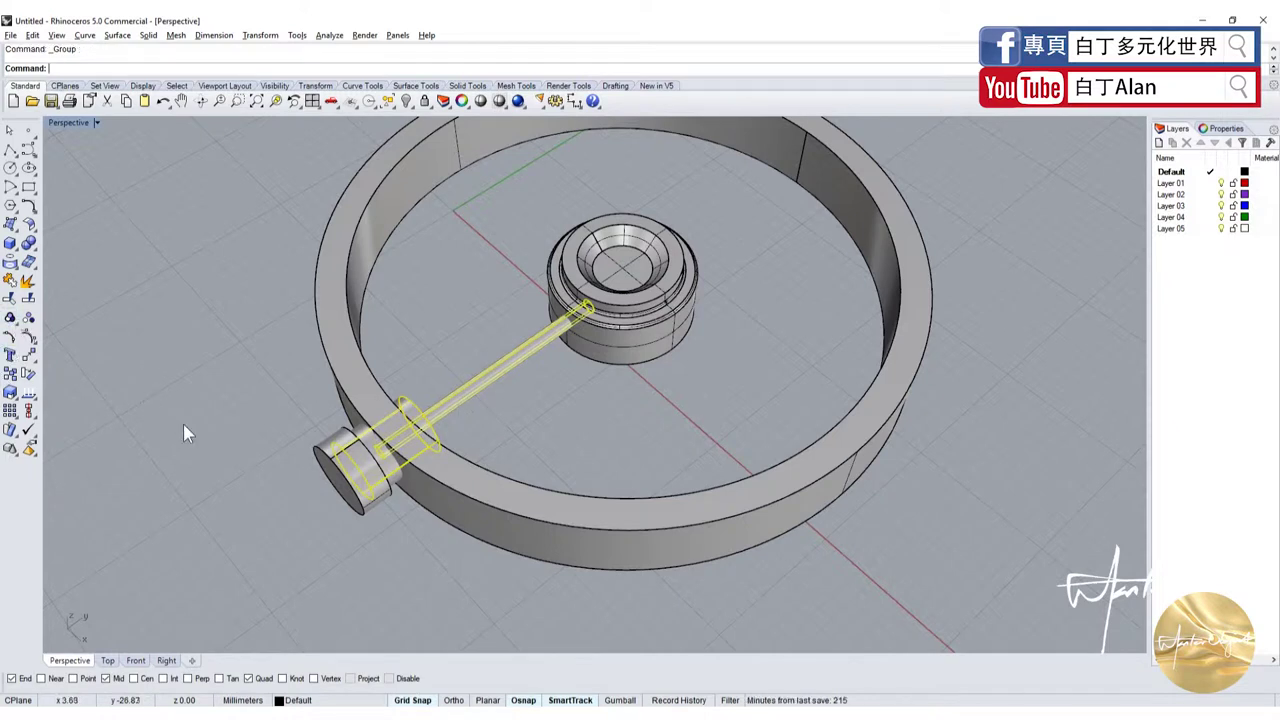
pyautogui.click(435, 398)
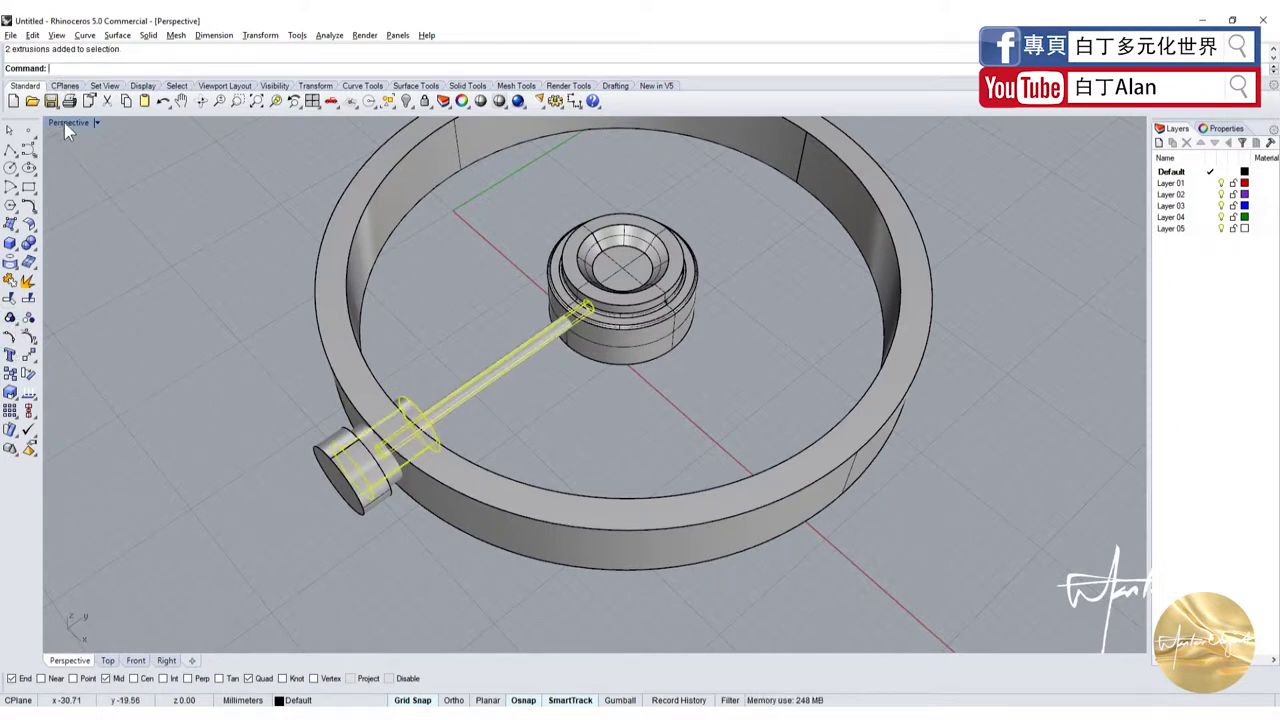
pyautogui.hotkey('ctrl', 'c')
# Polar-array the spoke-and-peg group 5 times over 360° around the hub, then select everything.
pyautogui.doubleClick(64, 122)
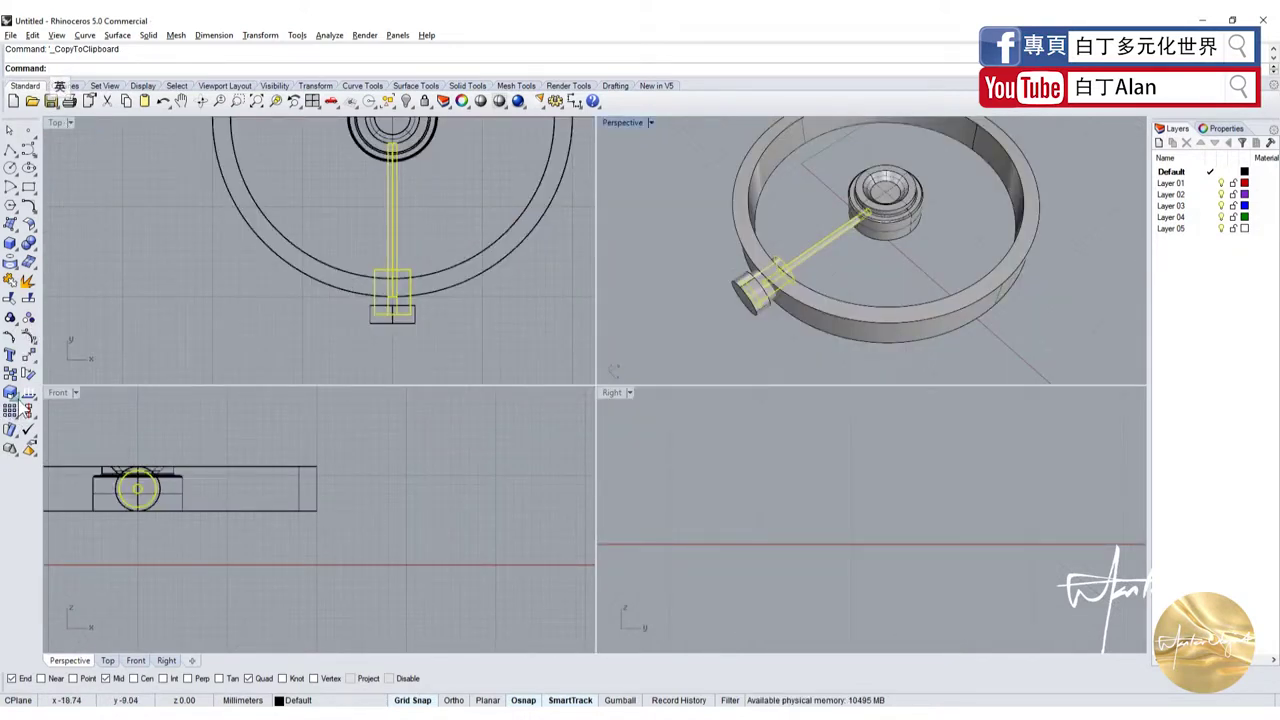
pyautogui.click(20, 400)
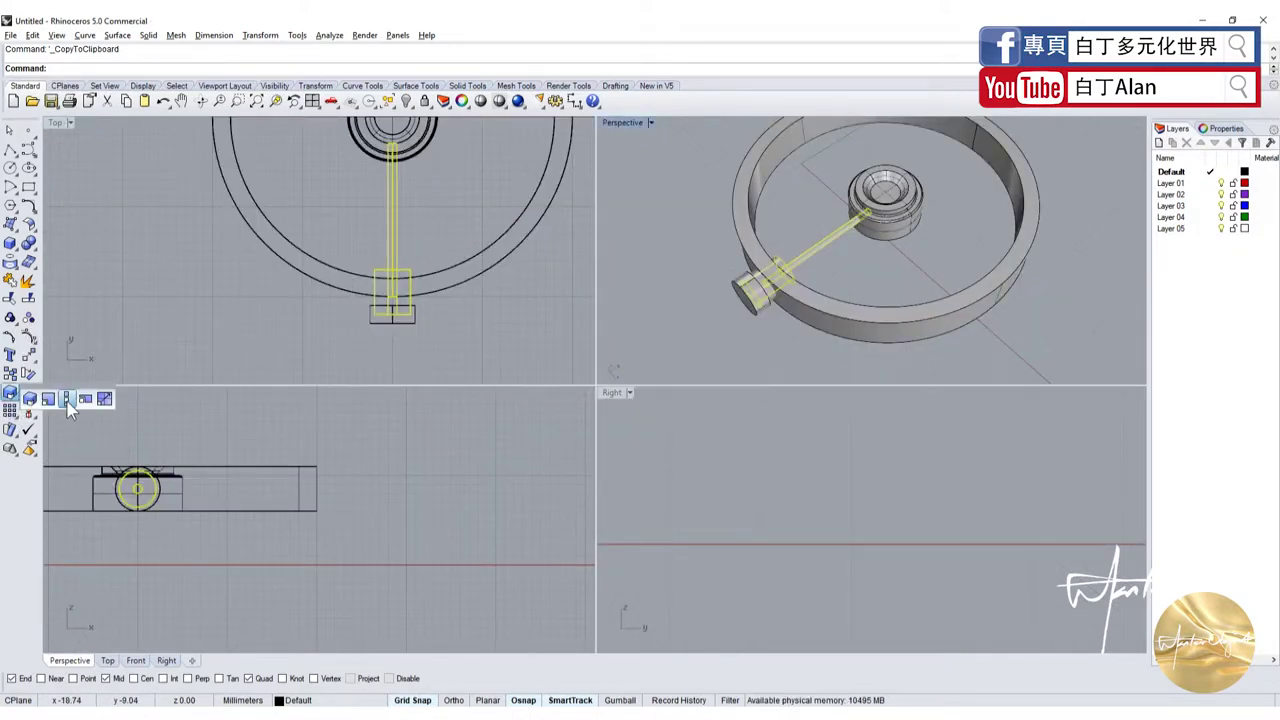
pyautogui.click(12, 411)
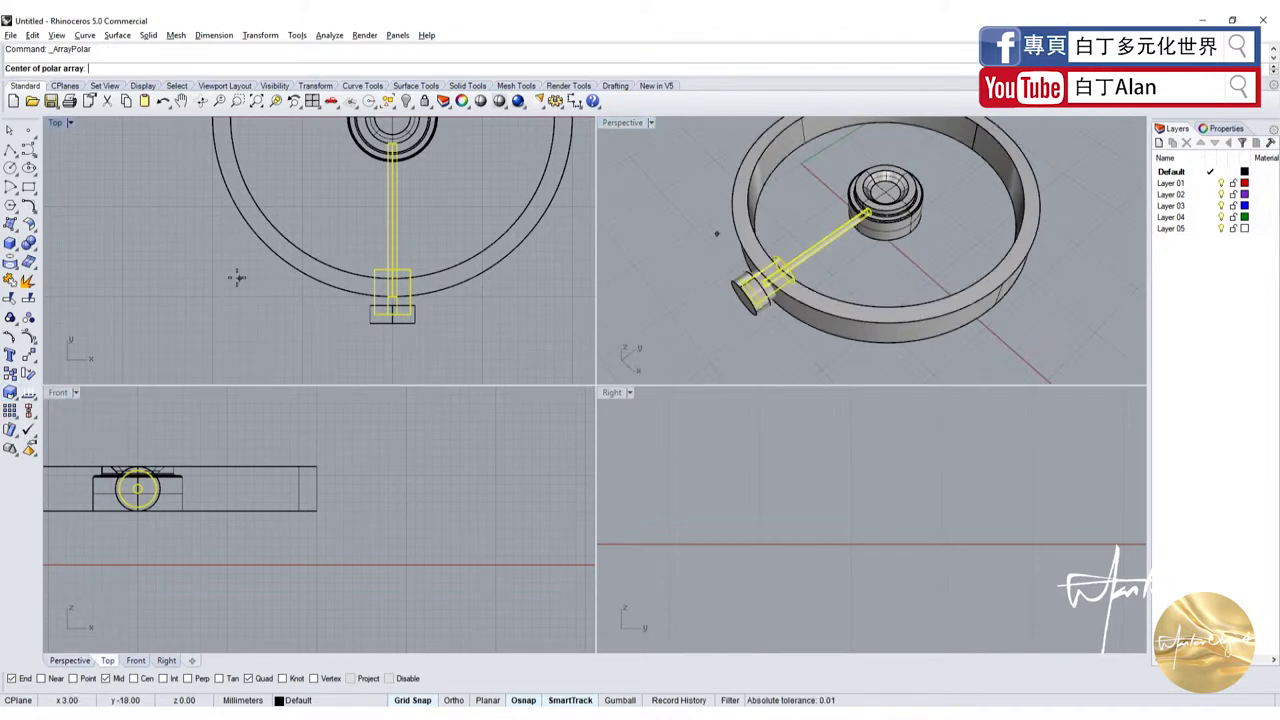
pyautogui.scroll(-2, 300, 230)
pyautogui.scroll(3, 363, 206)
pyautogui.scroll(2, 320, 265)
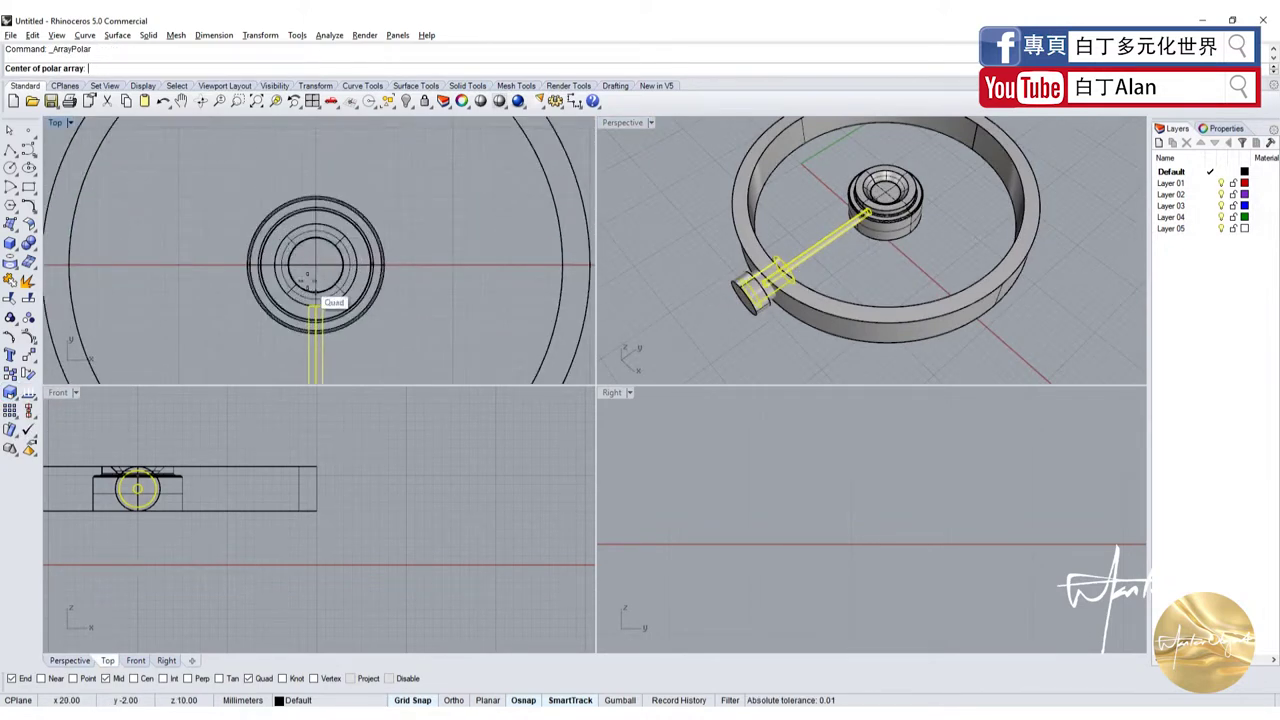
pyautogui.click(316, 265)
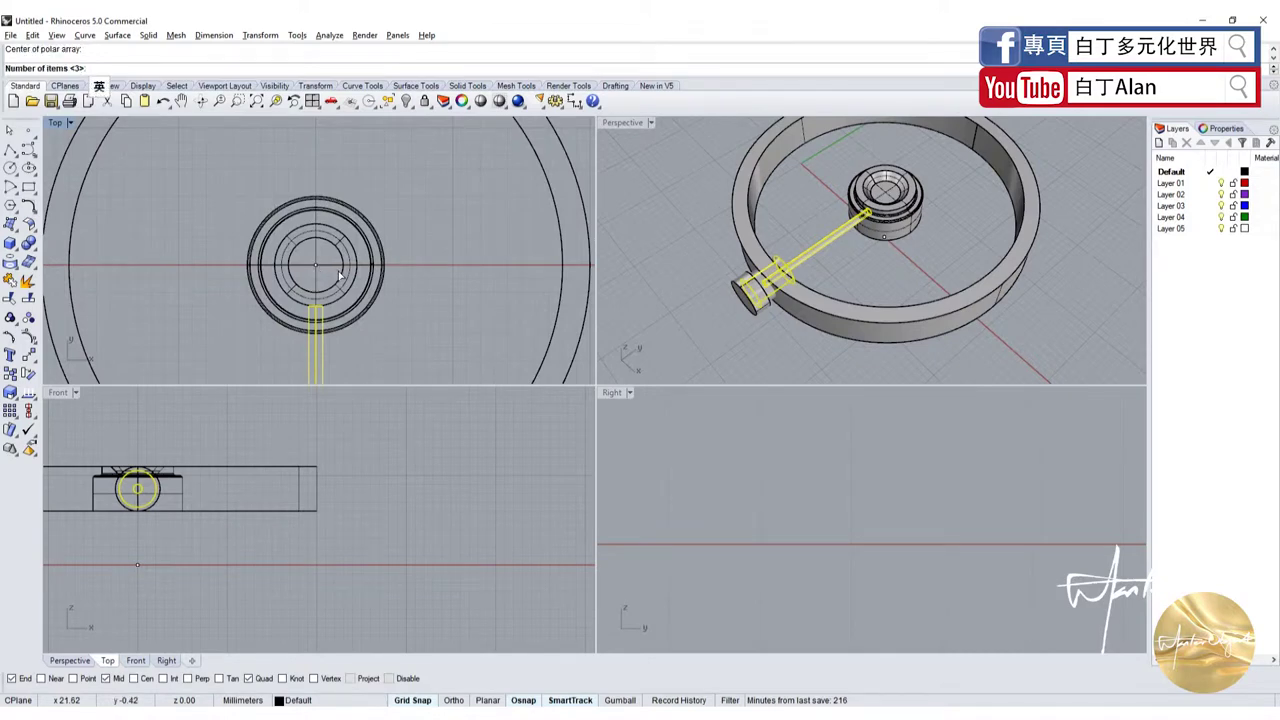
pyautogui.write(' 5')
pyautogui.press('Return')
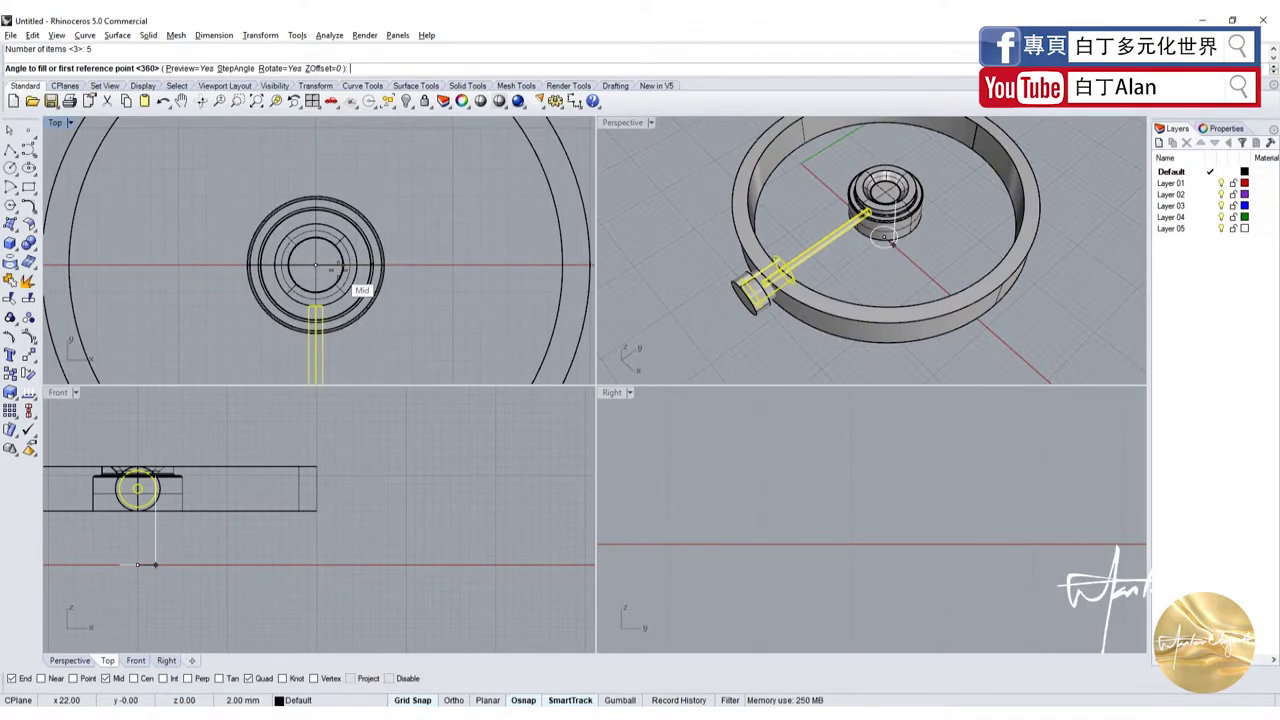
pyautogui.press('Return')
pyautogui.press('Return')
pyautogui.press('Return')
pyautogui.scroll(-3, 385, 306)
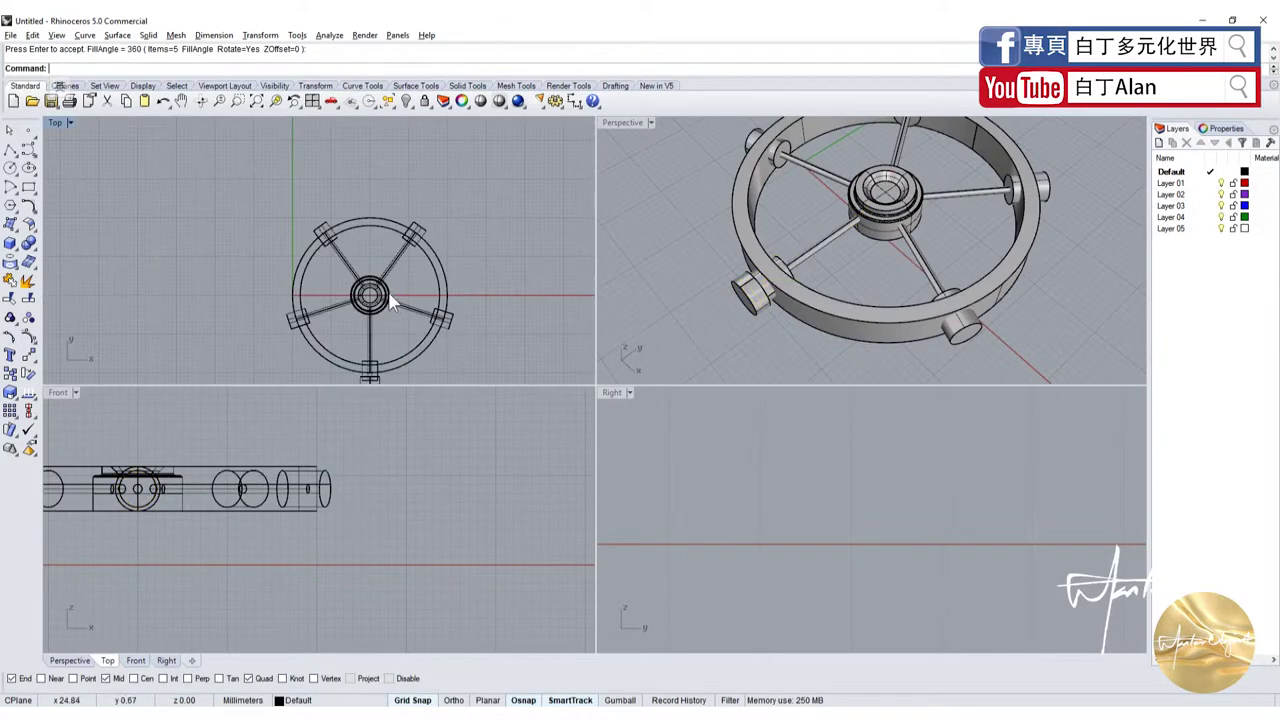
pyautogui.scroll(-2, 300, 260)
pyautogui.hotkey('ctrl', 'a')
# Copy and paste the whole wheel, placing the duplicate beside the original.
pyautogui.hotkey('ctrl', 'c')
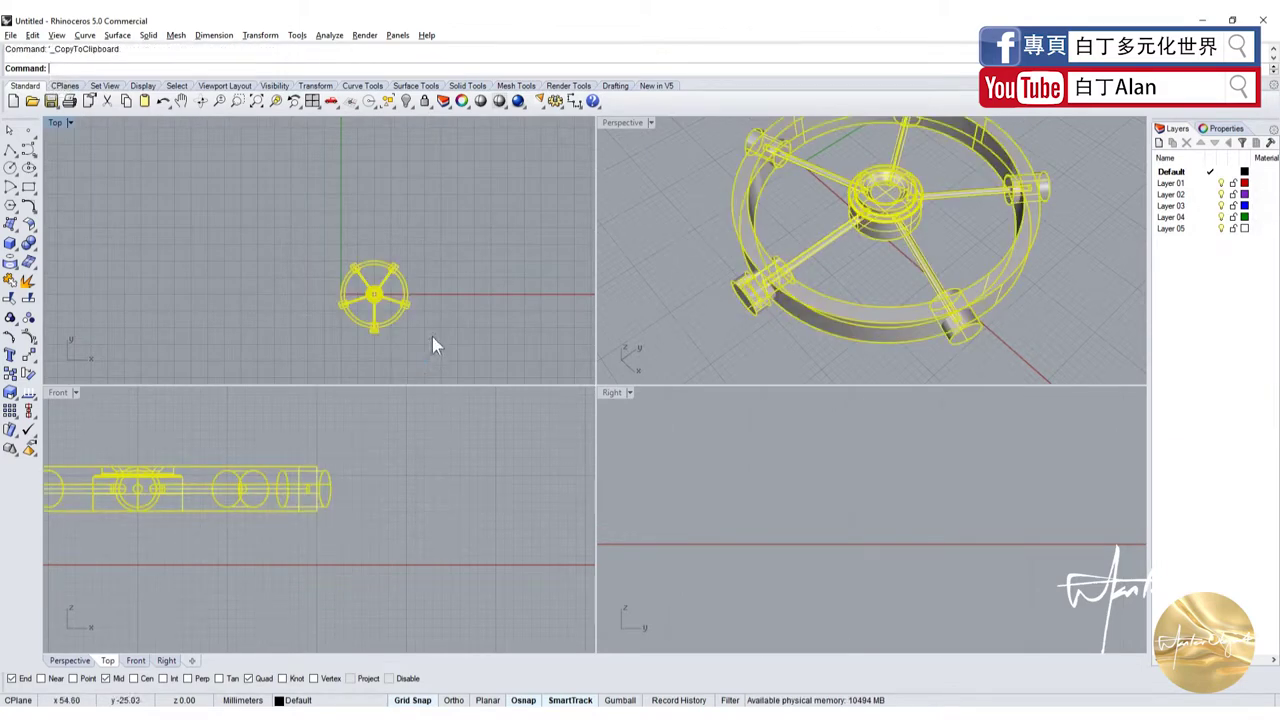
pyautogui.hotkey('ctrl', 'v')
pyautogui.moveTo(412, 300); pyautogui.dragTo(244, 296)
pyautogui.press('Escape')
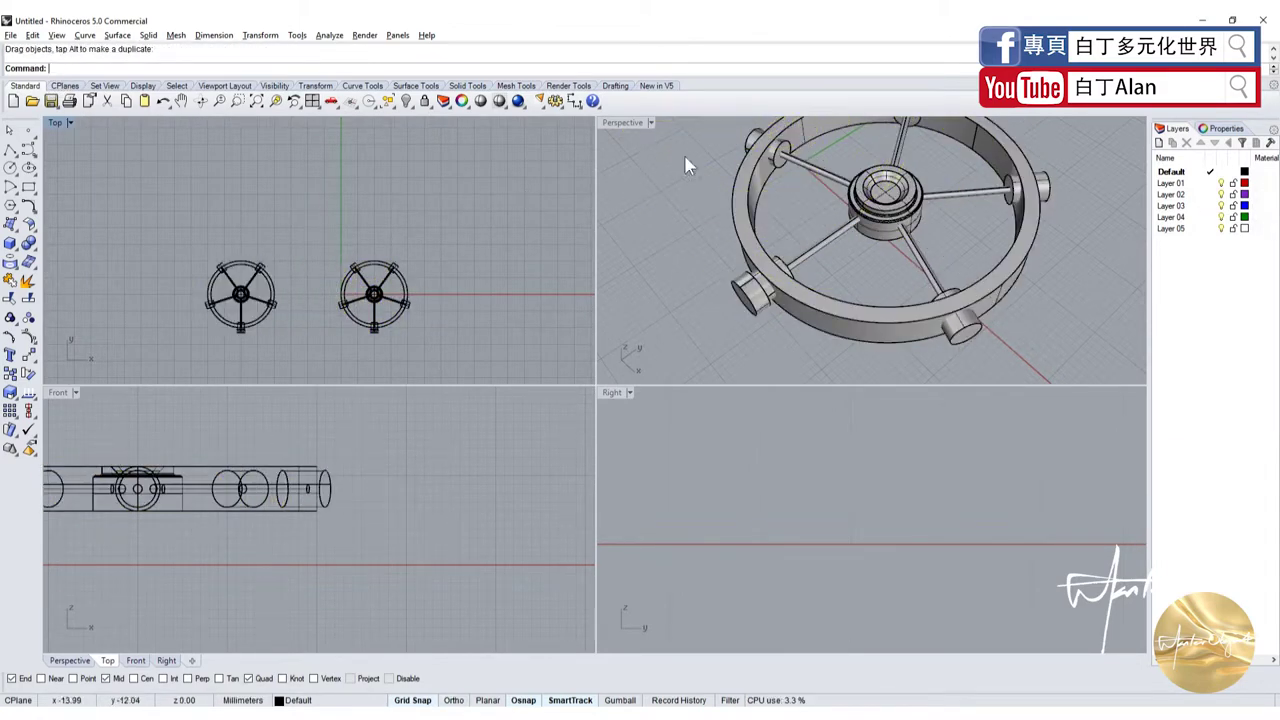
# In a maximized Perspective view, group the copy's five spokes and end pegs with Ctrl+G.
pyautogui.doubleClick(624, 122)
pyautogui.scroll(-3, 567, 285)
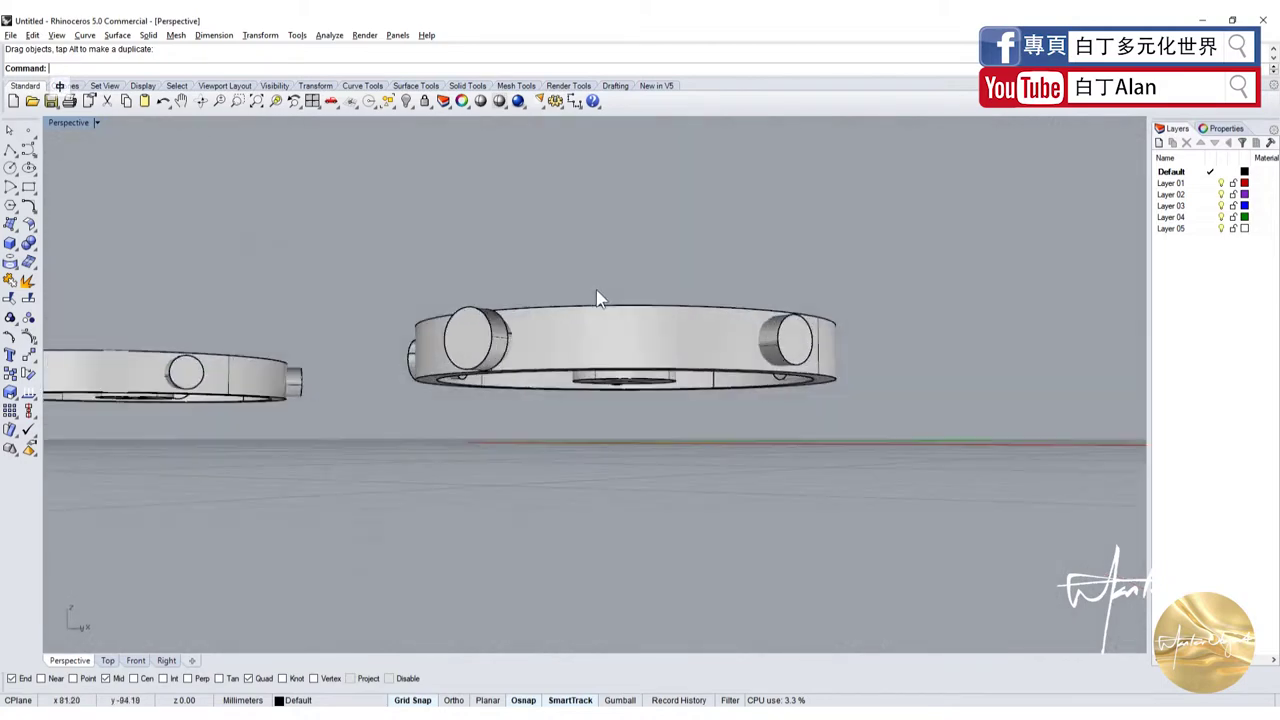
pyautogui.moveTo(567, 285); pyautogui.dragTo(547, 381, button='right')
pyautogui.click(547, 381)
pyautogui.keyDown('shift'); pyautogui.click(695, 378); pyautogui.keyUp('shift')
pyautogui.keyDown('shift'); pyautogui.click(740, 303); pyautogui.keyUp('shift')
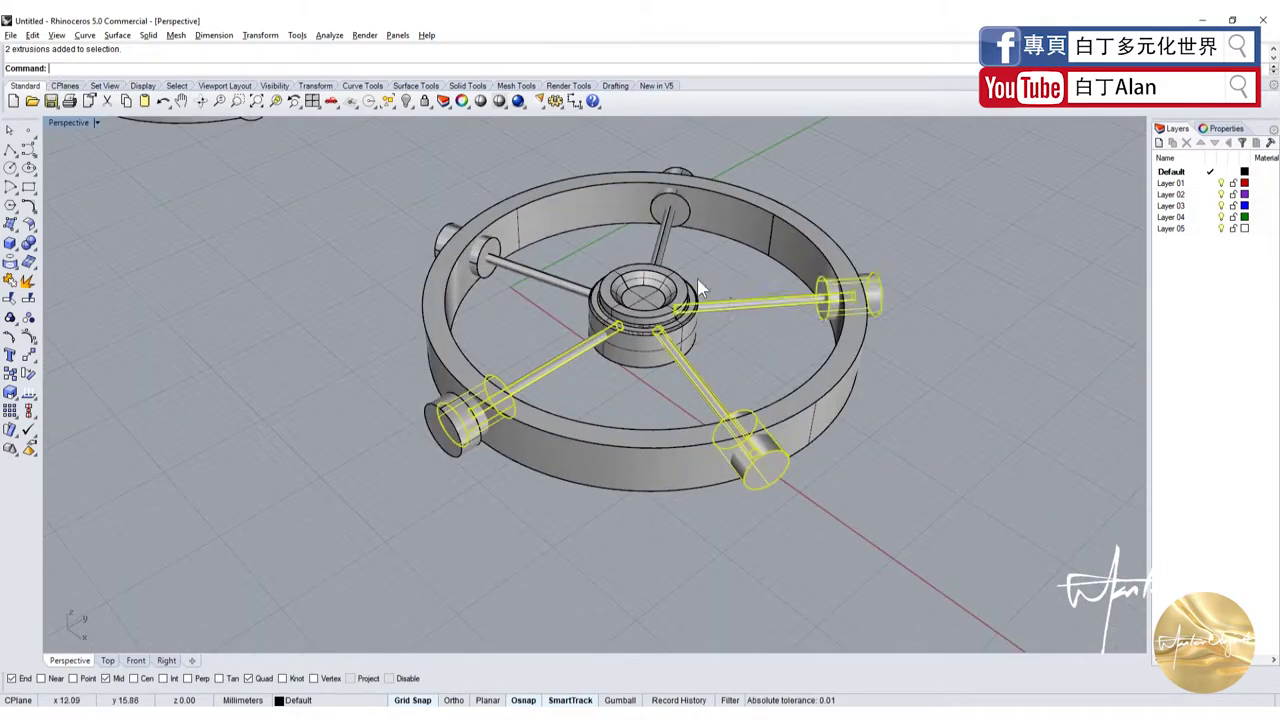
pyautogui.keyDown('shift'); pyautogui.click(673, 238); pyautogui.keyUp('shift')
pyautogui.keyDown('shift'); pyautogui.click(555, 272); pyautogui.keyUp('shift')
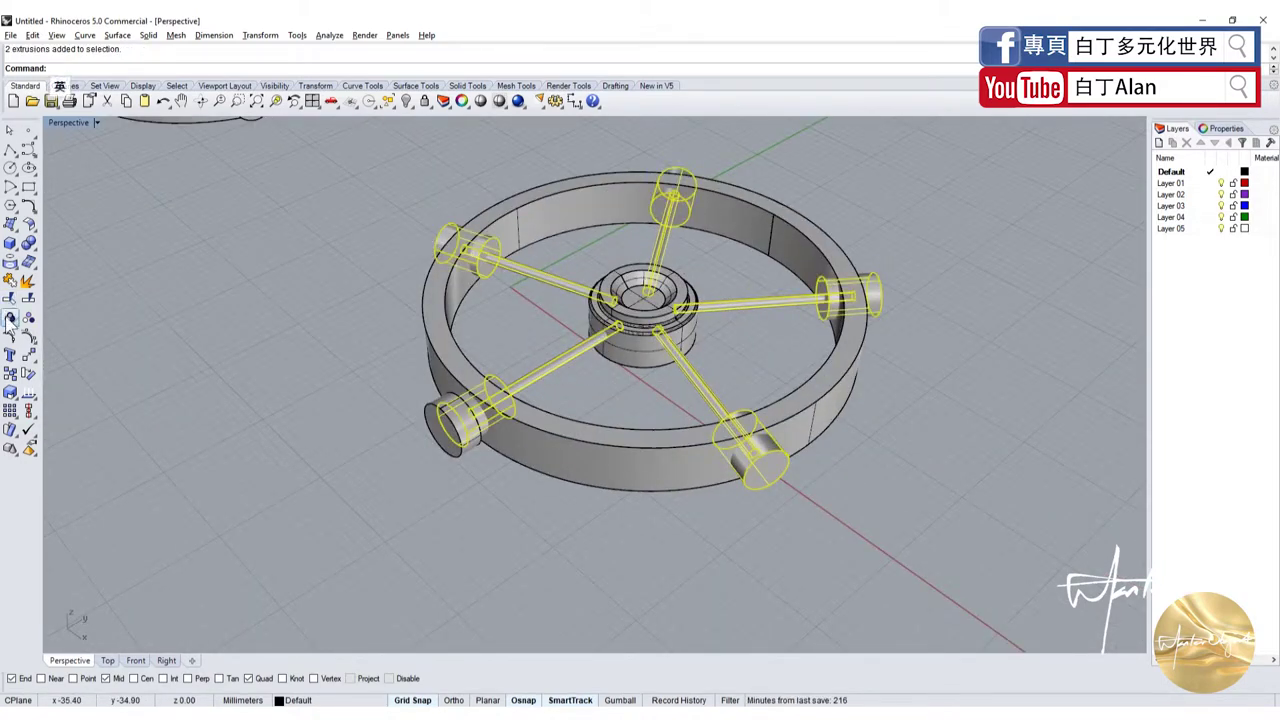
pyautogui.hotkey('ctrl', 'g')
pyautogui.scroll(-4, 424, 497)
pyautogui.scroll(2, 424, 497)
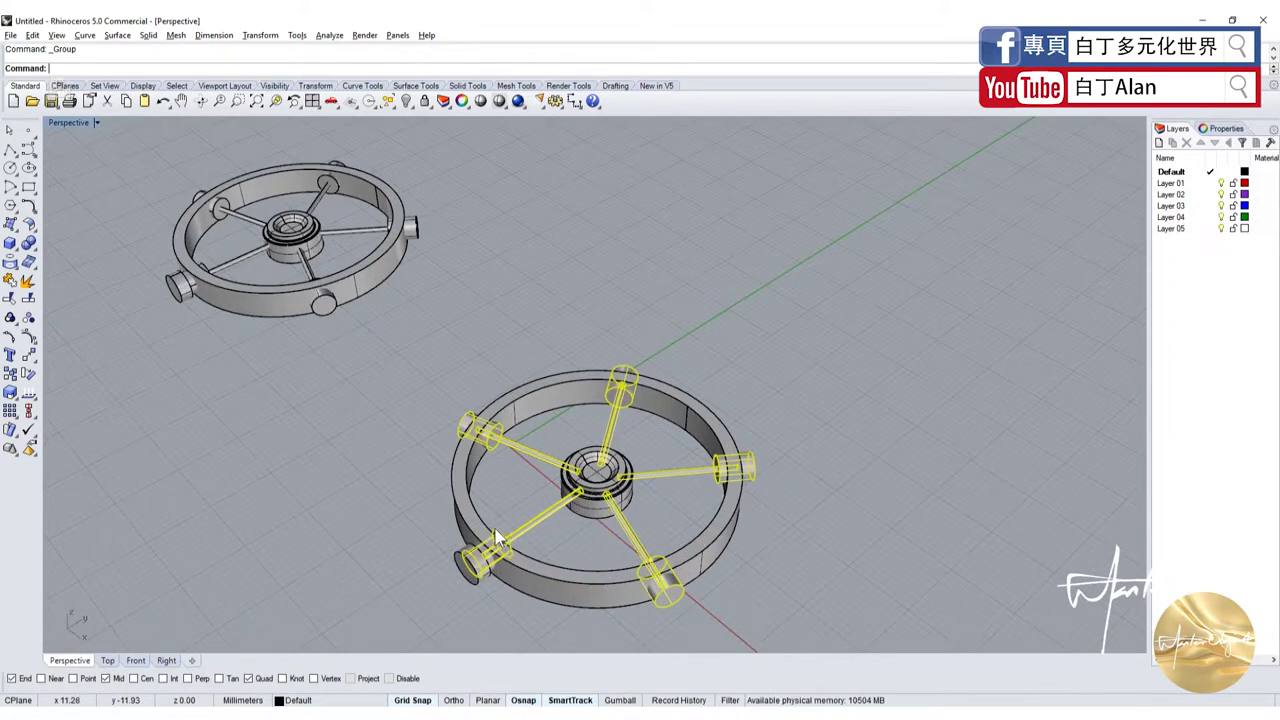
# Copy the grouped spokes and pegs to the clipboard.
pyautogui.click(413, 464)
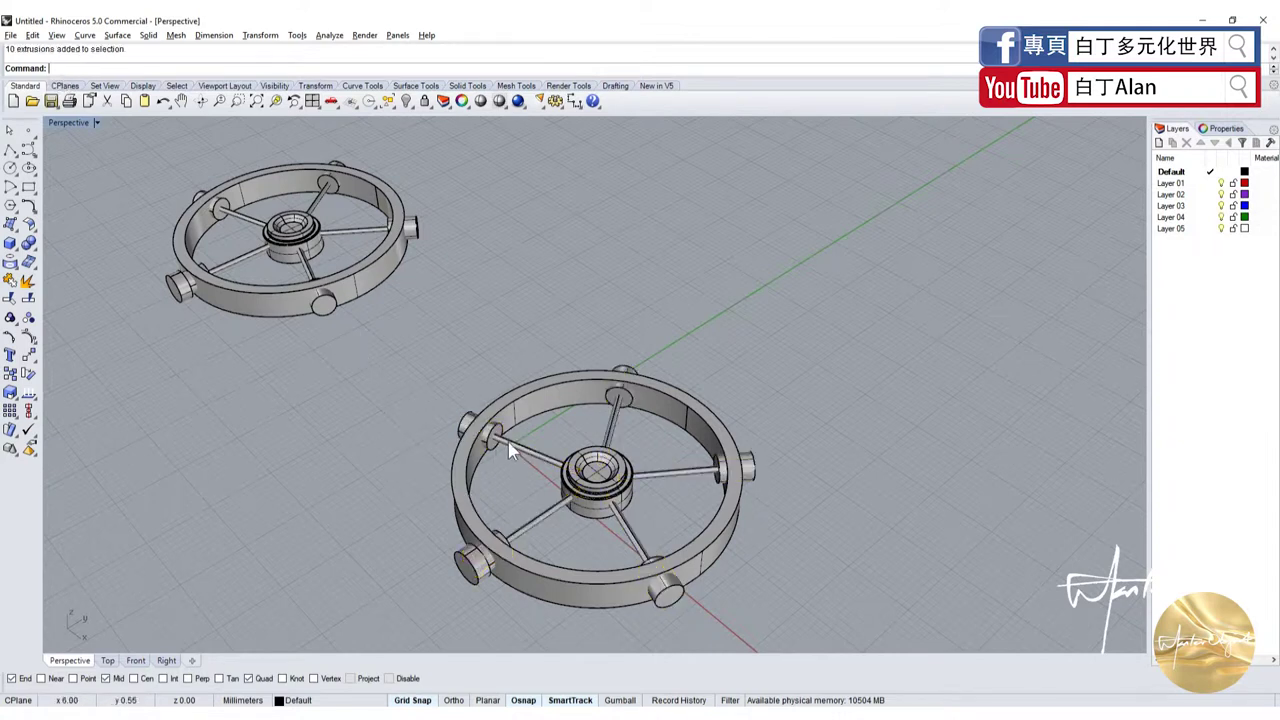
pyautogui.click(509, 441)
pyautogui.hotkey('ctrl', 'c')
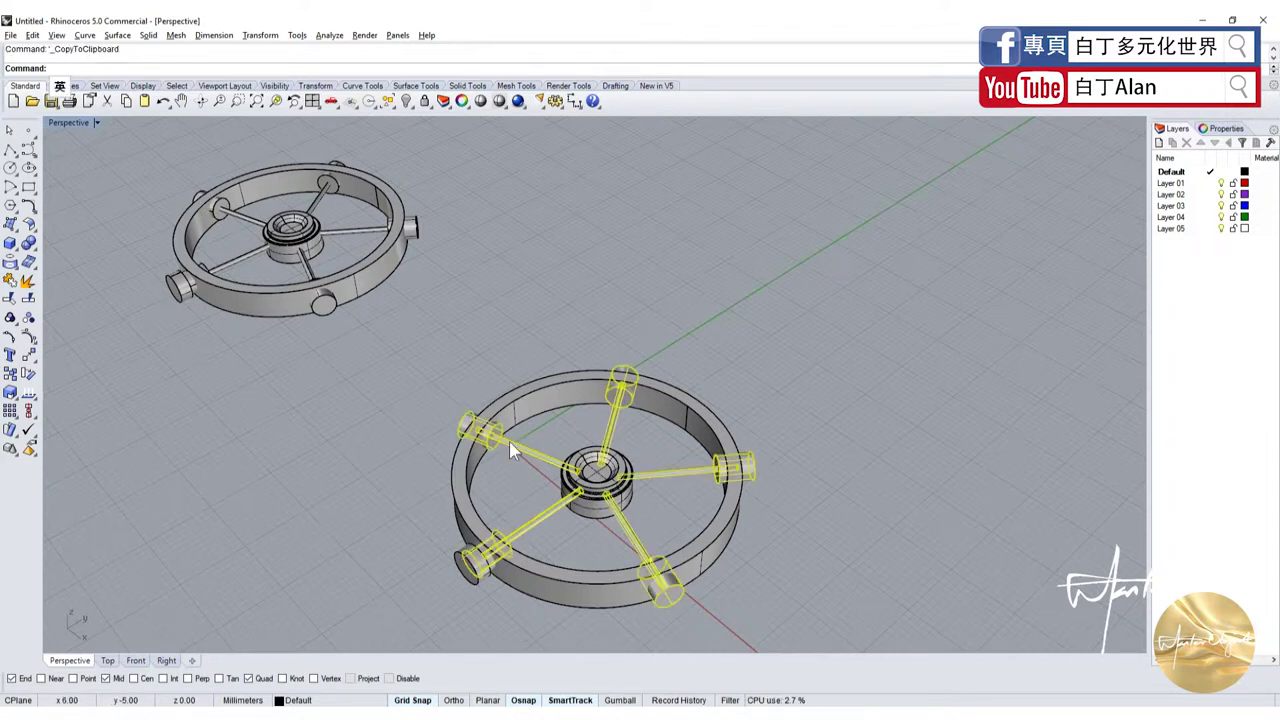
# Boolean Difference the spokes out of the hub and outer ring.
pyautogui.click(583, 503)
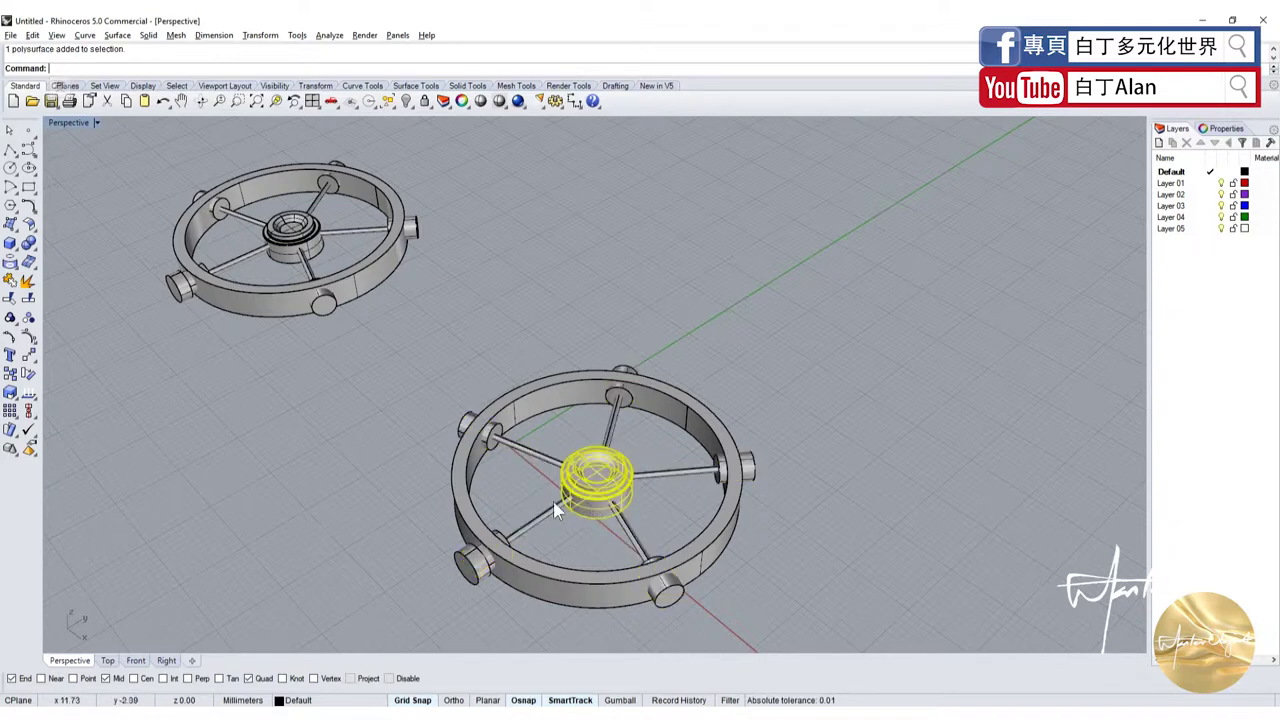
pyautogui.keyDown('shift'); pyautogui.click(460, 490); pyautogui.keyUp('shift')
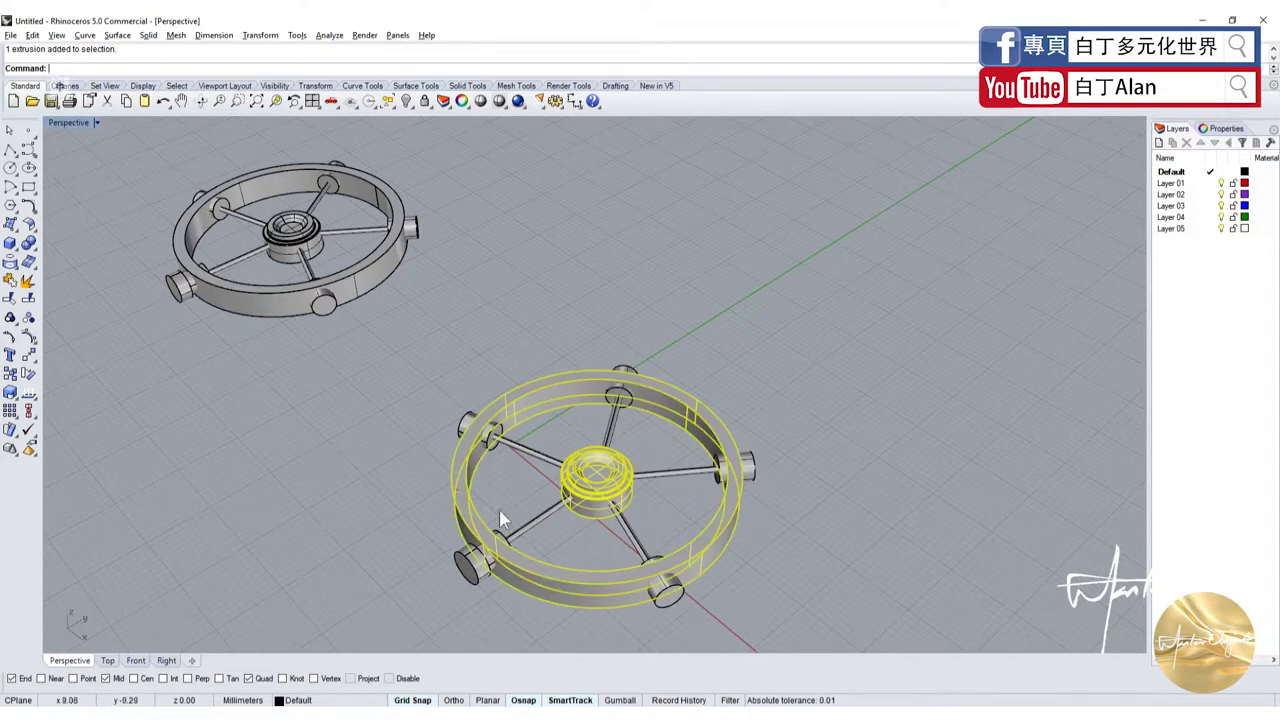
pyautogui.click(30, 245)
pyautogui.click(66, 249)
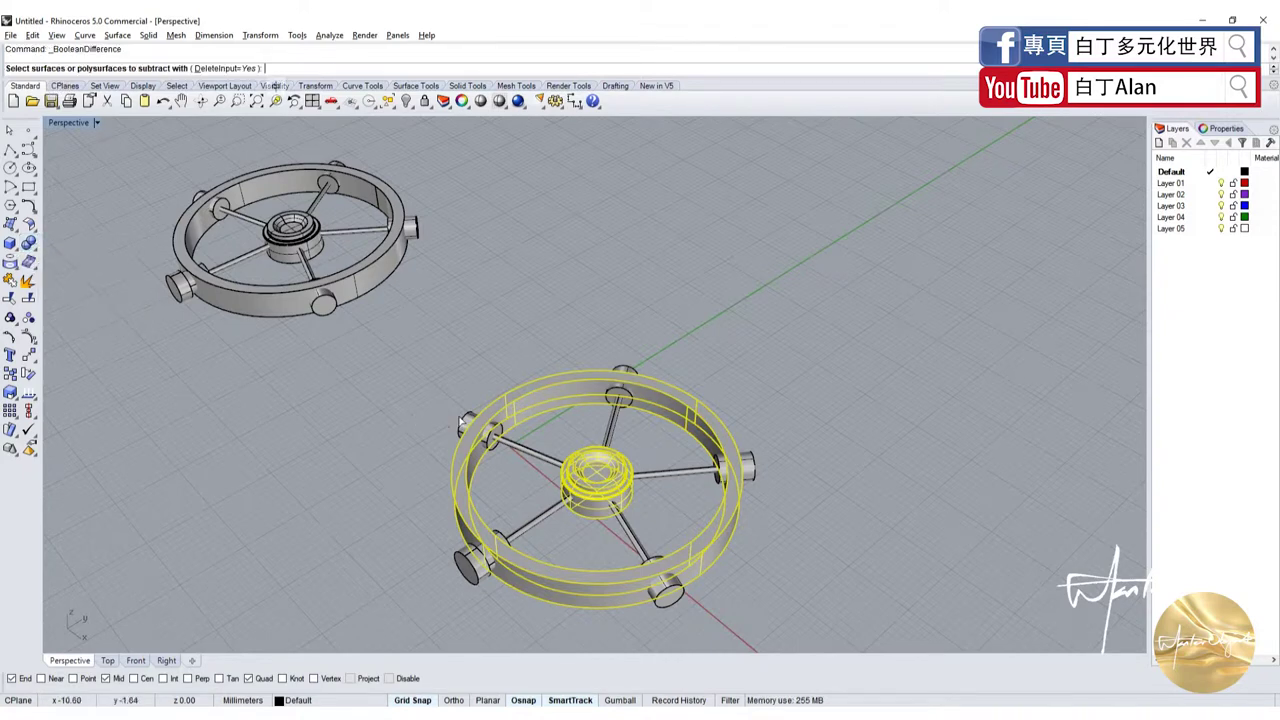
pyautogui.click(520, 445)
pyautogui.press('Return')
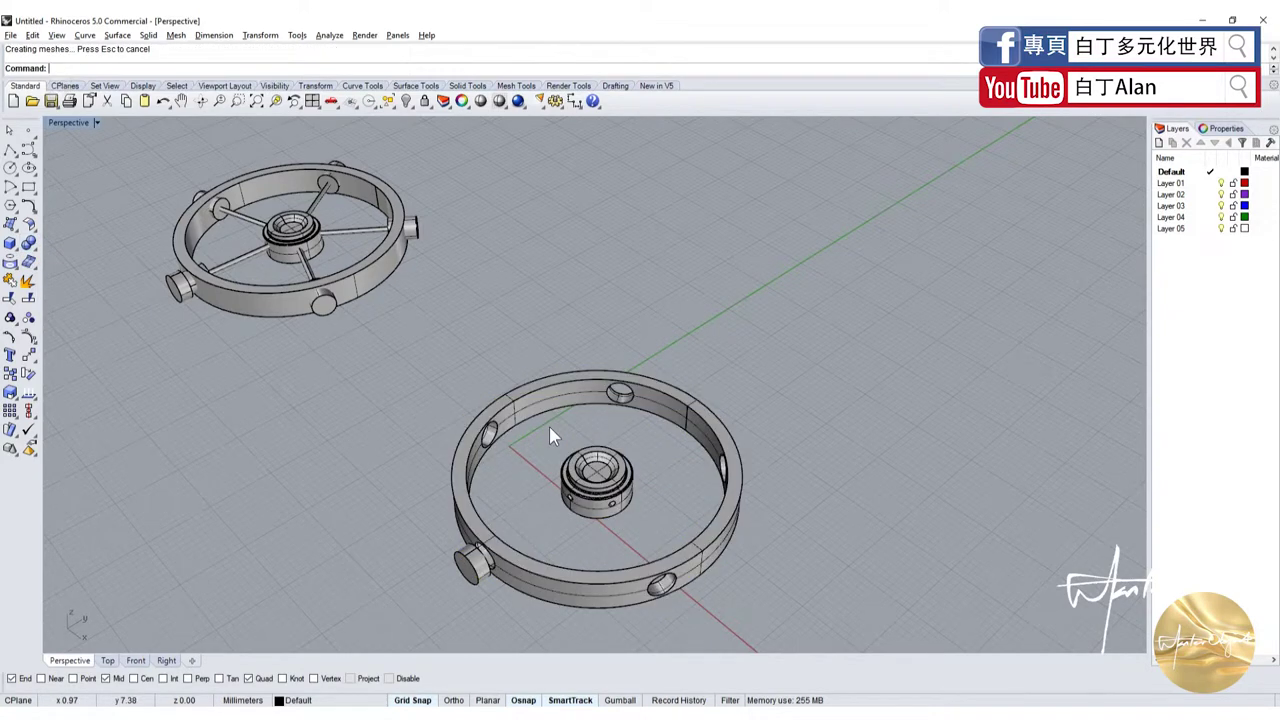
# Paste the spokes and pegs back into the wheel and select a peg cylinder.
pyautogui.hotkey('ctrl', 'v')
pyautogui.press('Escape')
pyautogui.scroll(3, 473, 563)
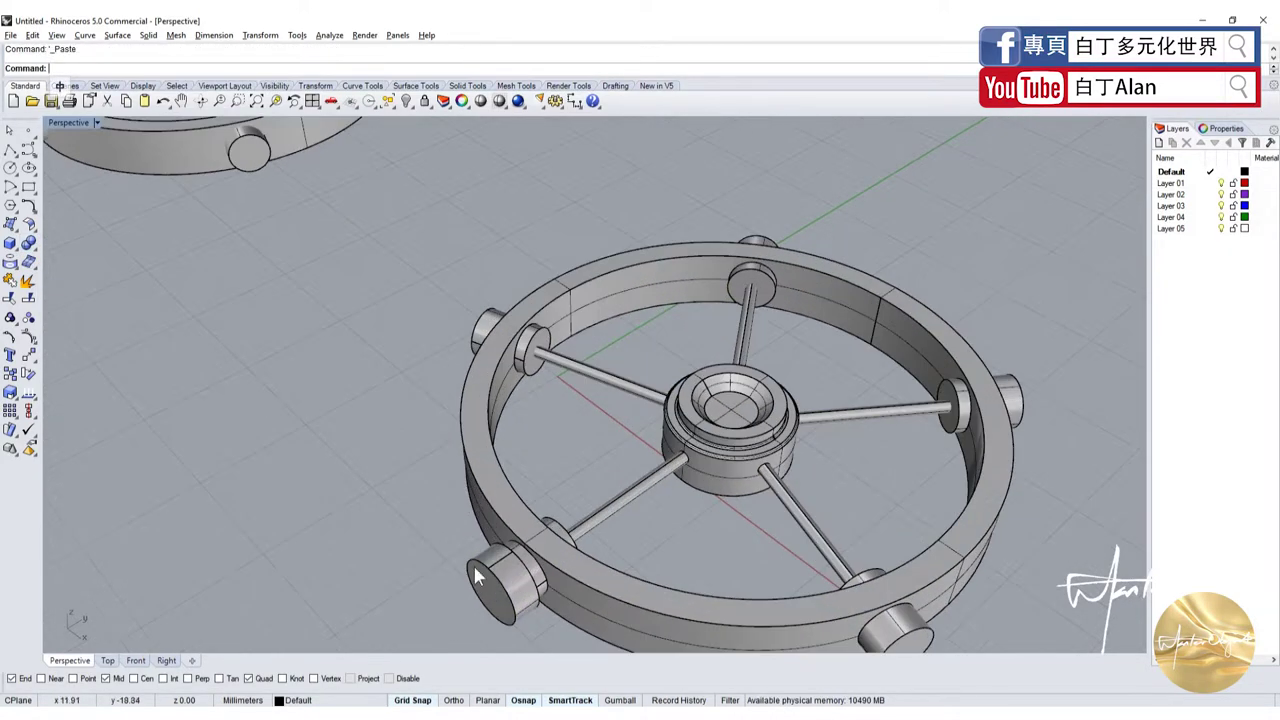
pyautogui.click(473, 563)
pyautogui.scroll(-3, 449, 545)
# Start a polar array, cancel it, and select the grouped spokes and pegs instead.
pyautogui.scroll(2, 455, 555)
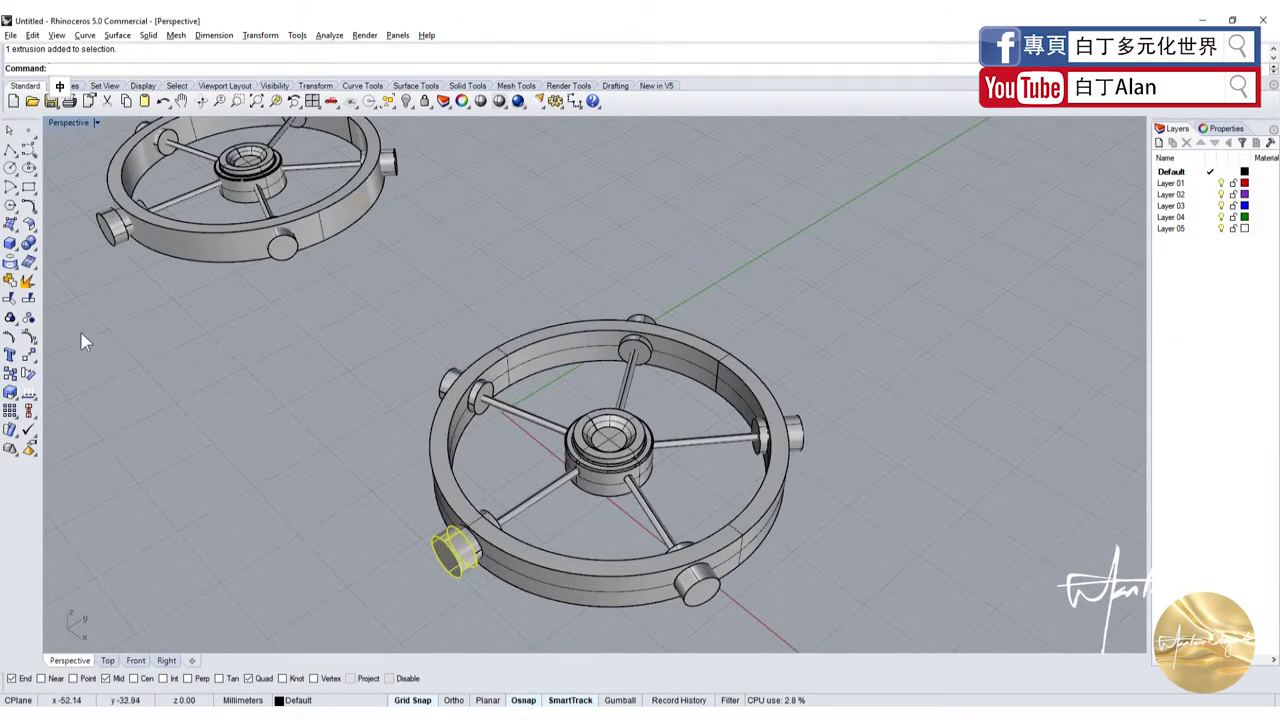
pyautogui.click(14, 428)
pyautogui.scroll(3, 600, 440)
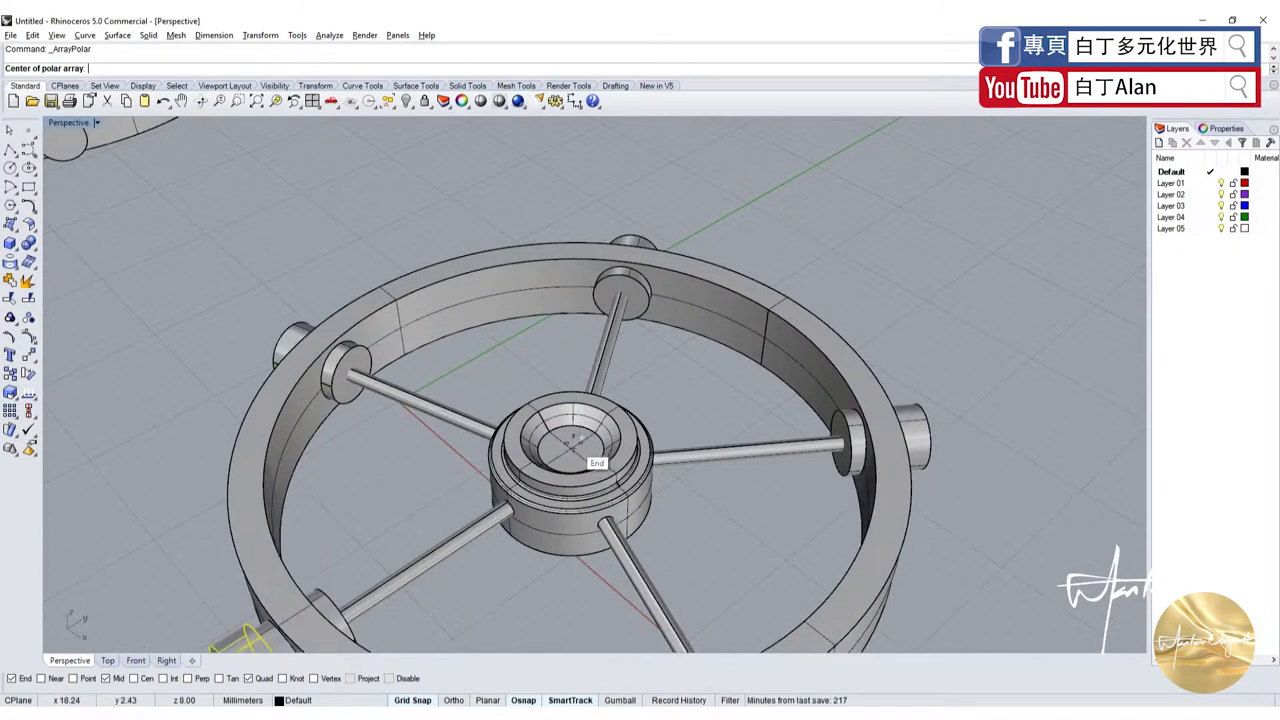
pyautogui.scroll(-3, 575, 448)
pyautogui.press('Escape')
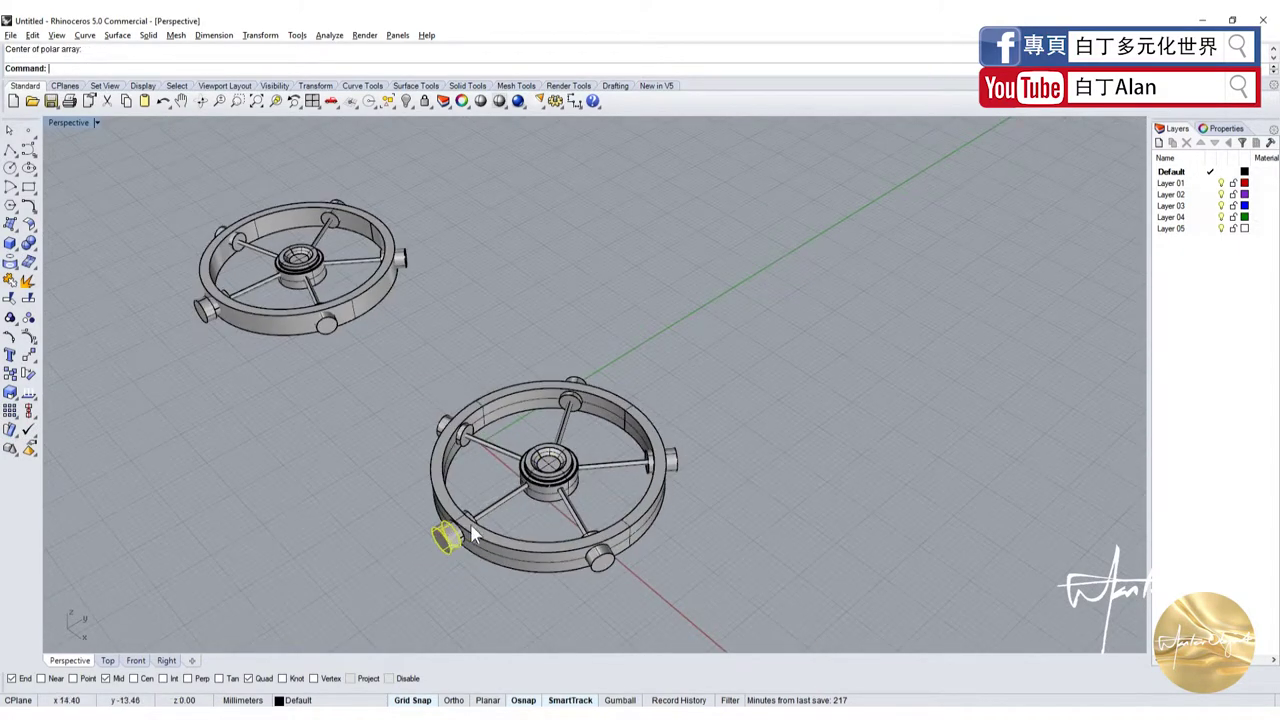
pyautogui.click(500, 508)
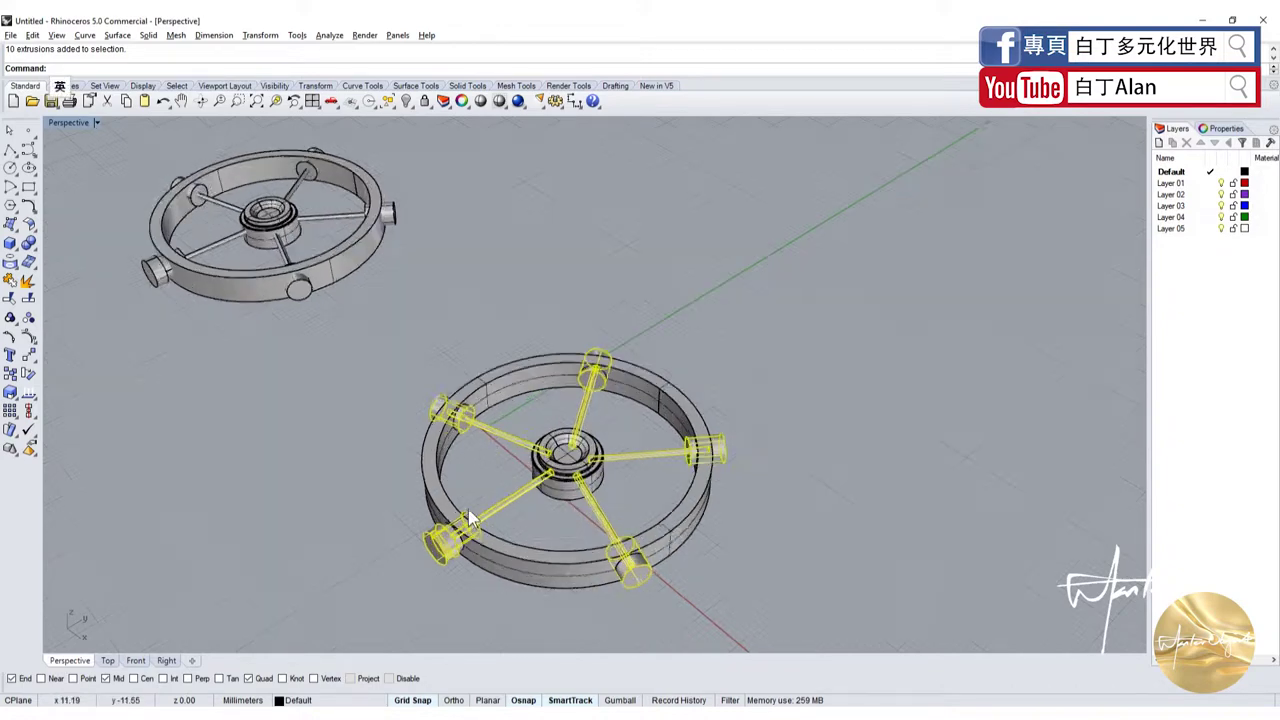
pyautogui.scroll(3, 595, 500)
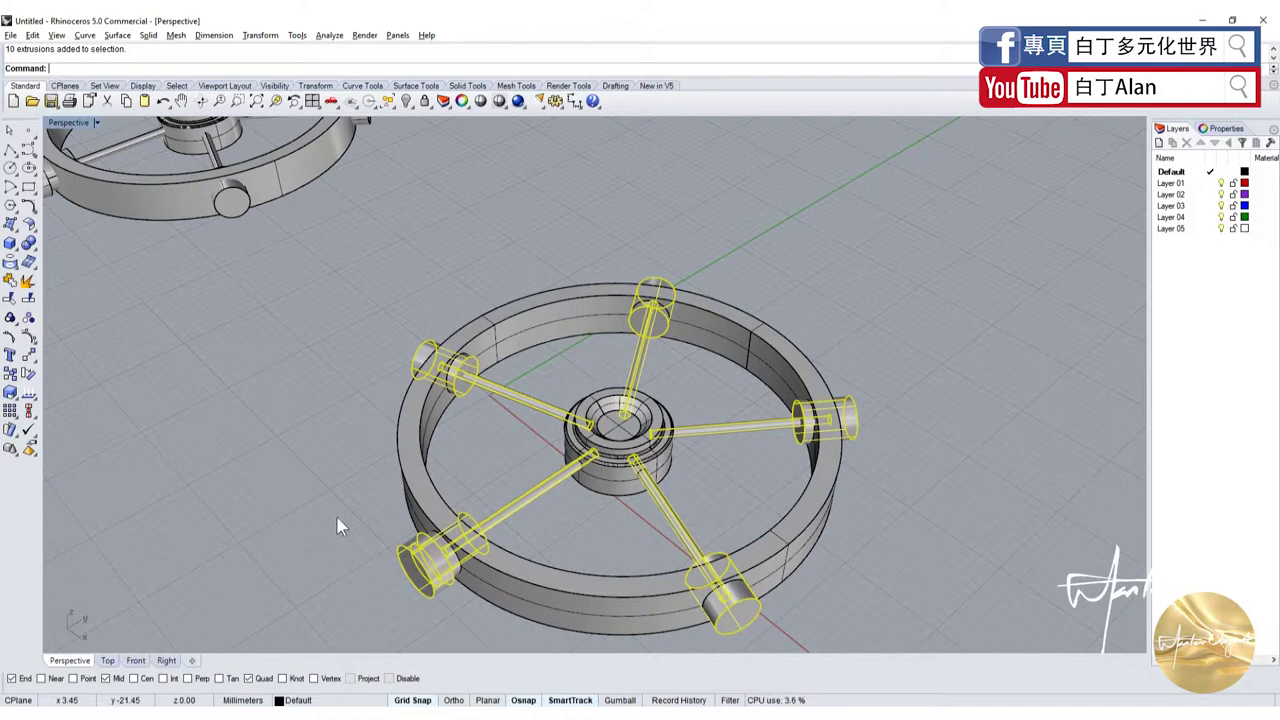
pyautogui.scroll(2, 337, 518)
pyautogui.scroll(-3, 428, 495)
pyautogui.scroll(2, 416, 539)
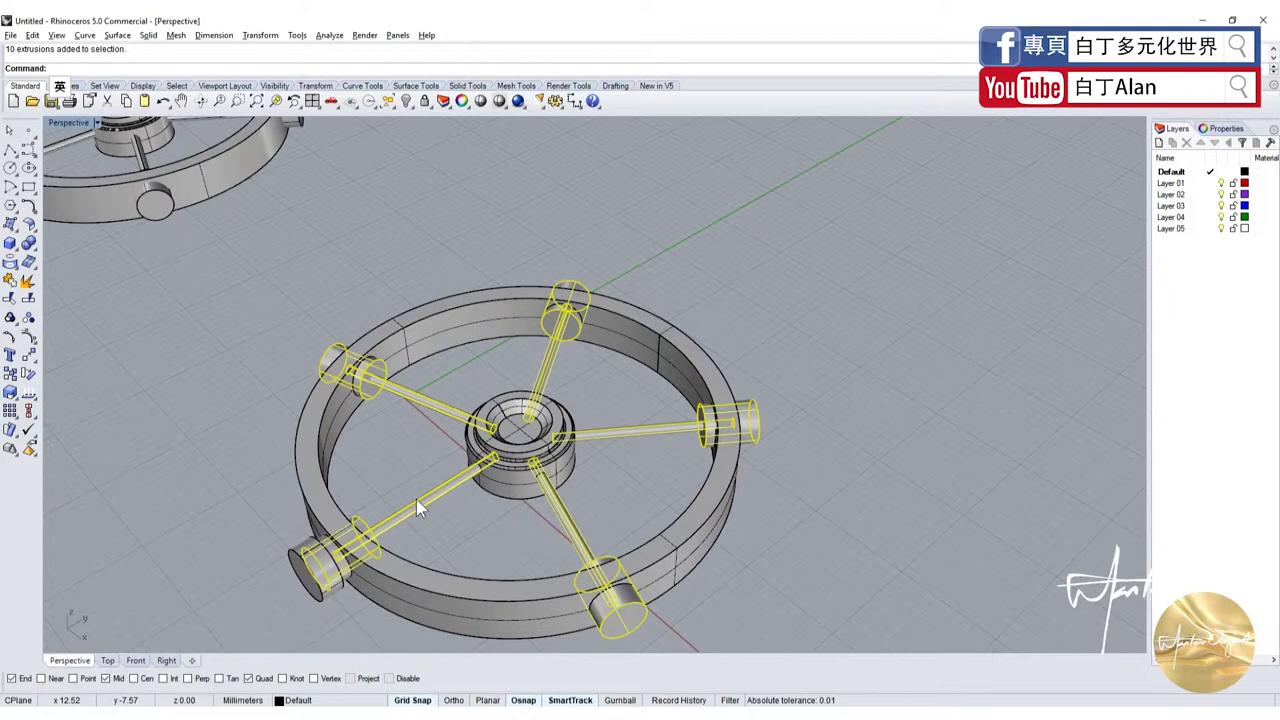
# Polar-array the left peg cylinder into 5 items over 360° around the hub centre.
pyautogui.click(303, 578)
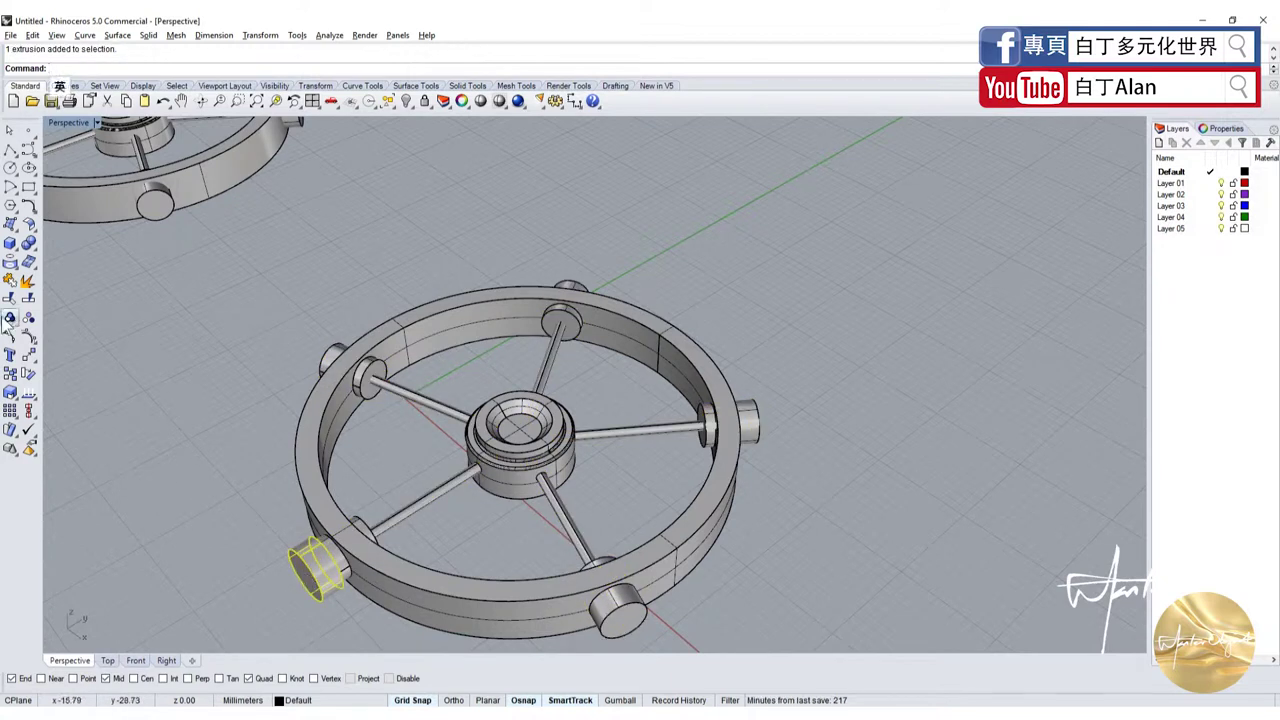
pyautogui.click(18, 424)
pyautogui.scroll(3, 510, 413)
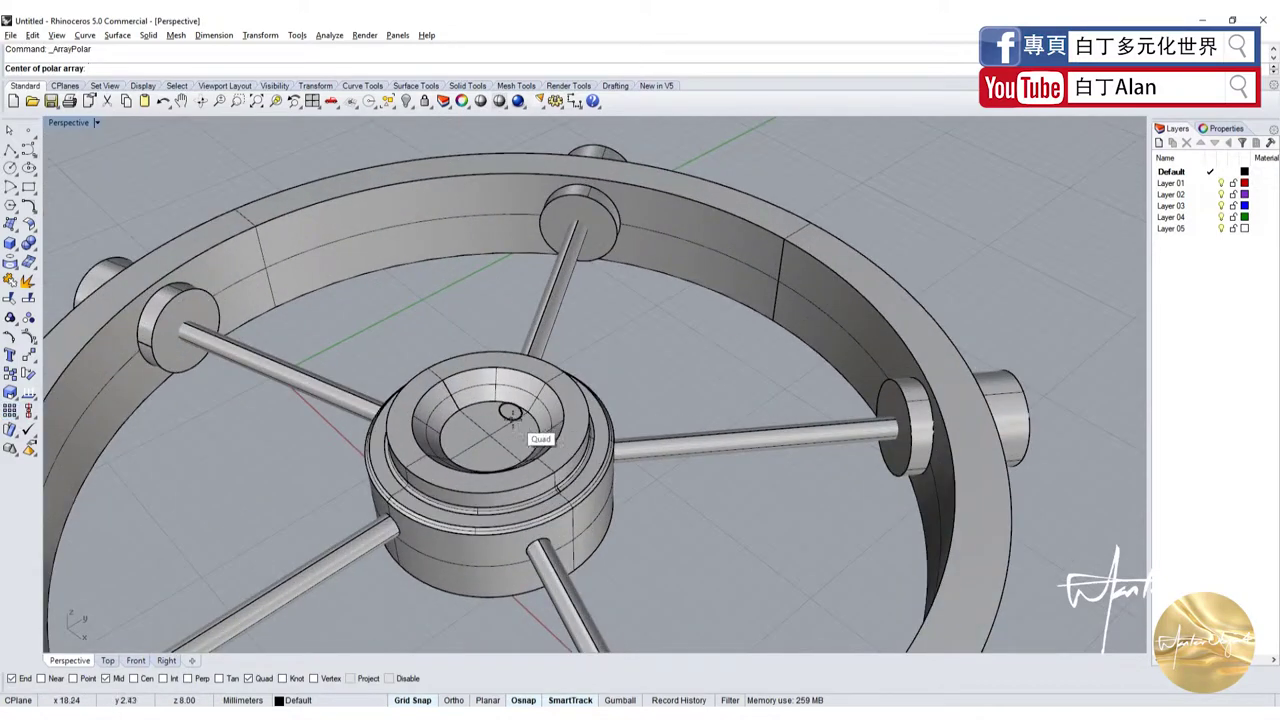
pyautogui.scroll(2, 510, 413)
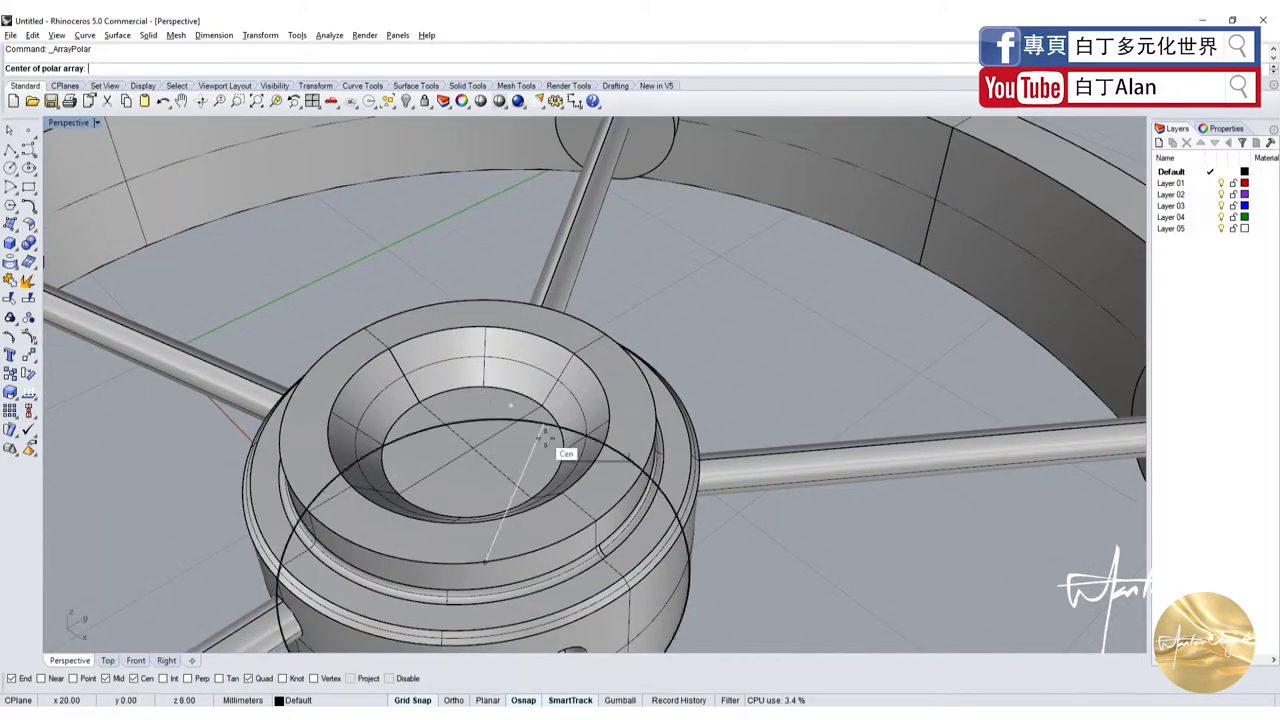
pyautogui.click(650, 432)
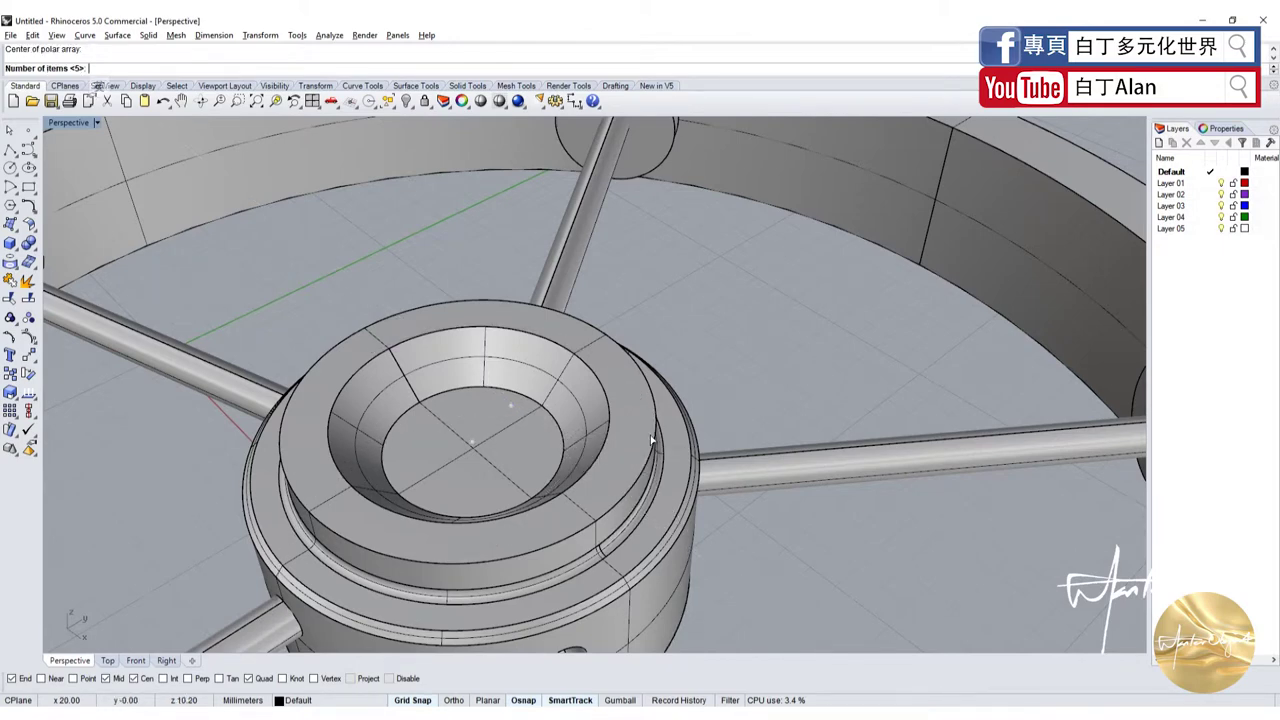
pyautogui.press('Return')
pyautogui.press('Return')
pyautogui.press('Return')
pyautogui.scroll(-5, 745, 445)
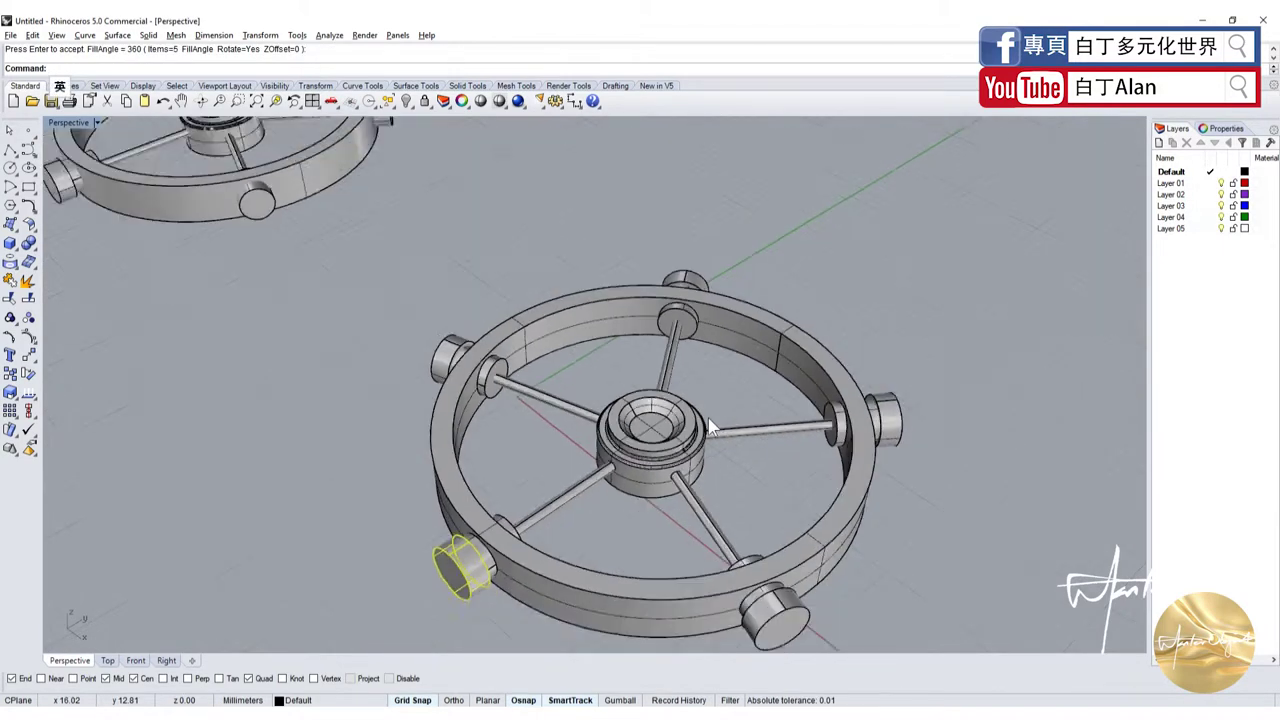
pyautogui.click(407, 446)
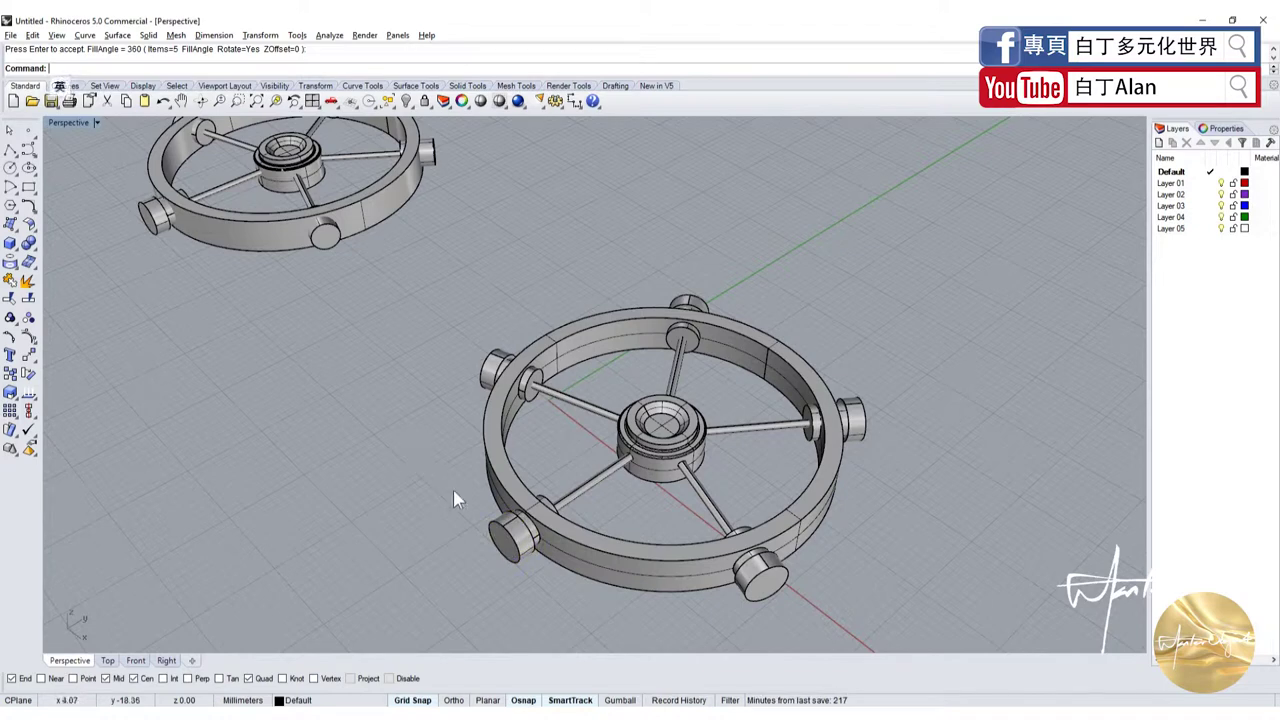
pyautogui.scroll(5, 672, 458)
pyautogui.scroll(-5, 318, 375)
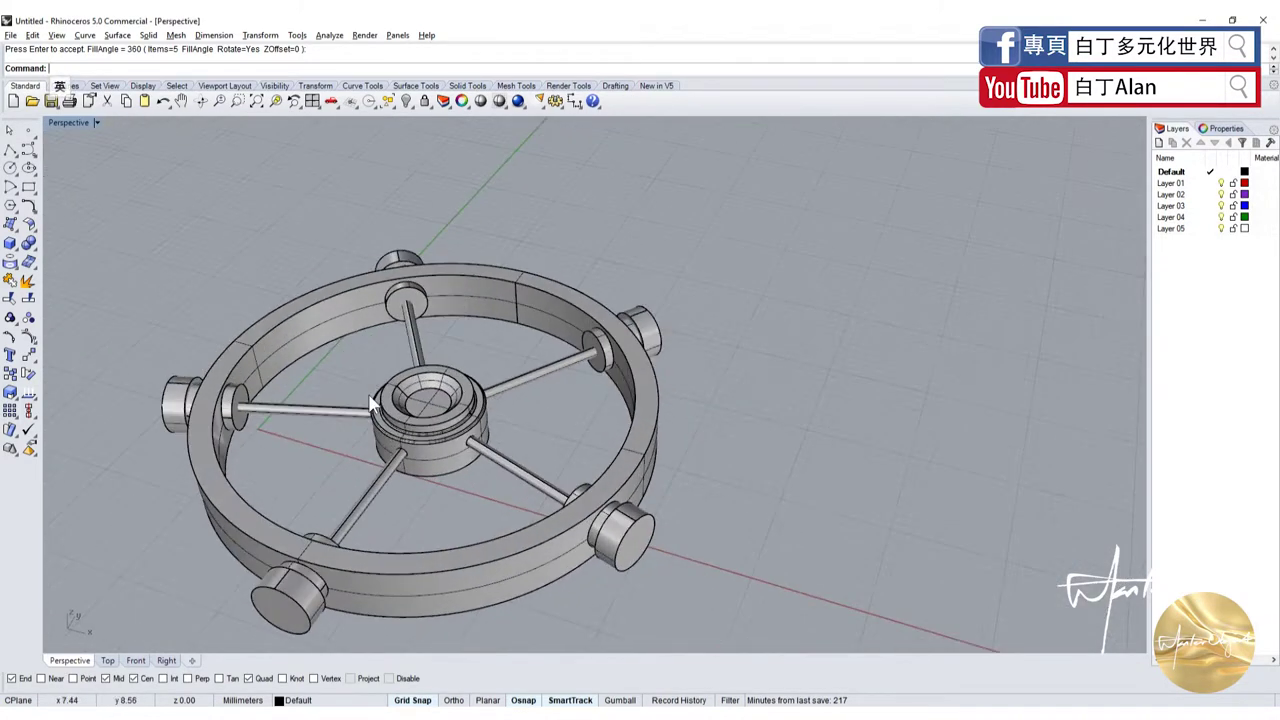
pyautogui.scroll(-3, 340, 478)
pyautogui.scroll(3, 340, 478)
# Ungroup the copy's spokes and pegs and inspect the wheel parts.
pyautogui.click(340, 535)
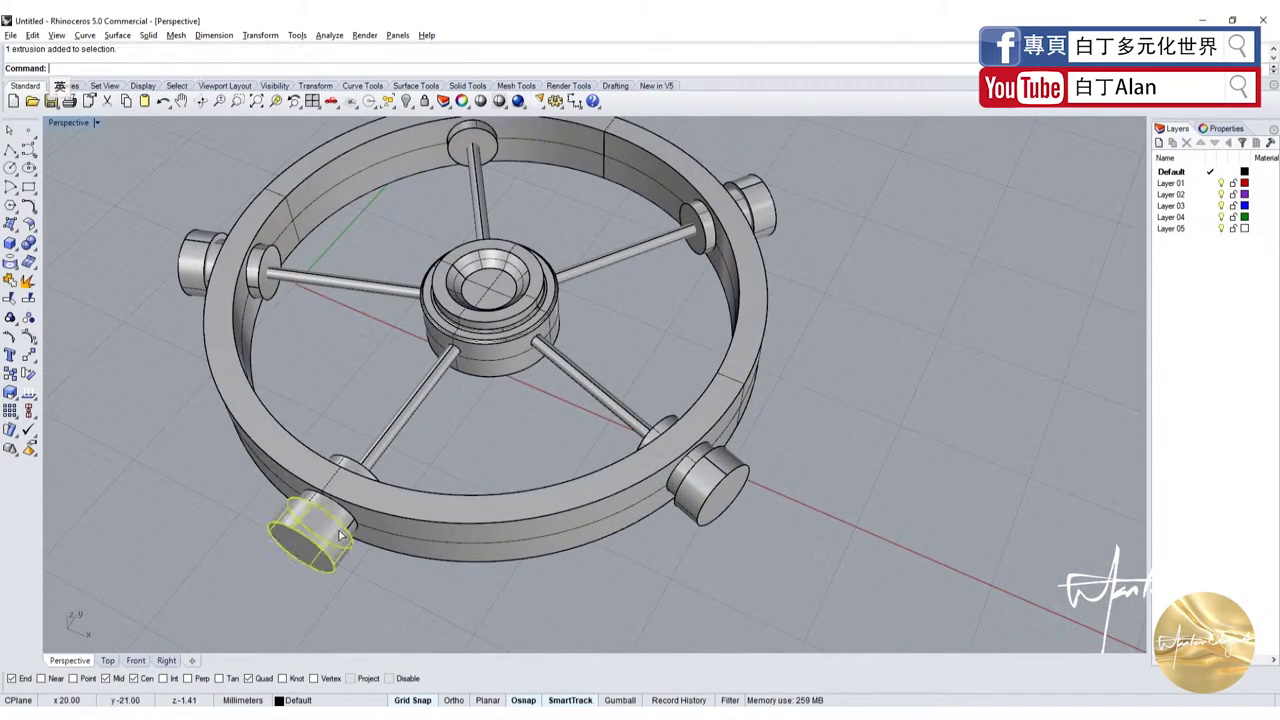
pyautogui.click(390, 452)
pyautogui.rightClick(28, 318)
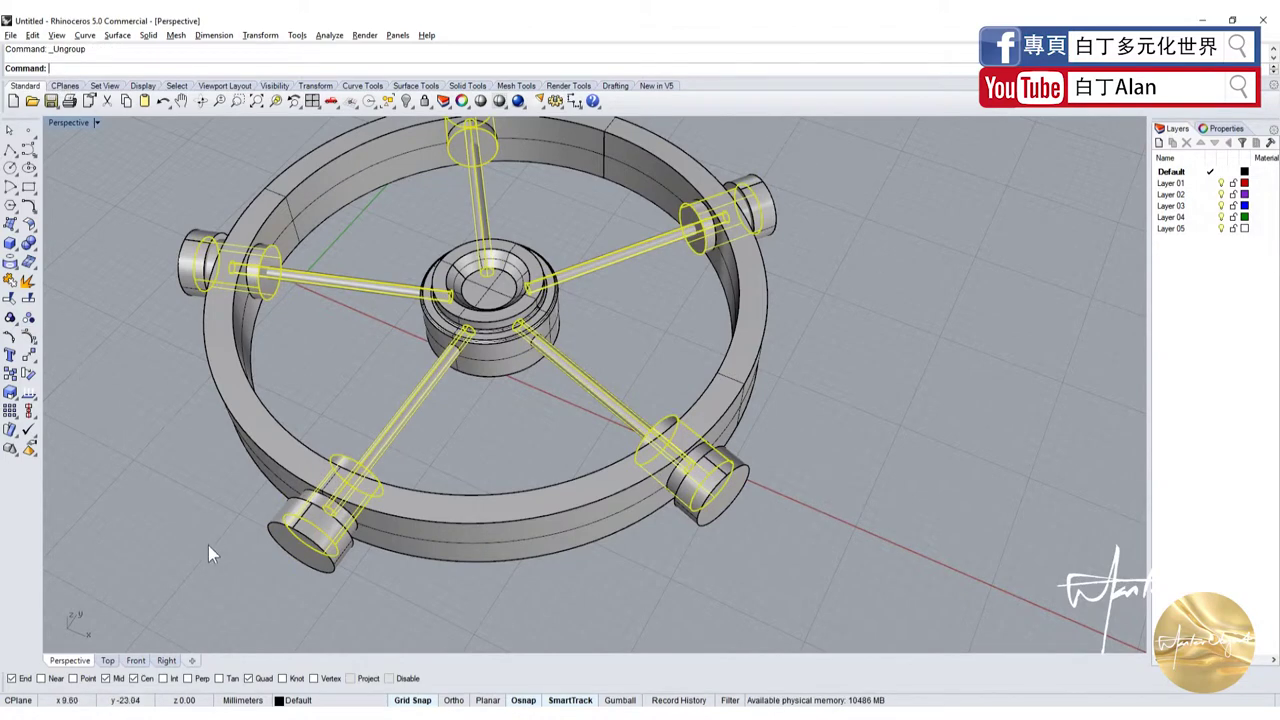
pyautogui.scroll(-3, 307, 515)
pyautogui.scroll(3, 307, 515)
pyautogui.click(307, 515)
pyautogui.scroll(-3, 307, 515)
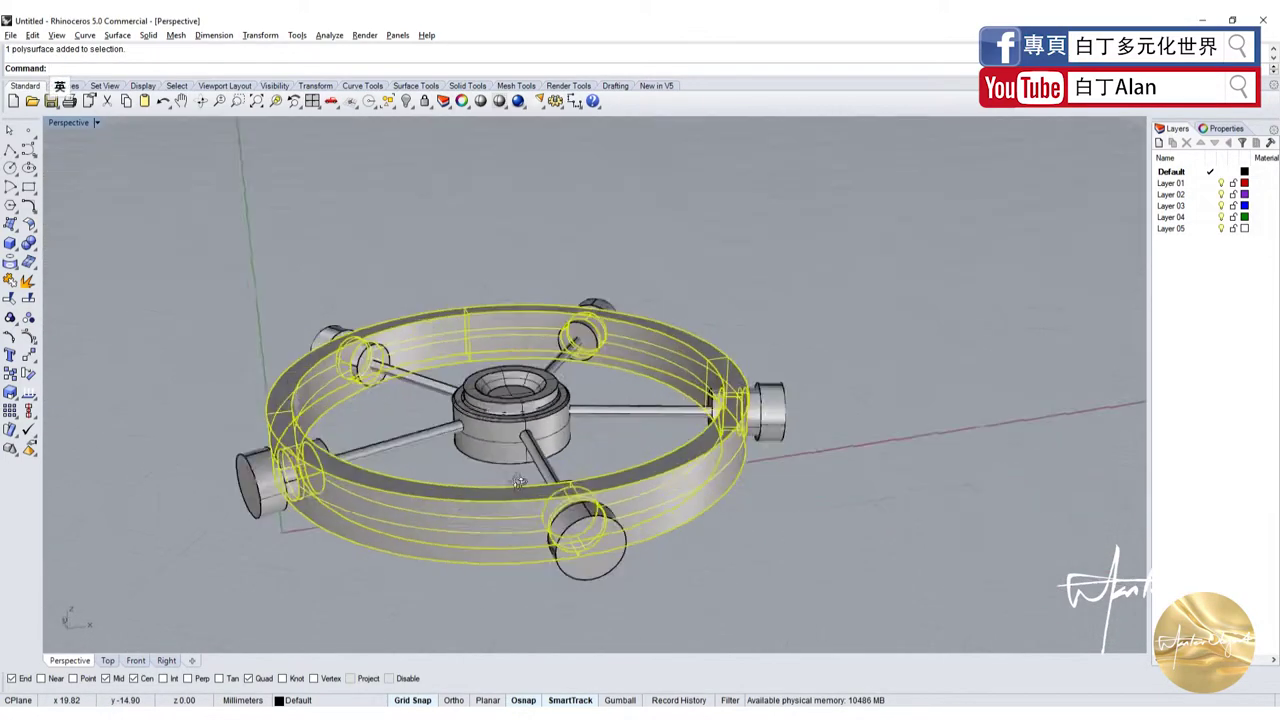
pyautogui.moveTo(307, 515)
pyautogui.mouseDown(button='right')
pyautogui.moveTo(326, 538)
pyautogui.moveTo(488, 475)
pyautogui.moveTo(437, 475)
pyautogui.mouseUp(button='right')
pyautogui.click(156, 495)
pyautogui.click(259, 505)
pyautogui.scroll(3, 487, 474)
# Boolean Union the lower-left spoke with its end peg into one solid.
pyautogui.click(520, 440)
pyautogui.scroll(-3, 520, 440)
pyautogui.click(438, 450)
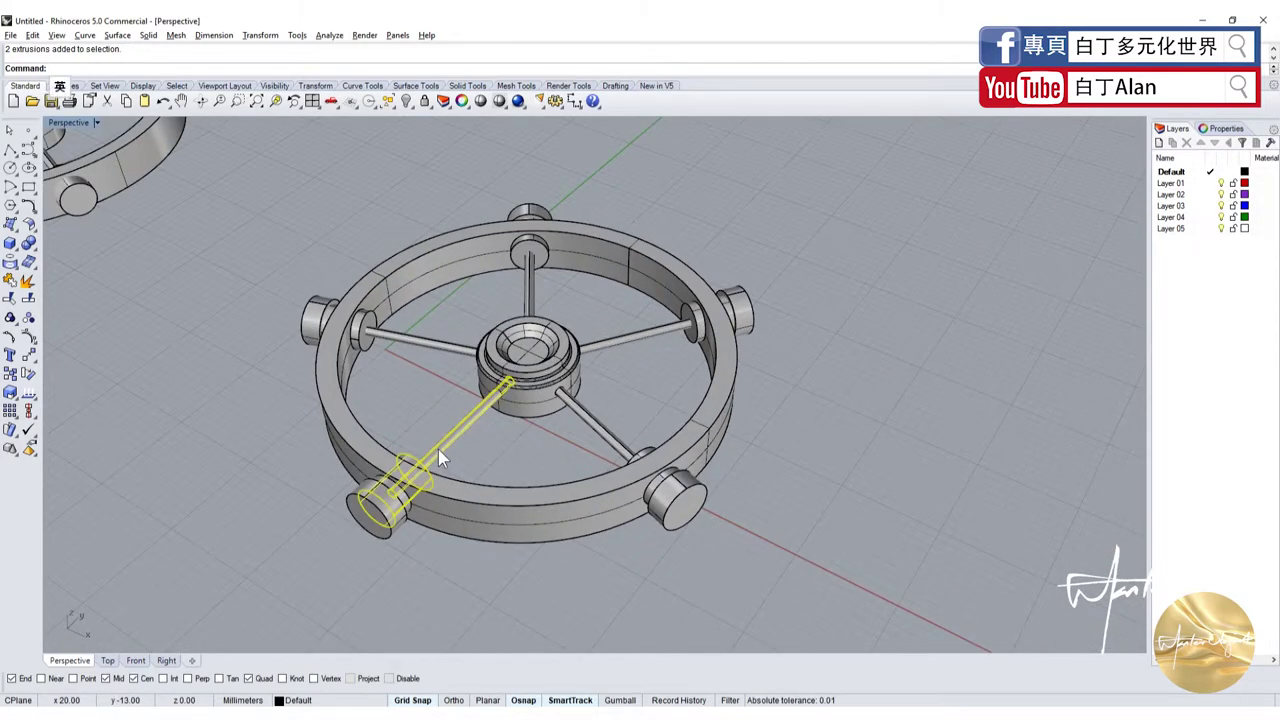
pyautogui.scroll(-1, 391, 458)
pyautogui.scroll(1, 391, 452)
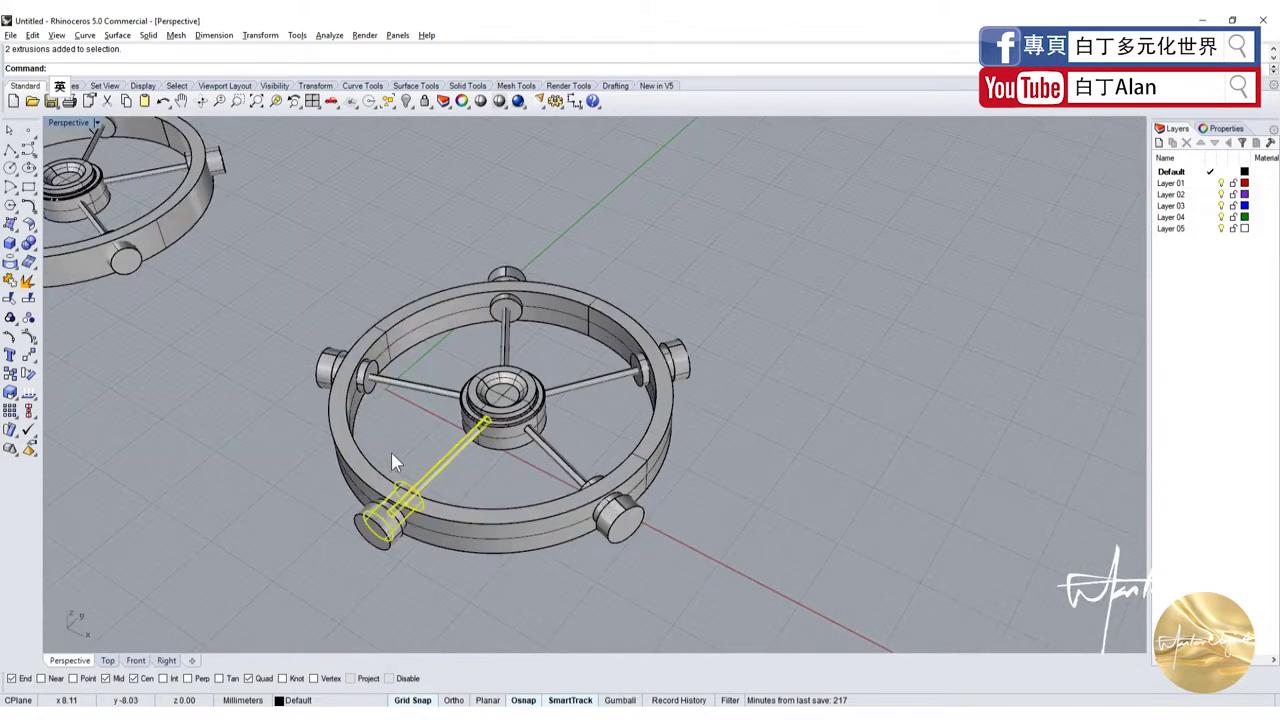
pyautogui.scroll(2, 380, 520)
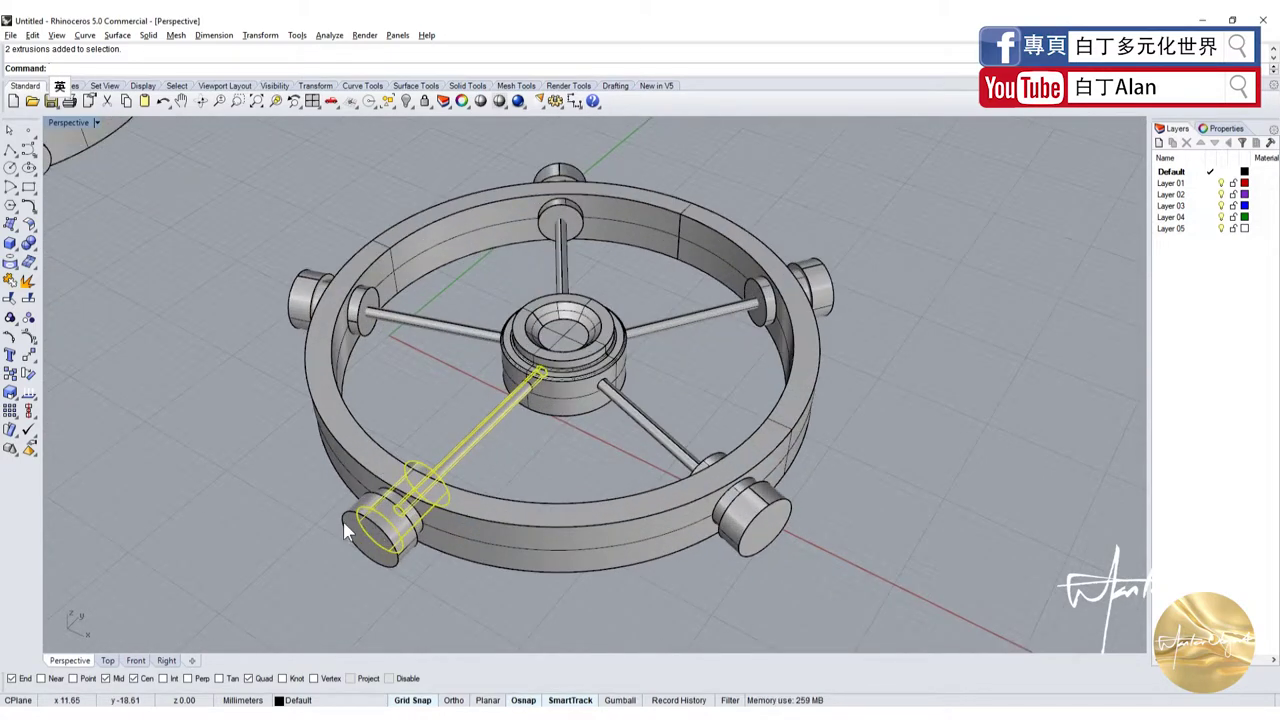
pyautogui.keyDown('shift'); pyautogui.click(395, 532); pyautogui.keyUp('shift')
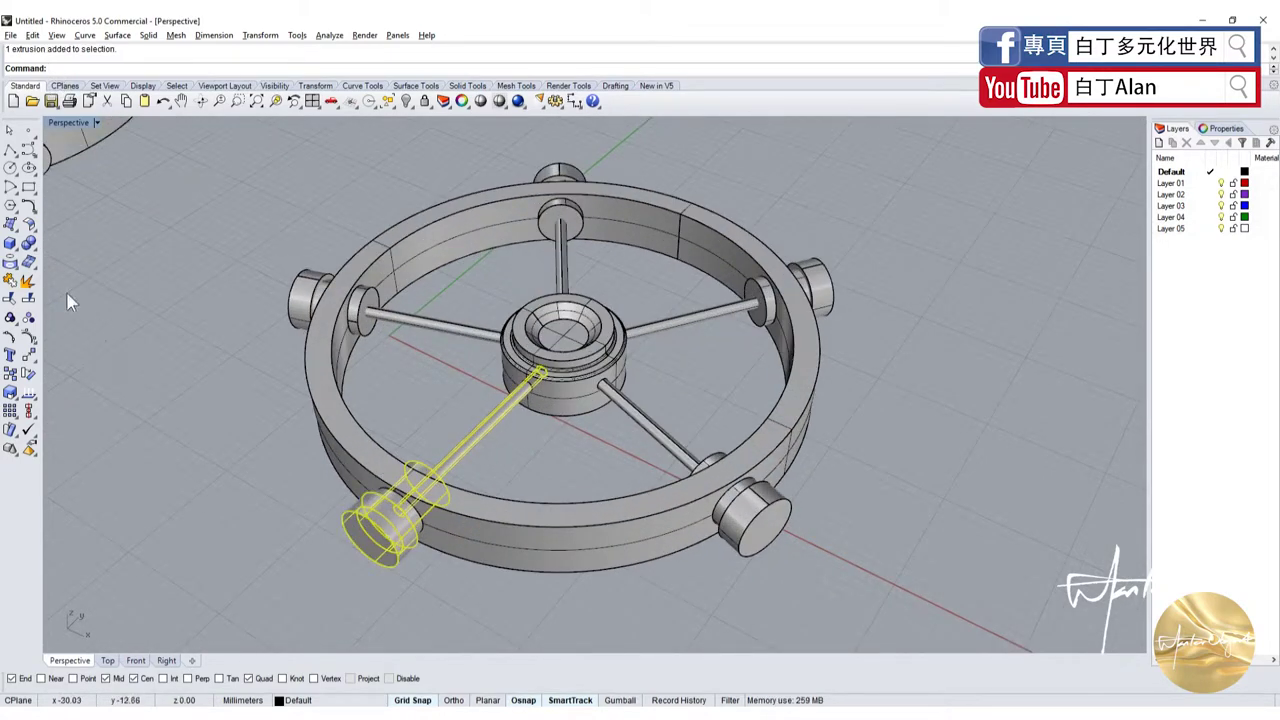
pyautogui.click(29, 243)
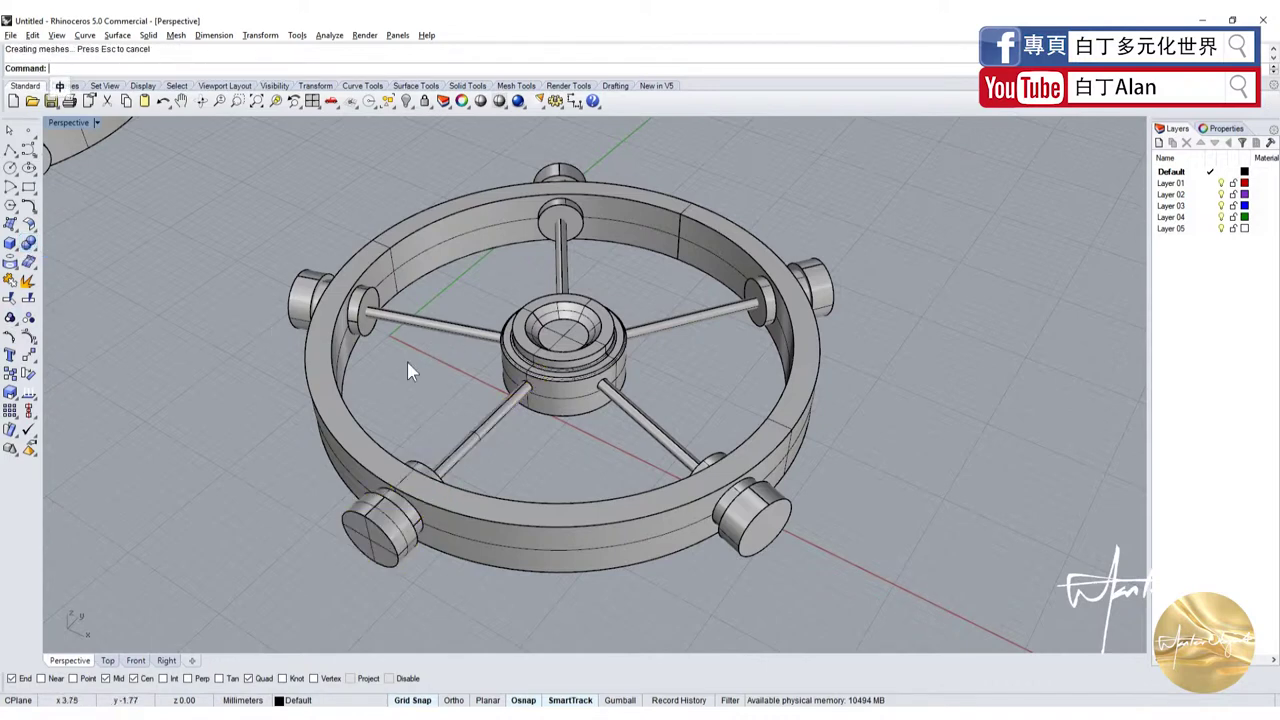
pyautogui.click(448, 462)
pyautogui.press('Escape')
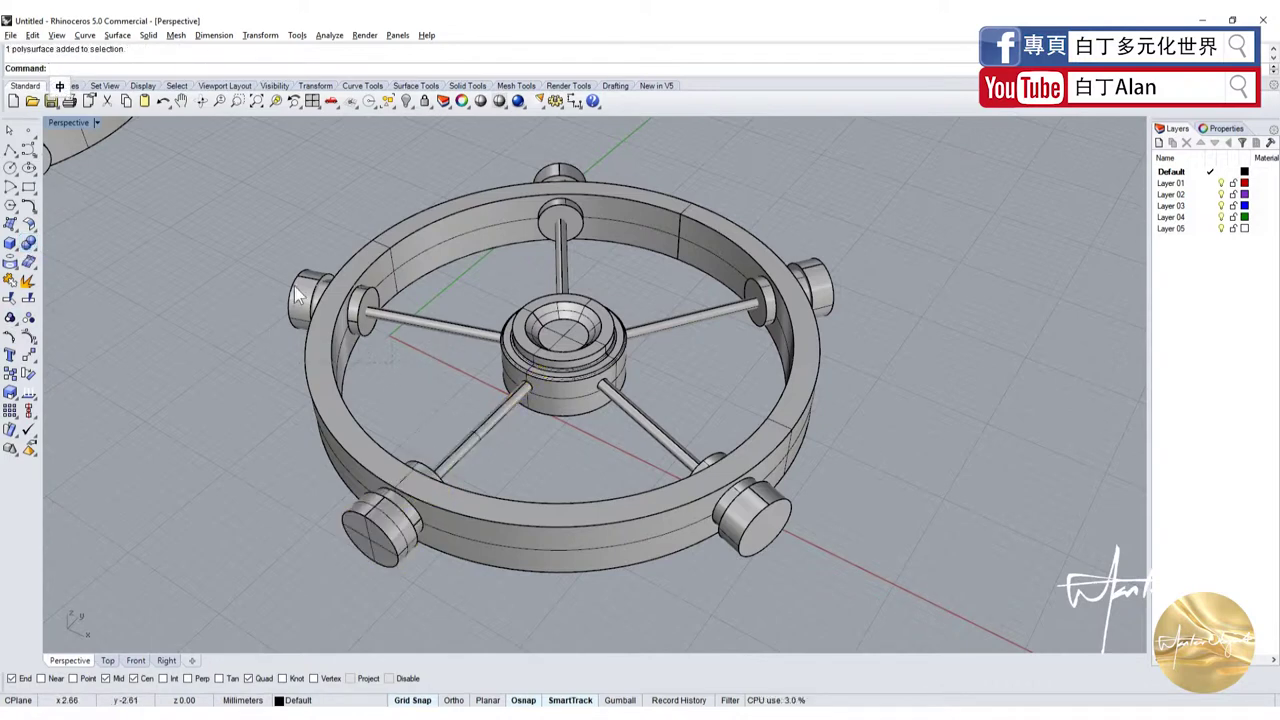
# Boolean Union the remaining spokes with their end pegs.
pyautogui.click(296, 296)
pyautogui.keyDown('ctrl'); pyautogui.click(369, 282); pyautogui.keyUp('ctrl')
pyautogui.scroll(-3, 517, 249)
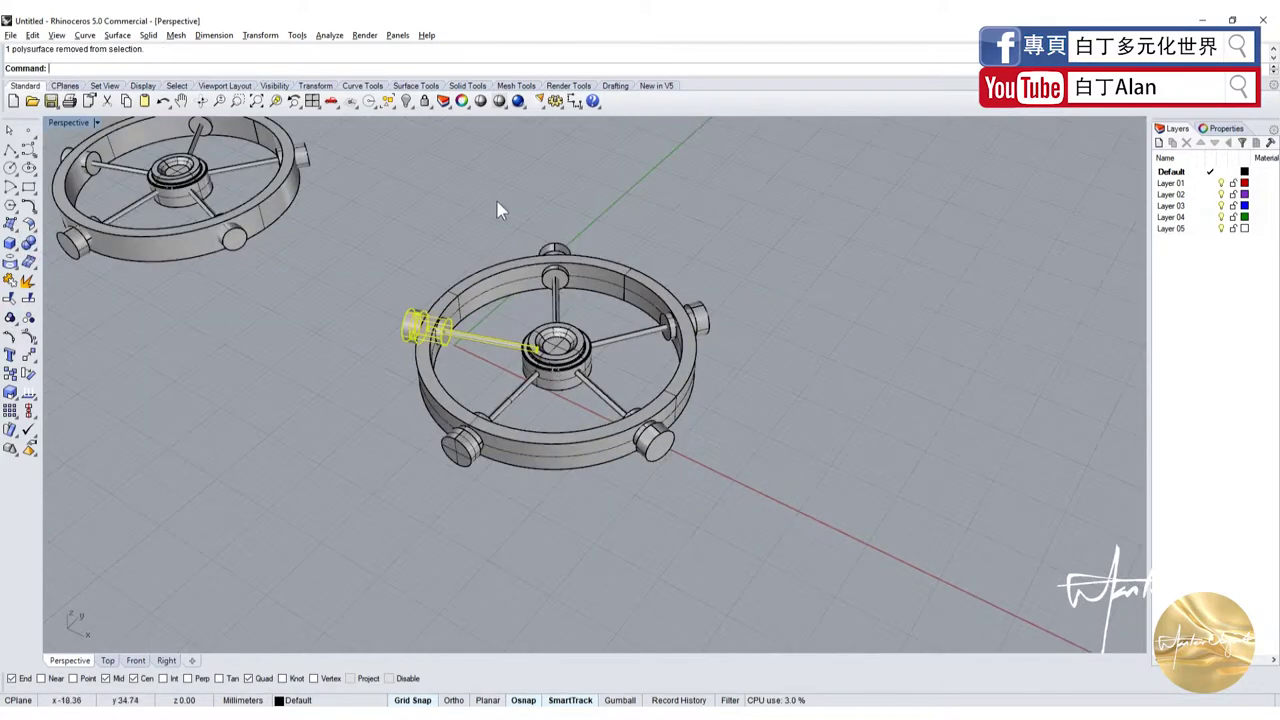
pyautogui.moveTo(520, 242); pyautogui.dragTo(712, 466)
pyautogui.keyDown('ctrl'); pyautogui.click(533, 351); pyautogui.keyUp('ctrl')
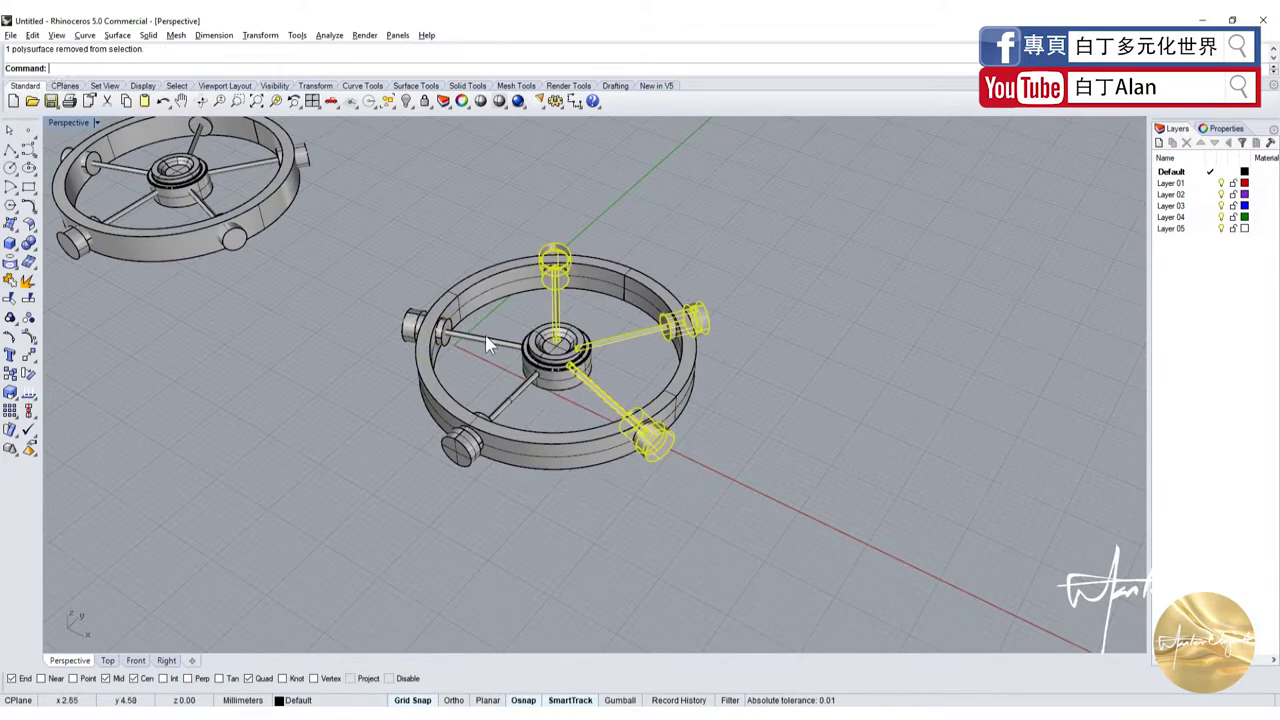
pyautogui.keyDown('shift'); pyautogui.click(485, 337); pyautogui.keyUp('shift')
pyautogui.scroll(3, 506, 358)
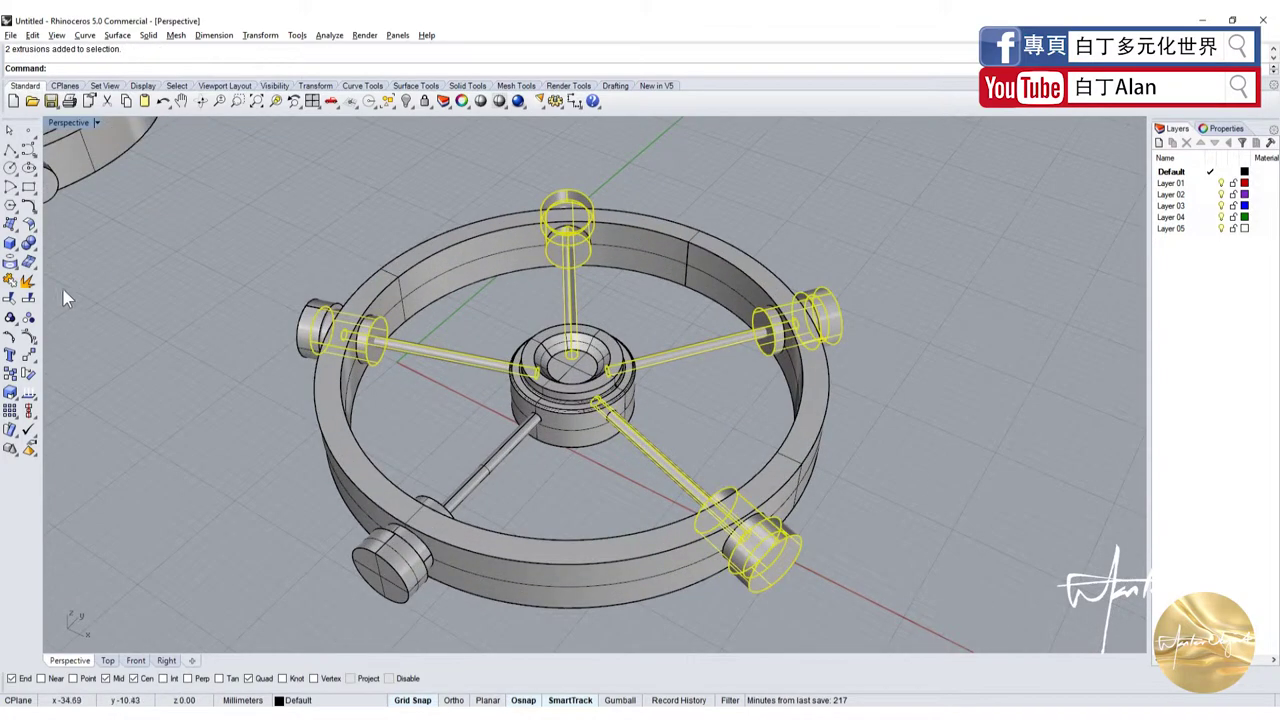
pyautogui.click(30, 252)
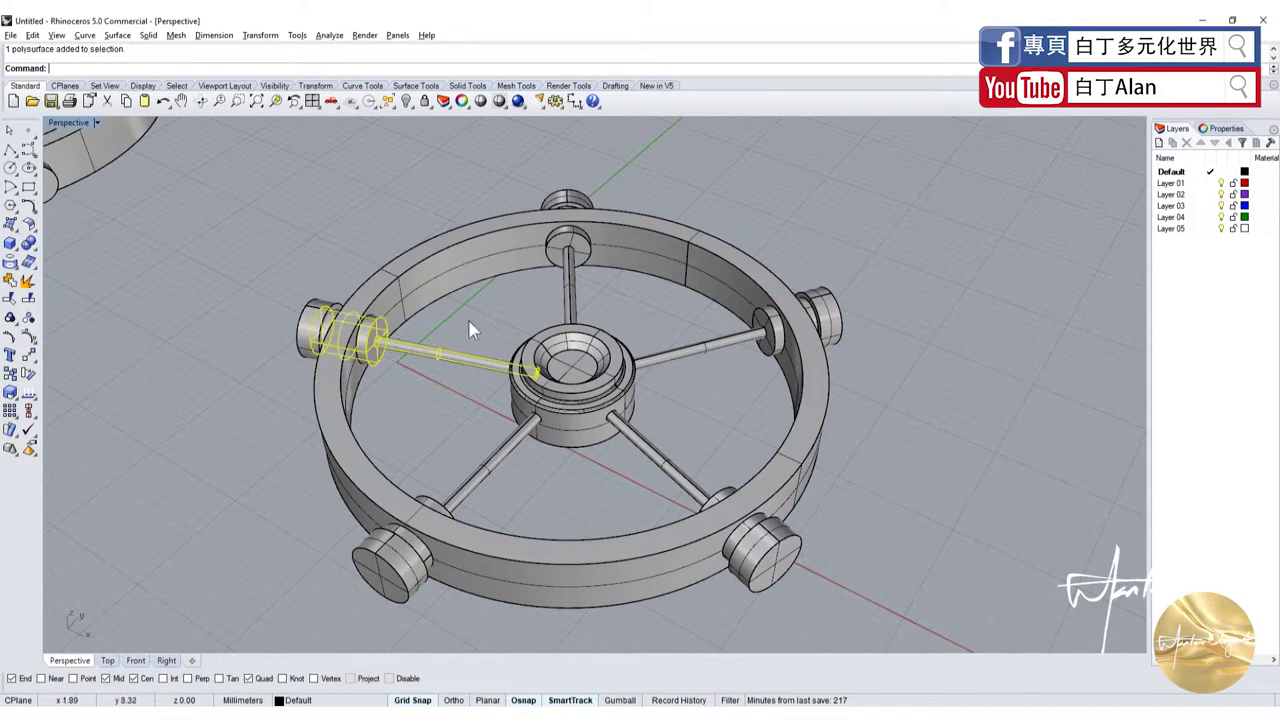
# Click the right and lower spokes to confirm each is one polysurface.
pyautogui.click(694, 343)
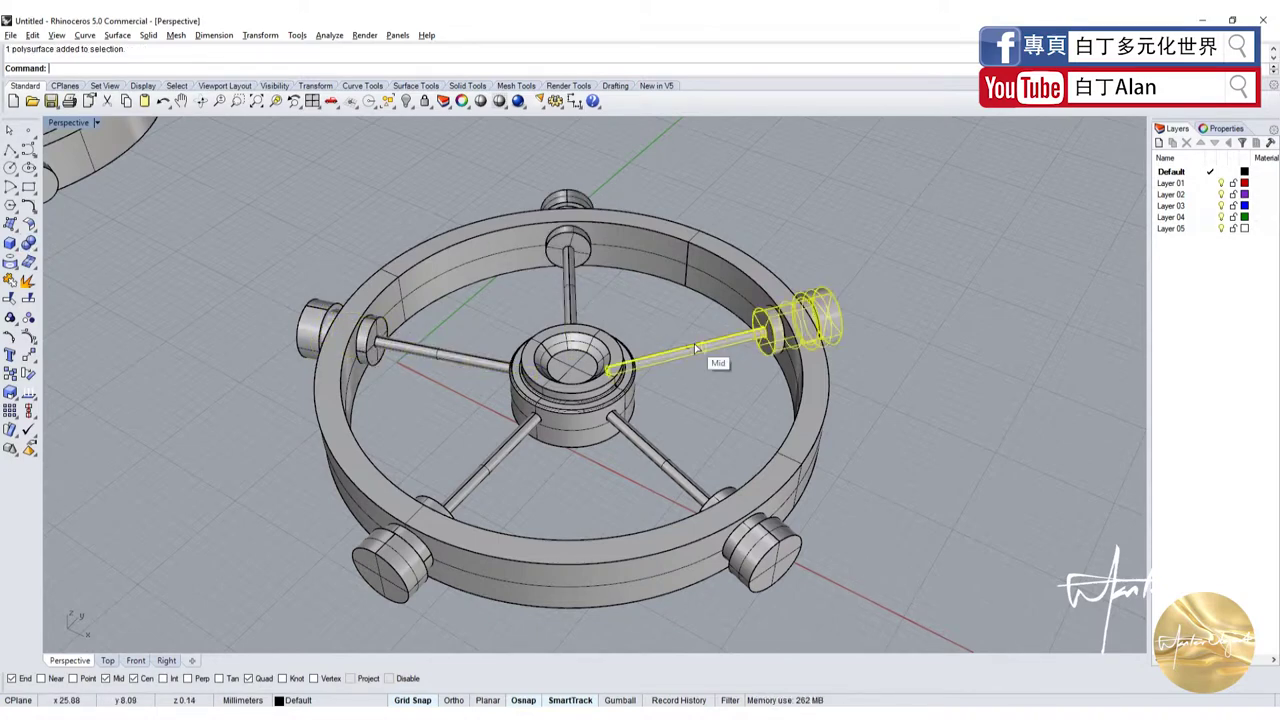
pyautogui.click(728, 408)
pyautogui.scroll(-3, 733, 418)
pyautogui.scroll(3, 723, 408)
pyautogui.moveTo(723, 408); pyautogui.dragTo(630, 465, button='right')
pyautogui.click(630, 465)
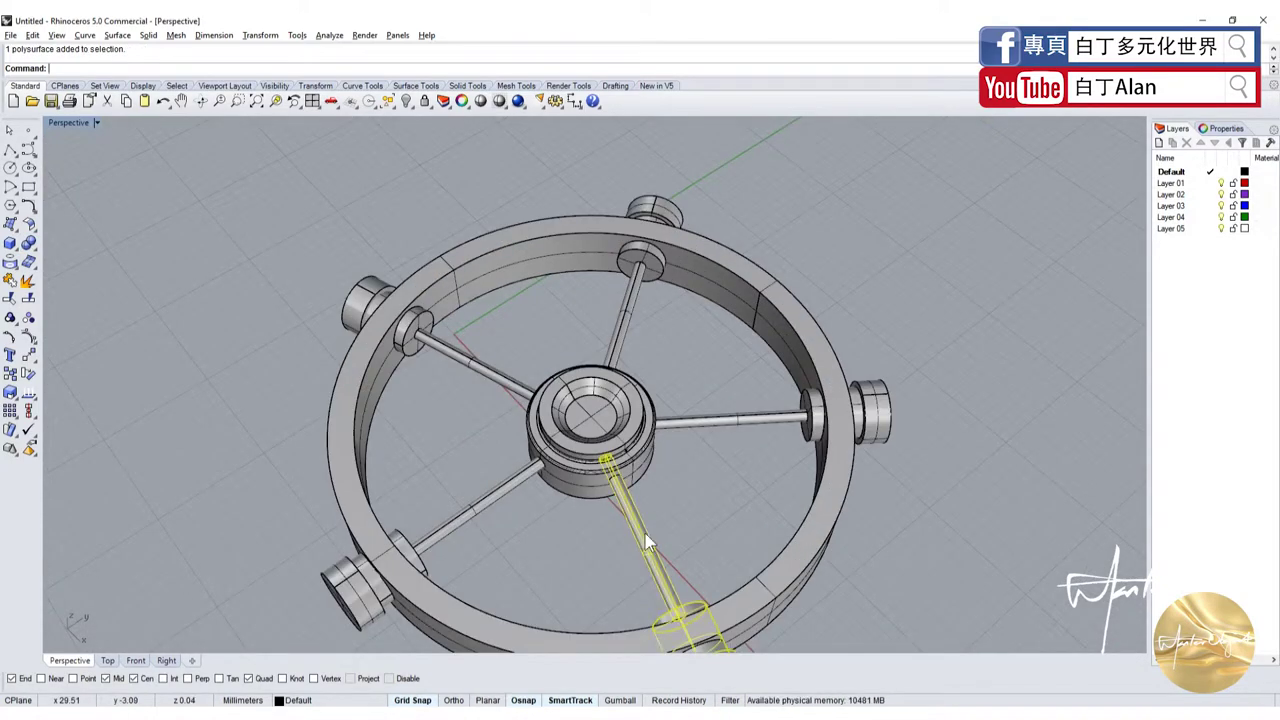
pyautogui.scroll(-3, 660, 465)
pyautogui.press('Escape')
pyautogui.scroll(-2, 690, 470)
pyautogui.scroll(-2, 690, 470)
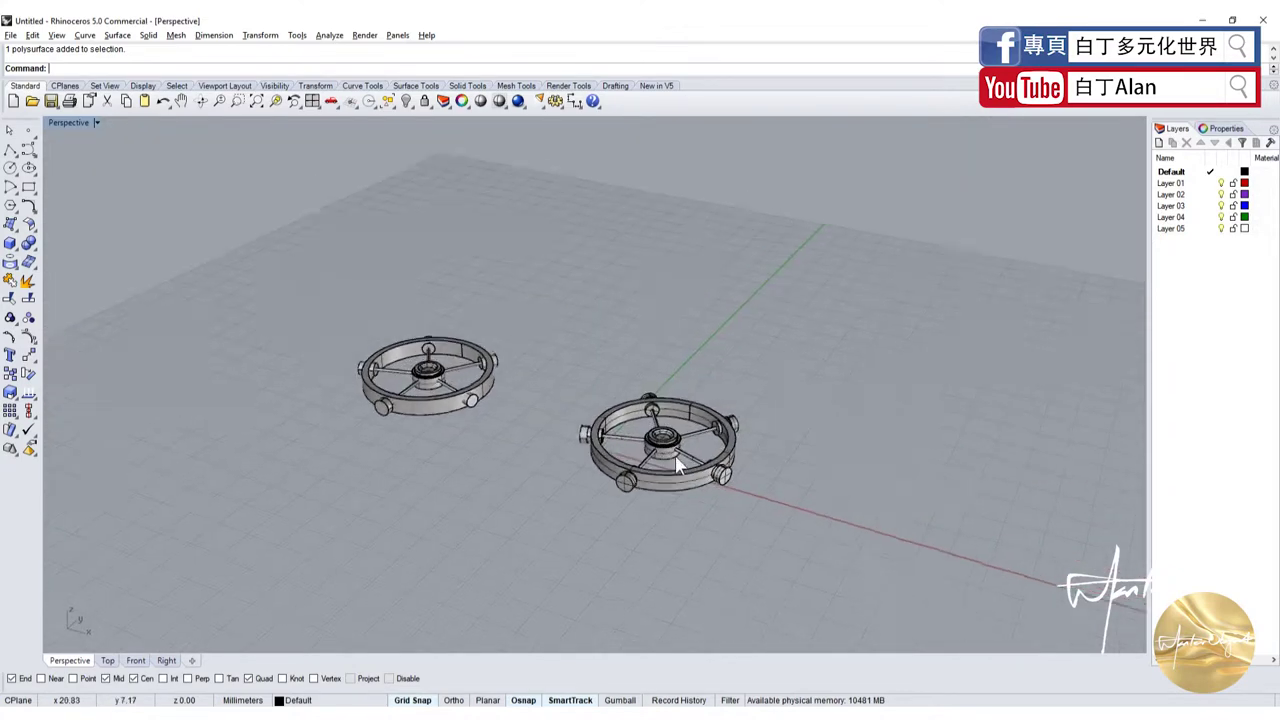
pyautogui.scroll(5, 690, 470)
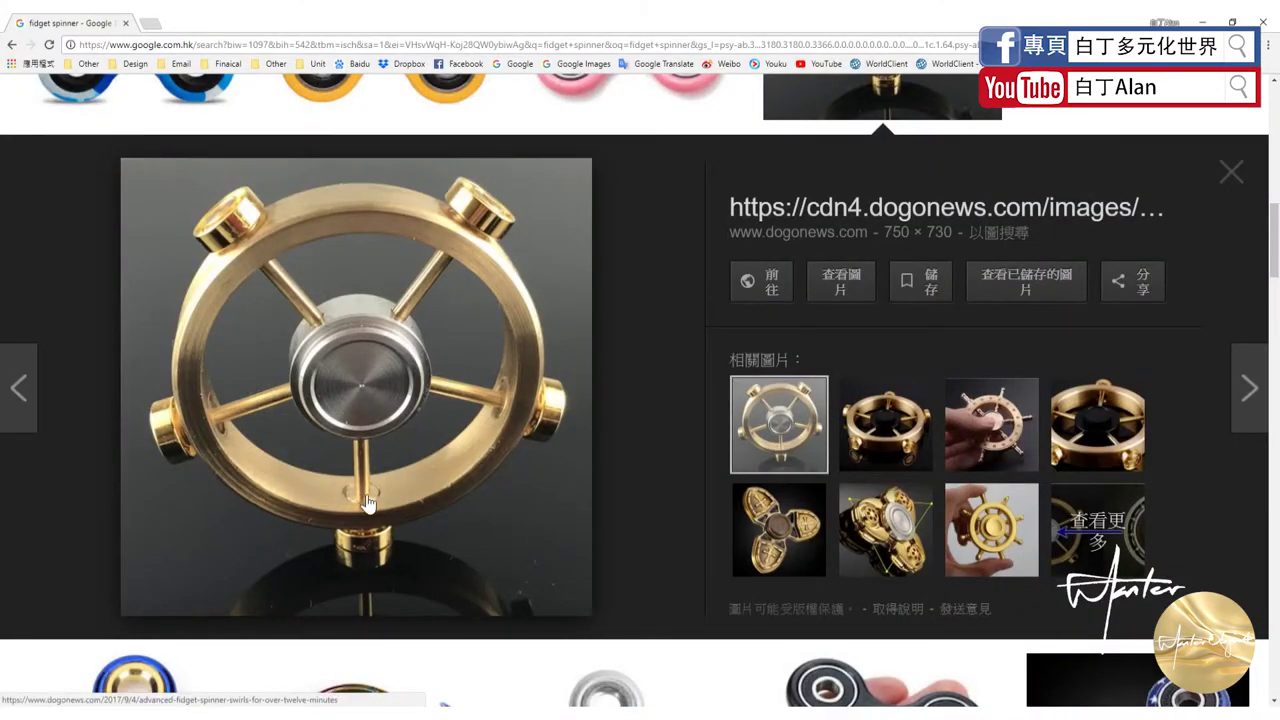
# Compare a spoke and its pin against the brass ship-wheel spinner reference photo.
pyautogui.scroll(-3, 826, 406)
pyautogui.scroll(5, 826, 406)
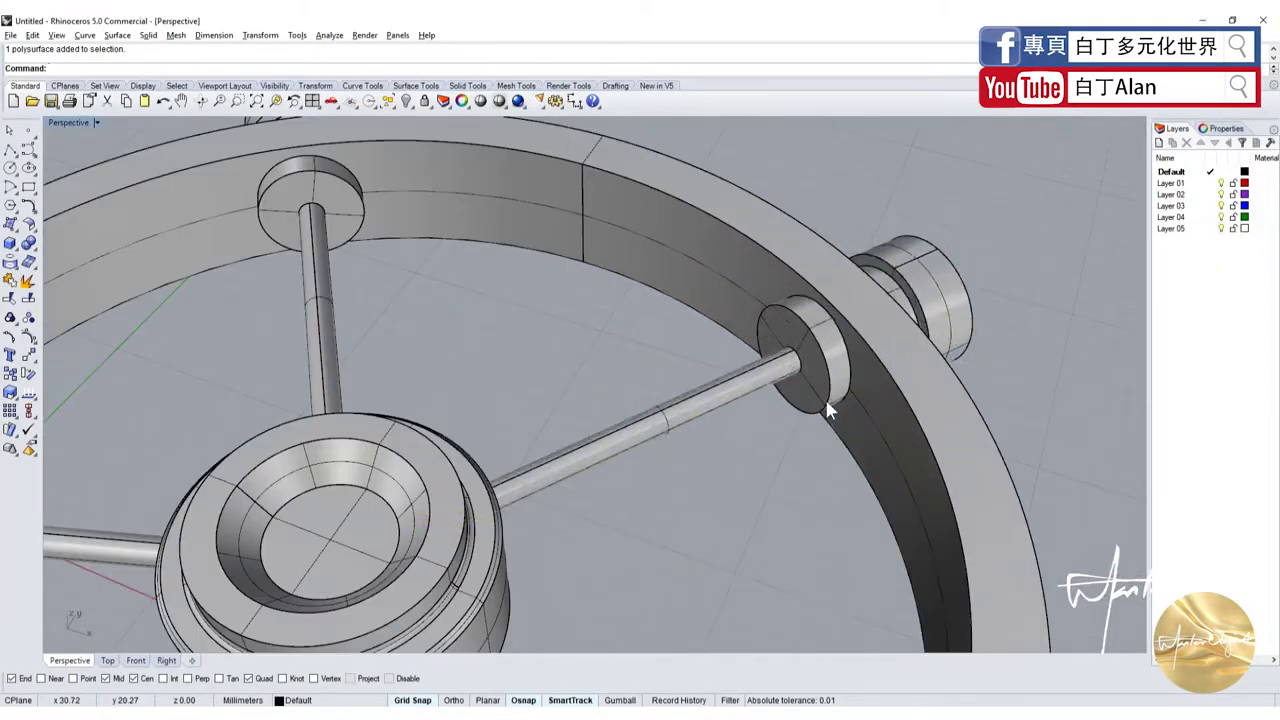
pyautogui.click(825, 399)
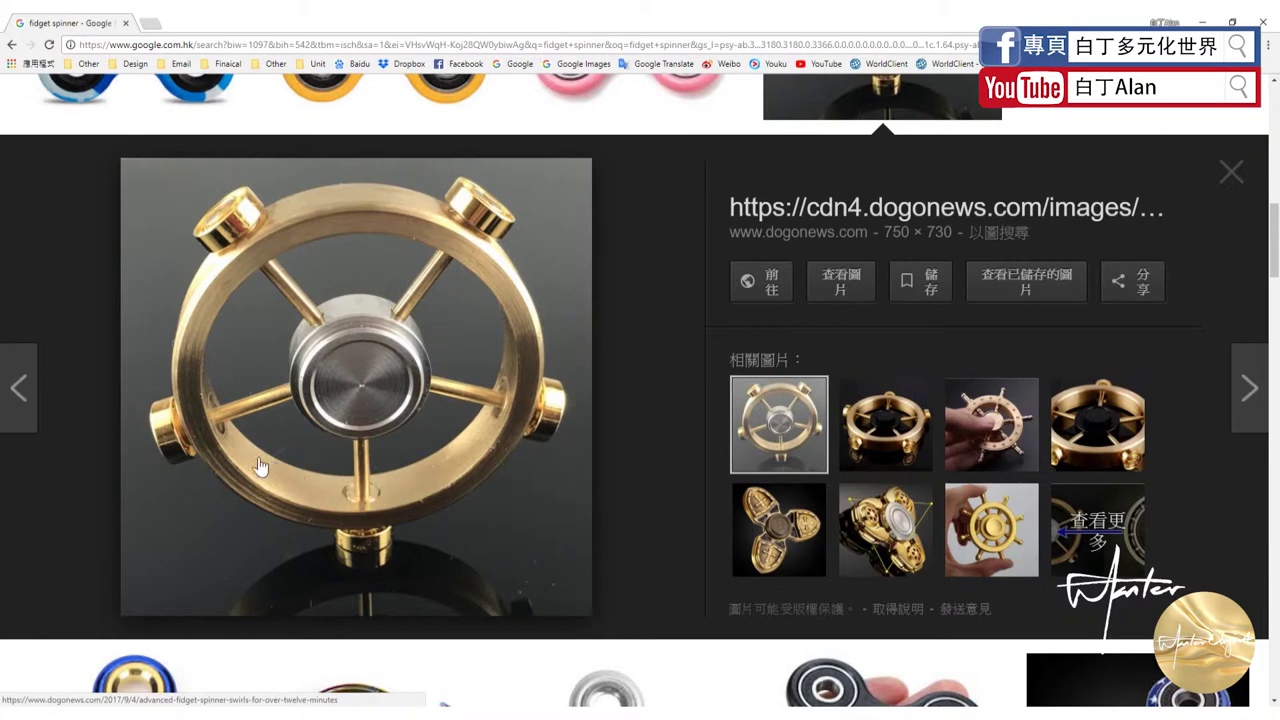
# Cut the right wheel, paste it back, and move it to the right.
pyautogui.scroll(-2, 502, 430)
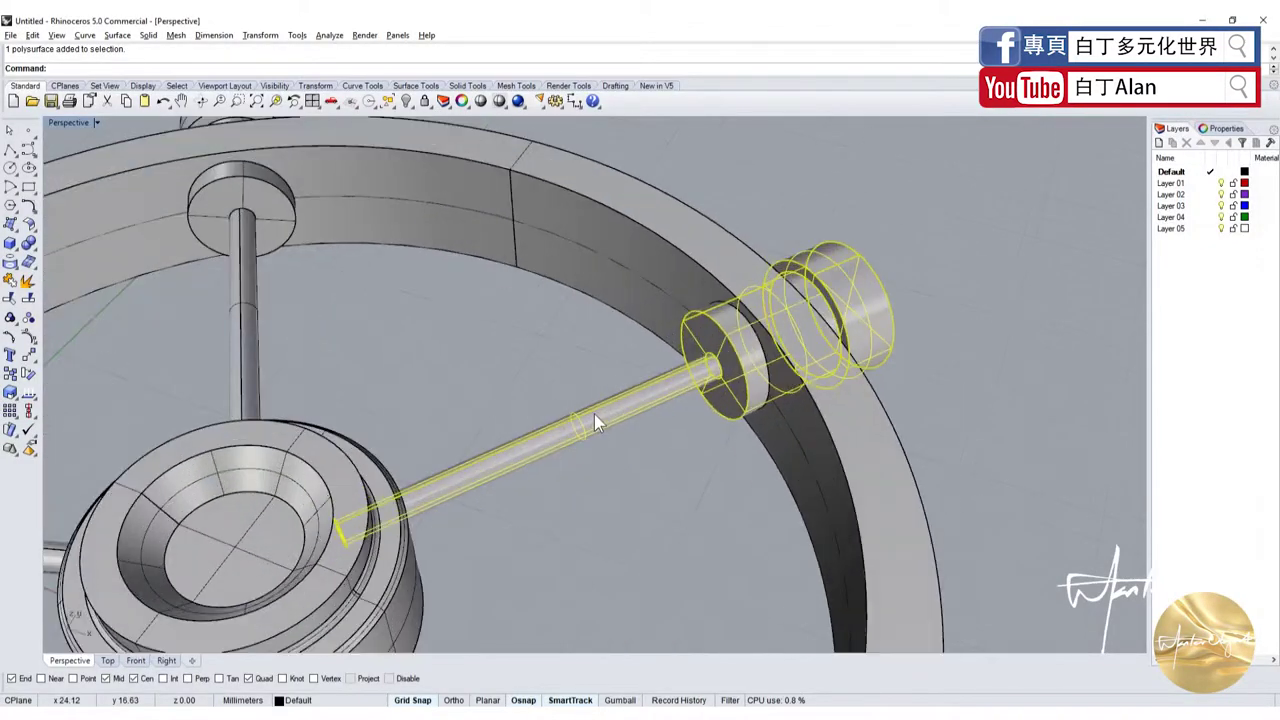
pyautogui.scroll(-5, 594, 414)
pyautogui.scroll(-4, 669, 352)
pyautogui.moveTo(512, 279); pyautogui.dragTo(791, 568)
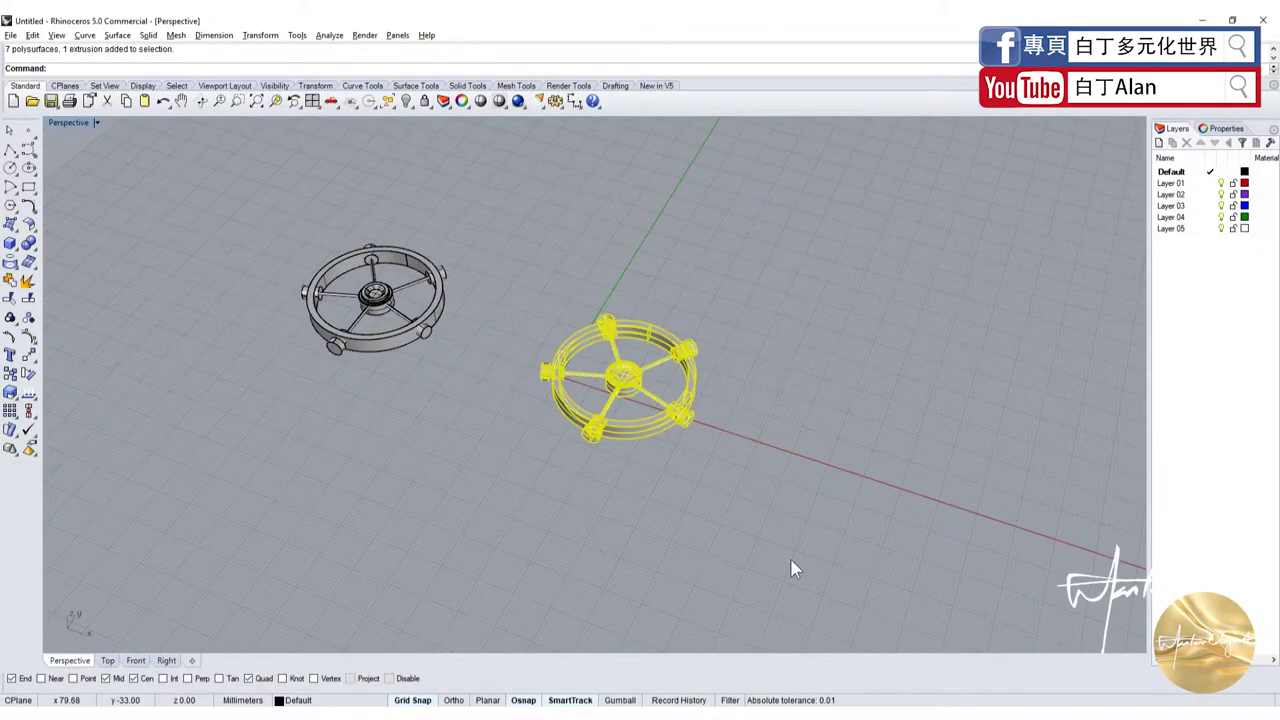
pyautogui.press('Delete')
pyautogui.hotkey('ctrl', 'v')
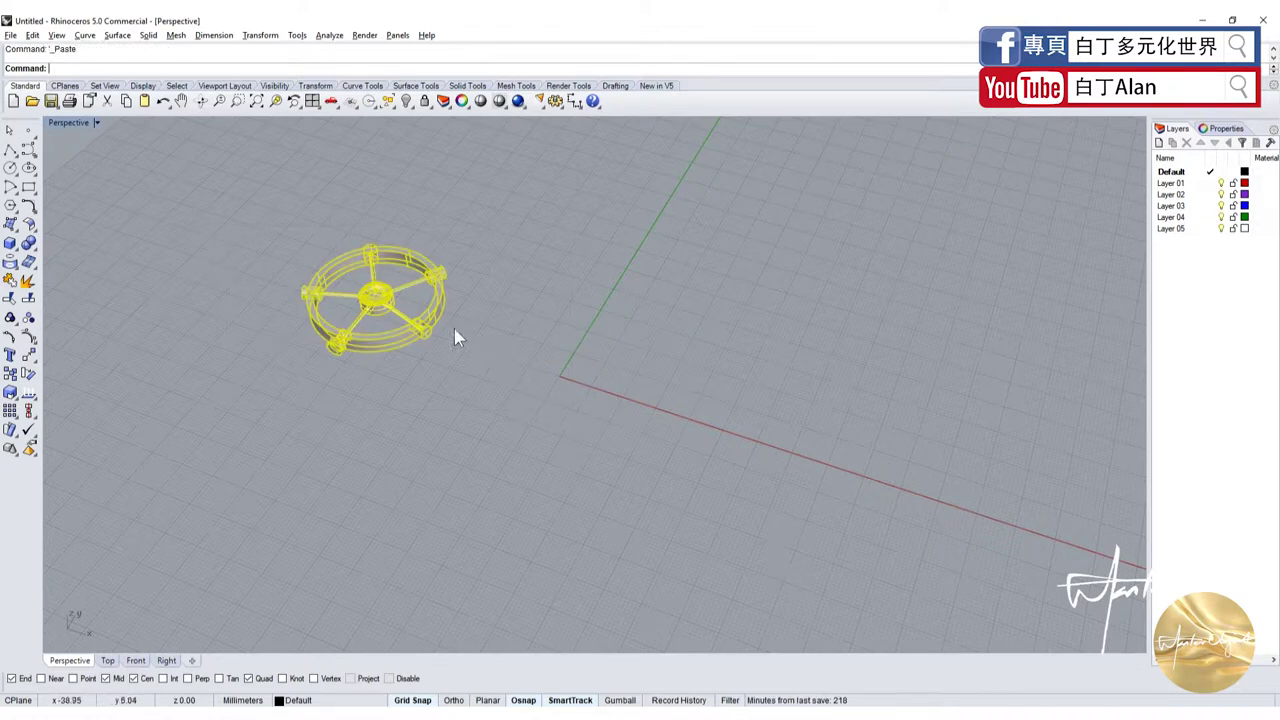
pyautogui.moveTo(450, 333); pyautogui.dragTo(675, 404)
pyautogui.click(707, 316)
# Delete the top, left, upper-right and lower-right spokes from that wheel.
pyautogui.scroll(5, 565, 350)
pyautogui.click(594, 198)
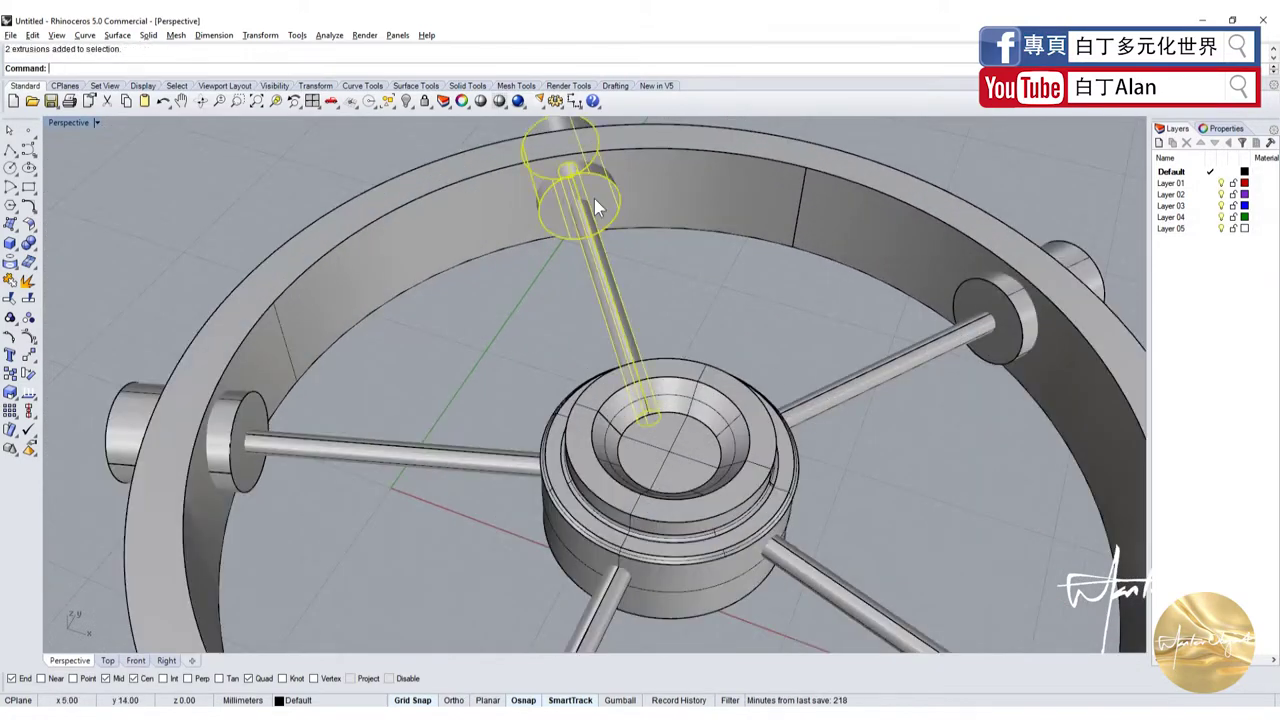
pyautogui.scroll(-3, 594, 198)
pyautogui.keyDown('shift'); pyautogui.click(520, 336); pyautogui.keyUp('shift')
pyautogui.keyDown('shift'); pyautogui.click(733, 300); pyautogui.keyUp('shift')
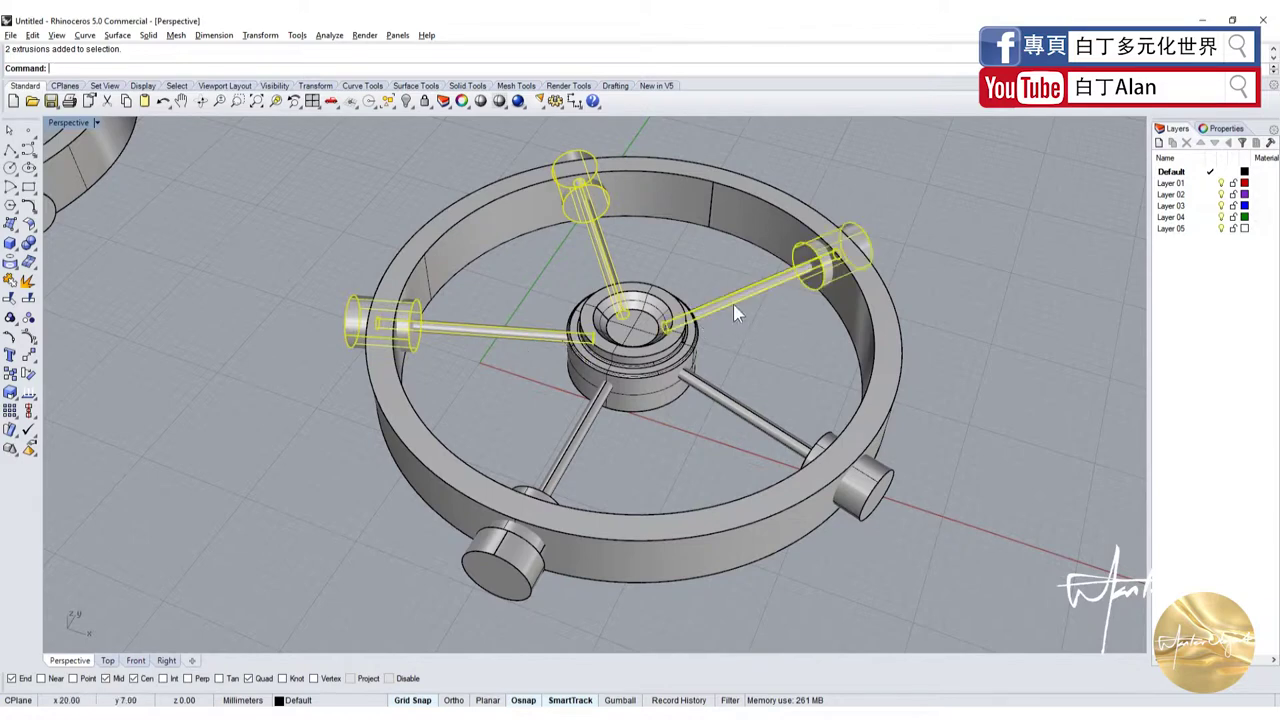
pyautogui.keyDown('shift'); pyautogui.click(717, 400); pyautogui.keyUp('shift')
pyautogui.press('Delete')
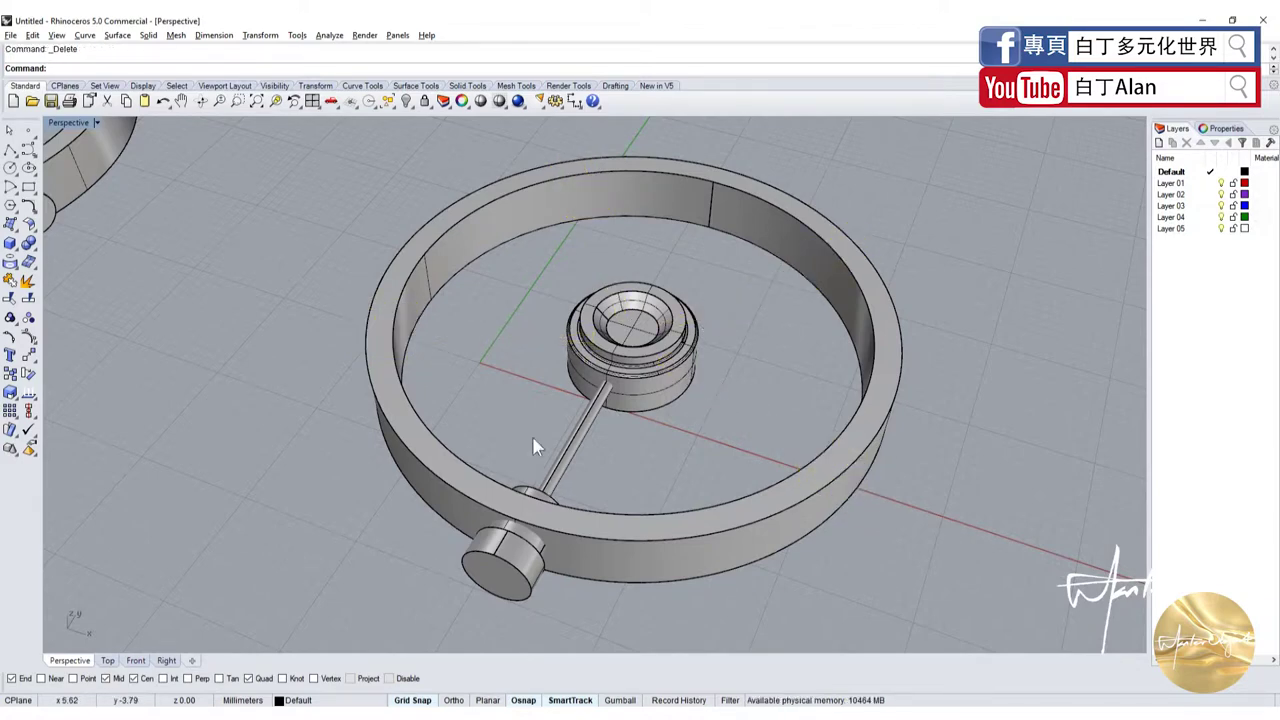
# Window-select the entire left wheel and delete it.
pyautogui.scroll(-5, 533, 446)
pyautogui.moveTo(318, 300); pyautogui.dragTo(184, 186)
pyautogui.press('Delete')
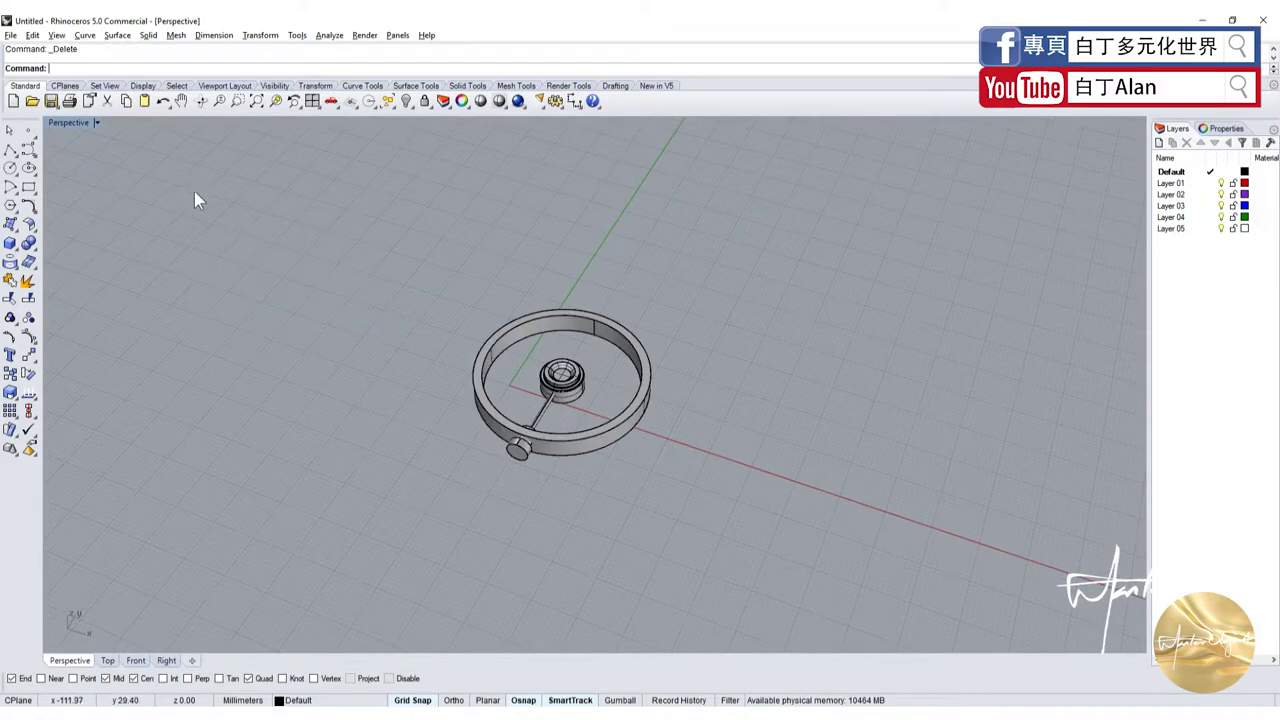
pyautogui.scroll(2, 546, 465)
# Ungroup the remaining spoke from its pegs and select the peg cylinder at the ring.
pyautogui.scroll(3, 546, 465)
pyautogui.click(546, 465)
pyautogui.click(536, 452)
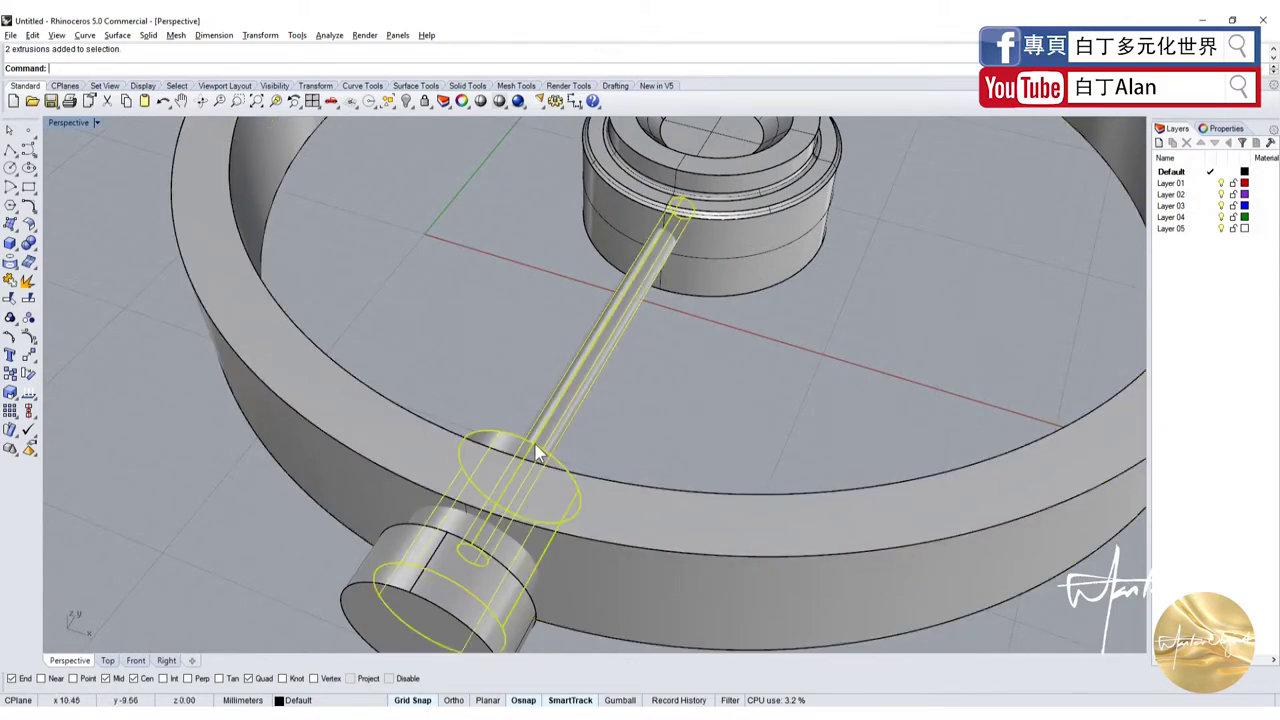
pyautogui.click(30, 316)
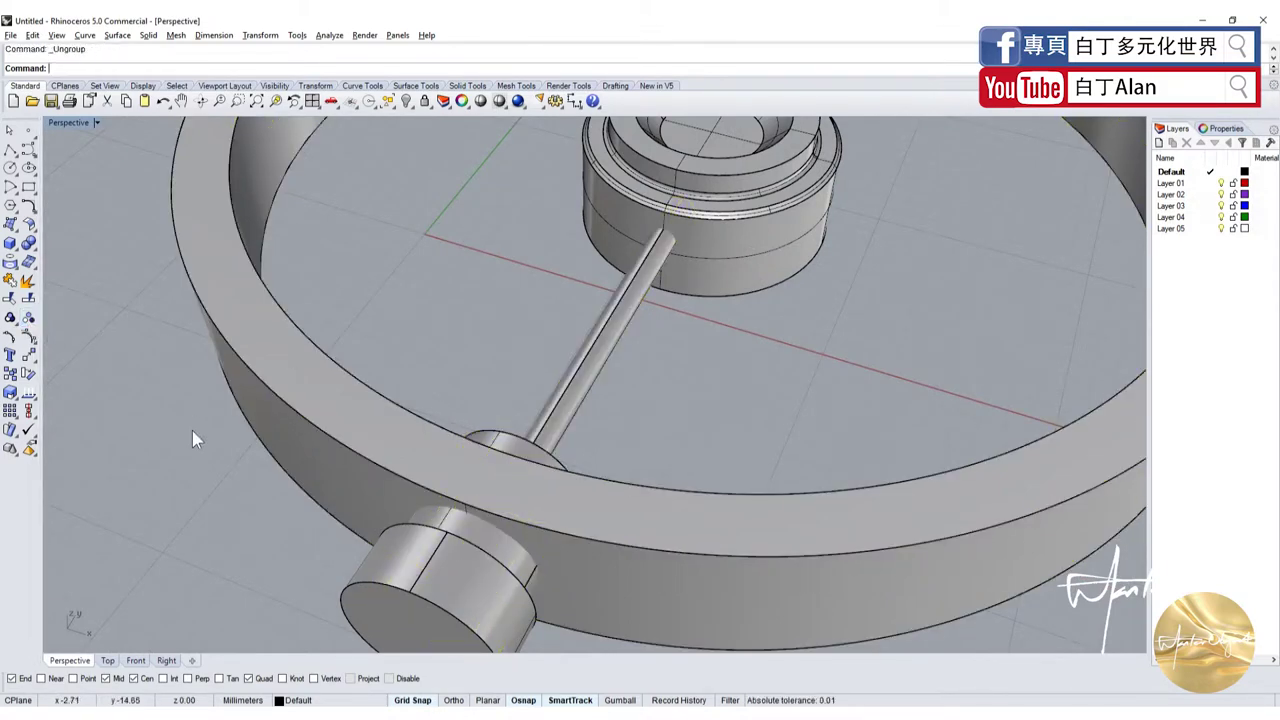
pyautogui.scroll(-3, 192, 431)
pyautogui.scroll(6, 389, 455)
pyautogui.click(389, 455)
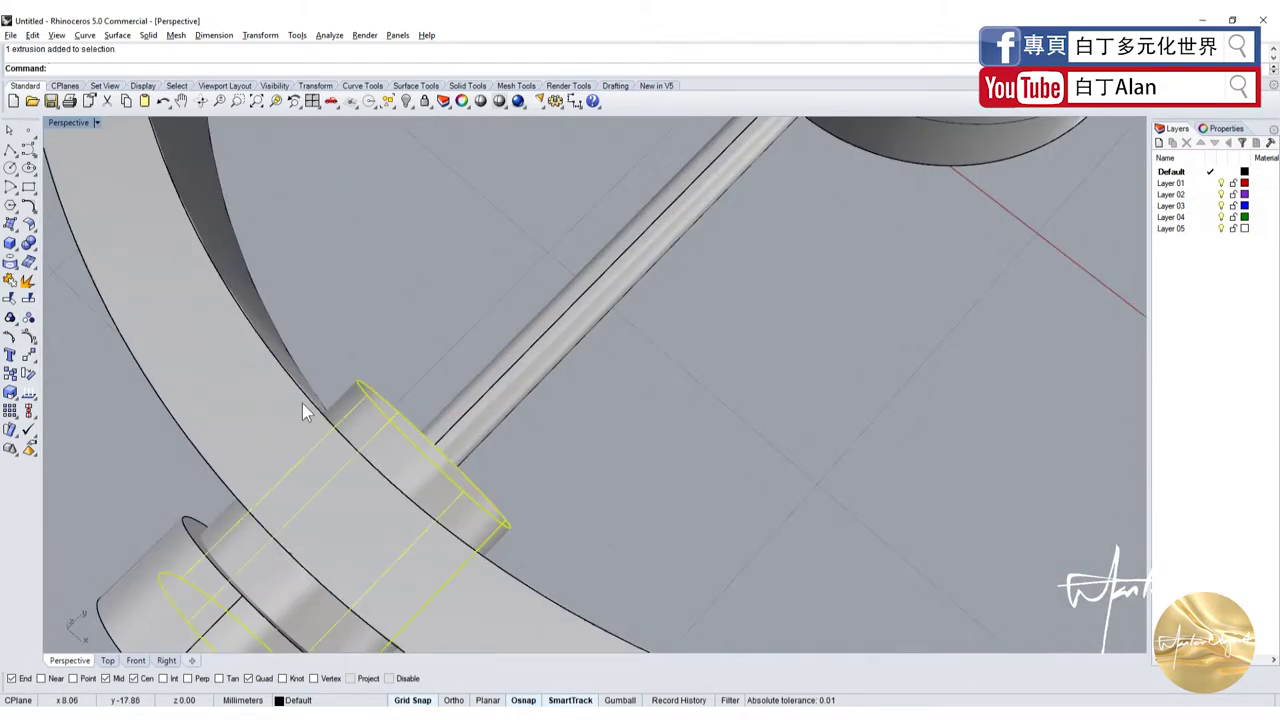
# Restore the four-viewport layout with Top, Perspective, Front and Right views.
pyautogui.doubleClick(66, 123)
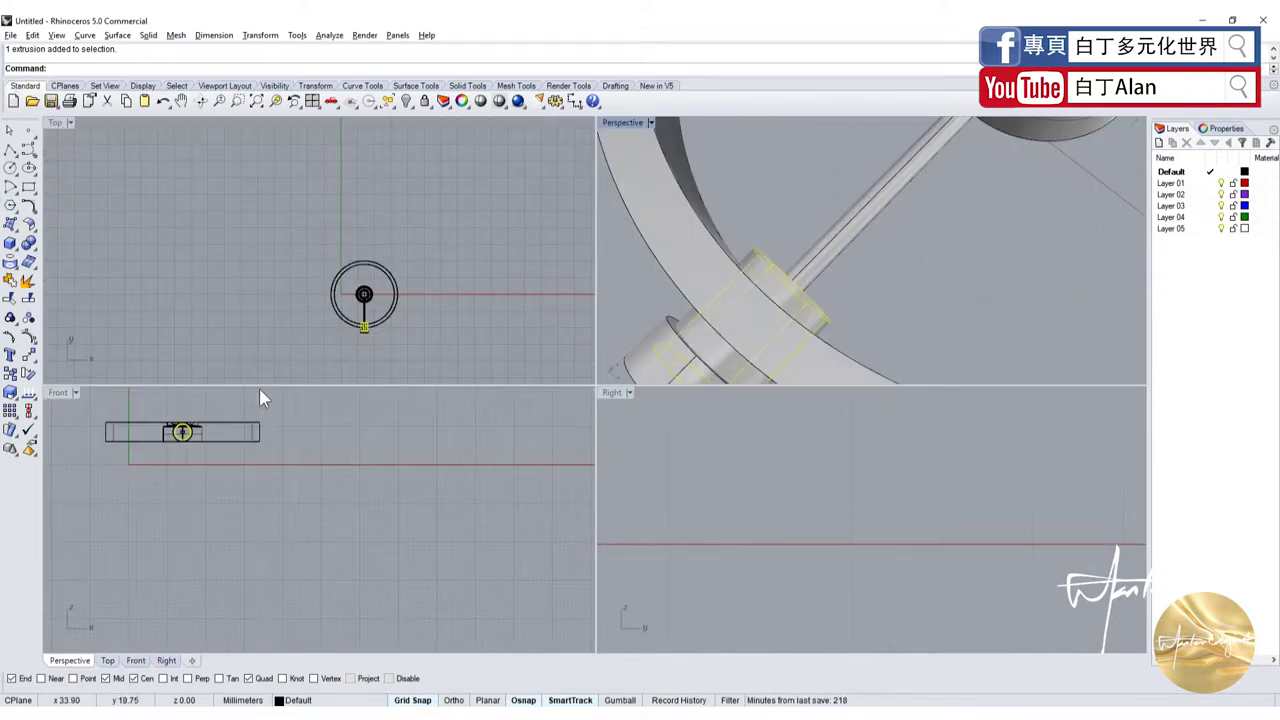
pyautogui.scroll(2, 340, 330)
pyautogui.scroll(2, 431, 323)
pyautogui.scroll(2, 300, 300)
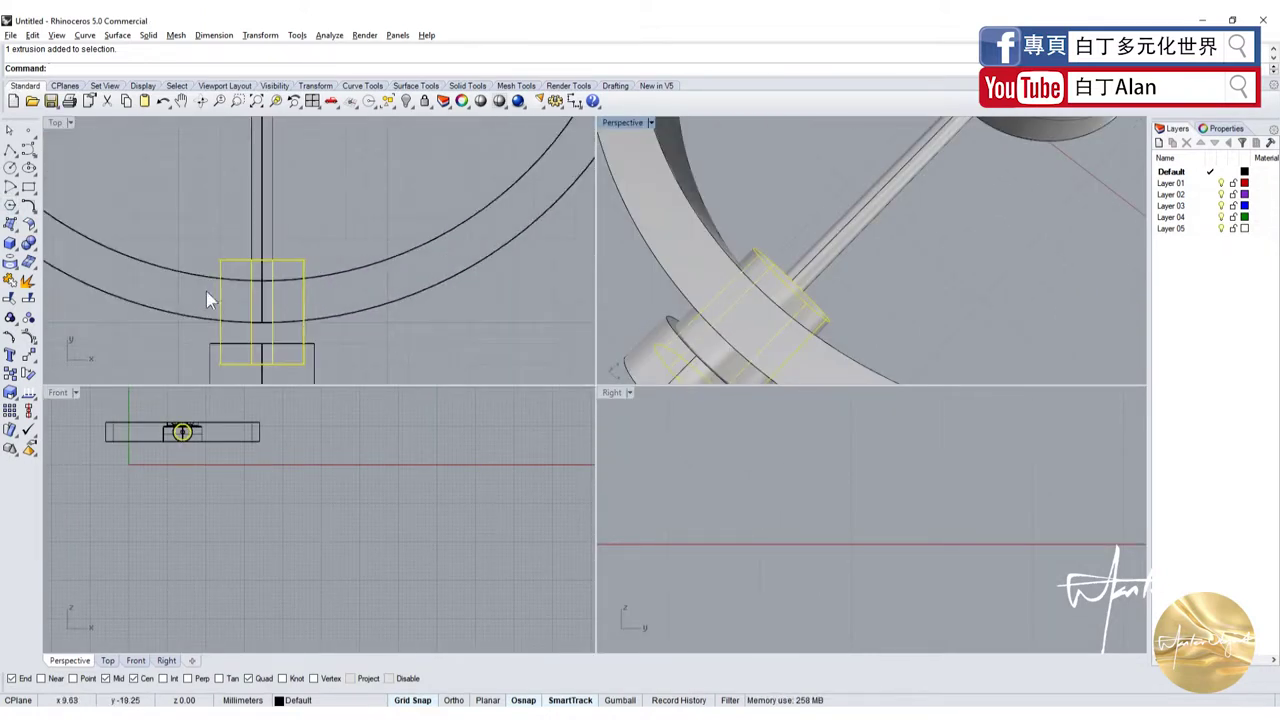
# Shorten the peg cylinder with a one-direction scale in the Top view, with grid snap off.
pyautogui.click(10, 392)
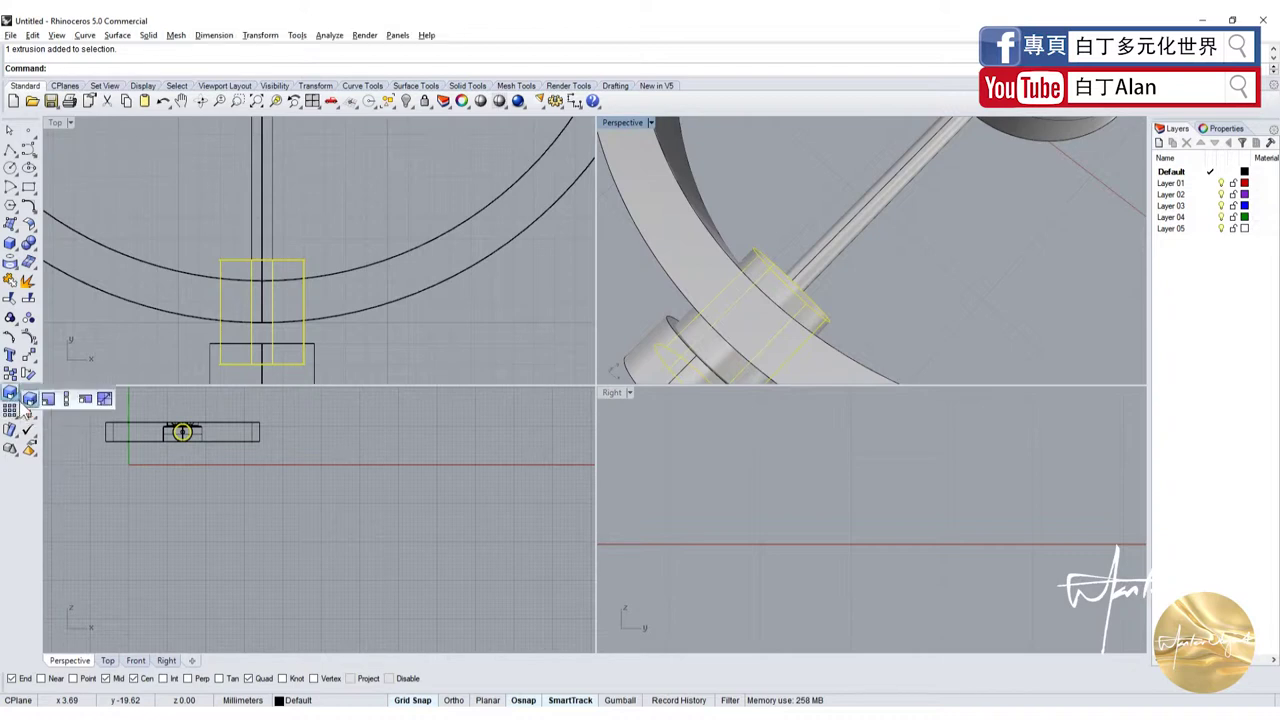
pyautogui.click(67, 399)
pyautogui.click(304, 364)
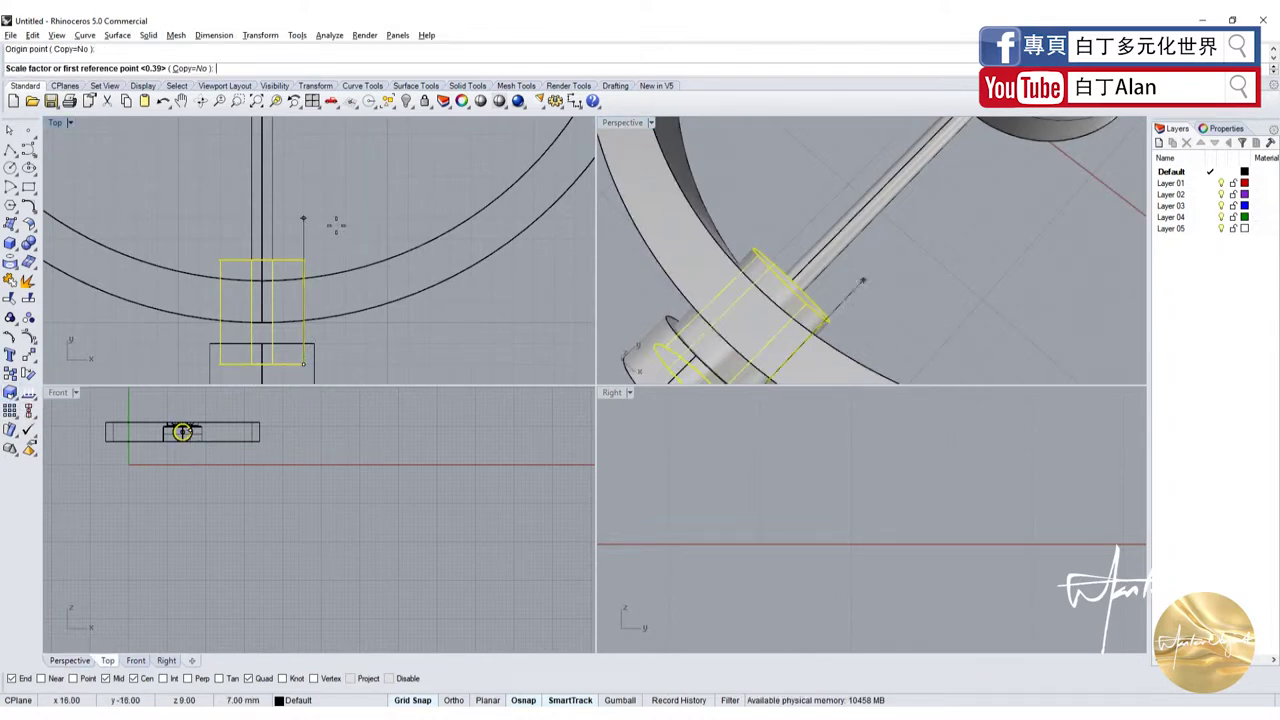
pyautogui.scroll(2, 310, 250)
pyautogui.click(298, 272)
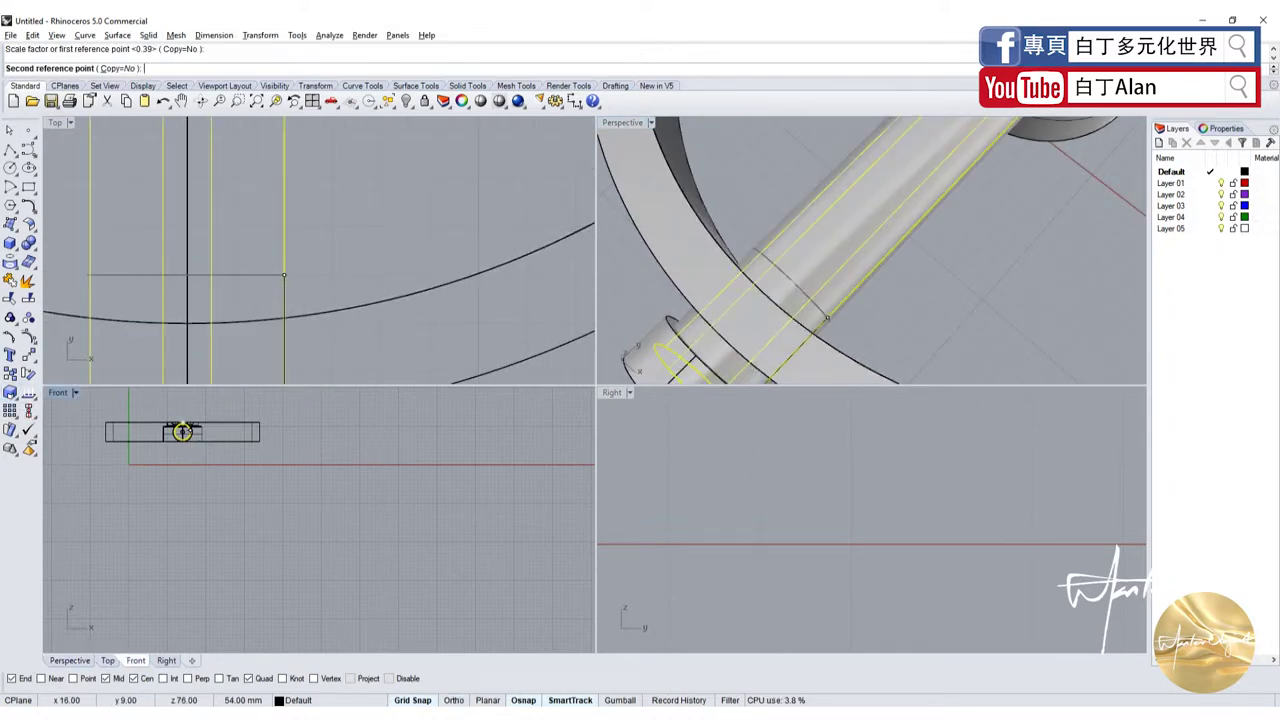
pyautogui.press('F9')
pyautogui.scroll(2, 284, 280)
pyautogui.scroll(1, 284, 280)
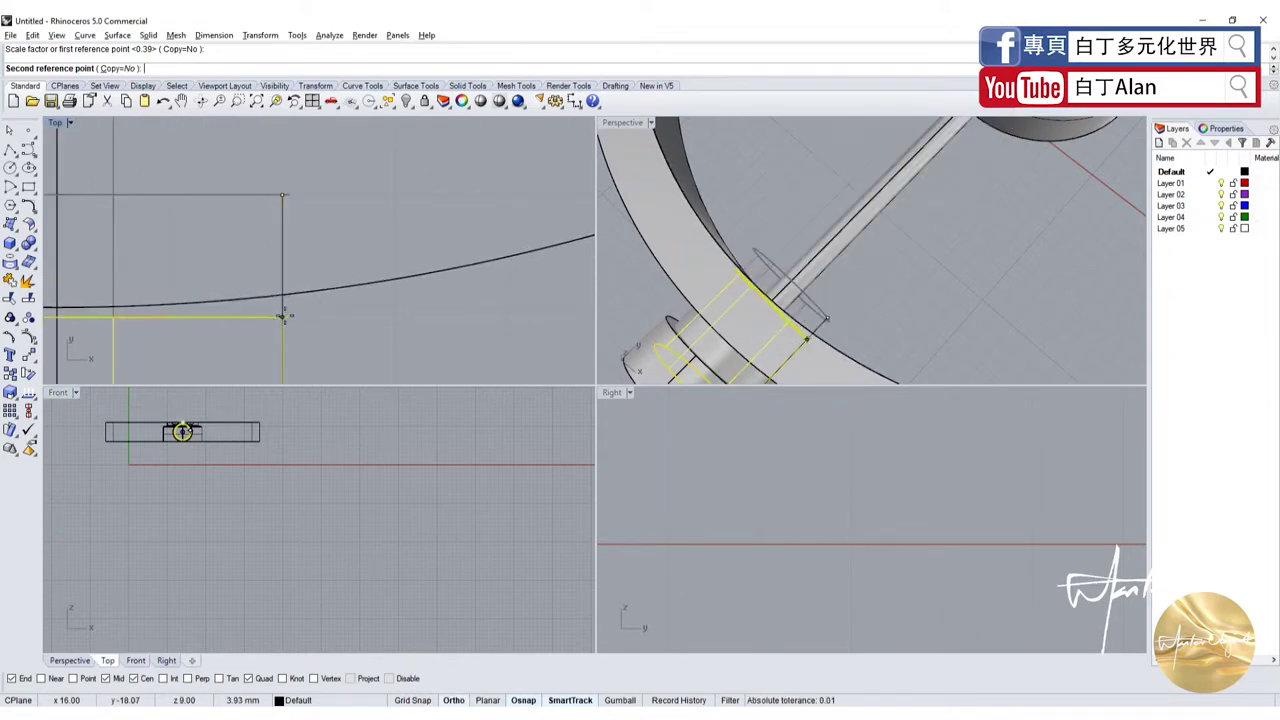
pyautogui.click(285, 303)
pyautogui.press('Escape')
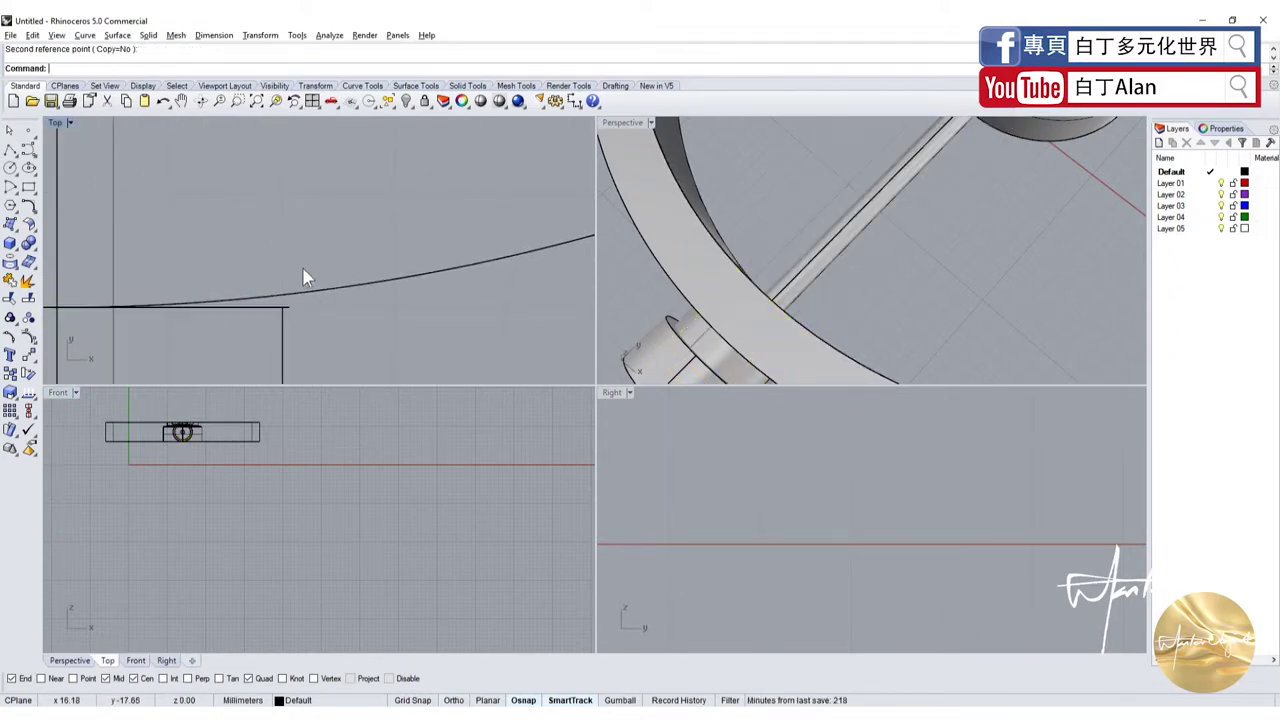
# Copy the shortened cylinder, undo the scaling, and paste the short copy over the full-length one.
pyautogui.scroll(-3, 306, 277)
pyautogui.scroll(-3, 789, 236)
pyautogui.scroll(3, 789, 236)
pyautogui.scroll(3, 776, 240)
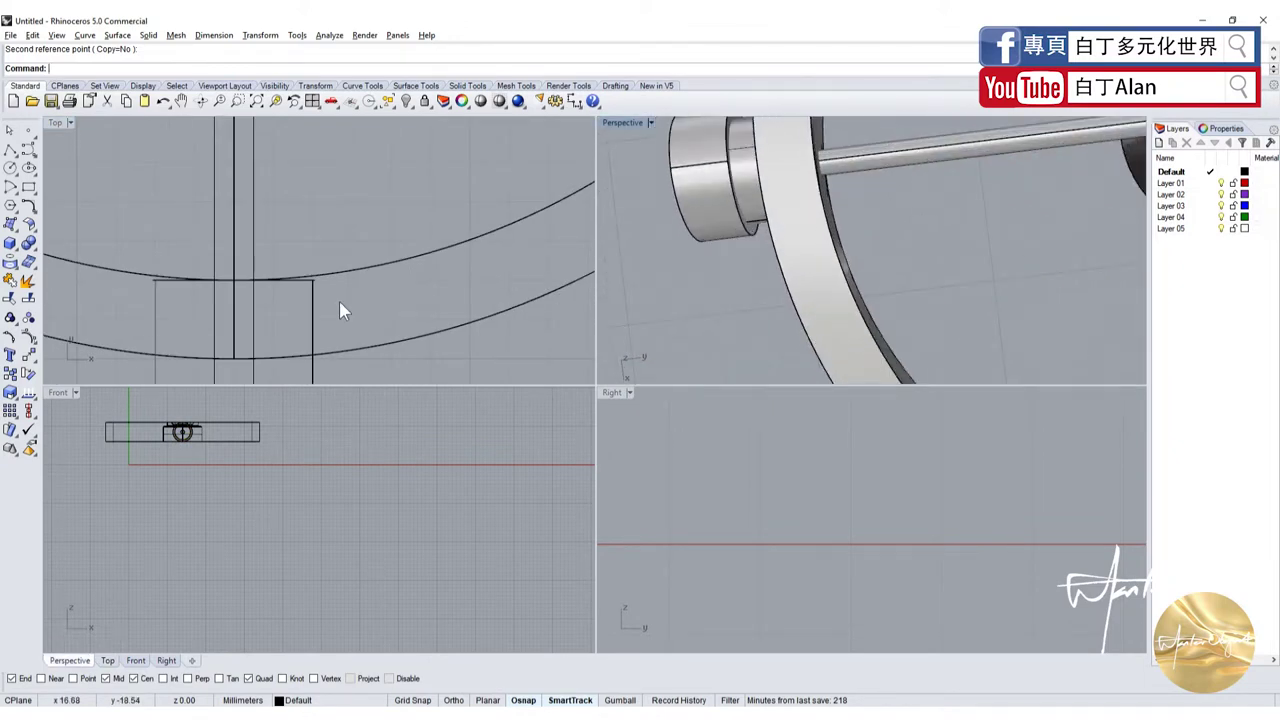
pyautogui.click(311, 308)
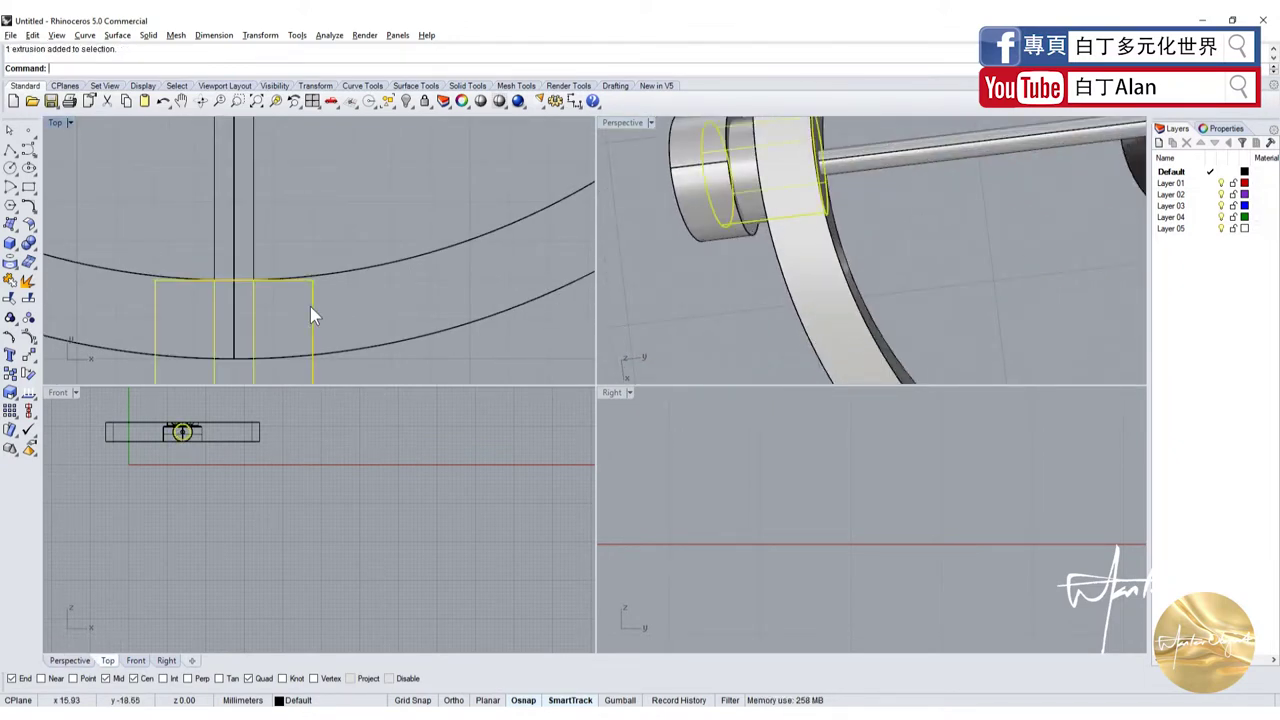
pyautogui.hotkey('ctrl', 'c')
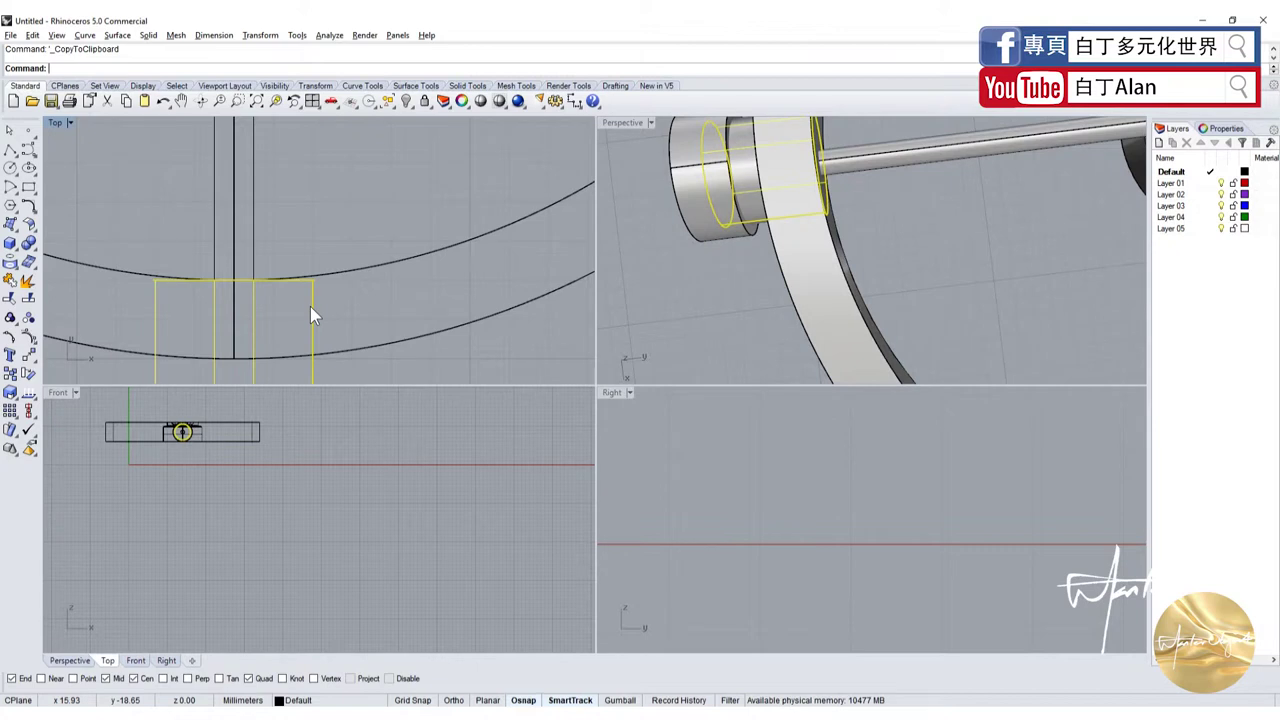
pyautogui.hotkey('ctrl', 'z')
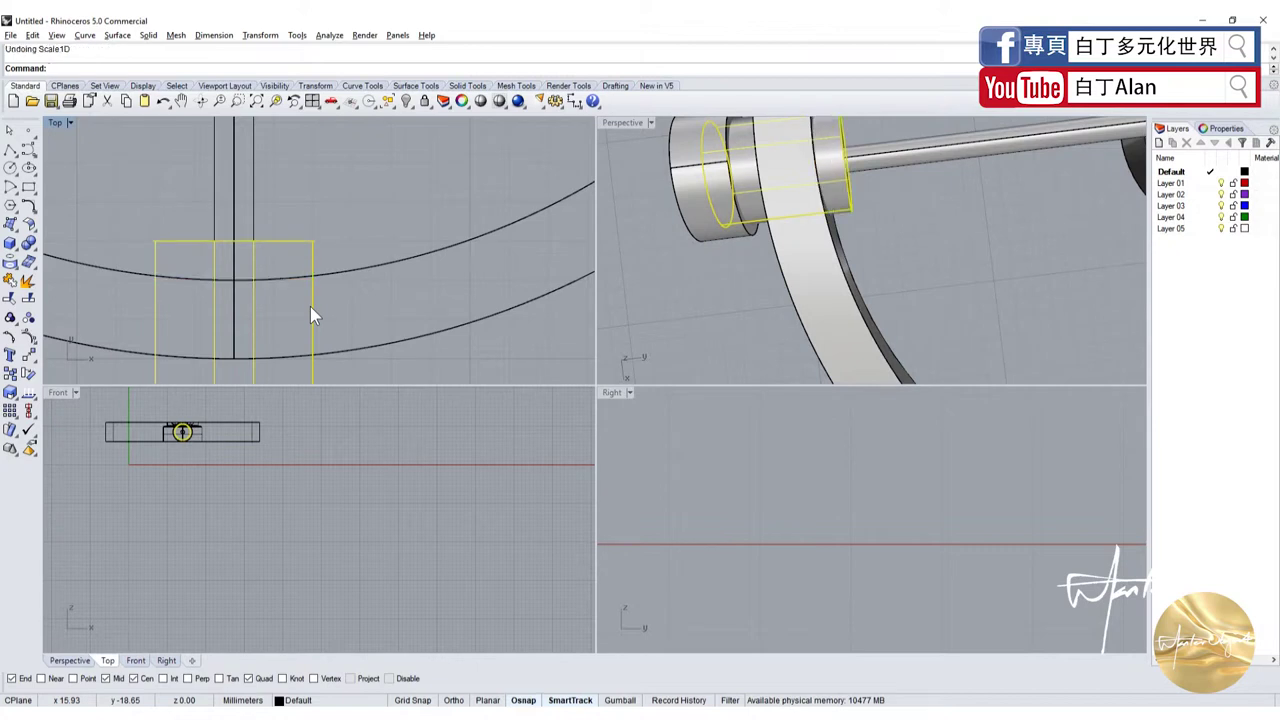
pyautogui.hotkey('ctrl', 'v')
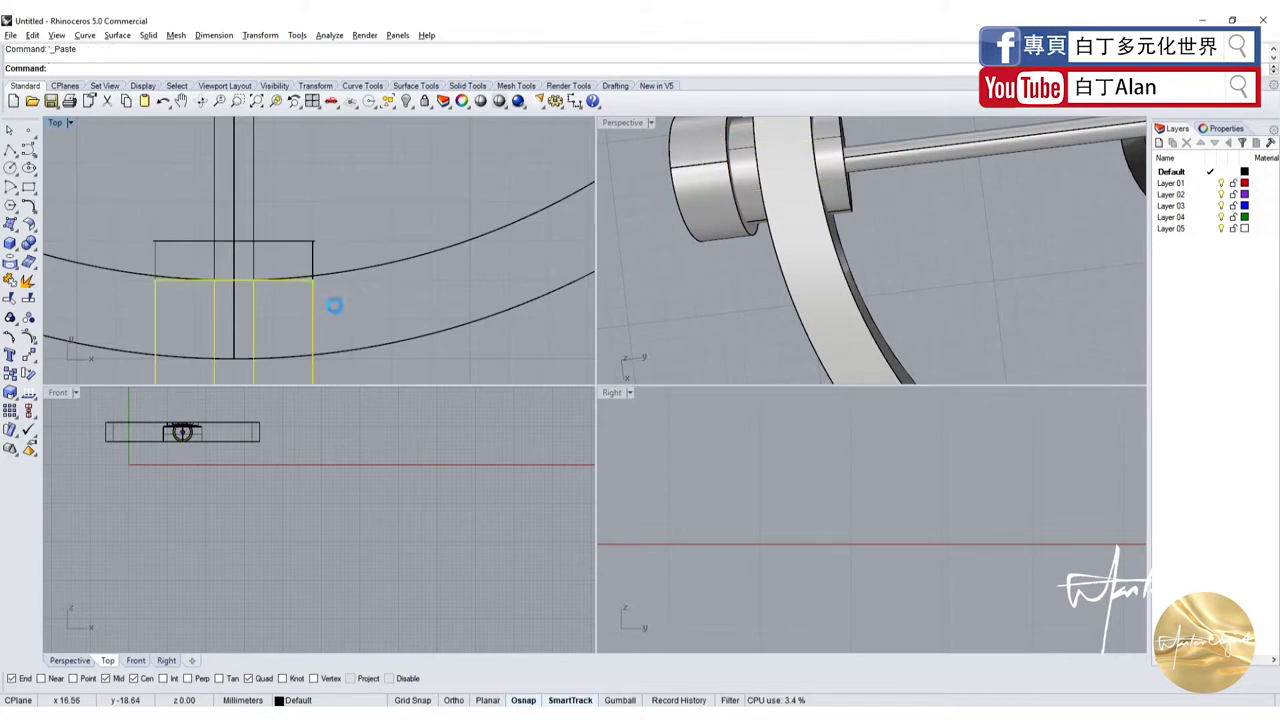
pyautogui.press('Escape')
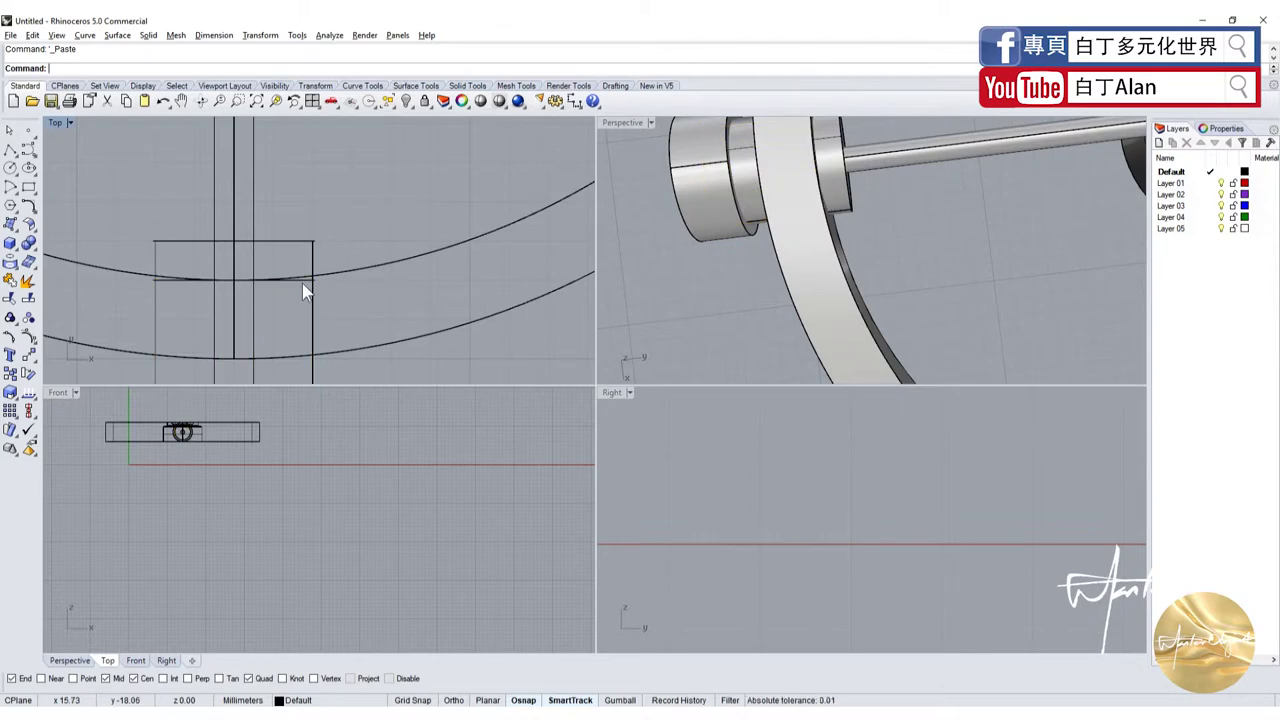
# Maximize the Perspective view and orbit around the ring and overlapping cylinders.
pyautogui.click(304, 286)
pyautogui.press('Escape')
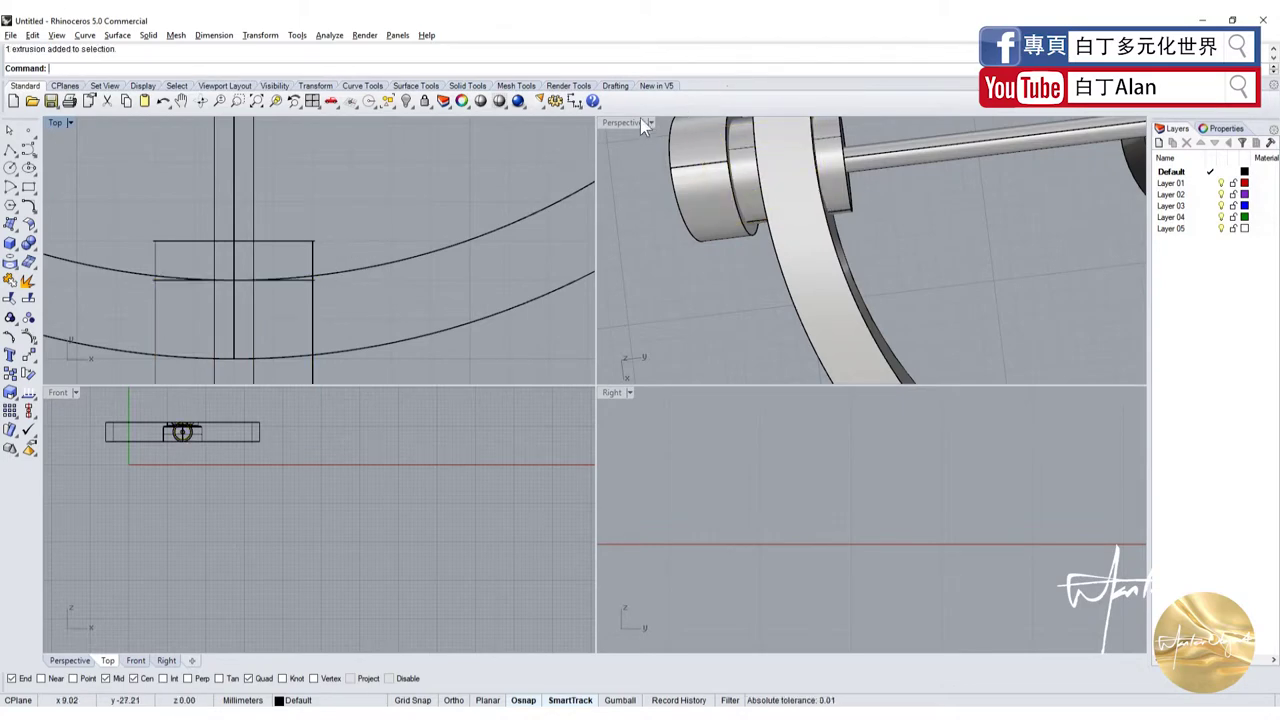
pyautogui.doubleClick(622, 122)
pyautogui.moveTo(624, 138)
pyautogui.mouseDown(button='right')
pyautogui.moveTo(527, 335)
pyautogui.moveTo(560, 400)
pyautogui.mouseUp(button='right')
# Select the cylinder crossing the ring and the ring in the Perspective view.
pyautogui.scroll(3, 527, 335)
pyautogui.scroll(3, 553, 405)
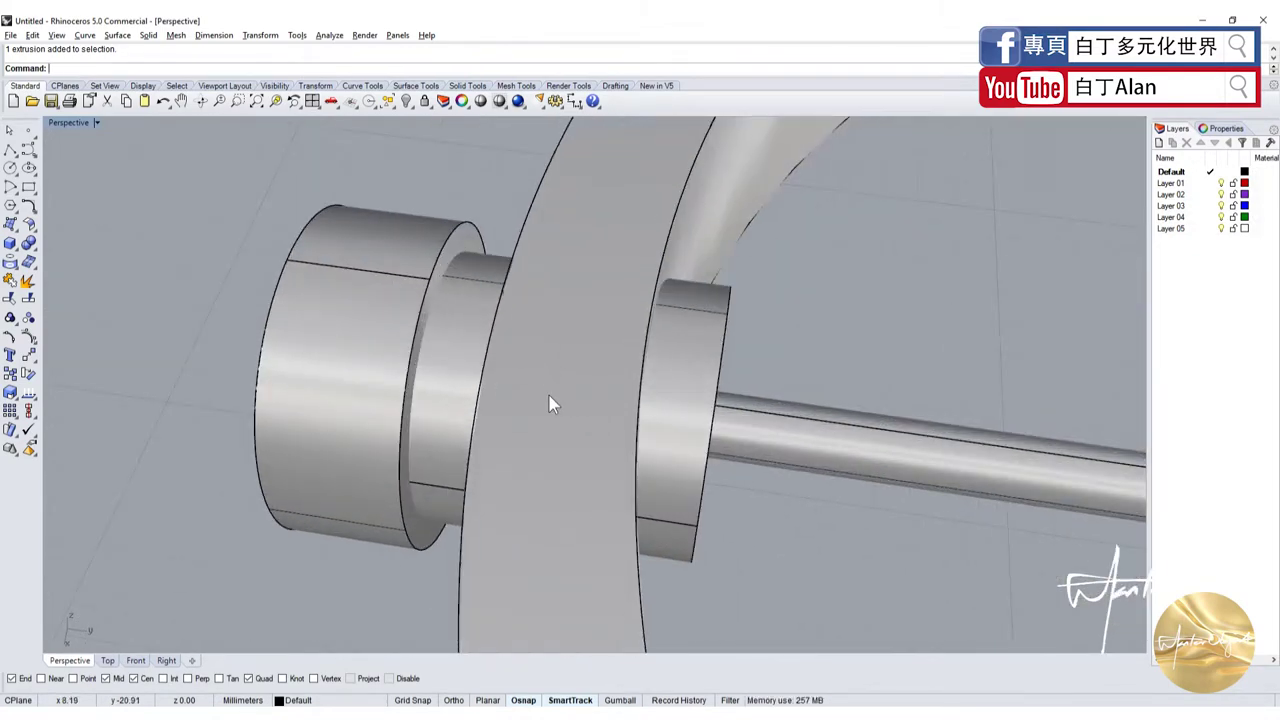
pyautogui.click(666, 401)
pyautogui.scroll(-3, 660, 395)
pyautogui.moveTo(645, 380); pyautogui.dragTo(632, 329, button='right')
pyautogui.click(632, 329)
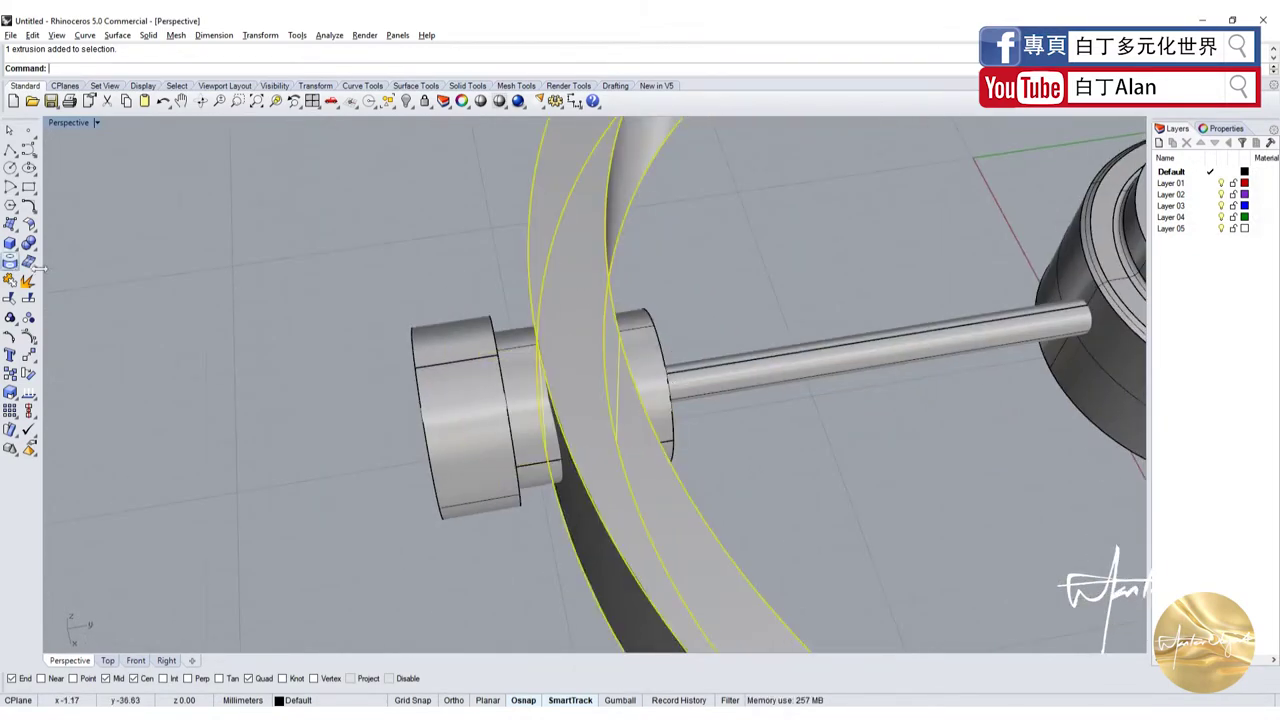
# Boolean Difference the cylinder out of the ring.
pyautogui.click(32, 245)
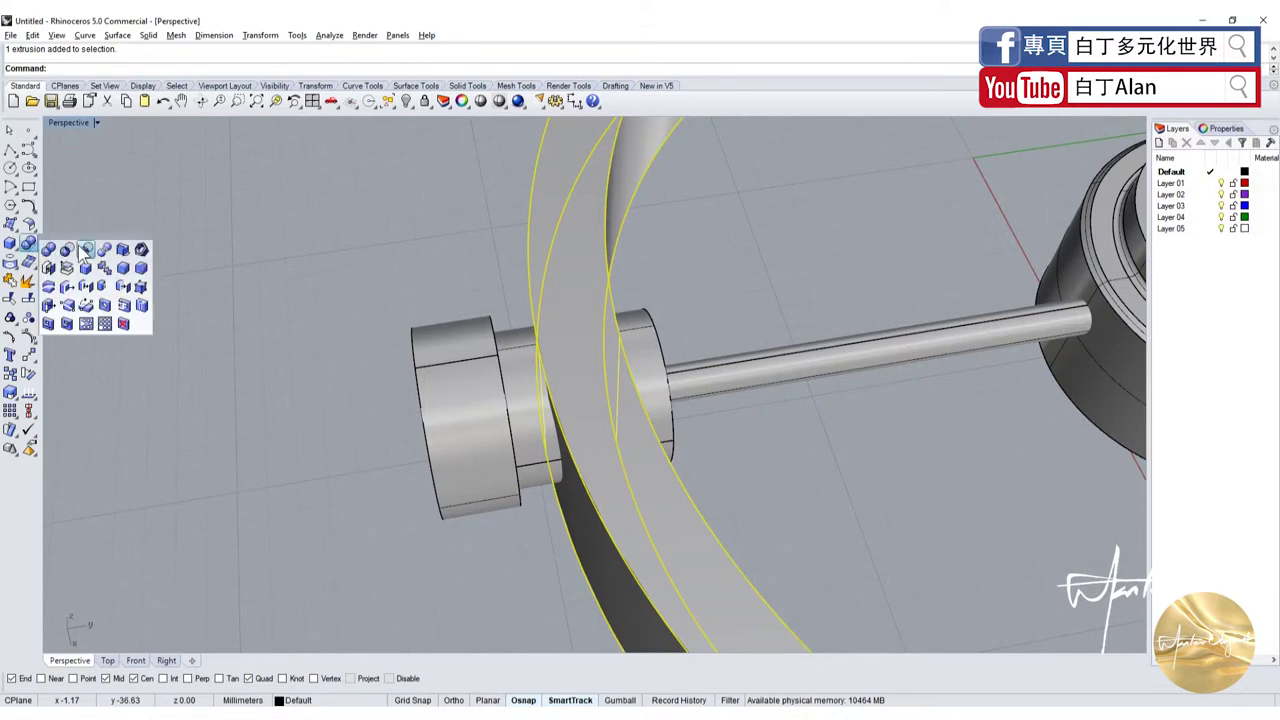
pyautogui.click(86, 250)
pyautogui.click(521, 338)
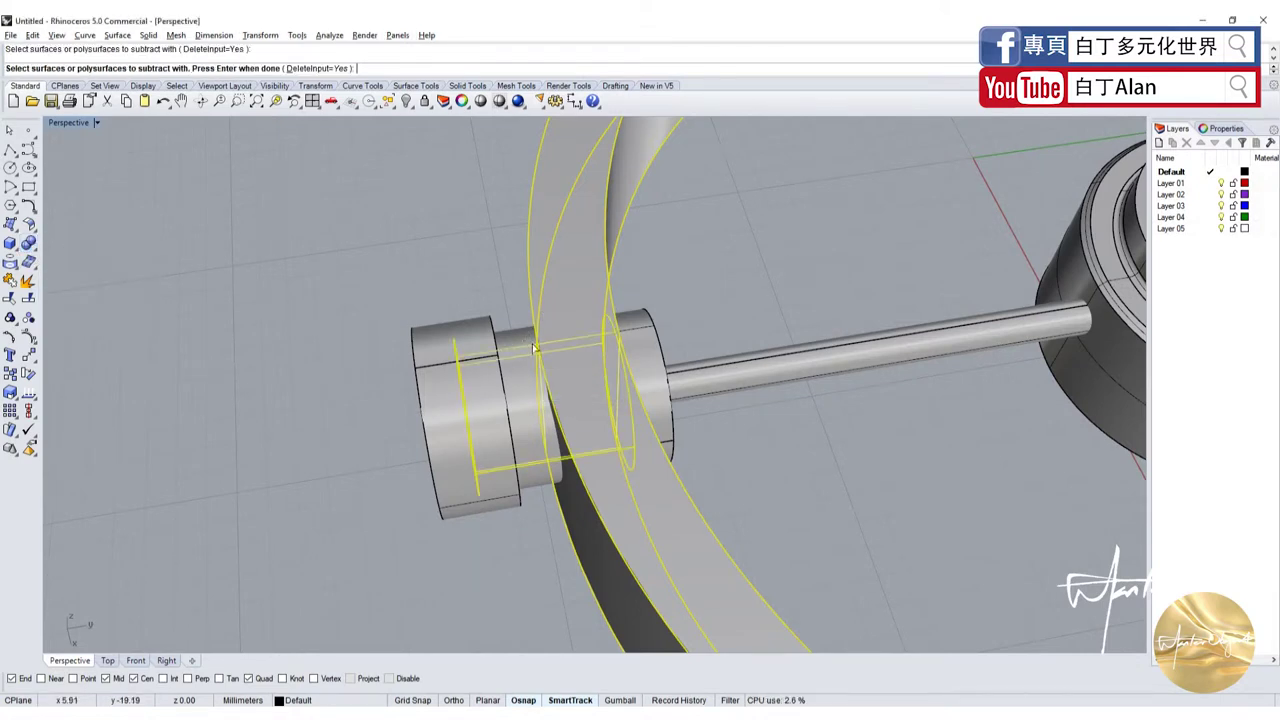
pyautogui.press('Escape')
pyautogui.click(603, 266)
pyautogui.press('Return')
pyautogui.click(645, 320)
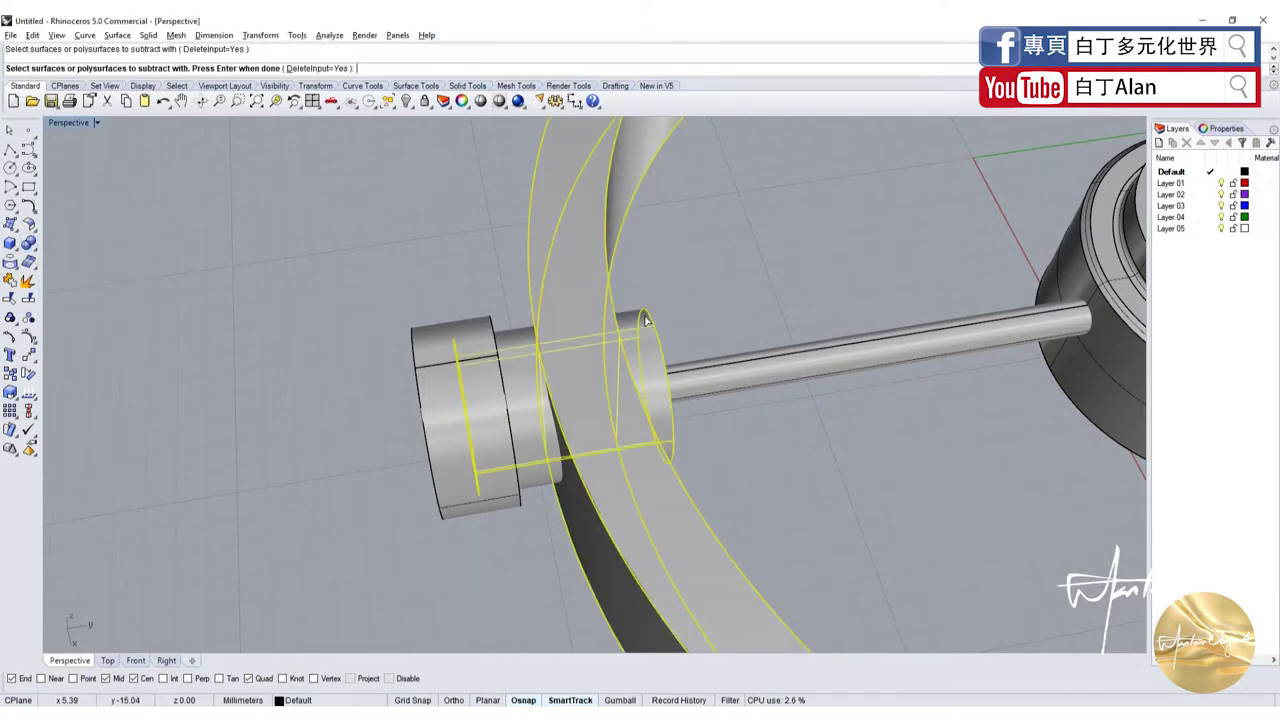
pyautogui.press('Return')
pyautogui.press('Return')
# Begin another ring-minus-cylinder subtraction, then cancel it in the four-view layout.
pyautogui.scroll(5, 640, 380)
pyautogui.click(631, 406)
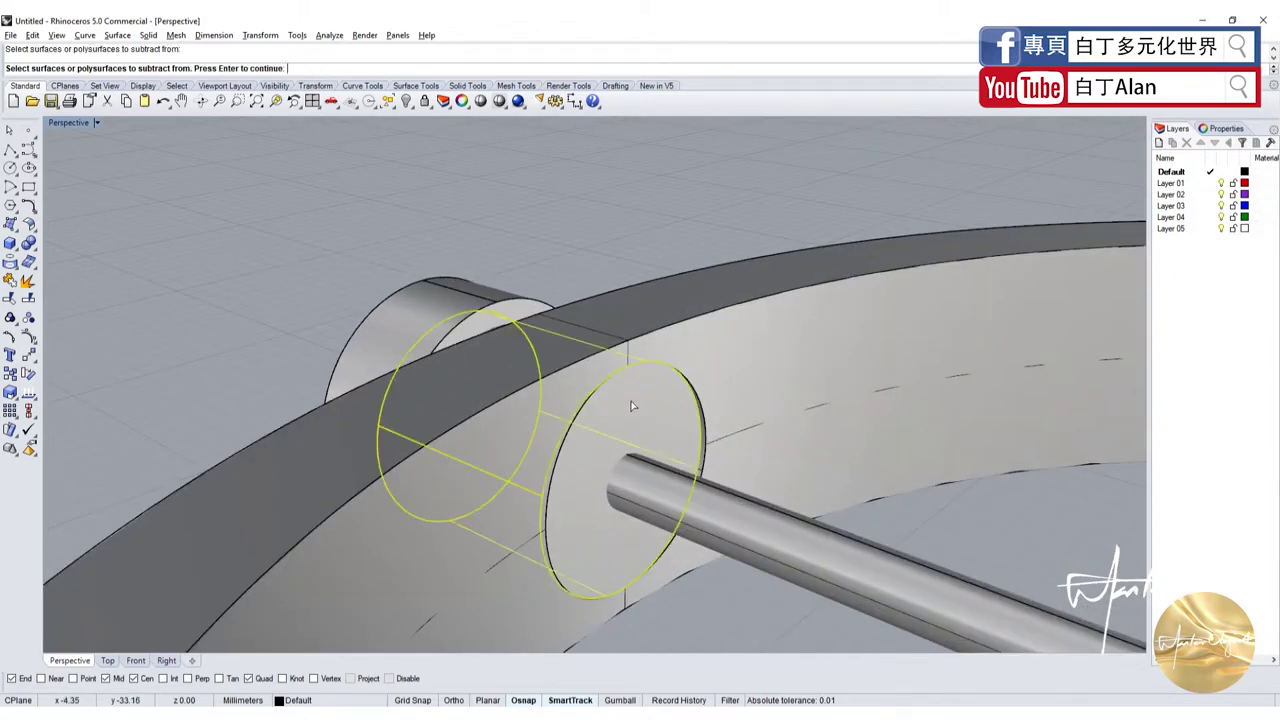
pyautogui.scroll(-3, 631, 406)
pyautogui.scroll(3, 631, 410)
pyautogui.click(630, 413)
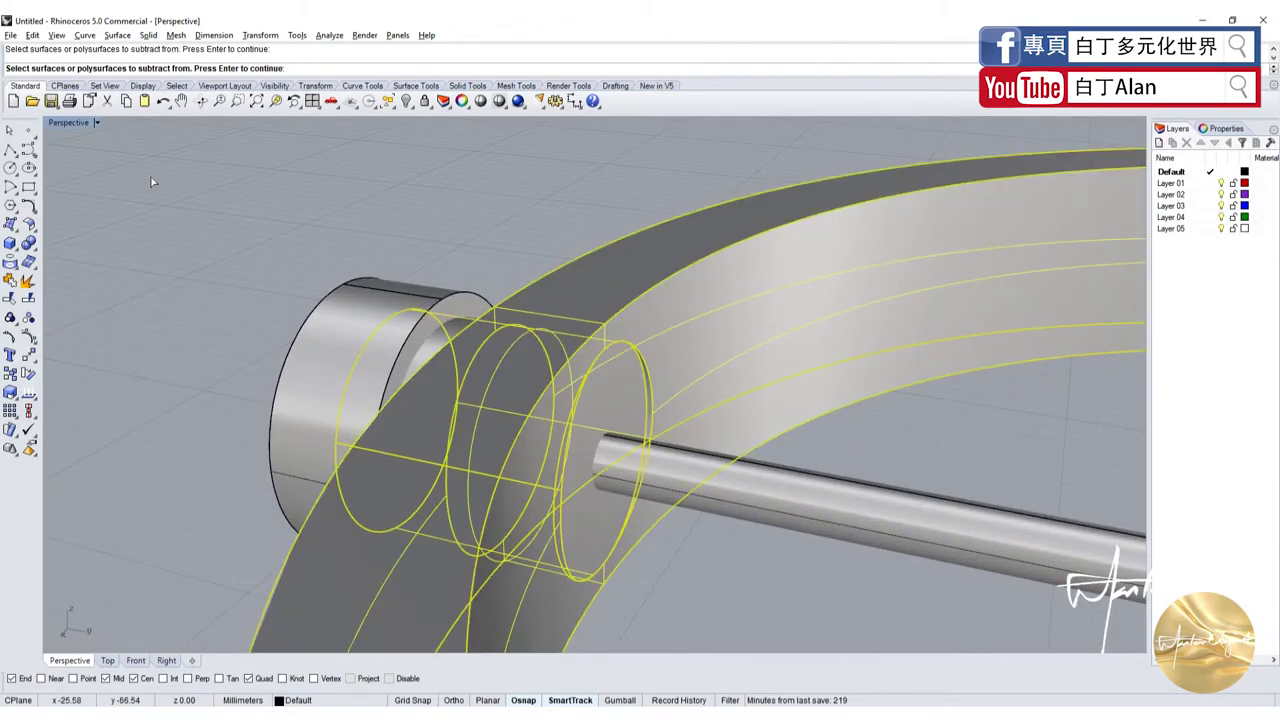
pyautogui.doubleClick(66, 123)
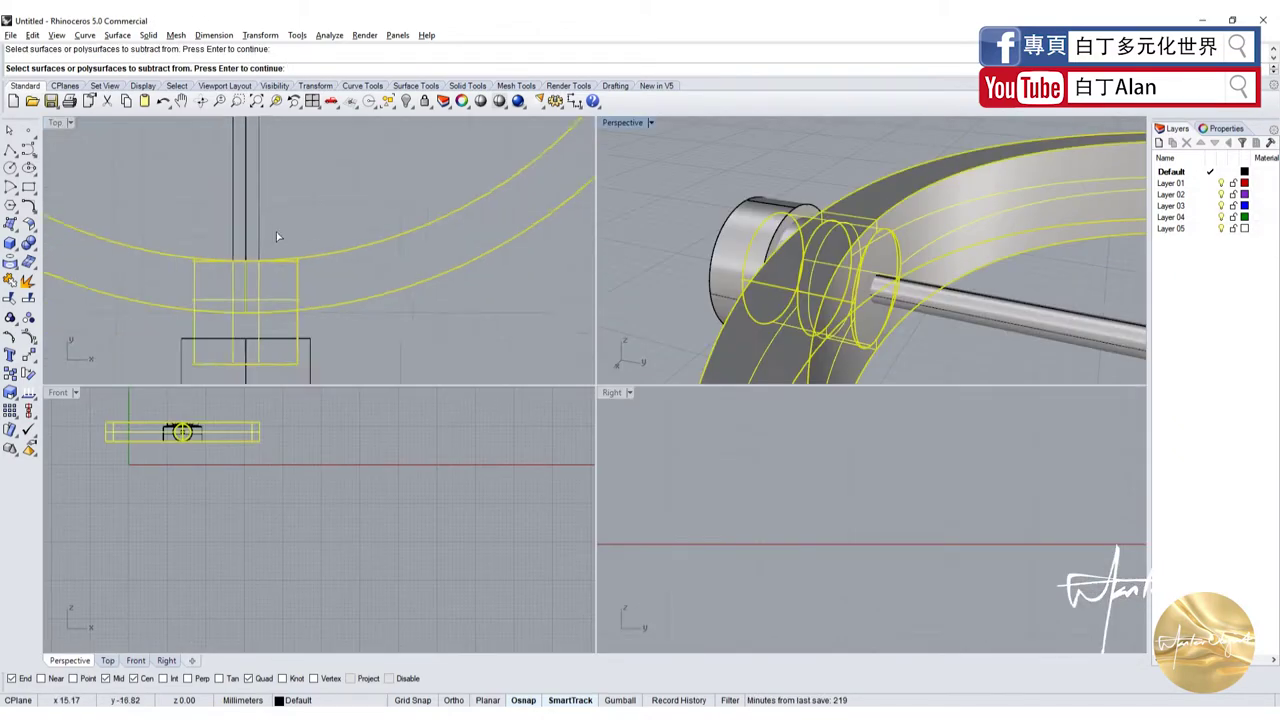
pyautogui.press('Escape')
# Move the peg cylinder upward in the Top view.
pyautogui.click(307, 295)
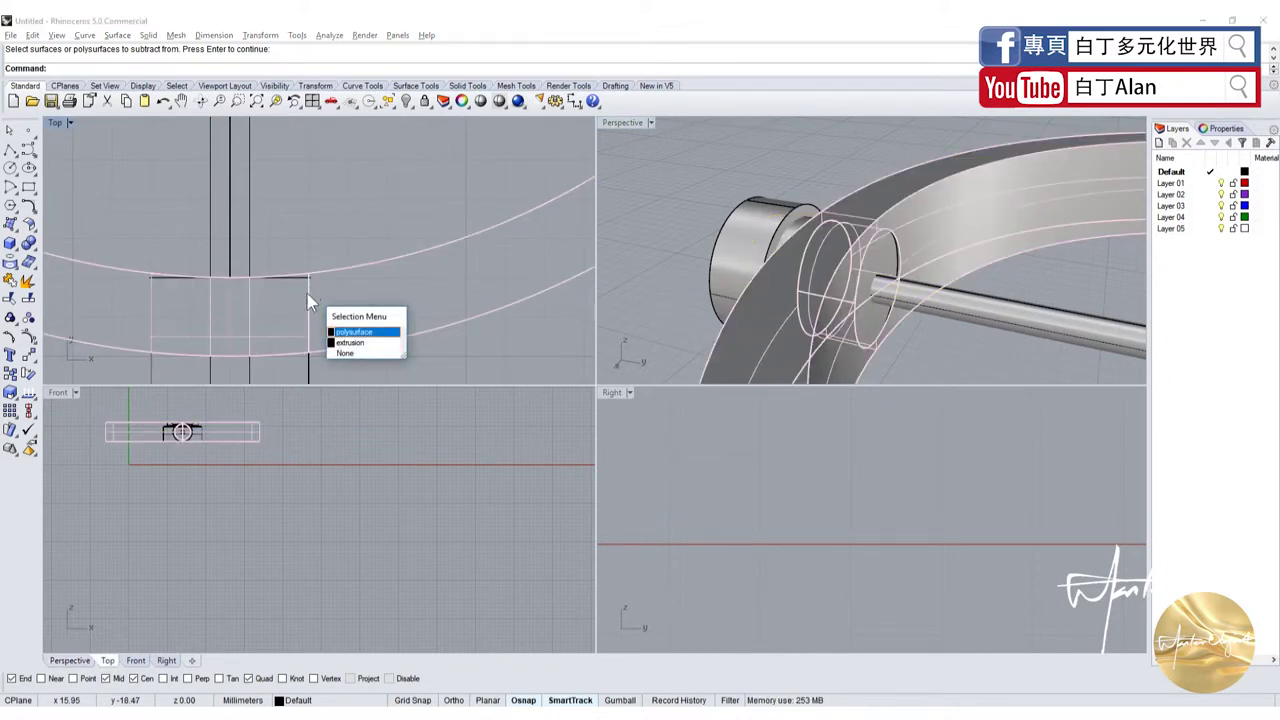
pyautogui.click(350, 345)
pyautogui.scroll(2, 343, 327)
pyautogui.scroll(2, 343, 327)
pyautogui.moveTo(289, 286); pyautogui.dragTo(291, 264)
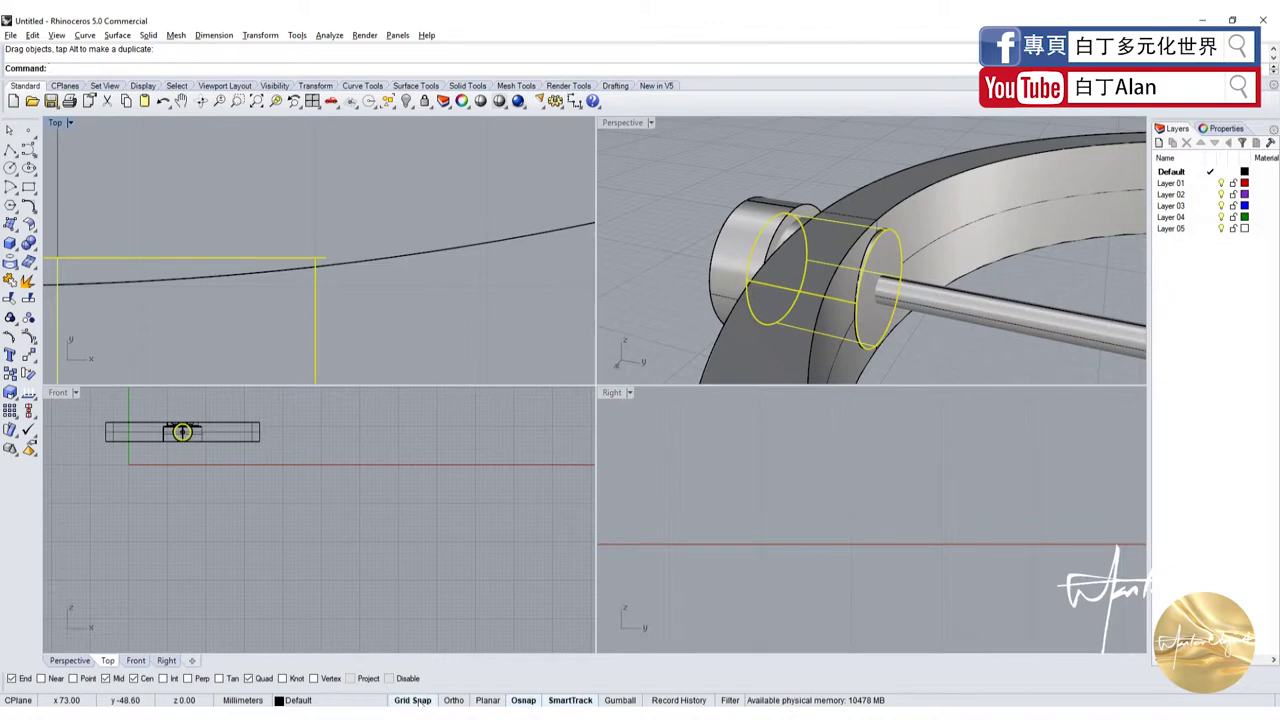
pyautogui.press('Escape')
# Maximize the Perspective view and orbit to an overview of the ring.
pyautogui.moveTo(760, 200); pyautogui.dragTo(672, 190, button='right')
pyautogui.doubleClick(620, 122)
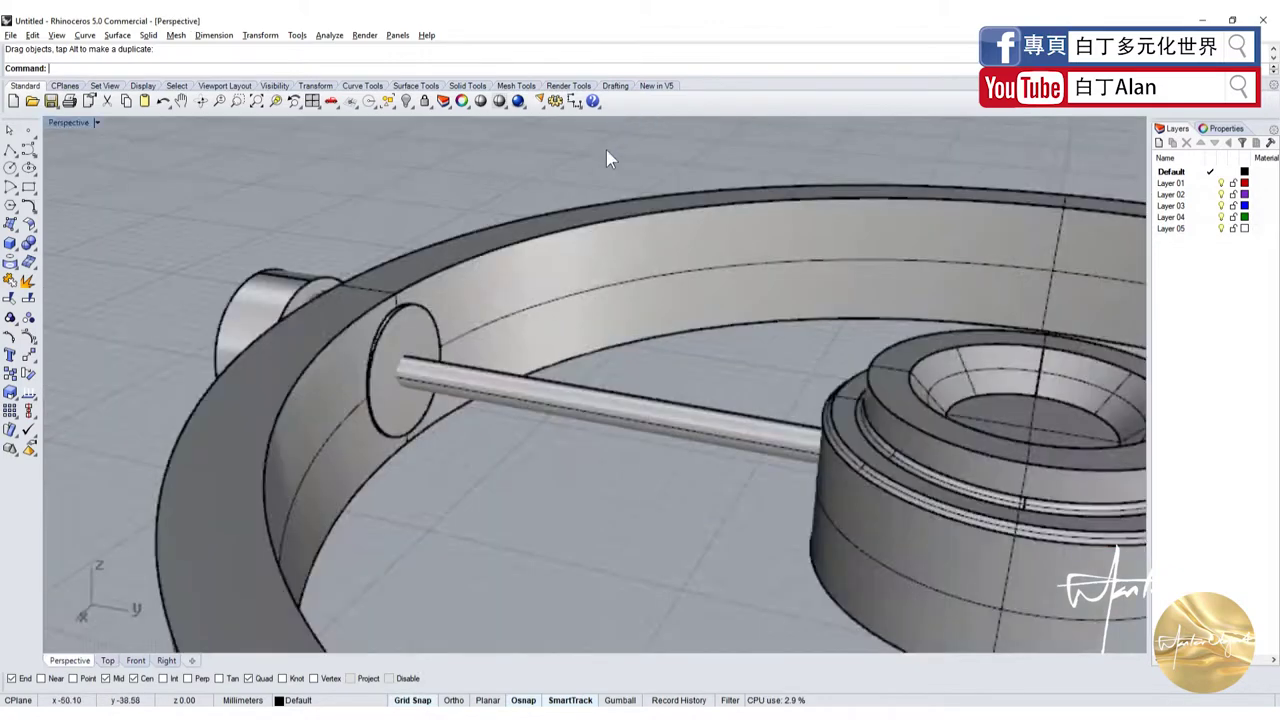
pyautogui.moveTo(606, 150); pyautogui.dragTo(710, 390, button='right')
pyautogui.scroll(-3, 714, 395)
pyautogui.scroll(5, 676, 327)
pyautogui.moveTo(674, 327); pyautogui.dragTo(714, 343, button='right')
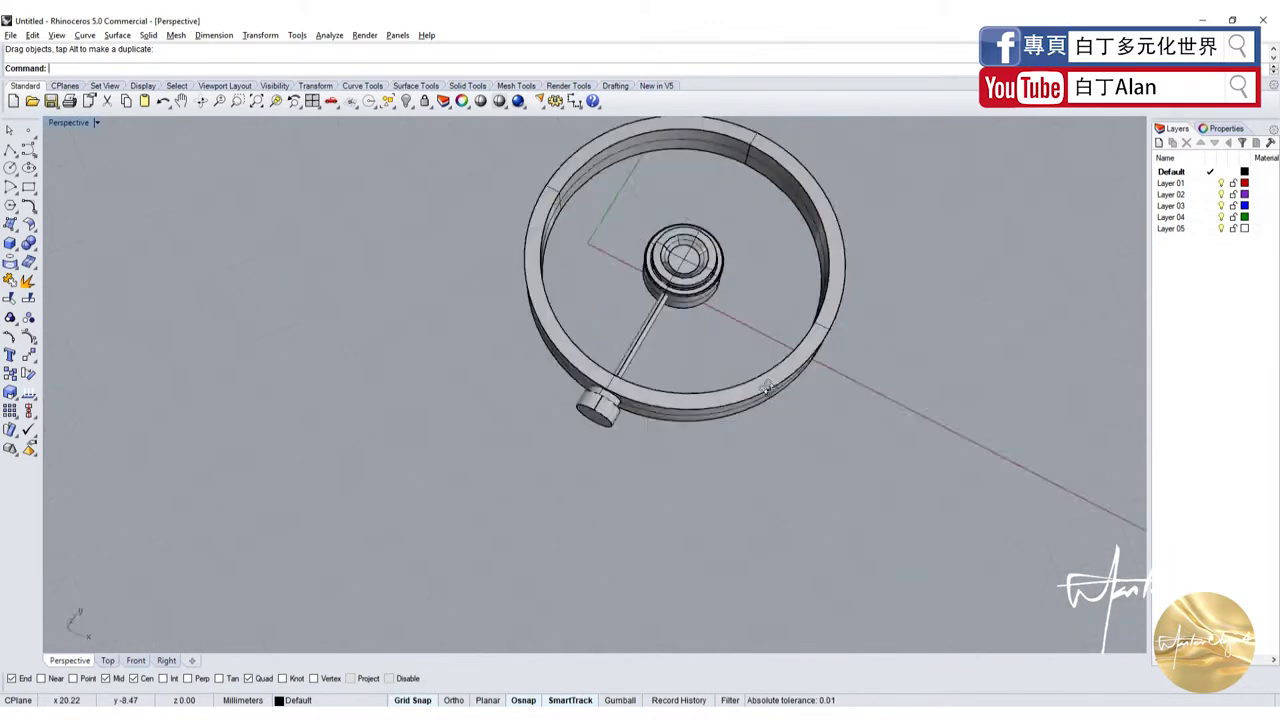
pyautogui.scroll(-3, 714, 343)
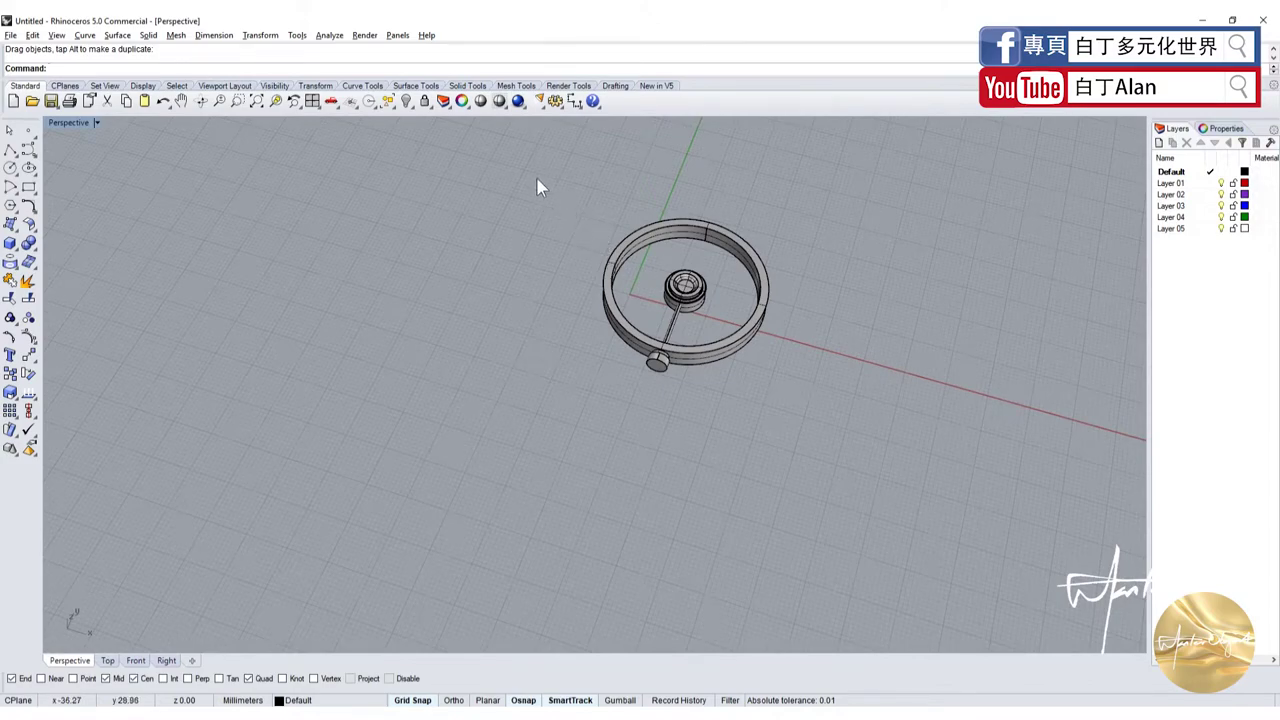
pyautogui.scroll(5, 672, 325)
pyautogui.scroll(3, 651, 360)
# Inspect the spoke end, selecting the spoke, outer peg and ring in turn.
pyautogui.click(566, 541)
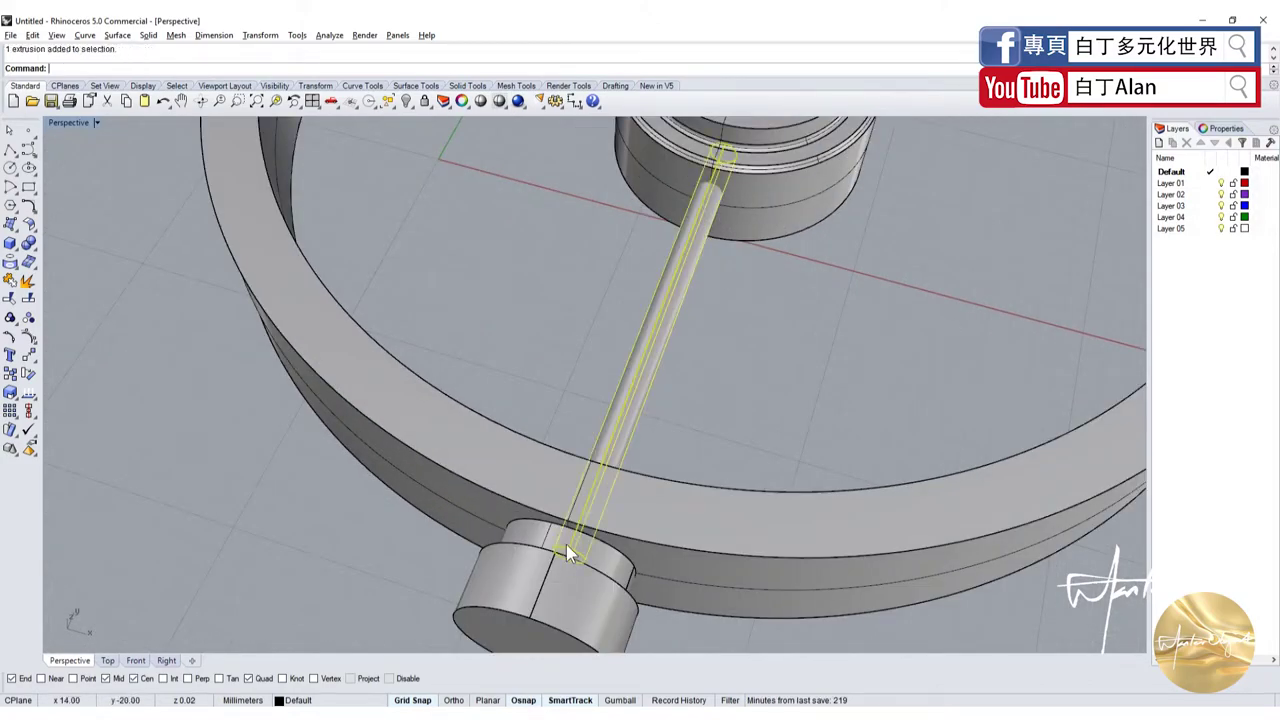
pyautogui.click(540, 538)
pyautogui.moveTo(540, 538)
pyautogui.mouseDown(button='right')
pyautogui.moveTo(655, 412)
pyautogui.moveTo(480, 349)
pyautogui.mouseUp(button='right')
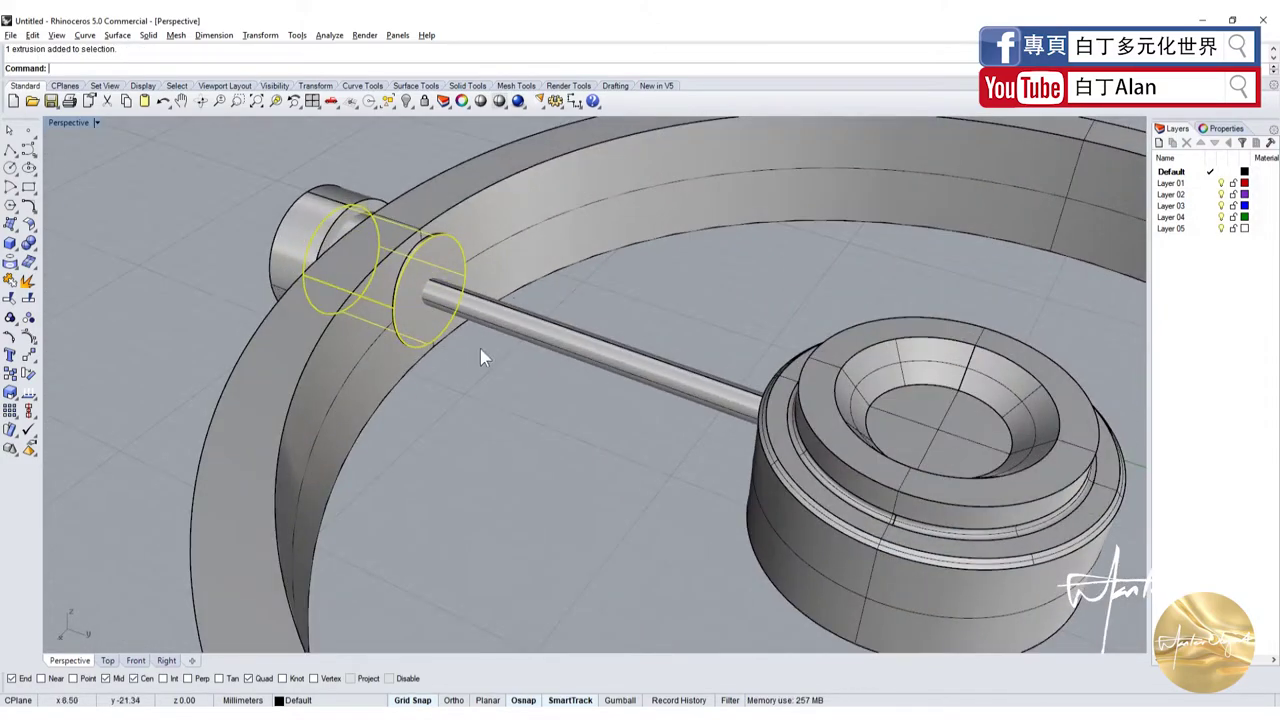
pyautogui.keyDown('shift'); pyautogui.click(480, 349); pyautogui.keyUp('shift')
pyautogui.scroll(5, 446, 278)
pyautogui.moveTo(446, 278); pyautogui.dragTo(528, 556, button='right')
pyautogui.press('Escape')
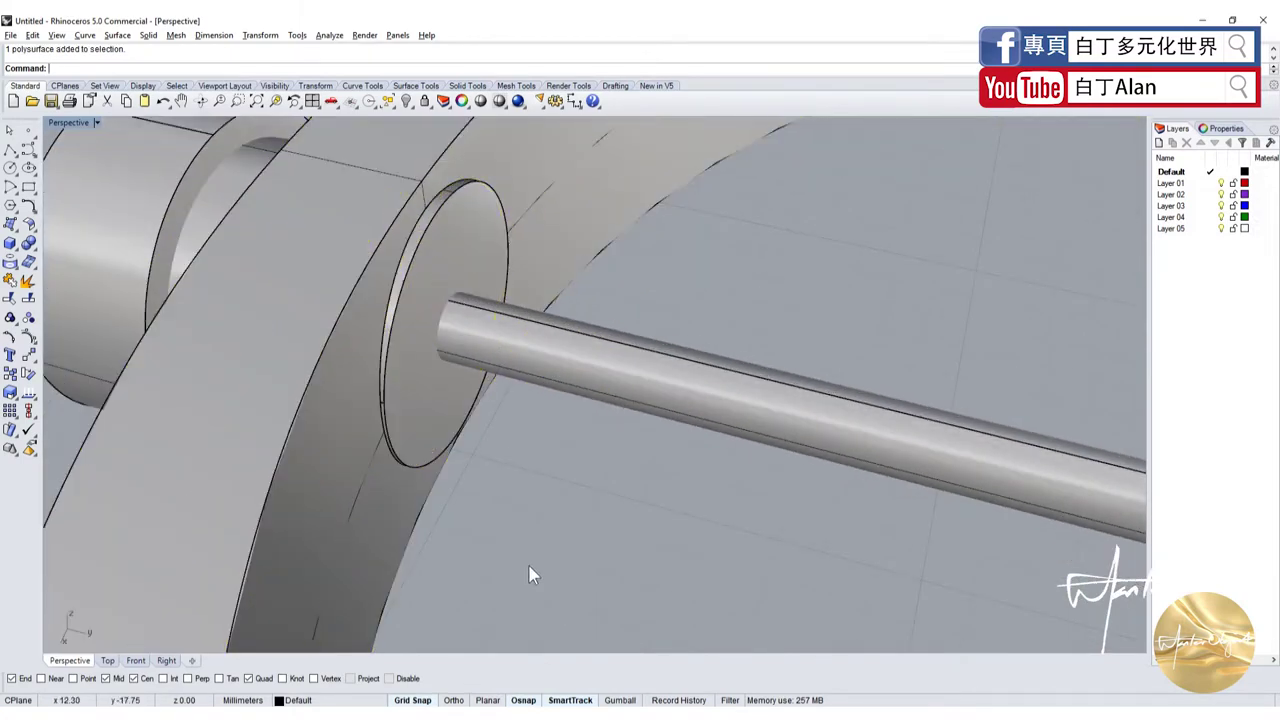
# Undo the cylinder move and reselect the peg cylinder passing through the ring.
pyautogui.click(435, 452)
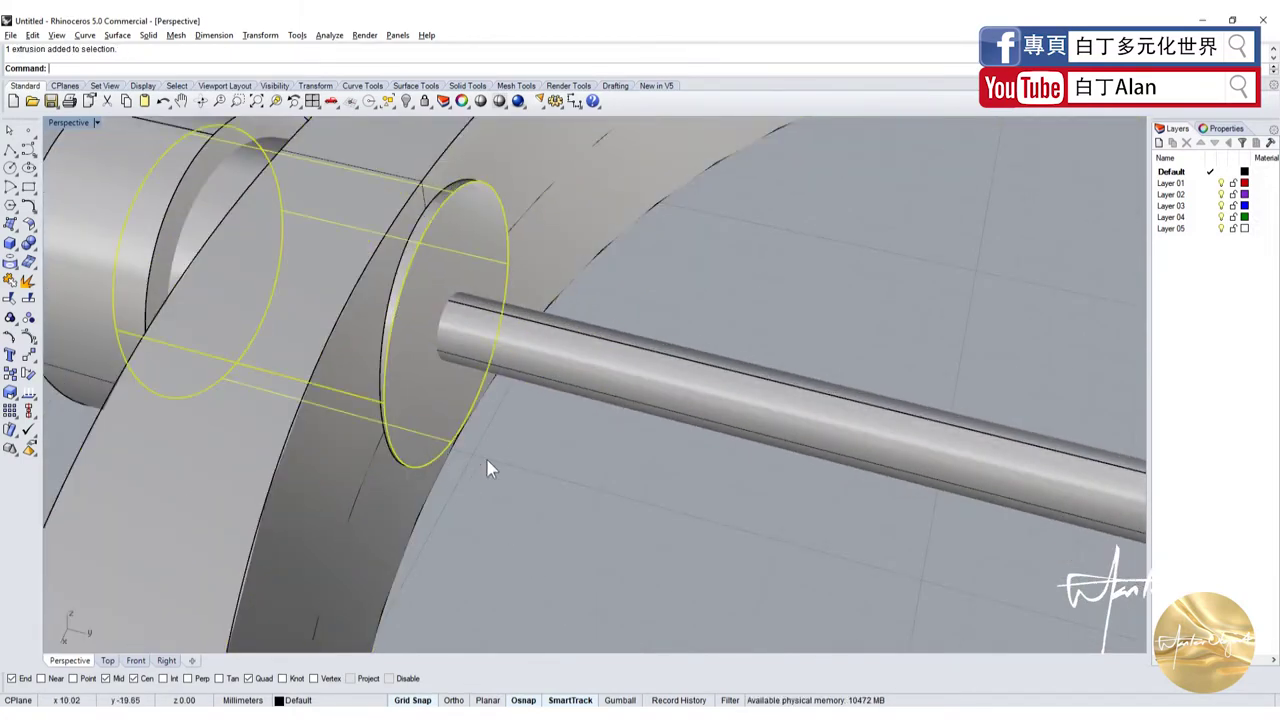
pyautogui.scroll(-5, 486, 457)
pyautogui.scroll(3, 567, 491)
pyautogui.scroll(-5, 567, 500)
pyautogui.moveTo(571, 506); pyautogui.dragTo(524, 494, button='right')
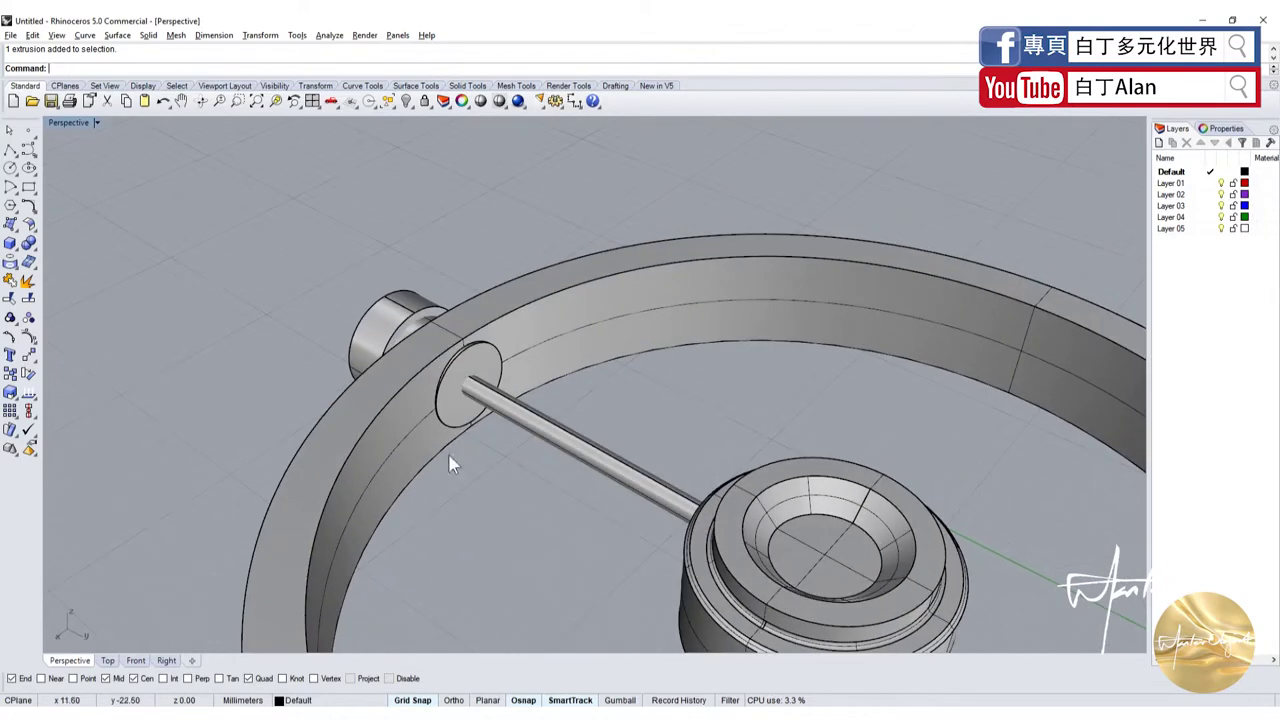
pyautogui.scroll(6, 455, 393)
pyautogui.hotkey('ctrl', 'z')
pyautogui.hotkey('ctrl', 'z')
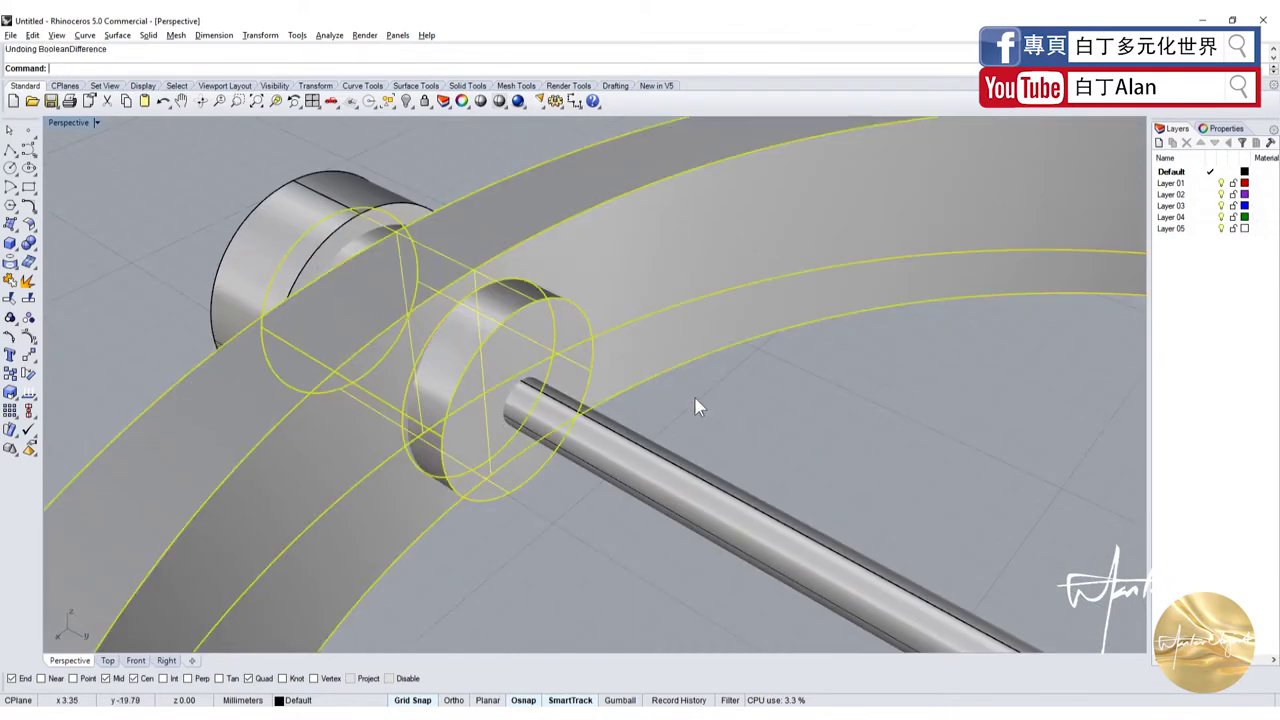
pyautogui.click(563, 369)
pyautogui.click(643, 389)
pyautogui.click(530, 368)
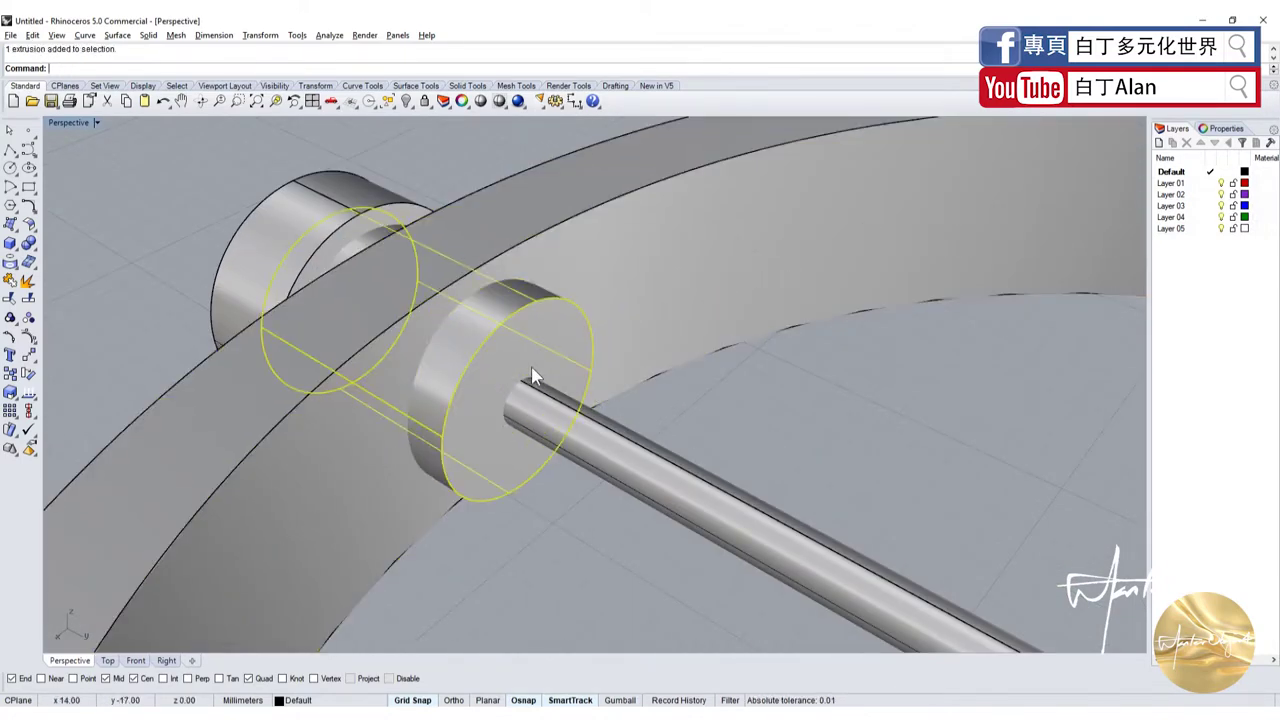
pyautogui.scroll(-5, 515, 368)
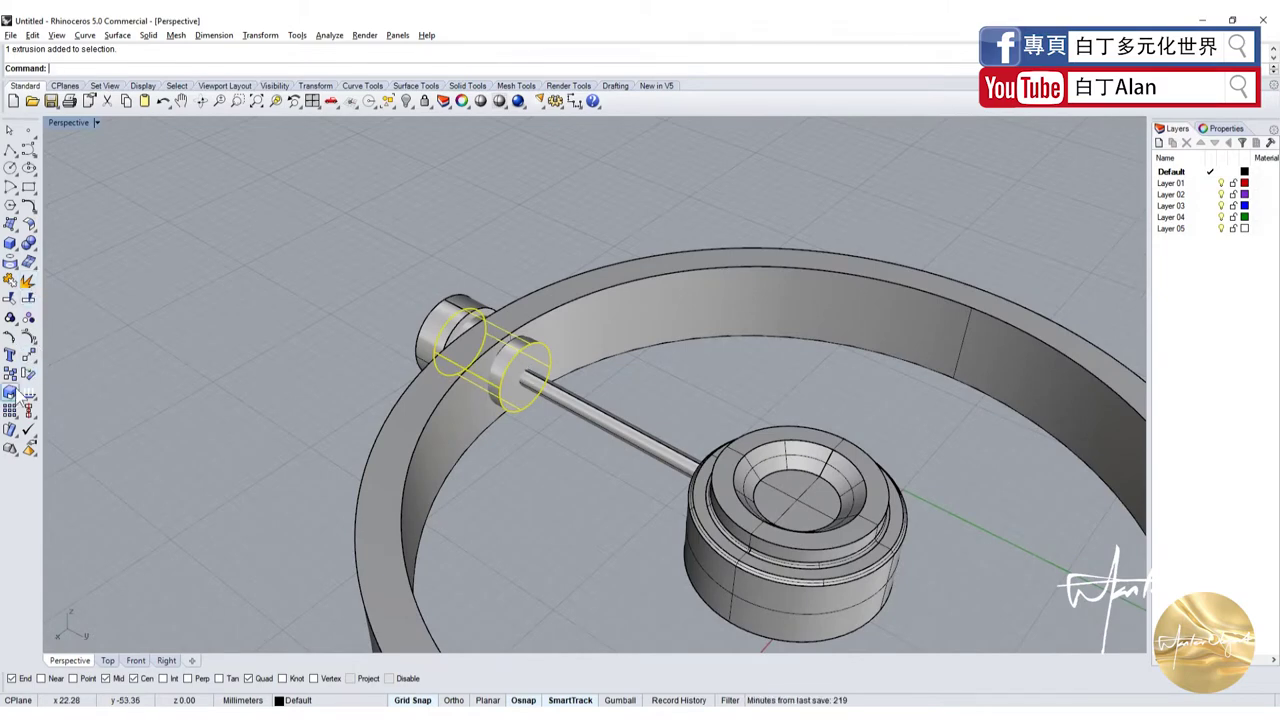
# Duplicate the whole wheel and place the copy off to the upper right.
pyautogui.scroll(-5, 307, 325)
pyautogui.hotkey('ctrl', 'a')
pyautogui.hotkey('ctrl', 'c')
pyautogui.hotkey('ctrl', 'v')
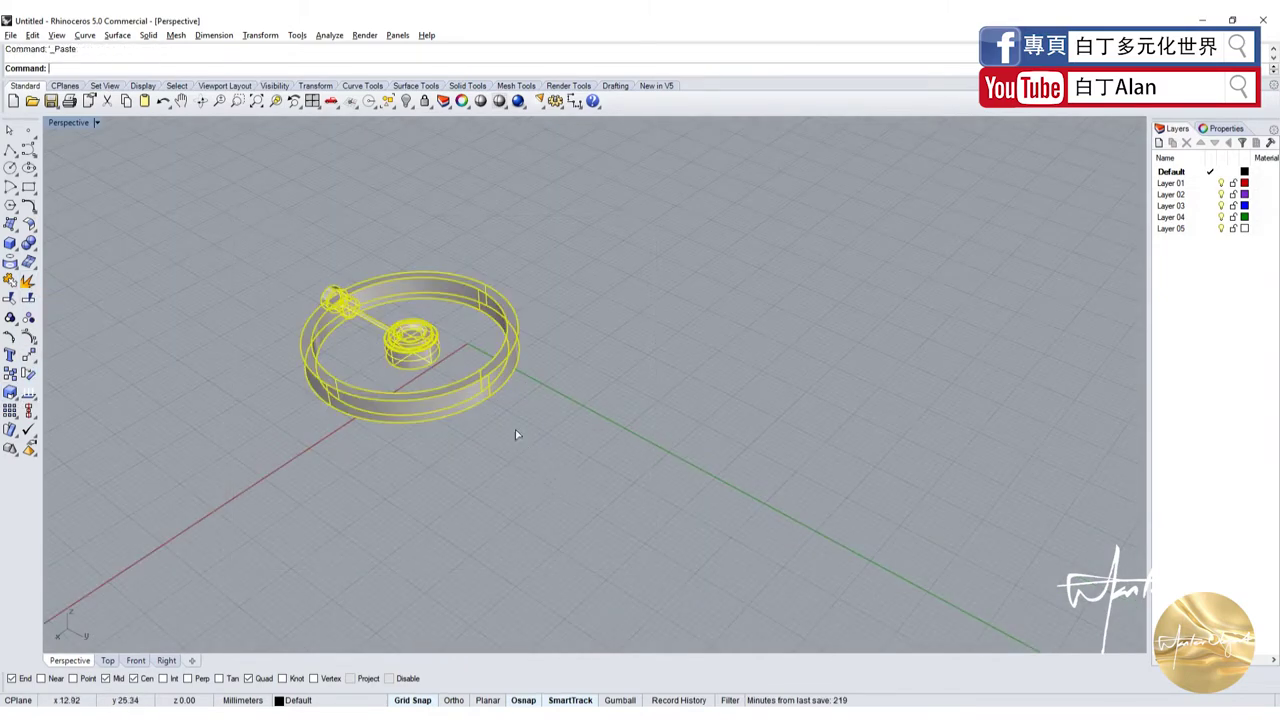
pyautogui.moveTo(515, 432)
pyautogui.mouseDown()
pyautogui.moveTo(548, 340)
pyautogui.moveTo(760, 215)
pyautogui.mouseUp()
pyautogui.click(743, 380)
pyautogui.scroll(8, 373, 293)
# Polar-array the peg cylinder around the hub centre: 5 items over 360°.
pyautogui.click(299, 309)
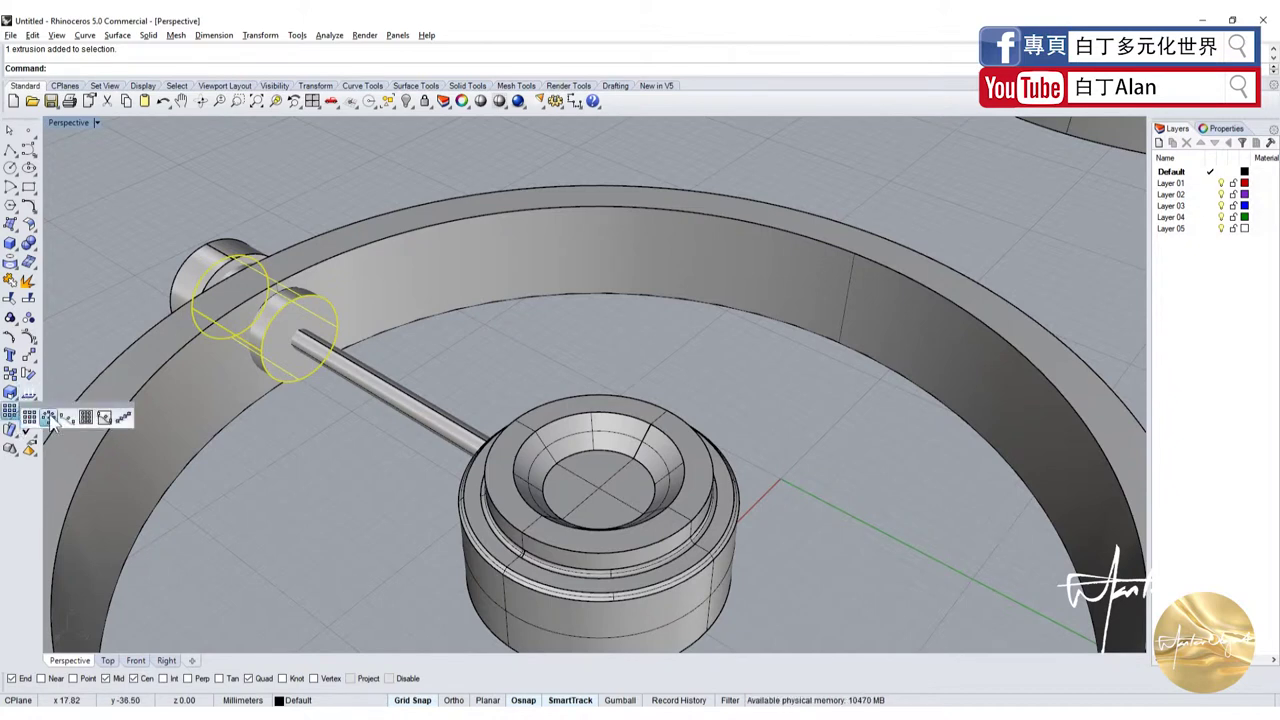
pyautogui.click(10, 393)
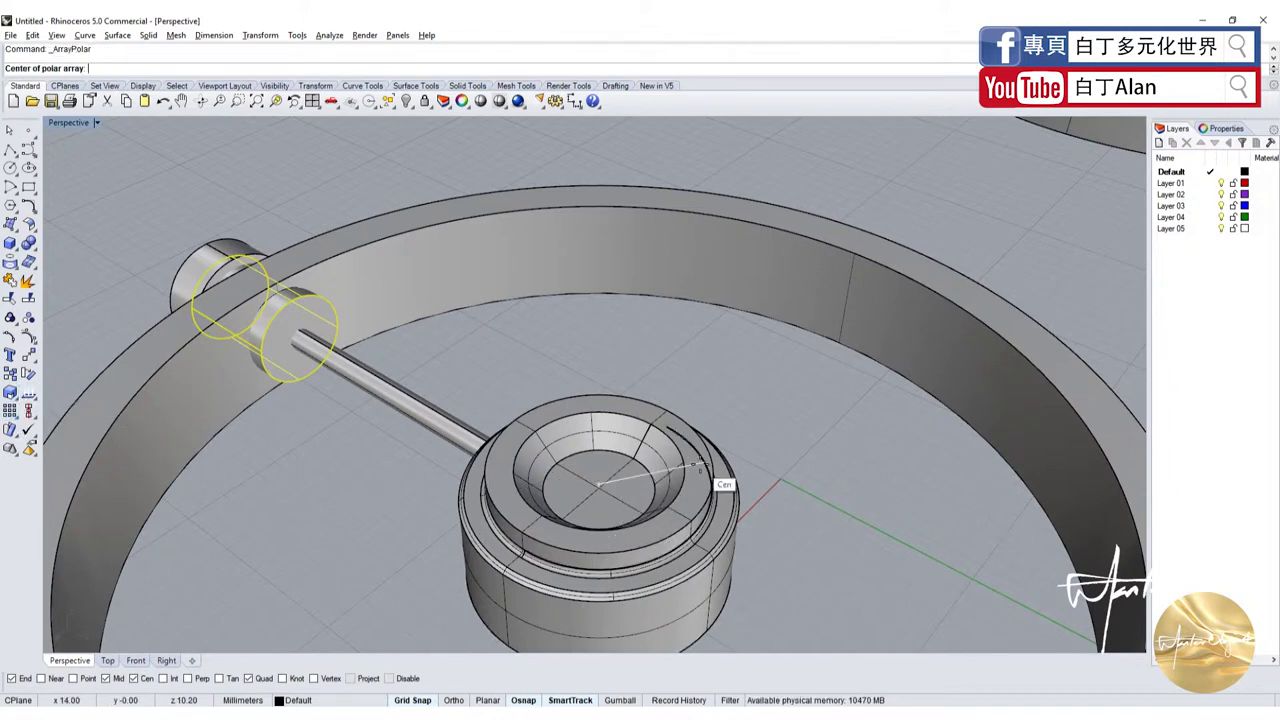
pyautogui.click(698, 446)
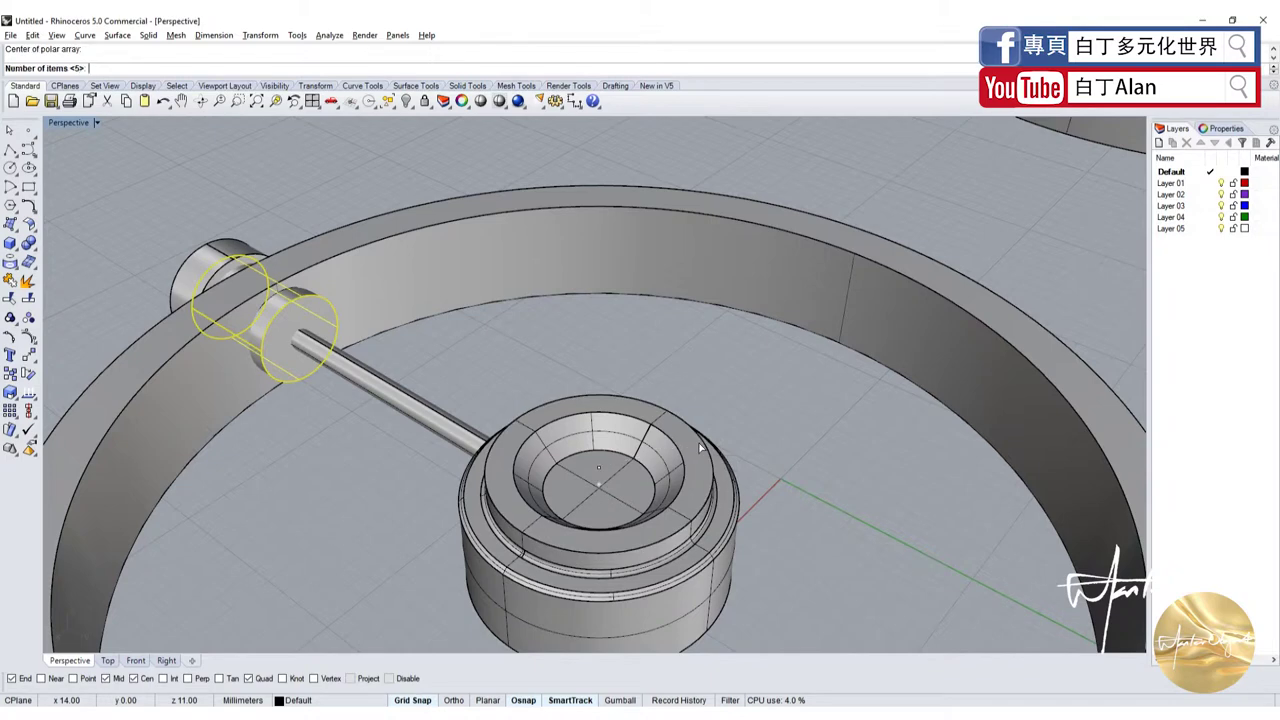
pyautogui.scroll(-10, 700, 447)
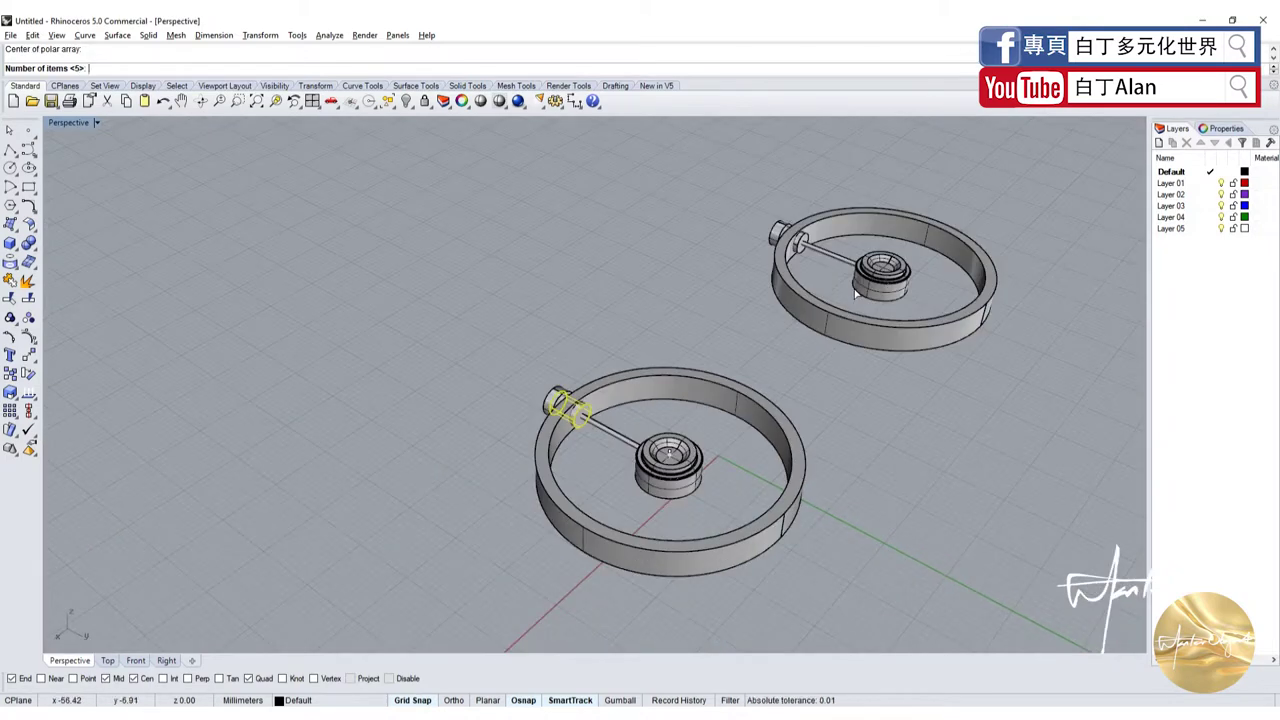
pyautogui.press('Return')
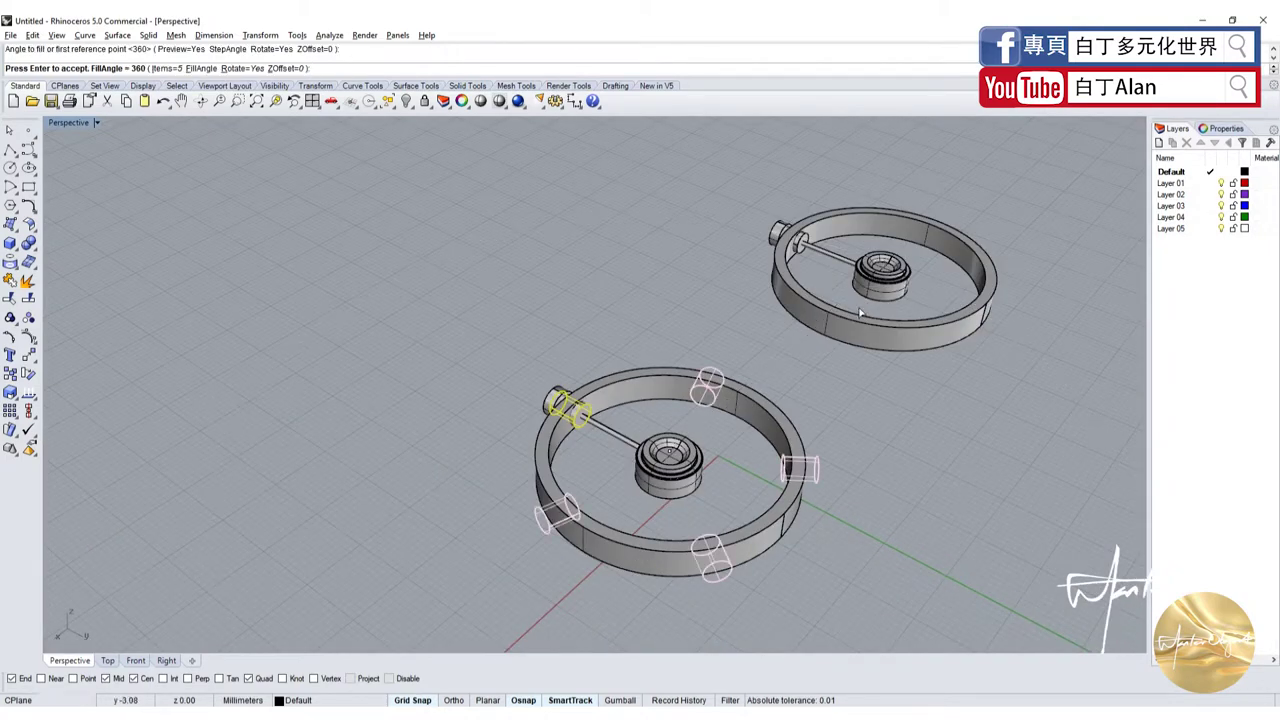
pyautogui.scroll(5, 860, 314)
pyautogui.press('Return')
pyautogui.scroll(-5, 640, 440)
# Boolean Difference all five peg cylinders from the ring to cut the peg holes.
pyautogui.click(631, 434)
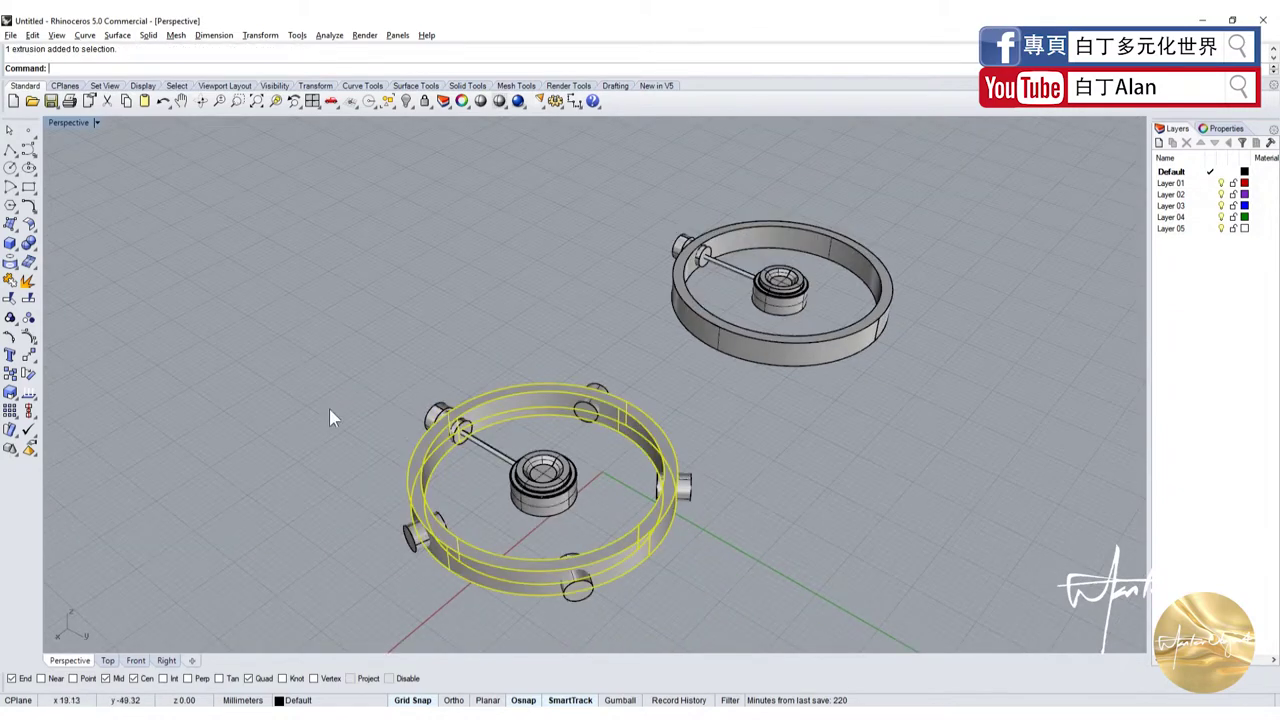
pyautogui.click(24, 284)
pyautogui.click(55, 252)
pyautogui.scroll(3, 340, 408)
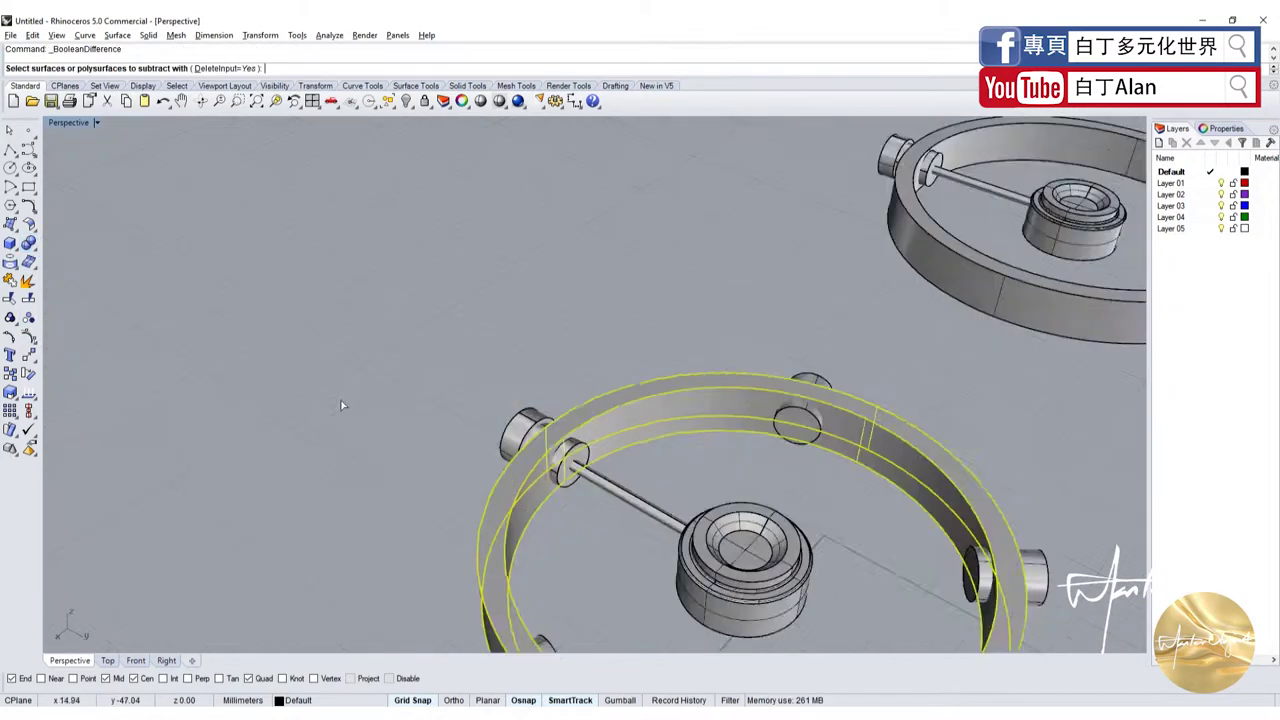
pyautogui.scroll(1, 341, 405)
pyautogui.click(625, 477)
pyautogui.click(870, 441)
pyautogui.scroll(-5, 870, 441)
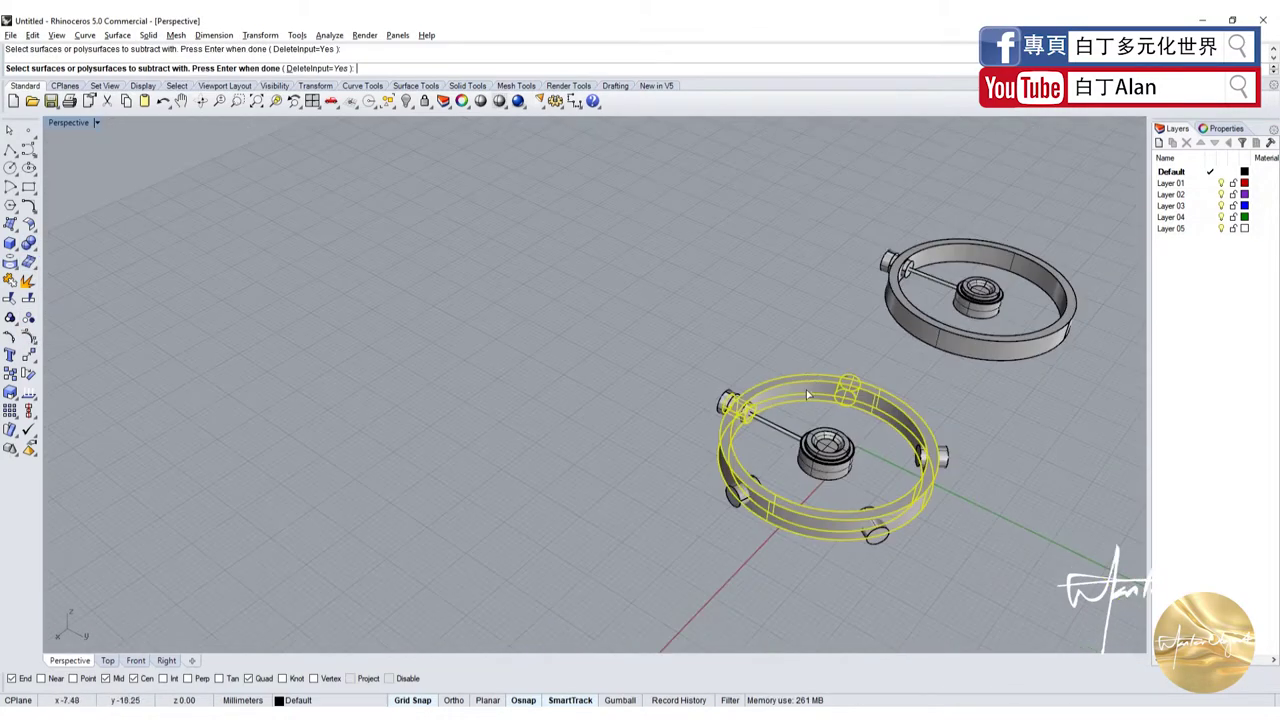
pyautogui.moveTo(793, 538); pyautogui.dragTo(795, 536)
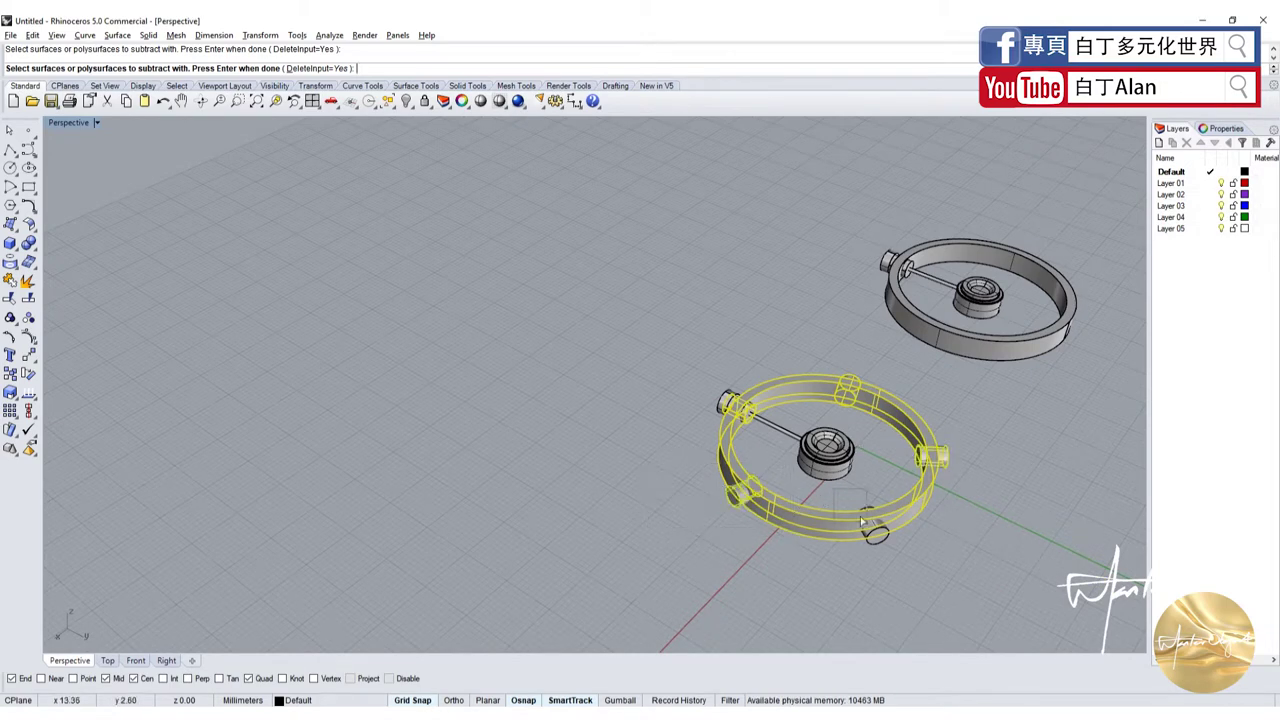
pyautogui.press('Return')
# Delete the small peg extrusion in one hole, restore it, and reselect it.
pyautogui.scroll(5, 786, 485)
pyautogui.scroll(3, 718, 342)
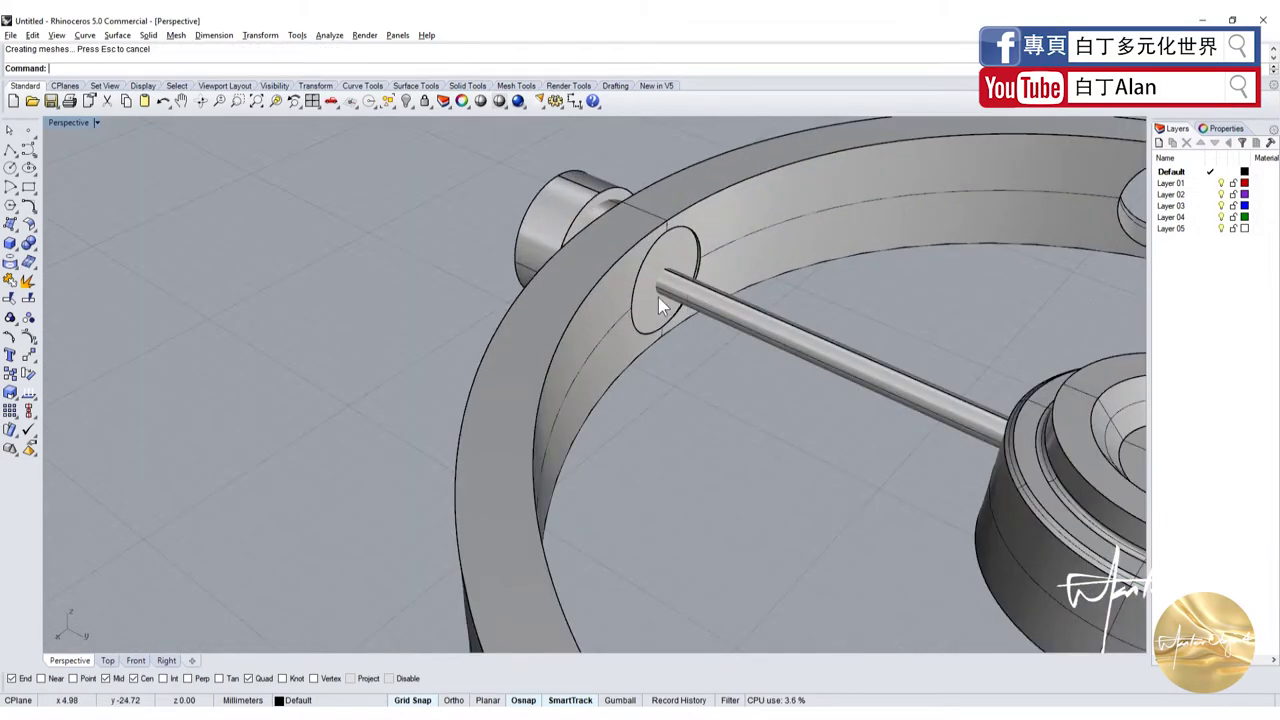
pyautogui.click(658, 295)
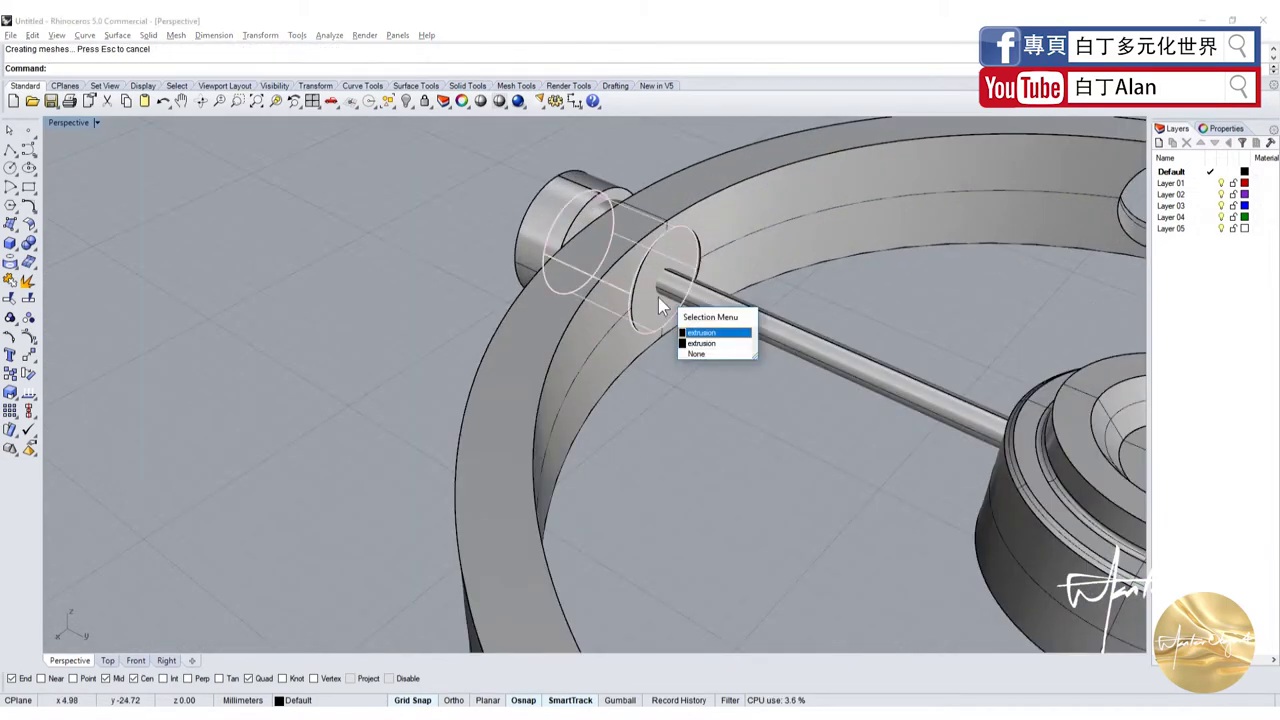
pyautogui.click(708, 344)
pyautogui.press('Delete')
pyautogui.hotkey('ctrl', 'z')
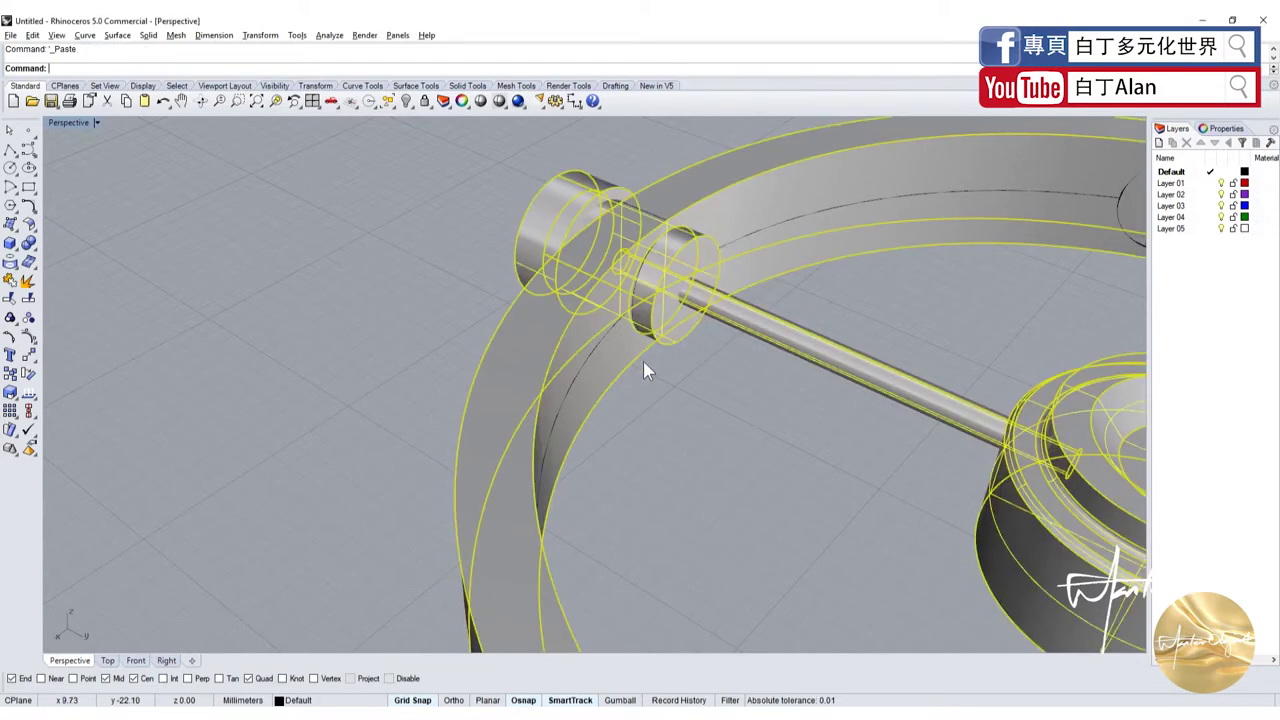
pyautogui.press('Escape')
pyautogui.click(680, 288)
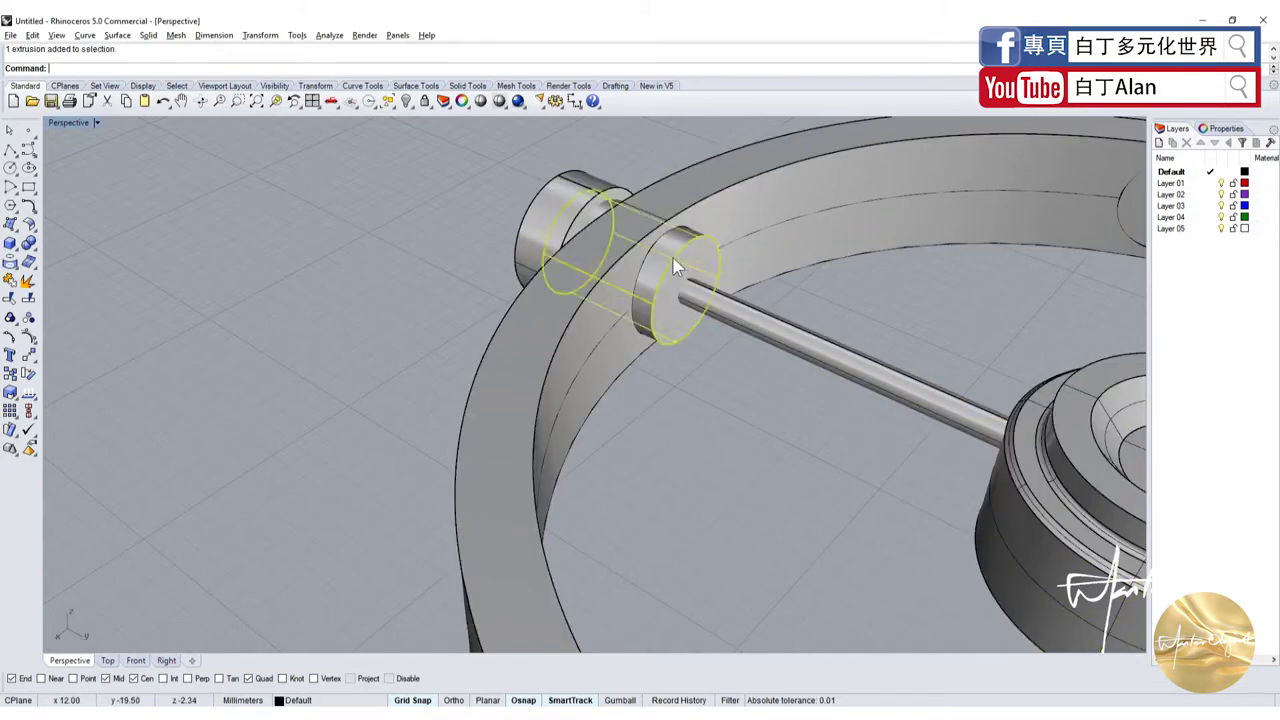
# In the four-view layout, scale the peg piece in one direction from its midpoint.
pyautogui.doubleClick(72, 120)
pyautogui.scroll(-5, 406, 314)
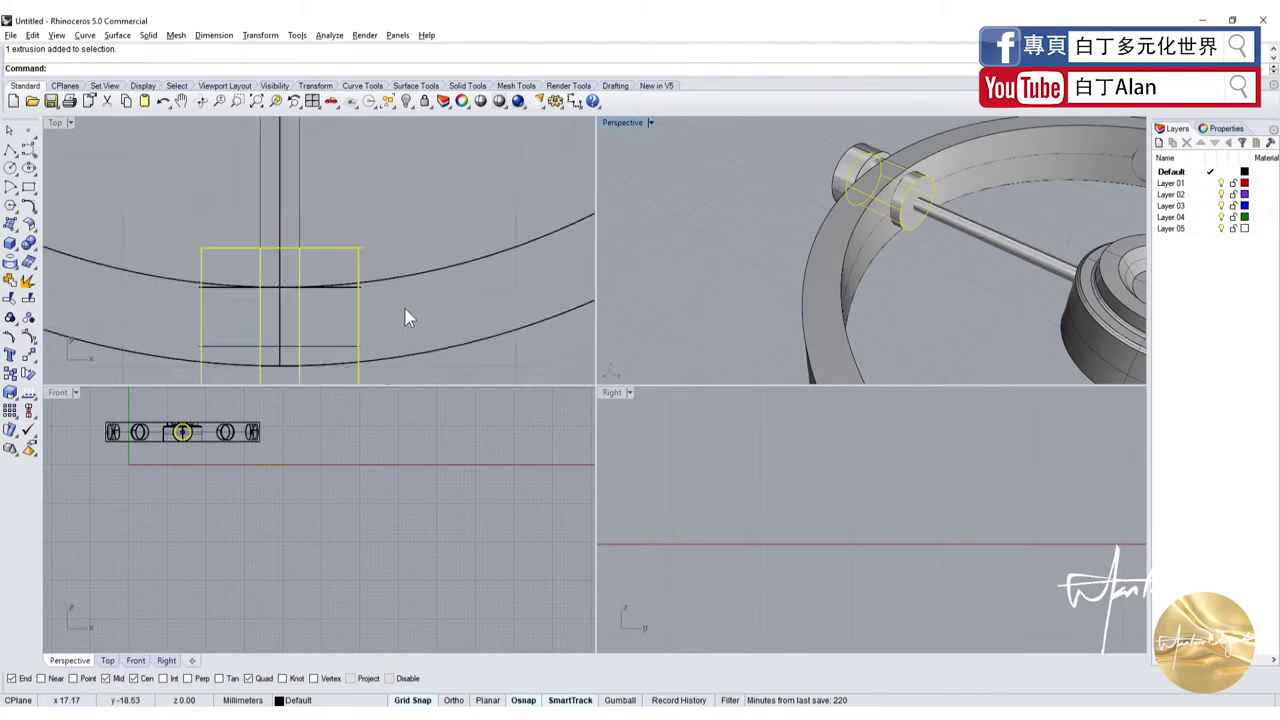
pyautogui.click(10, 392)
pyautogui.click(58, 403)
pyautogui.scroll(2, 380, 360)
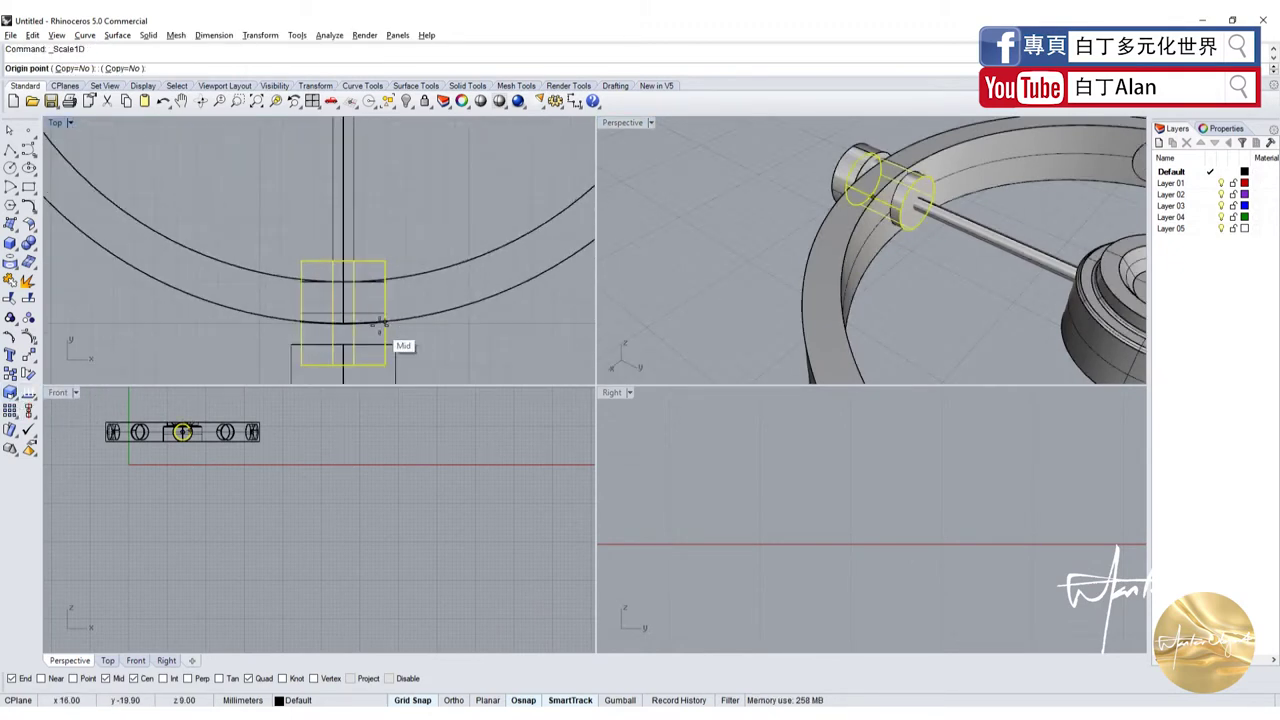
pyautogui.click(386, 365)
pyautogui.click(422, 180)
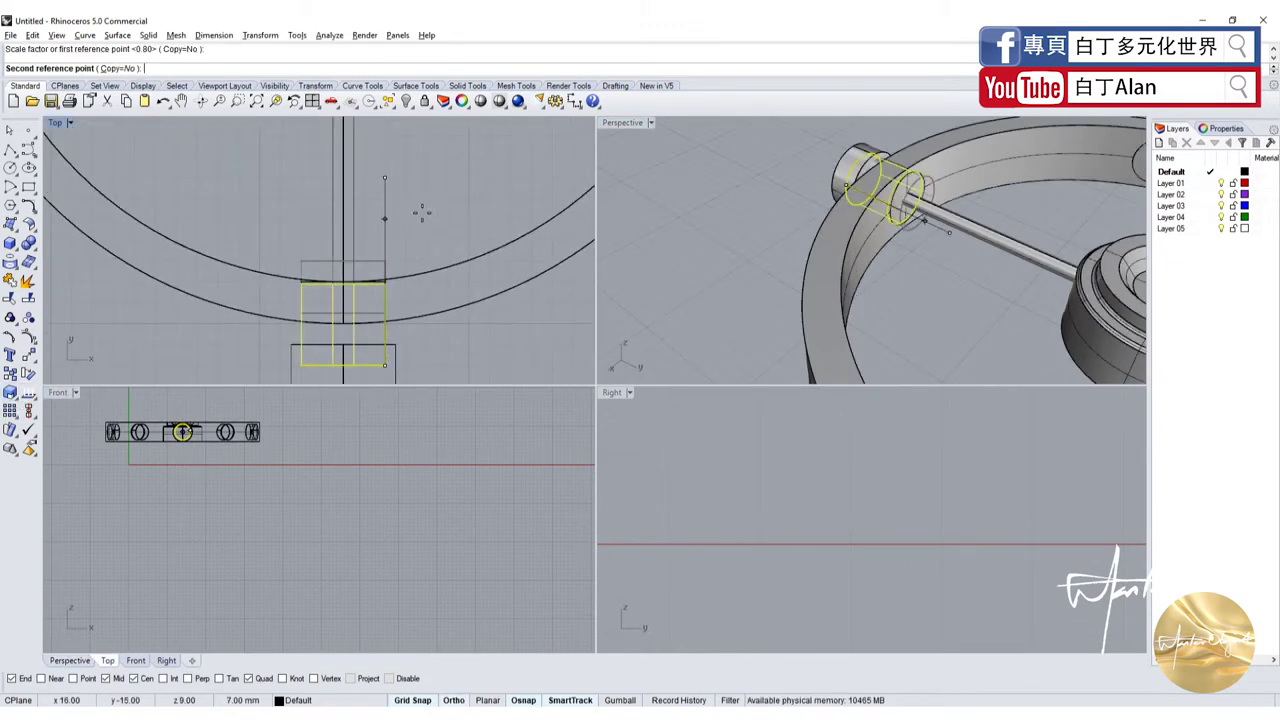
pyautogui.click(426, 215)
# Repeat the one-direction scale from the piece's lower-right corner, then maximize Perspective.
pyautogui.click(426, 218)
pyautogui.scroll(2, 380, 250)
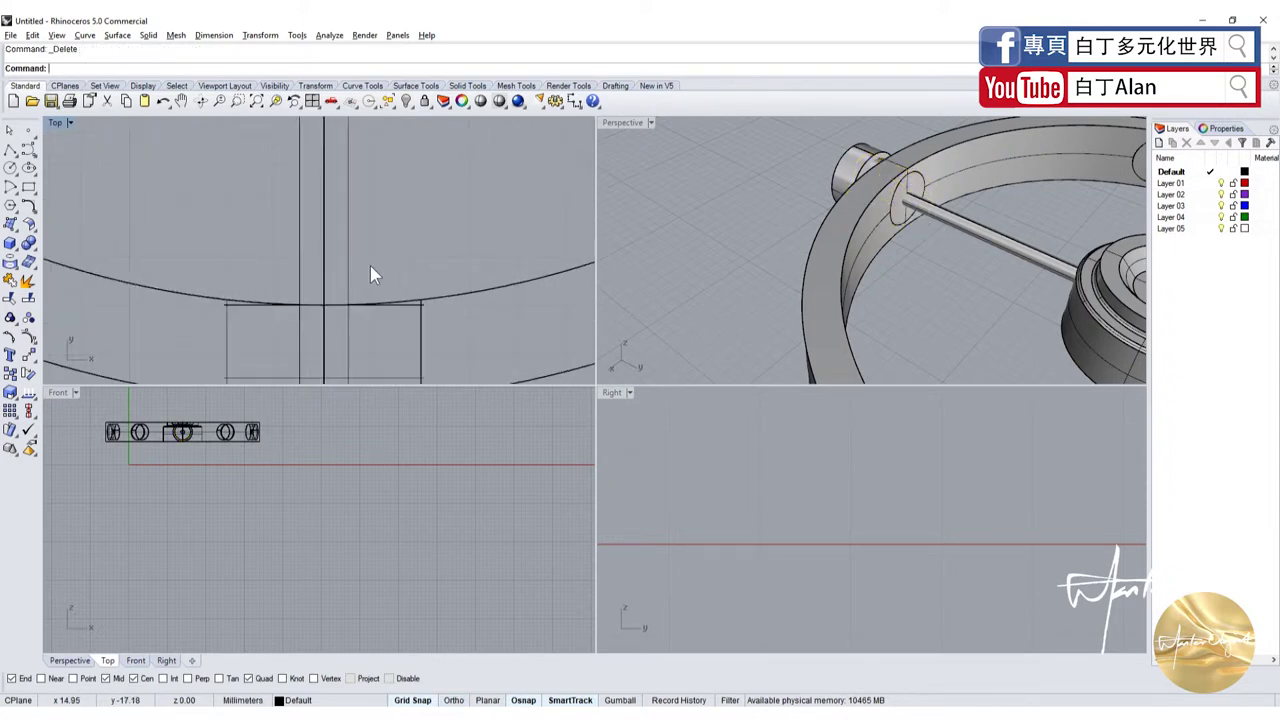
pyautogui.click(418, 312)
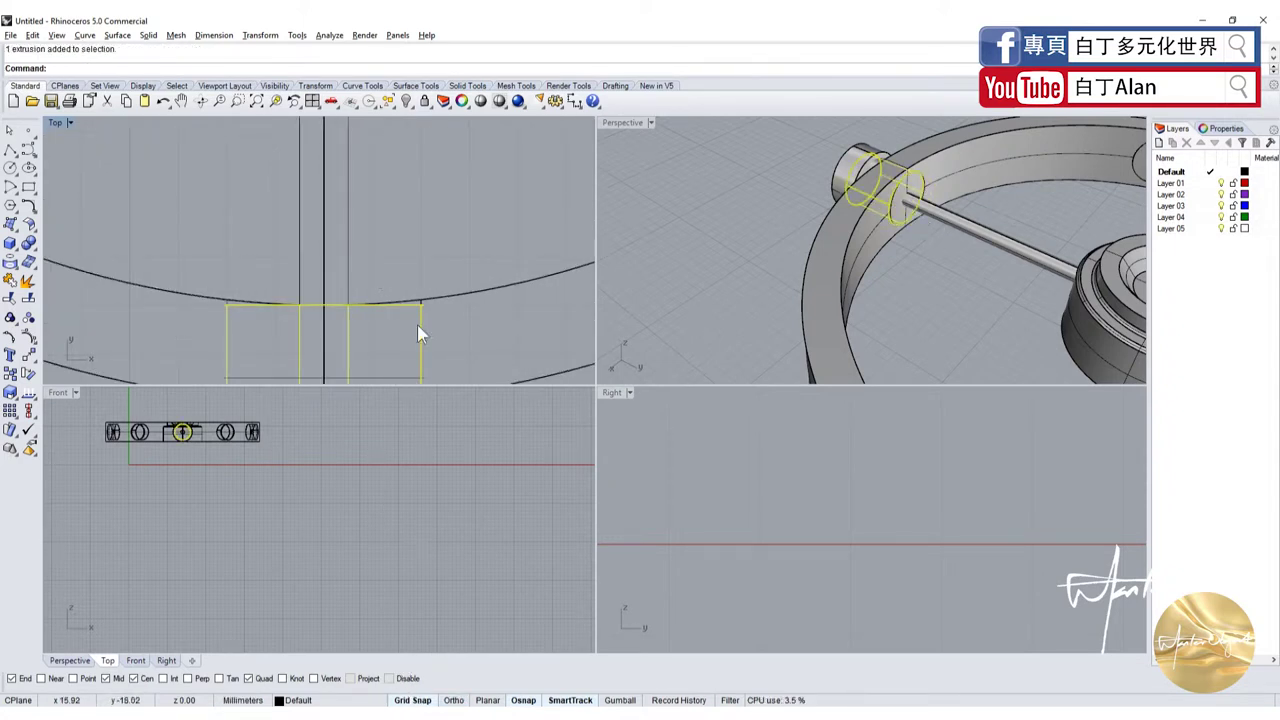
pyautogui.scroll(-5, 418, 325)
pyautogui.press('Return')
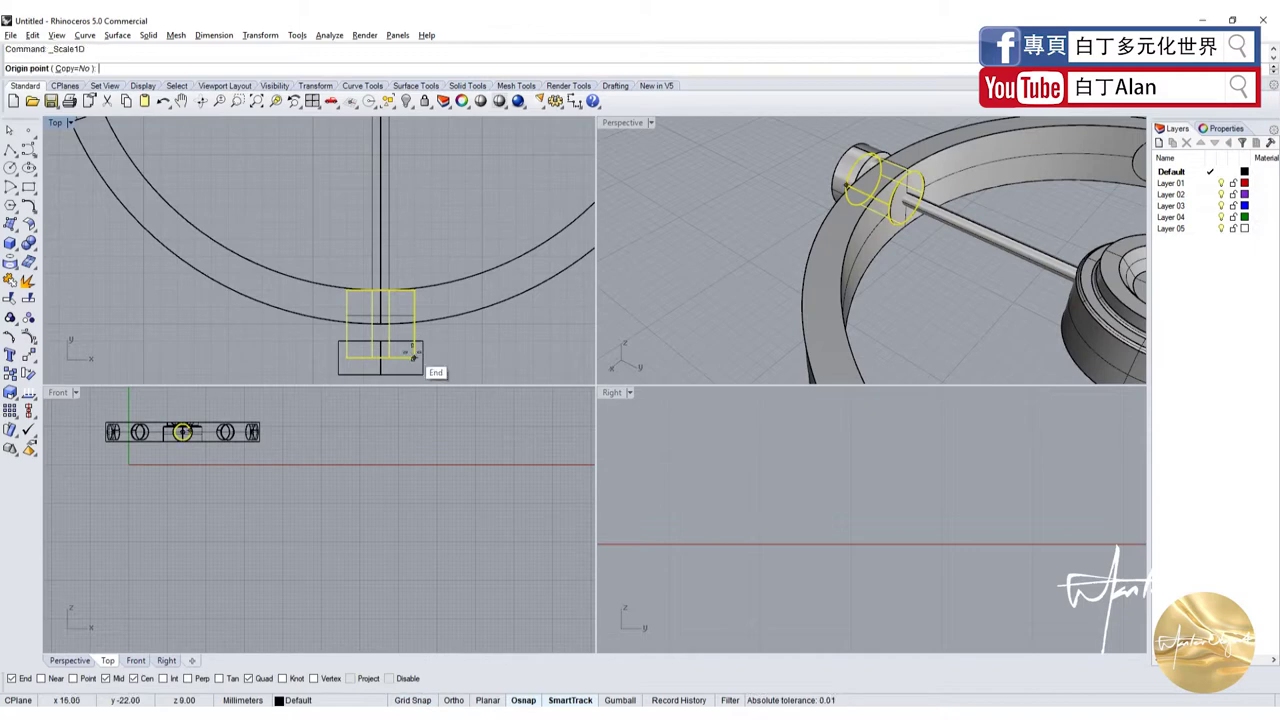
pyautogui.click(414, 357)
pyautogui.scroll(5, 418, 360)
pyautogui.click(453, 272)
pyautogui.click(457, 263)
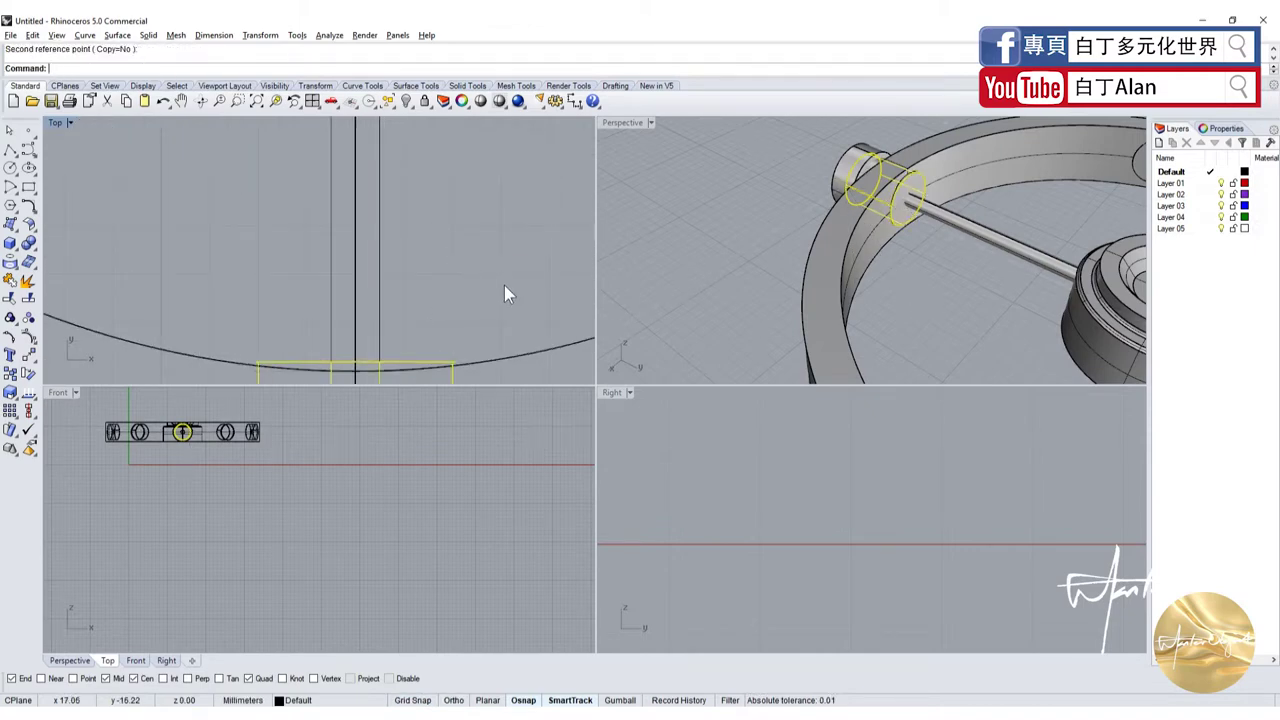
pyautogui.press('Escape')
pyautogui.doubleClick(622, 123)
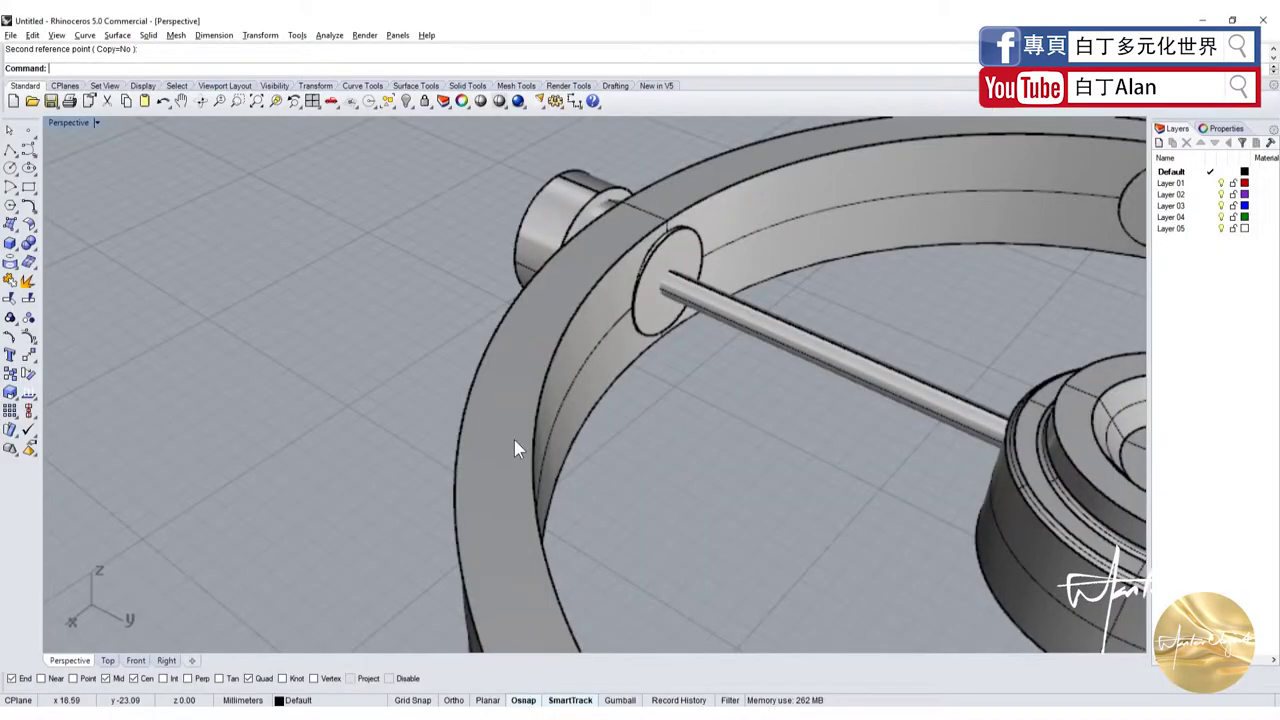
# Find and delete the stray piece lying beside the spoke assembly.
pyautogui.click(648, 337)
pyautogui.scroll(5, 648, 337)
pyautogui.click(652, 386)
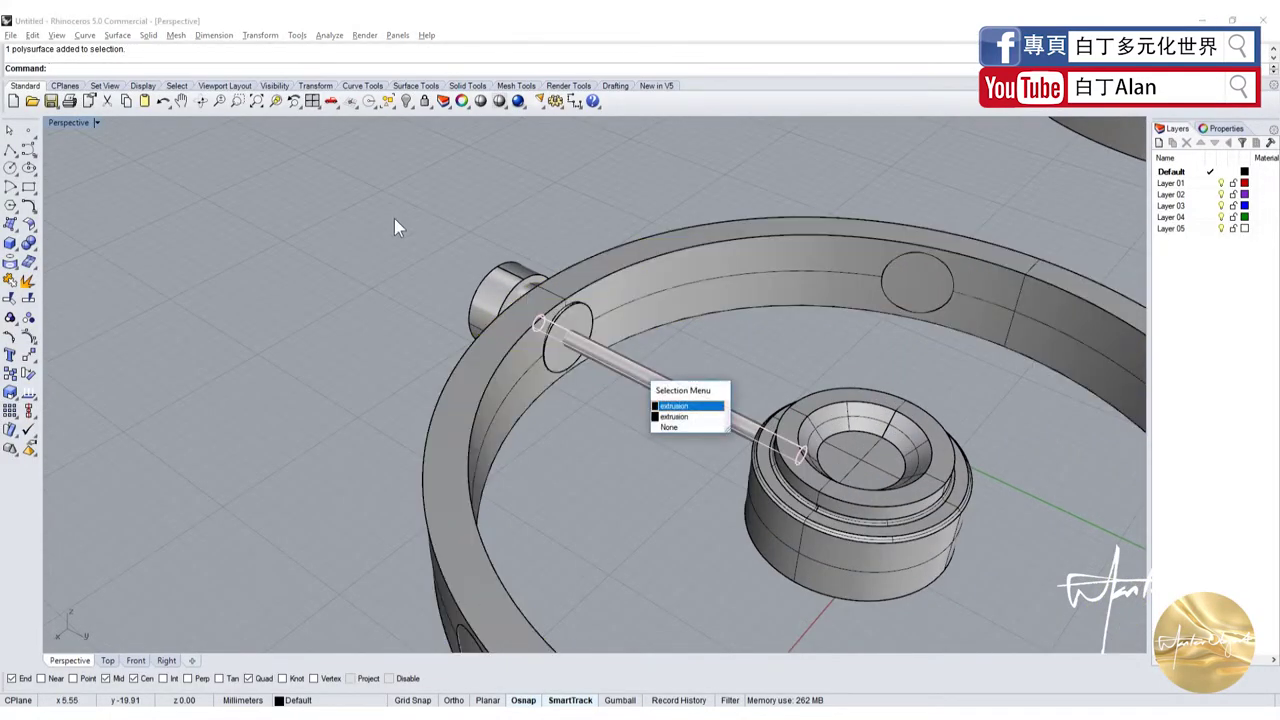
pyautogui.click(660, 406)
pyautogui.moveTo(375, 257); pyautogui.dragTo(790, 490)
pyautogui.scroll(-5, 470, 336)
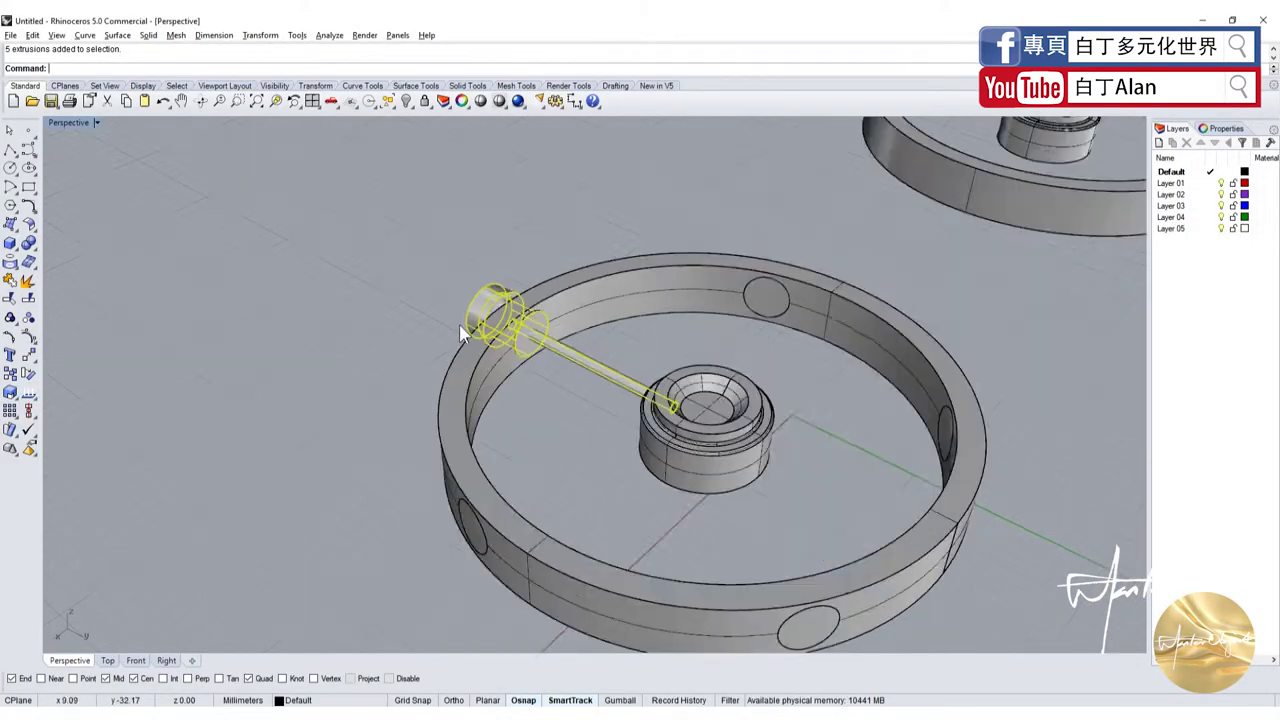
pyautogui.click(676, 503)
pyautogui.press('Escape')
pyautogui.moveTo(665, 420)
pyautogui.mouseDown(button='right')
pyautogui.moveTo(582, 343)
pyautogui.moveTo(636, 381)
pyautogui.moveTo(580, 324)
pyautogui.mouseUp(button='right')
pyautogui.click(636, 381)
pyautogui.press('Delete')
# Polar-array the spoke, end pegs and hub into 5 copies over 360° about the hub centre.
pyautogui.moveTo(397, 215); pyautogui.dragTo(694, 462)
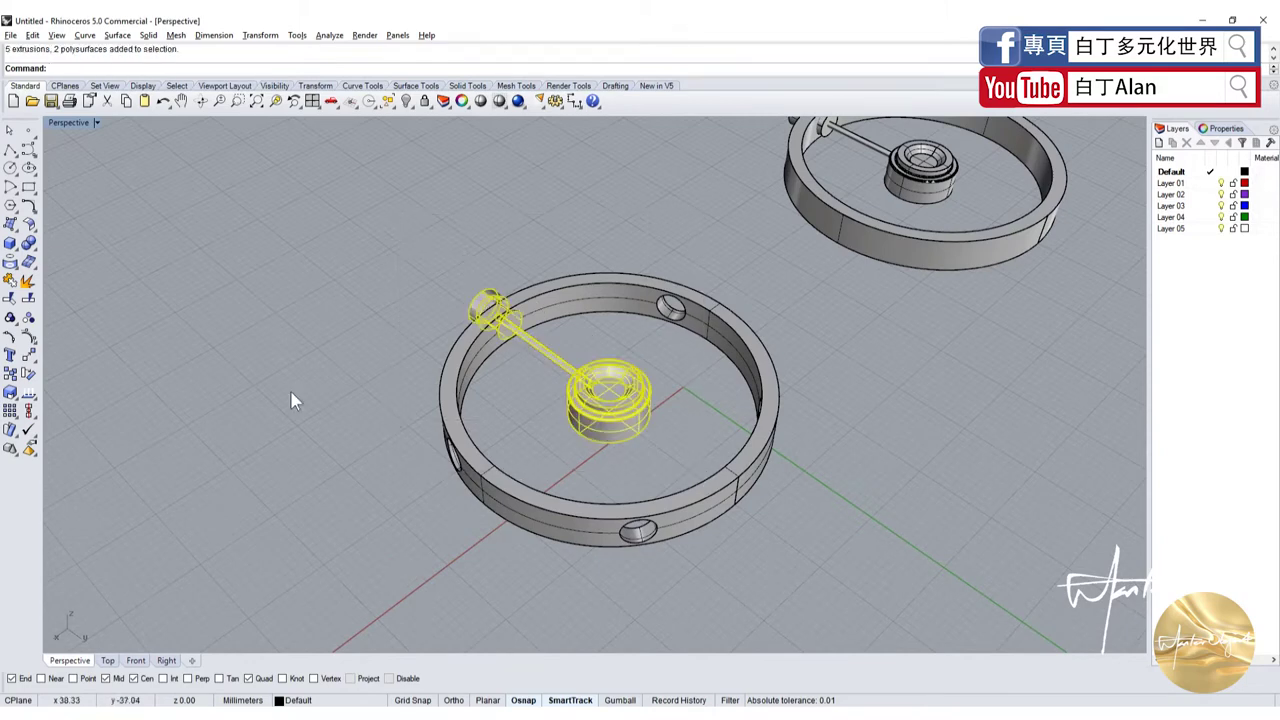
pyautogui.click(12, 412)
pyautogui.click(46, 419)
pyautogui.scroll(2, 596, 358)
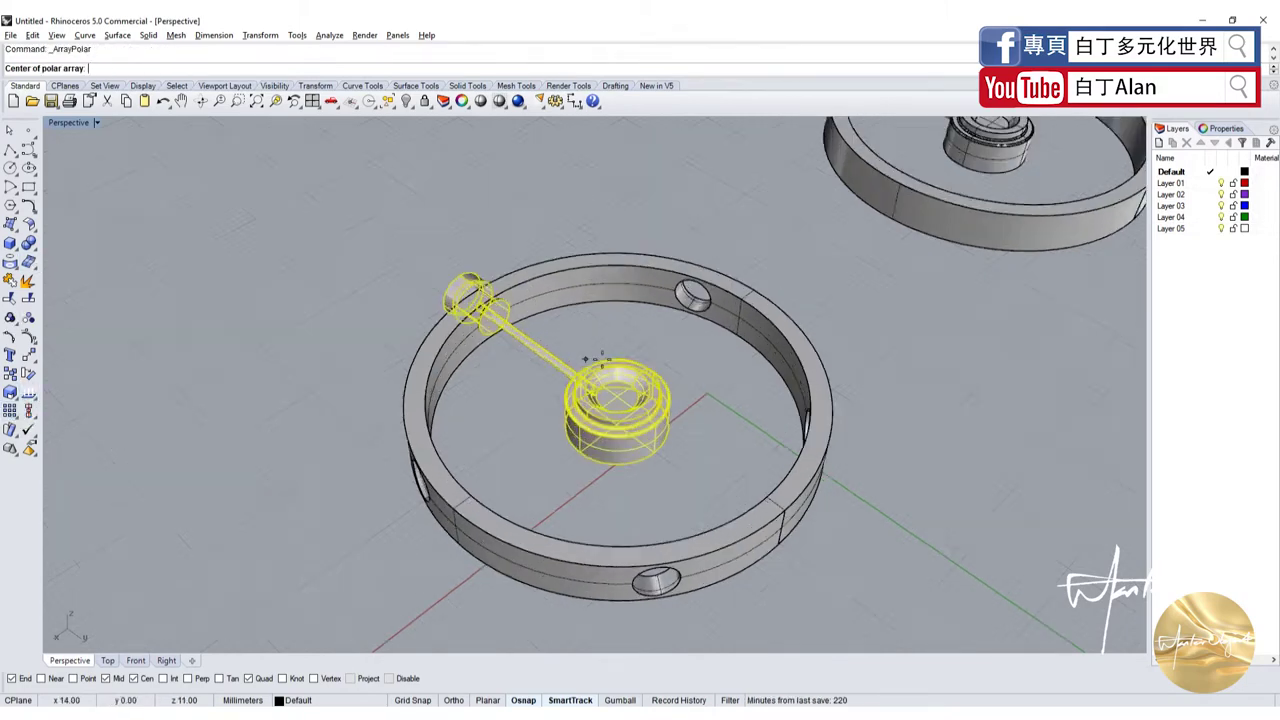
pyautogui.scroll(3, 596, 358)
pyautogui.click(712, 418)
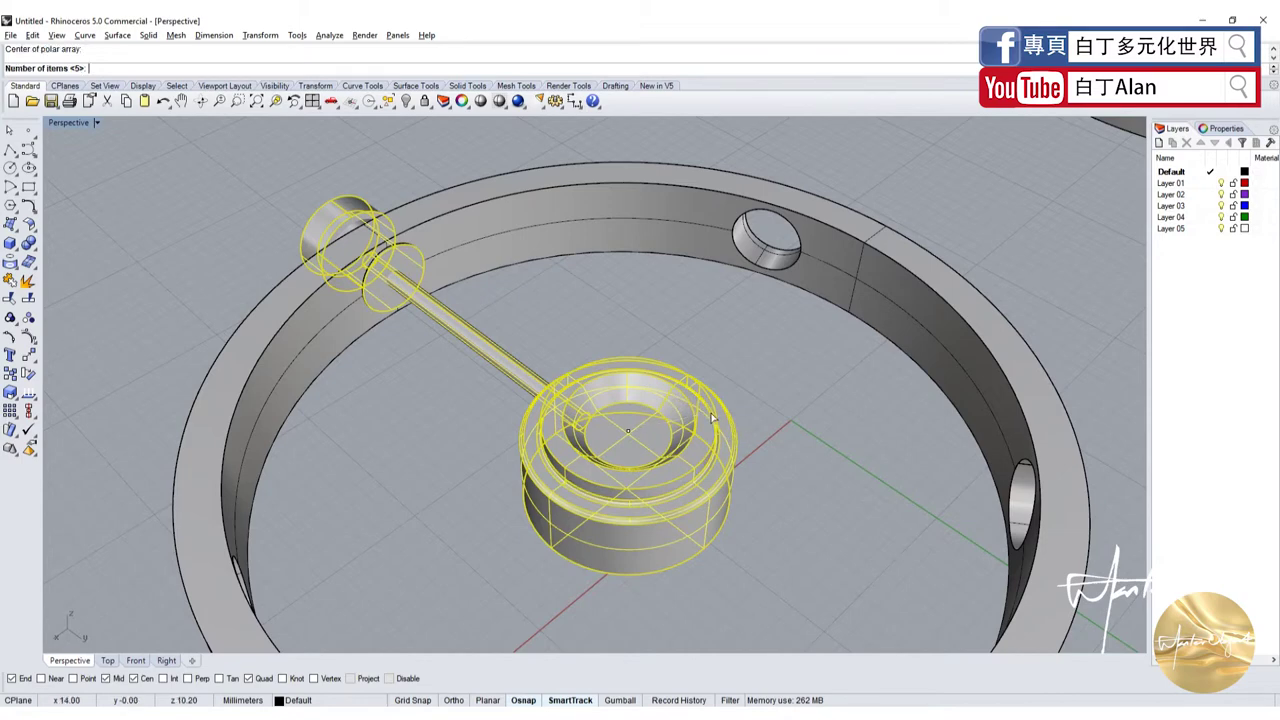
pyautogui.press('Return')
pyautogui.press('Return')
# Orbit around the wheel to check the five new spokes, then clear the selection.
pyautogui.scroll(2, 717, 425)
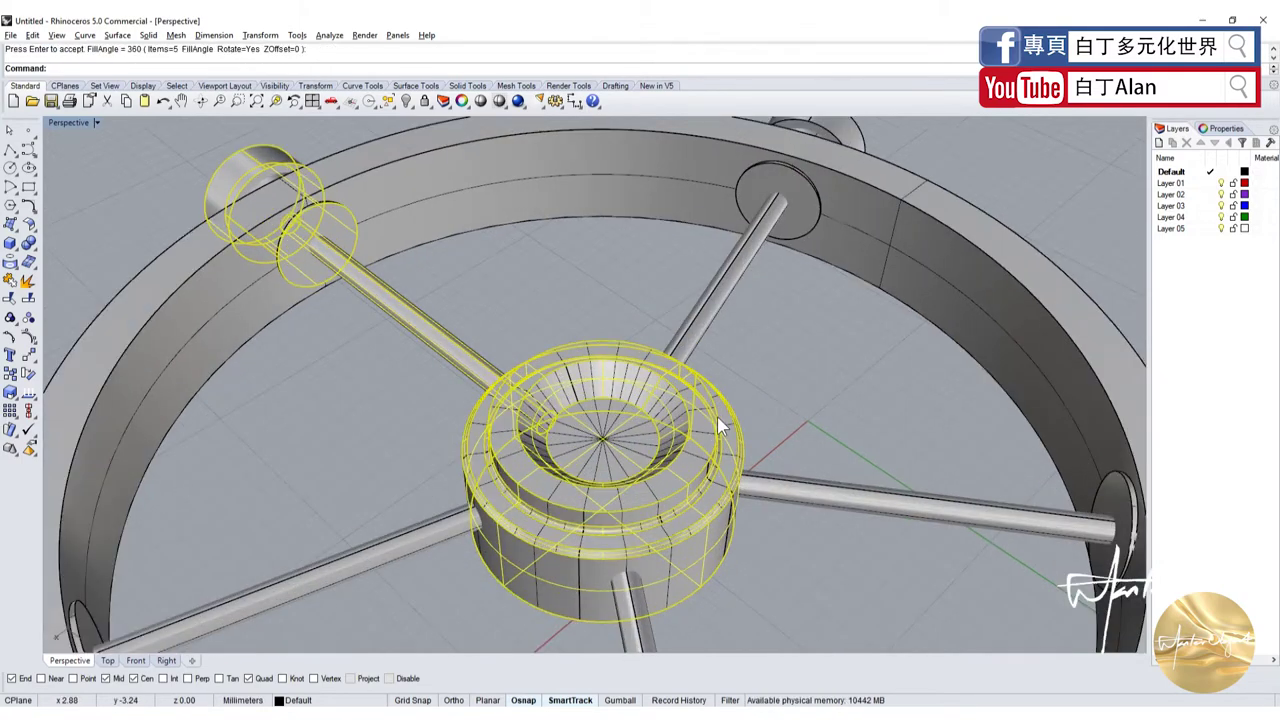
pyautogui.scroll(-3, 428, 523)
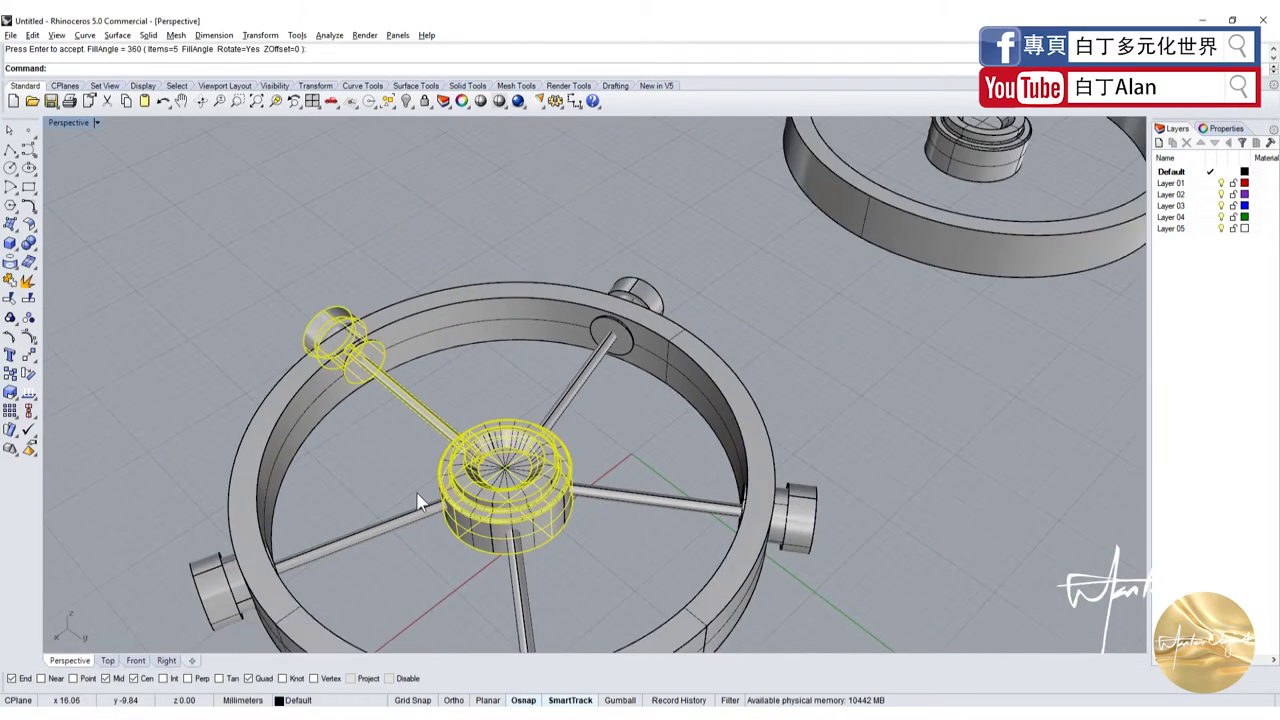
pyautogui.moveTo(420, 506); pyautogui.dragTo(516, 488, button='right')
pyautogui.moveTo(680, 440); pyautogui.dragTo(763, 429, button='right')
pyautogui.scroll(-2, 730, 435)
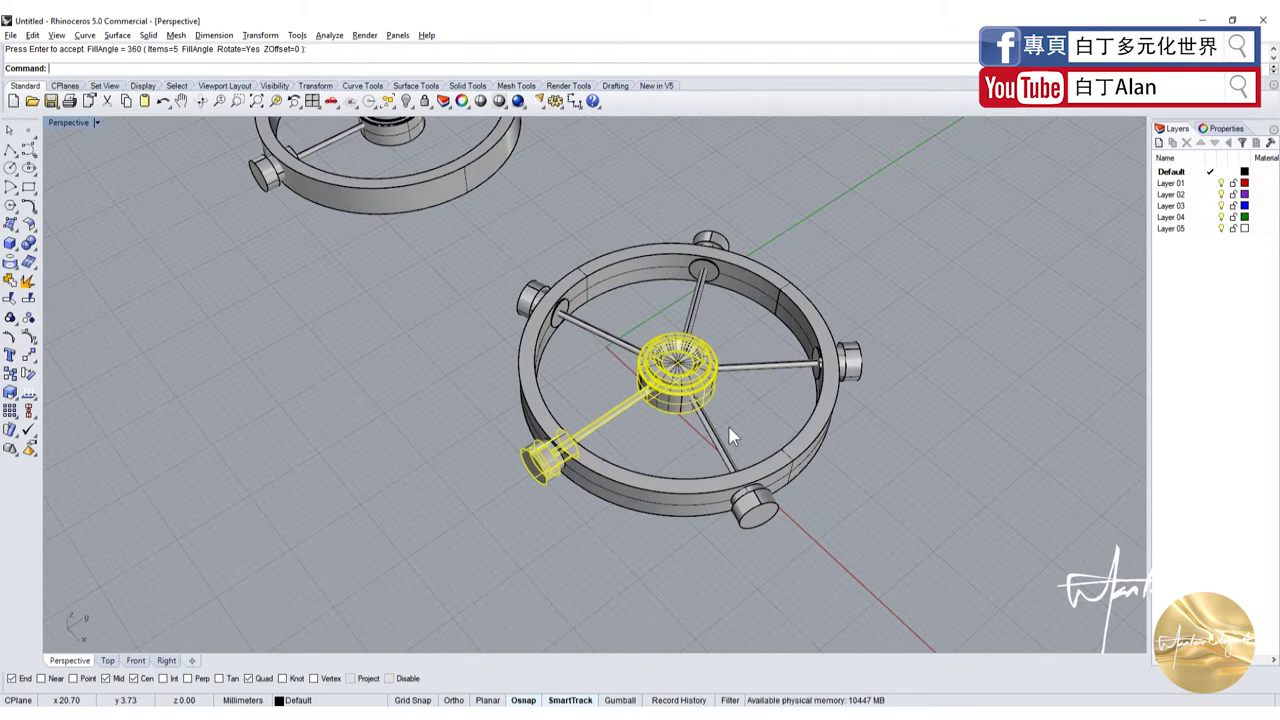
pyautogui.click(412, 495)
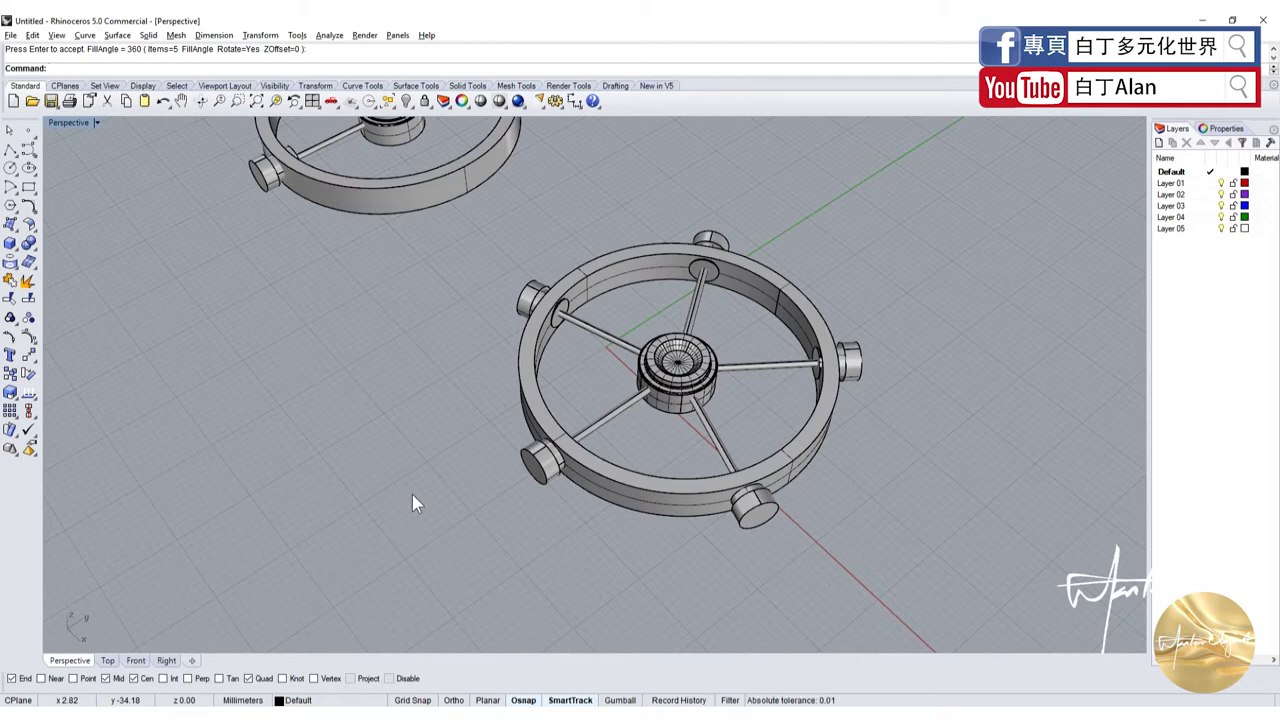
# Select the spoke end peg, wheel rim and hub, picking each from overlapping parts.
pyautogui.click(536, 462)
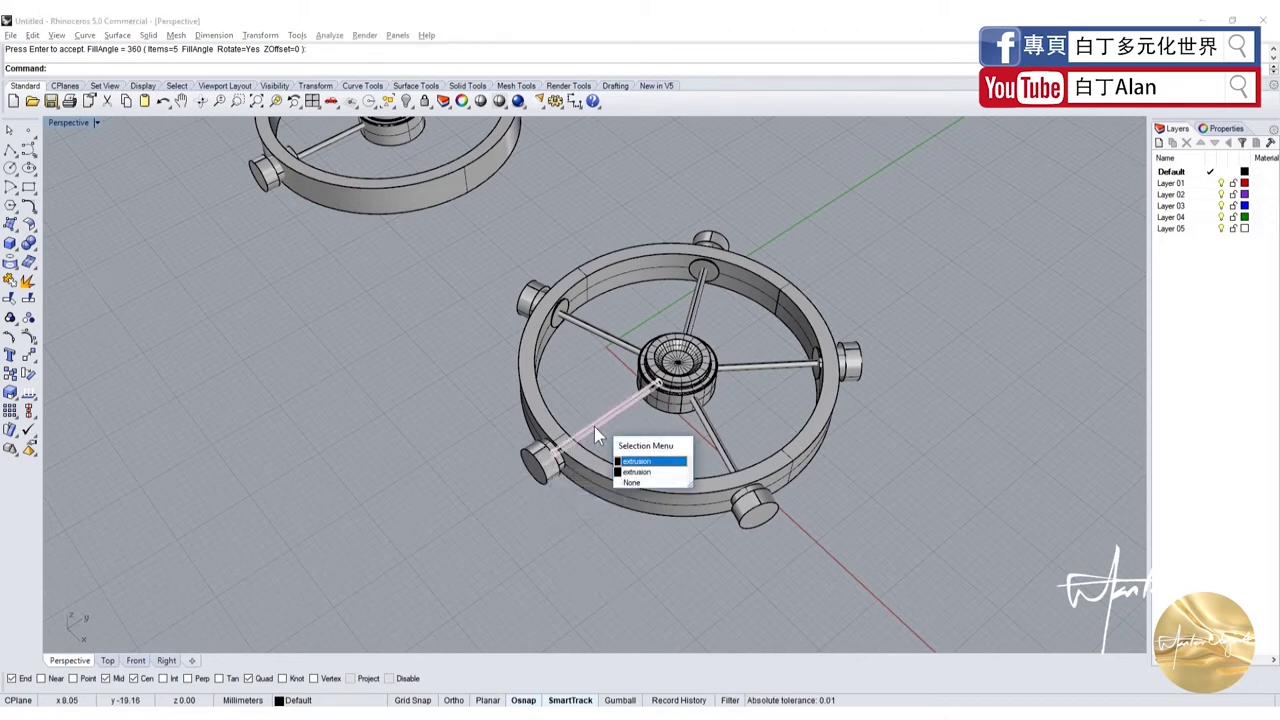
pyautogui.click(640, 462)
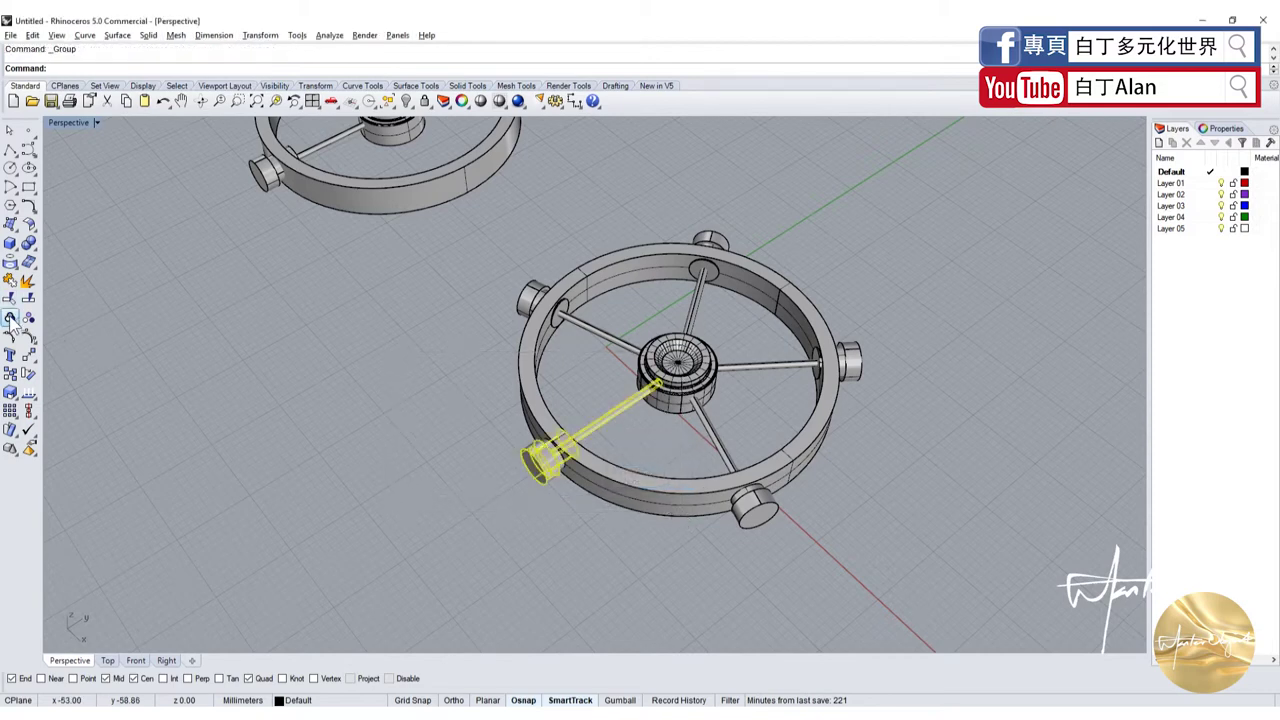
pyautogui.click(590, 465)
pyautogui.click(657, 381)
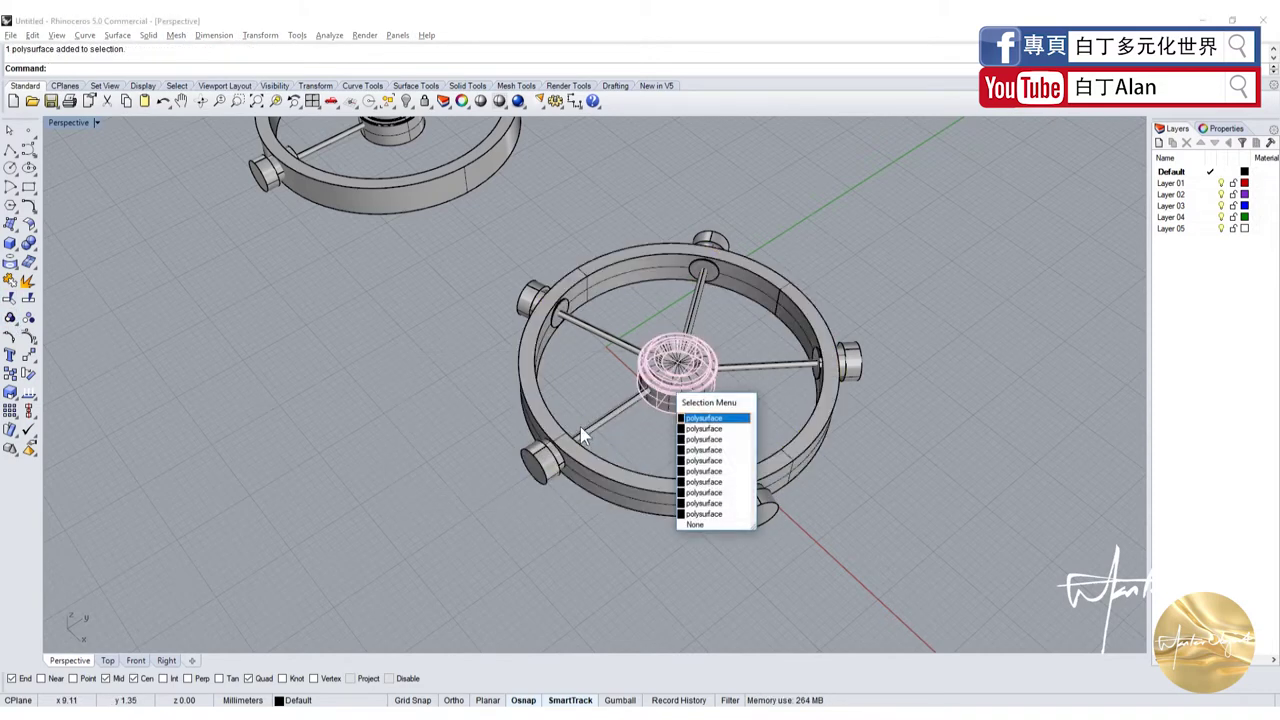
pyautogui.click(579, 436)
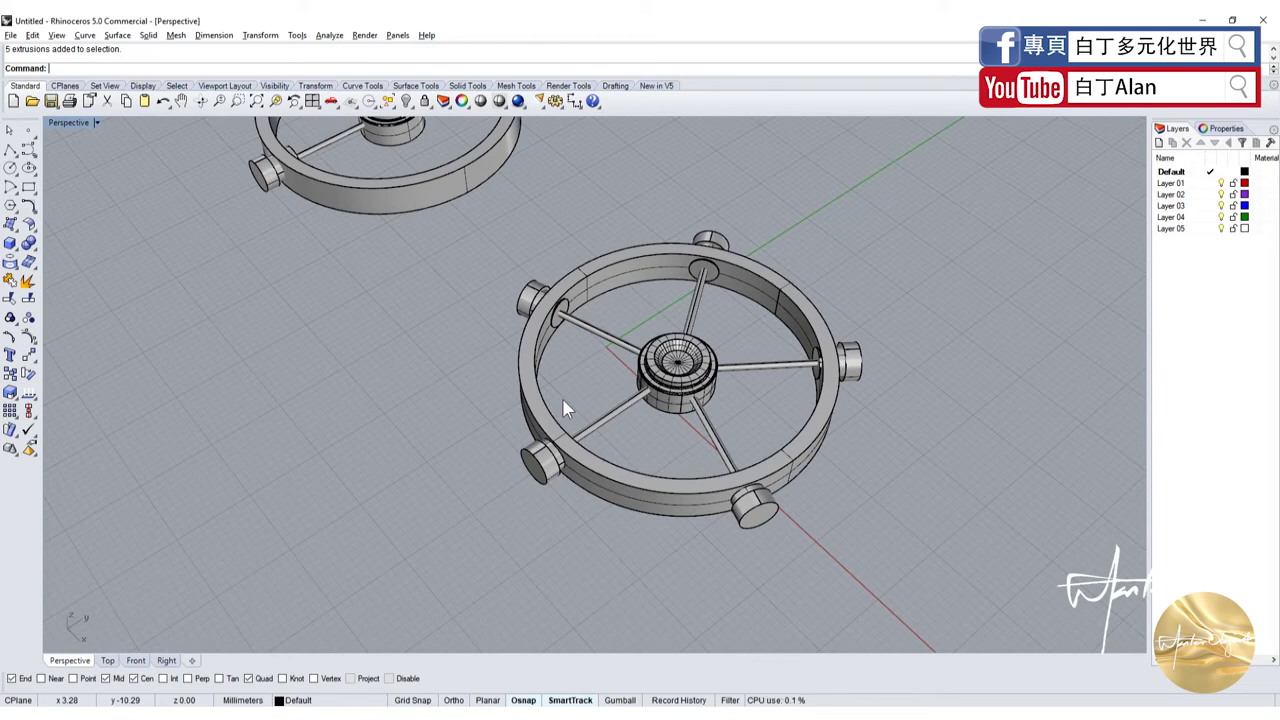
pyautogui.scroll(-2, 584, 383)
pyautogui.scroll(-2, 600, 360)
pyautogui.scroll(3, 636, 378)
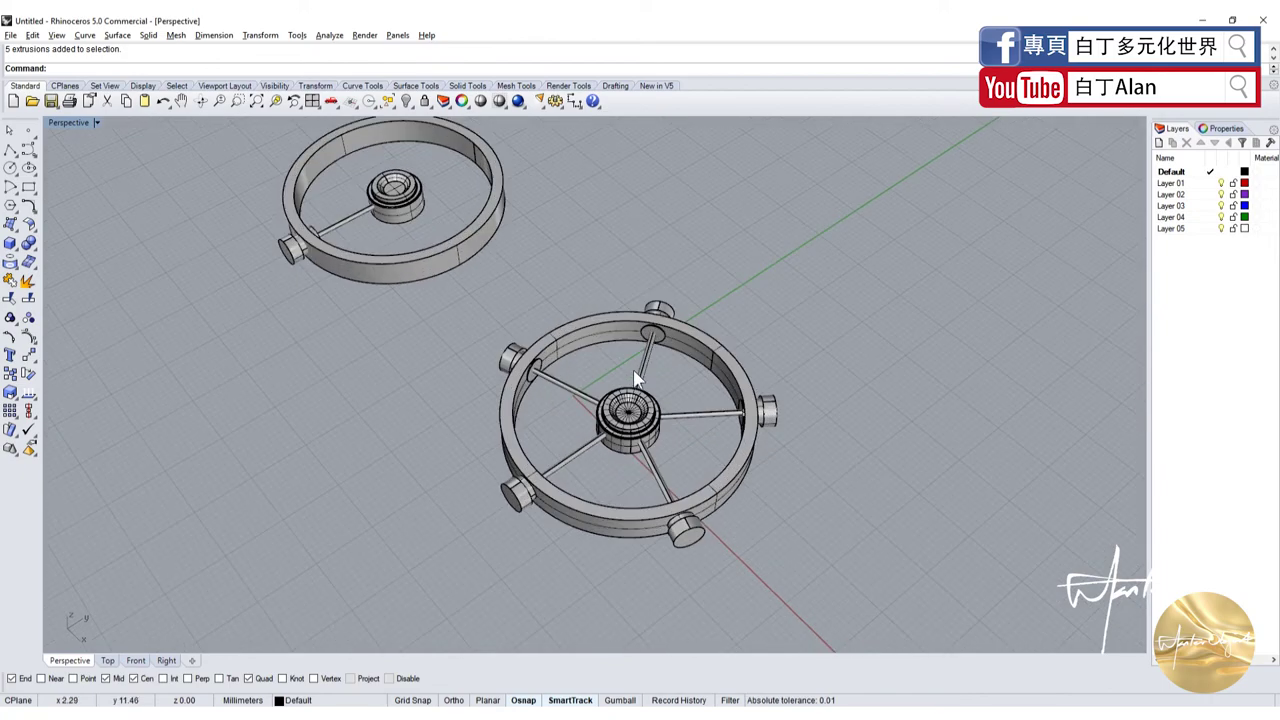